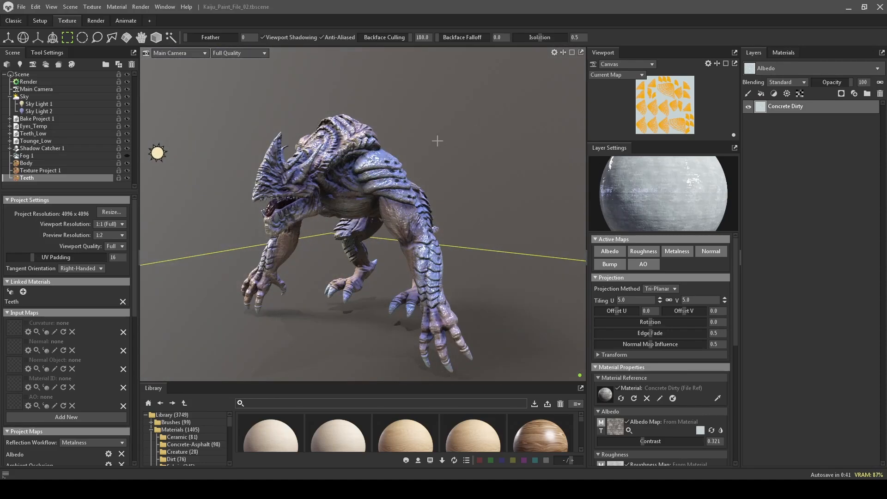
Inspect the textured creature from several angles and up close around its open mouth.
mouse_move(437, 140)
mouse_down()
mouse_move(501, 137)
mouse_move(383, 138)
mouse_move(431, 139)
mouse_up()
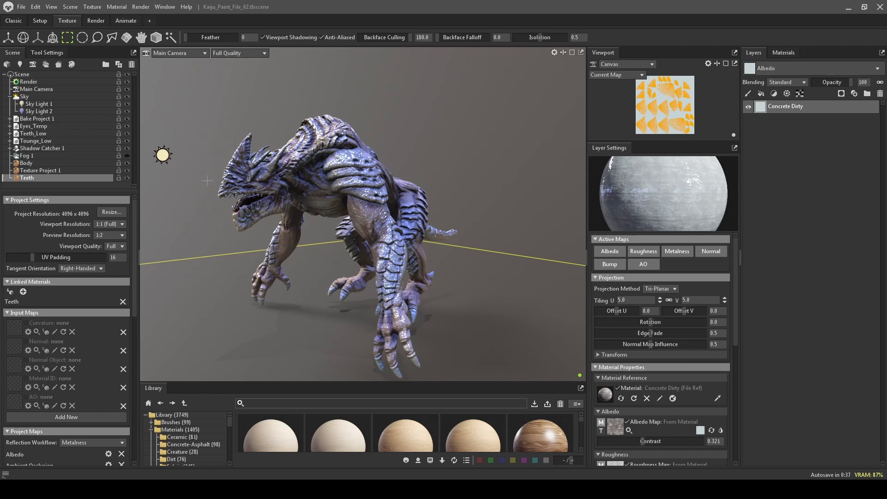
alt+drag(215, 134, 302, 126)
scroll(314, 143, up, 5)
alt+drag(358, 167, 321, 176)
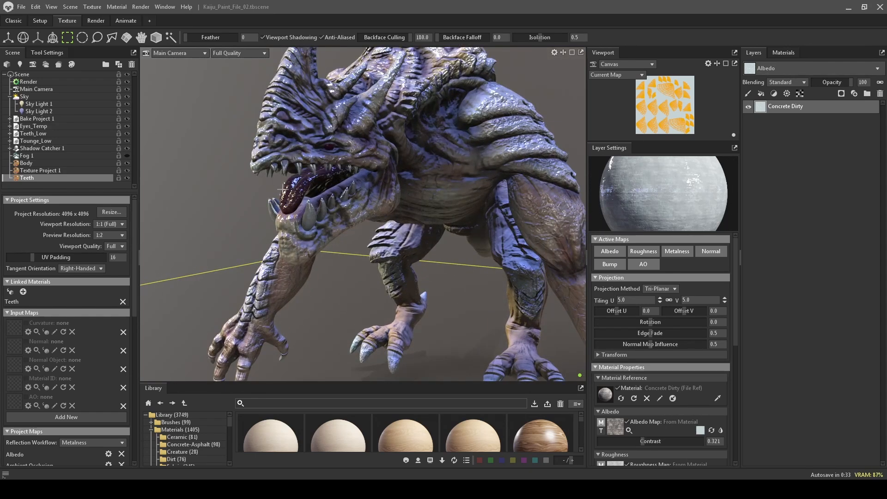
scroll(448, 216, down, 8)
alt+drag(480, 197, 453, 197)
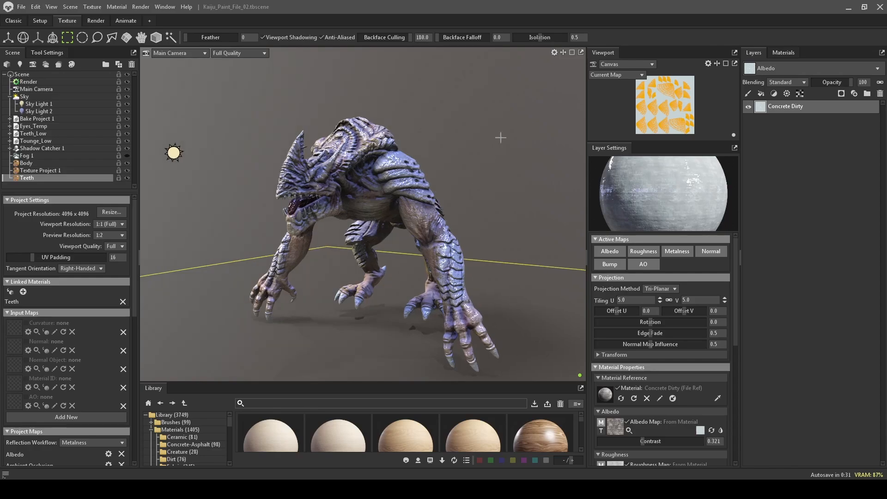
Turn on the viewport's wireframe overlay and examine the mesh topology around the creature's head, eye and teeth.
click(554, 52)
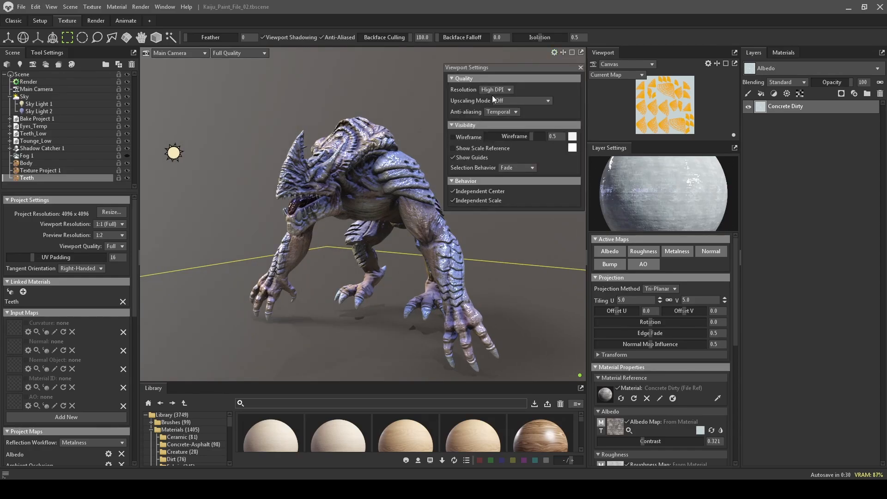
click(453, 136)
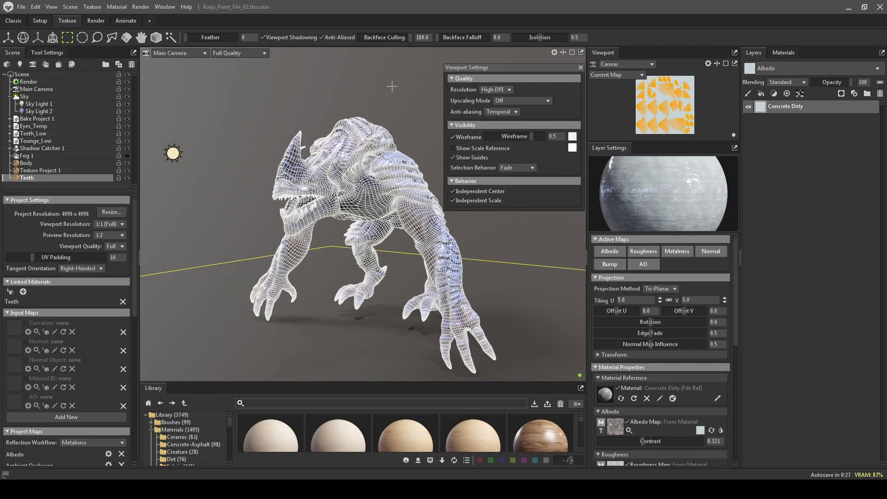
alt+drag(268, 104, 370, 85)
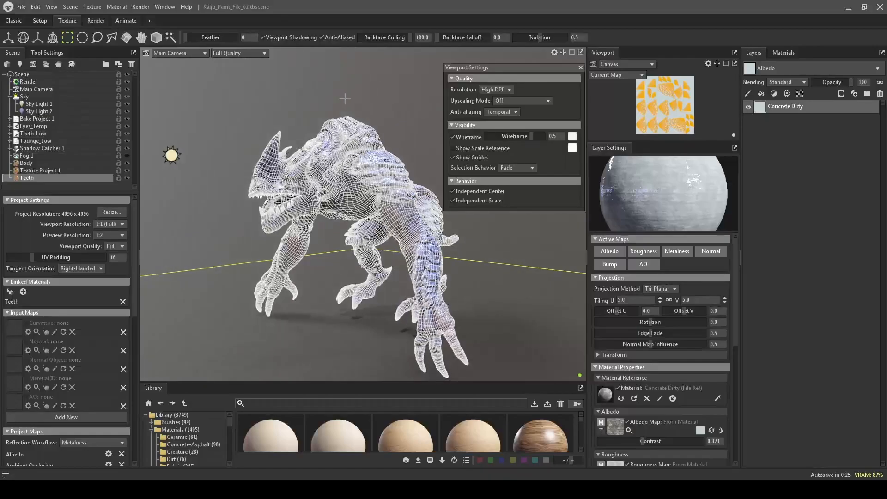
scroll(314, 107, up, 8)
alt+middle_drag(314, 107, 434, 124)
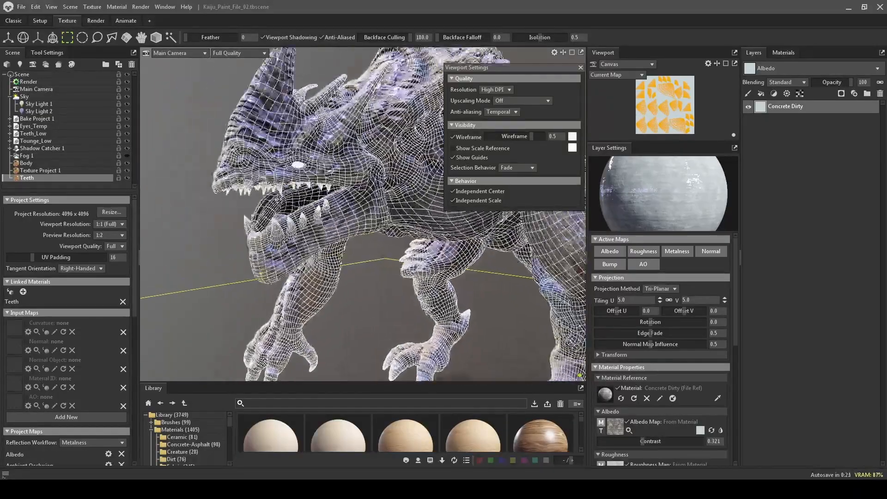
scroll(434, 125, up, 5)
scroll(324, 139, up, 10)
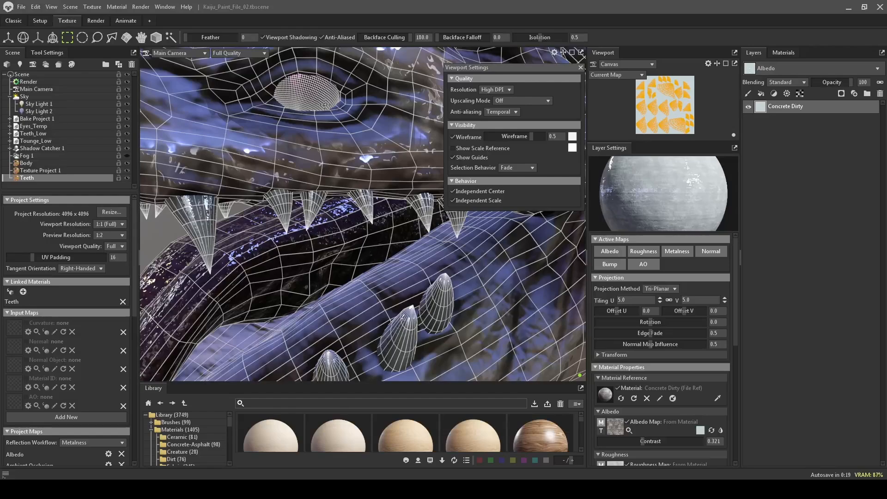
click(580, 67)
scroll(502, 227, down, 10)
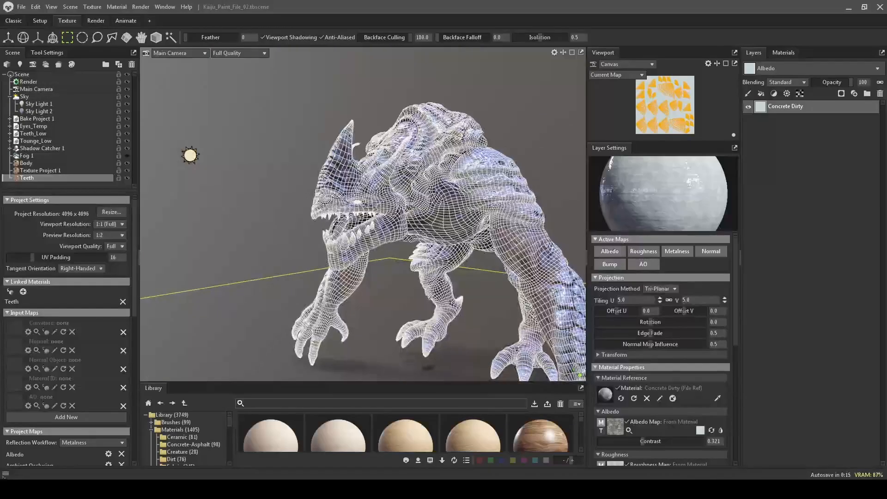
Turn off the wireframe overlay in the viewport settings.
click(553, 53)
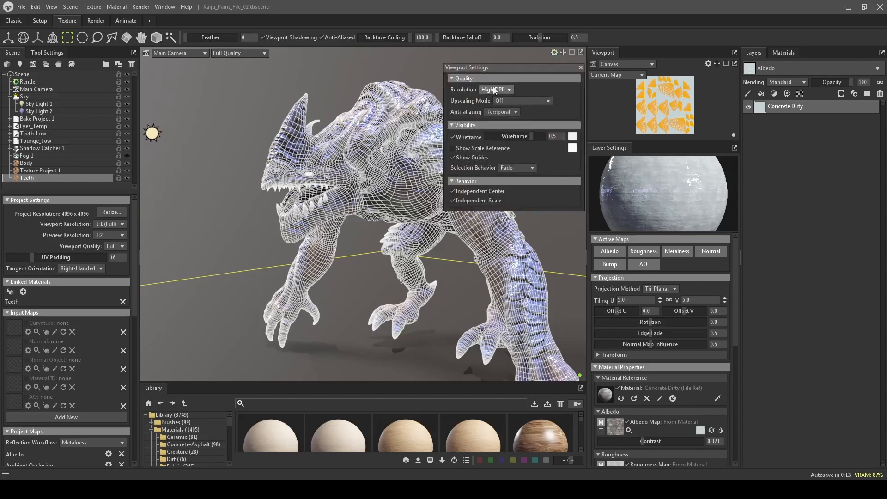
click(465, 139)
click(580, 68)
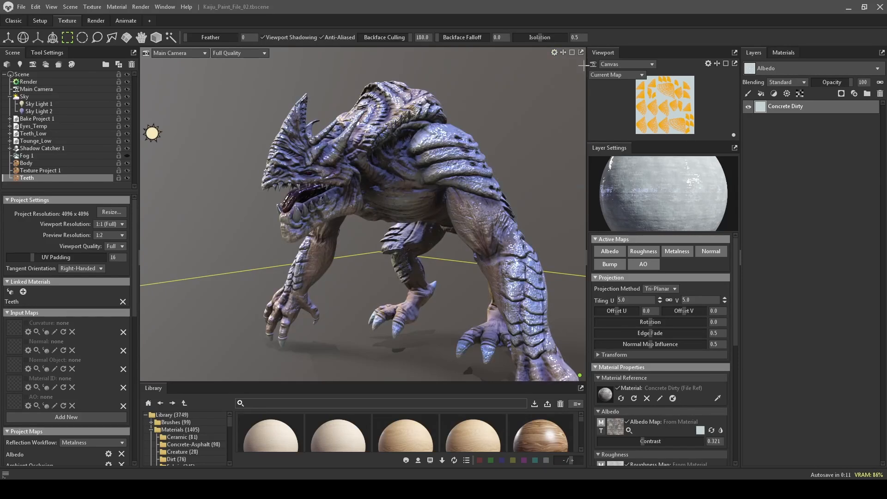
Show the Render object's lighting settings and rotate the sky lighting around the creature.
drag(546, 83, 381, 141)
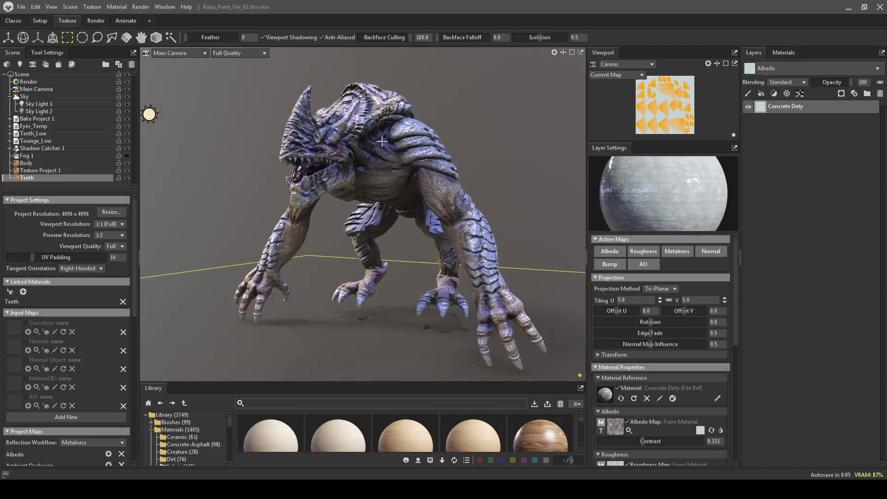
drag(476, 134, 471, 135)
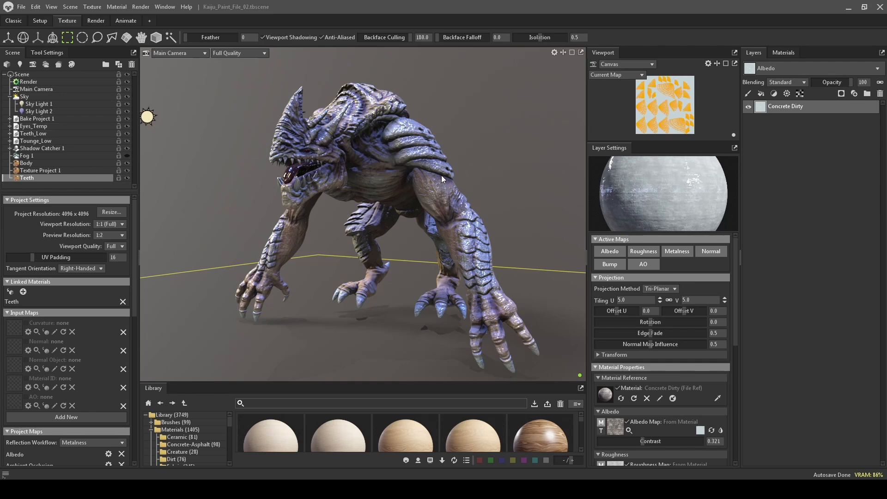
drag(479, 159, 506, 127)
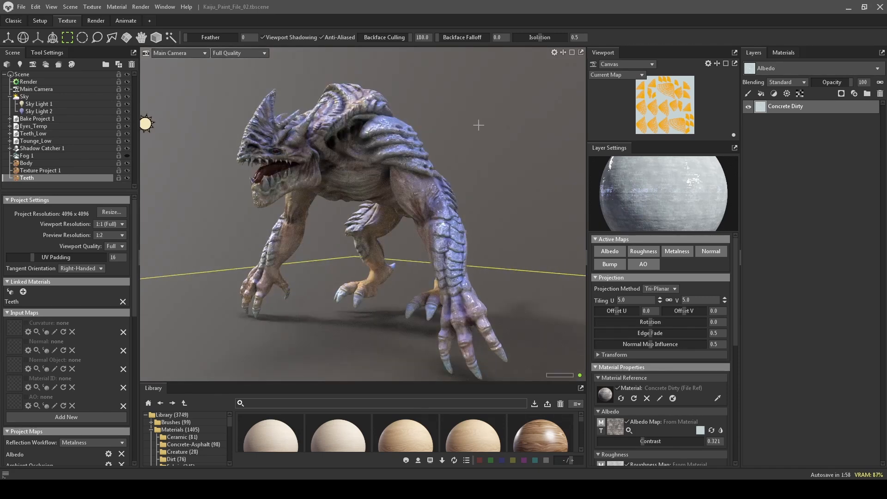
click(27, 82)
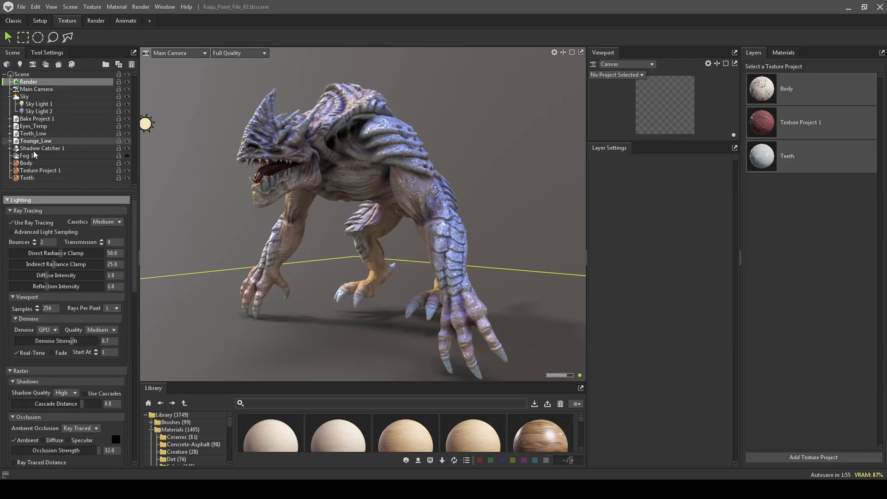
shift+drag(501, 144, 459, 134)
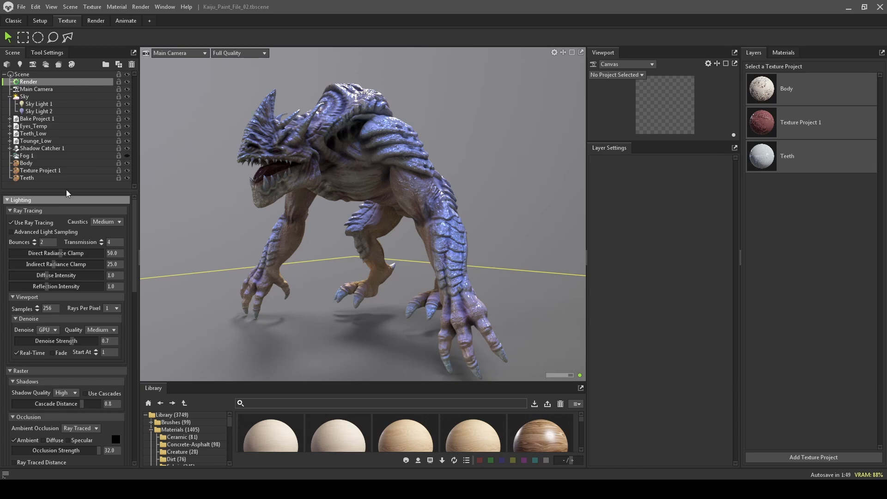
Open the Body texture project and hide its Color_Difference, Asphalt Cracked and Armor_Damage layers.
click(28, 163)
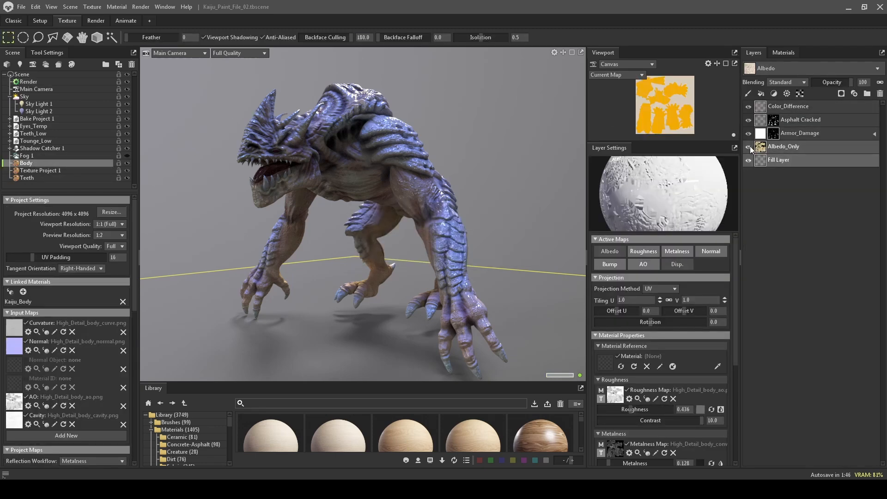
click(747, 106)
click(747, 120)
click(748, 133)
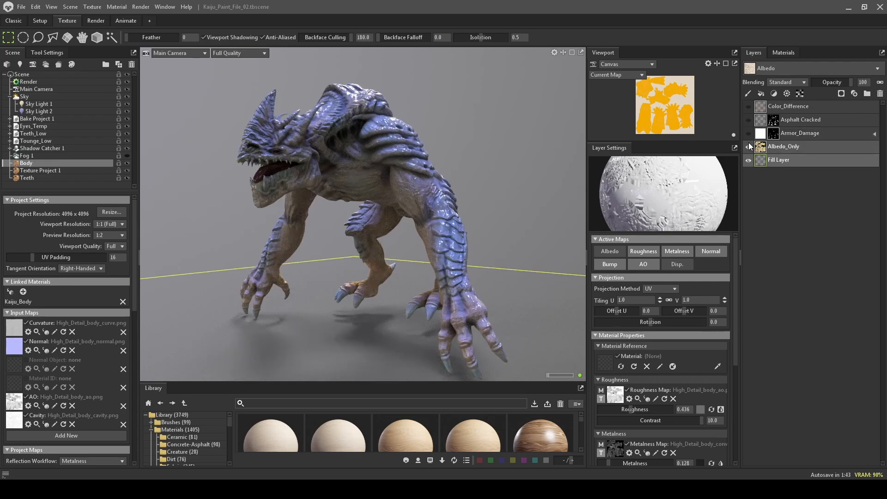
Hide and show the Albedo_Only layer to compare the body's appearance, and select that layer.
click(748, 145)
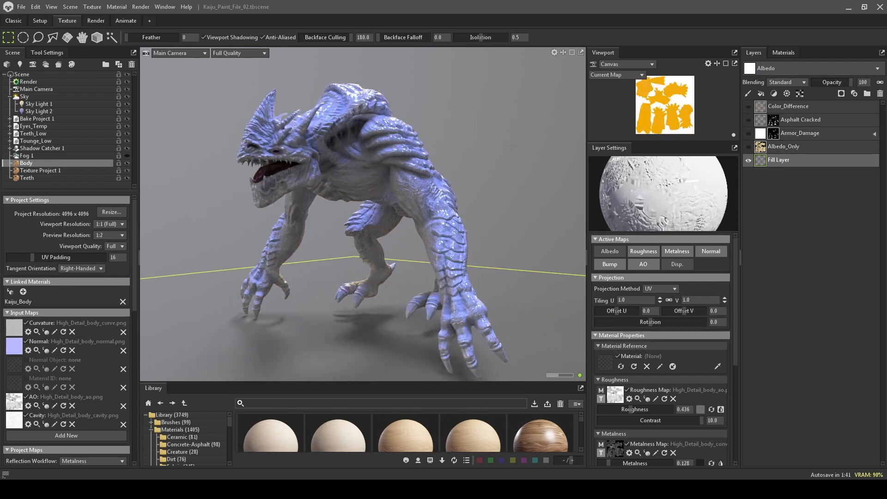
click(748, 147)
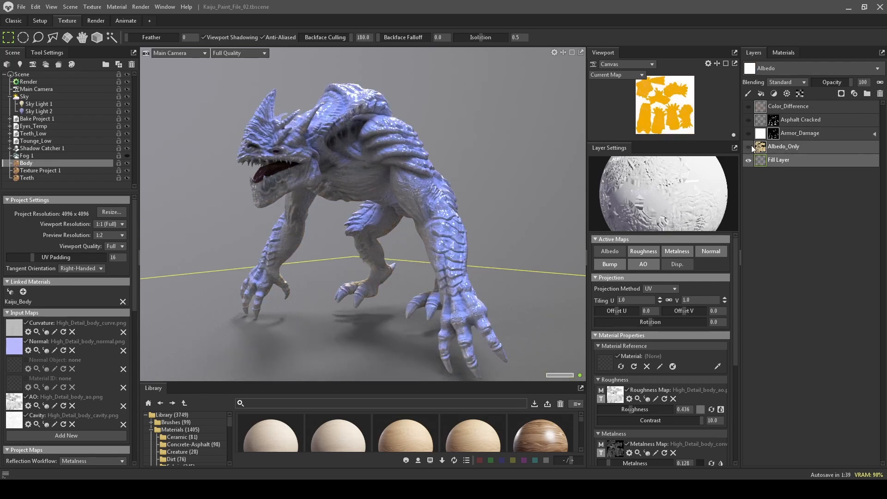
click(761, 147)
mouse_move(760, 147)
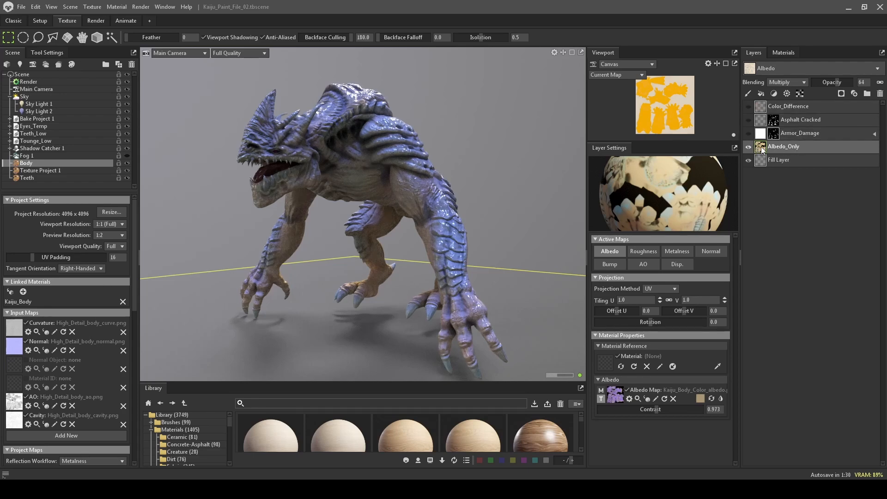
Try grey, black and white tints on the Albedo_Only layer's albedo map, and cancel the colour change.
click(700, 399)
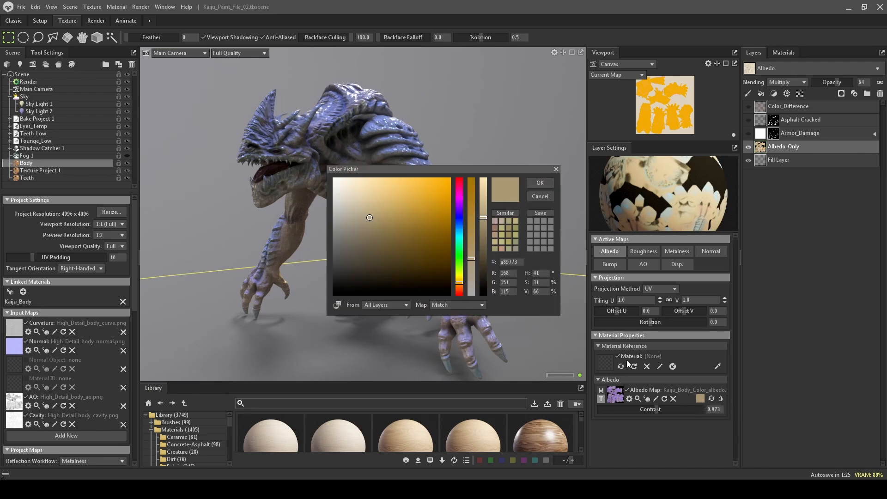
drag(472, 266, 477, 309)
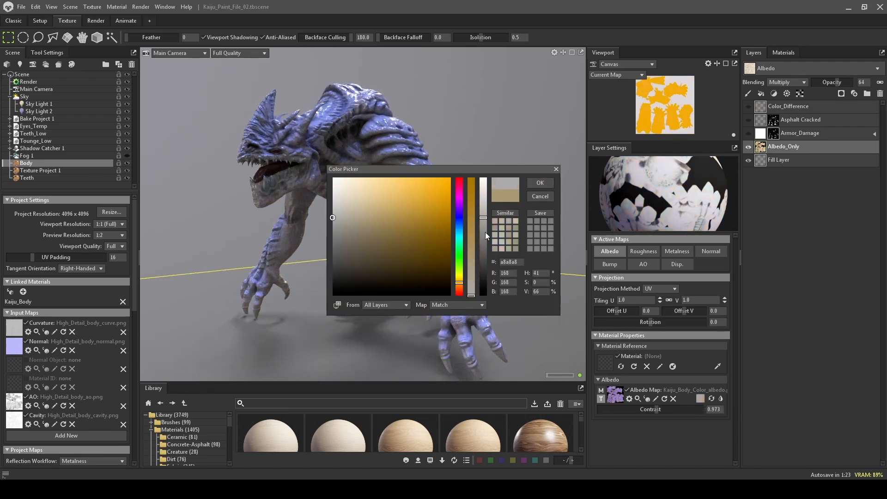
drag(481, 221, 483, 179)
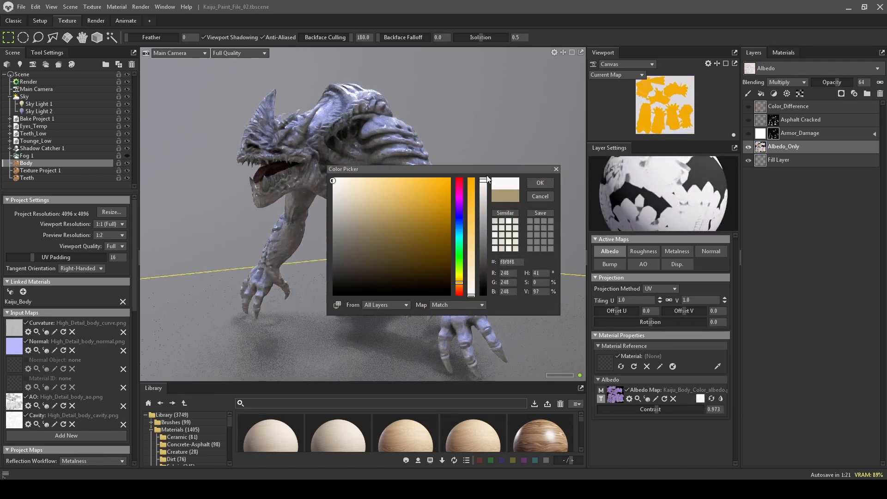
drag(483, 262, 482, 299)
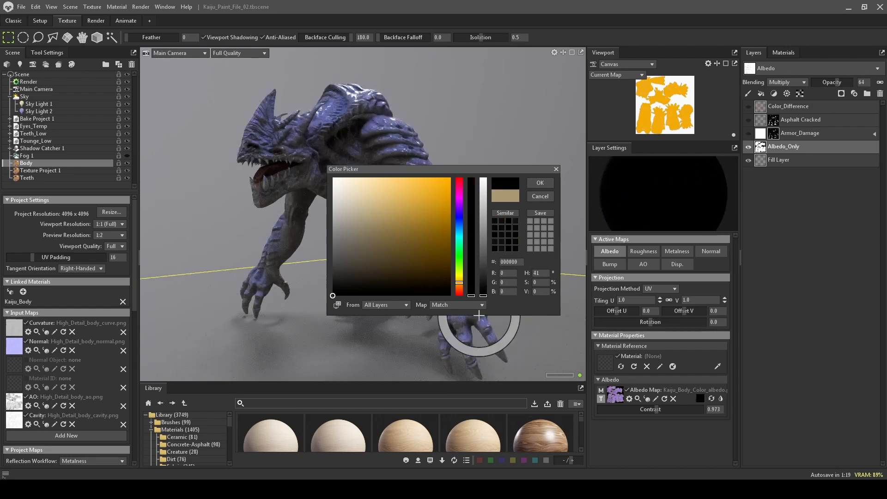
drag(487, 248, 484, 168)
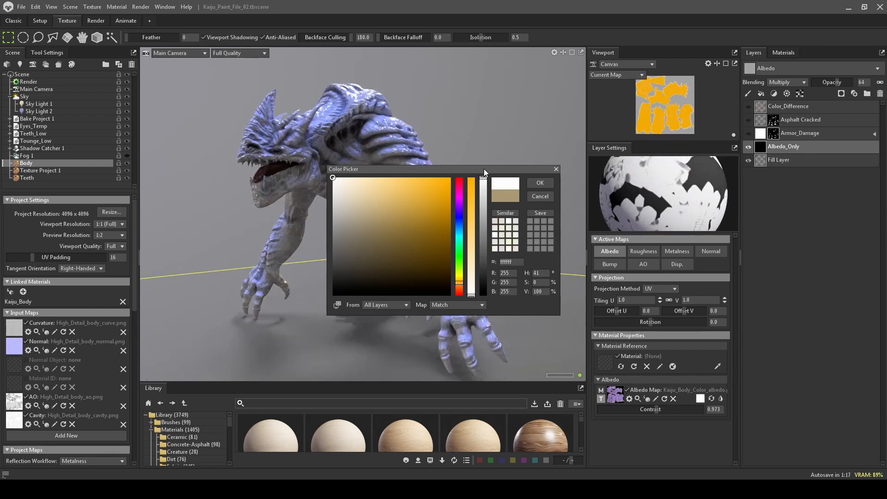
click(538, 196)
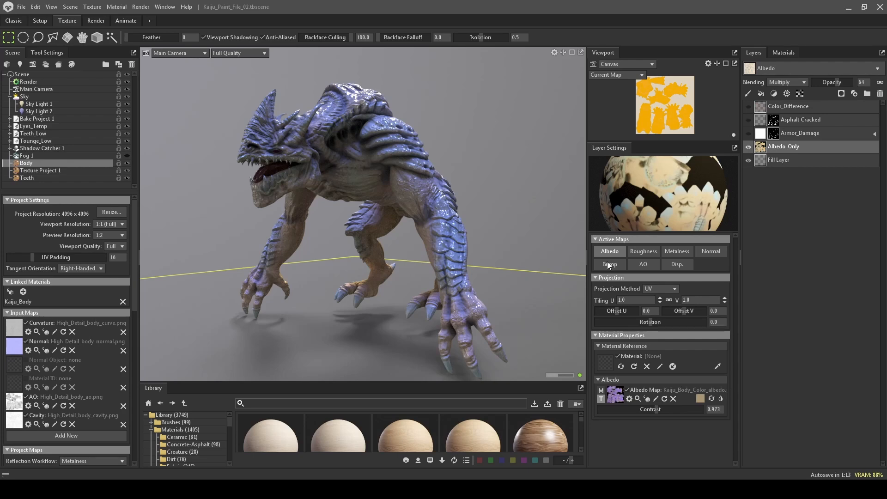
Try Standard blending on the Albedo_Only layer and return it to Multiply.
click(796, 81)
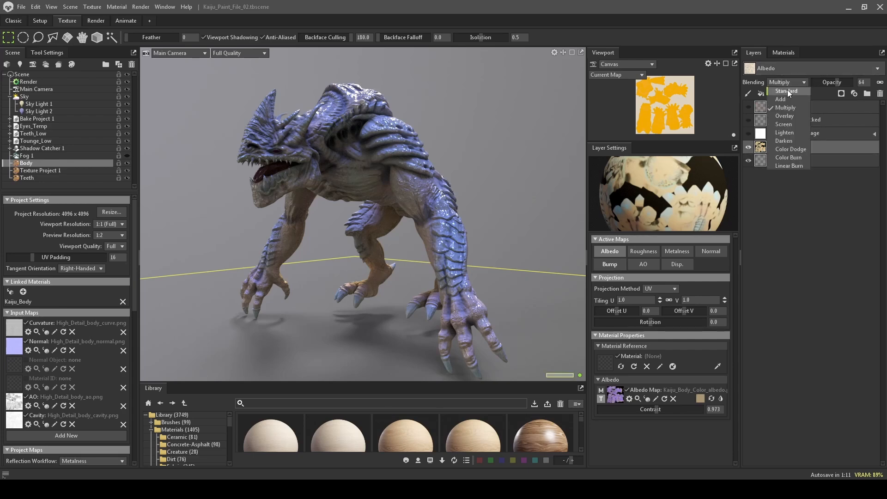
click(787, 90)
click(788, 81)
click(795, 106)
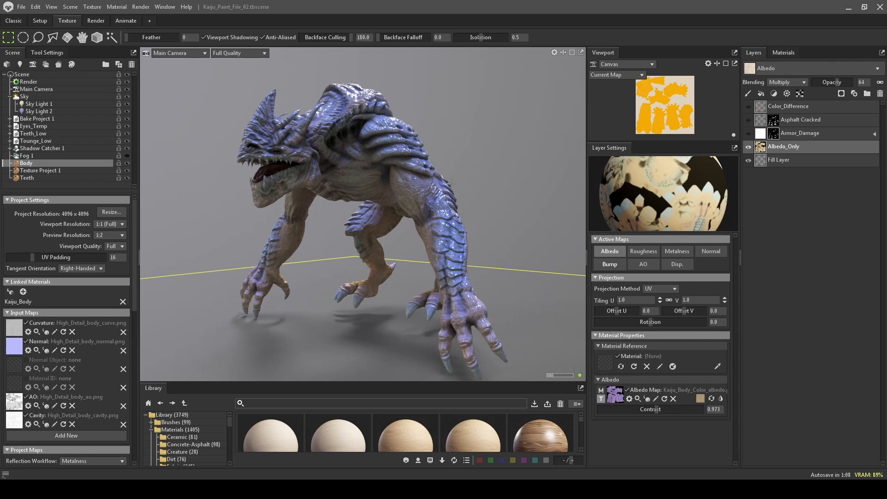
Rotate the sky lighting to inspect the creature's head and shoulder, and hide the Albedo_Only layer.
mouse_move(508, 174)
alt+mouse_down()
mouse_move(416, 162)
mouse_move(538, 183)
mouse_move(519, 178)
alt+mouse_up()
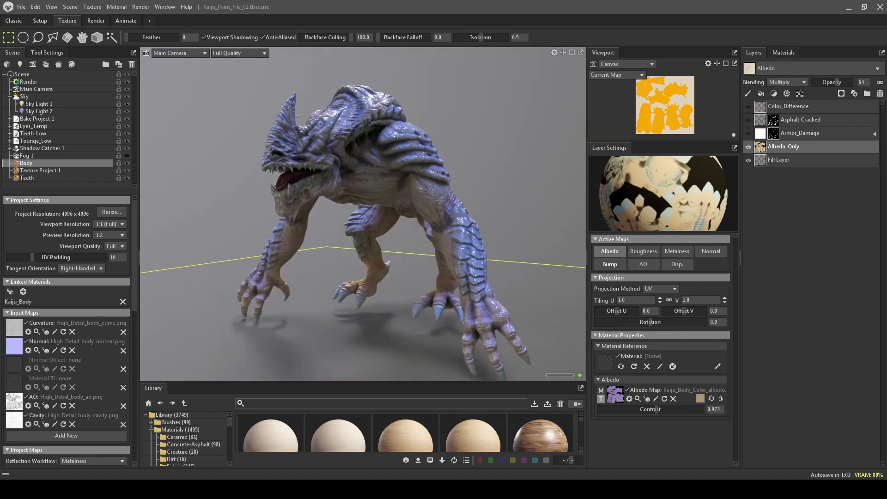
mouse_move(485, 152)
shift+mouse_down()
mouse_move(392, 158)
mouse_move(455, 159)
mouse_move(371, 148)
mouse_move(472, 149)
shift+mouse_up()
alt+right_drag(361, 161, 369, 198)
alt+drag(368, 199, 378, 225)
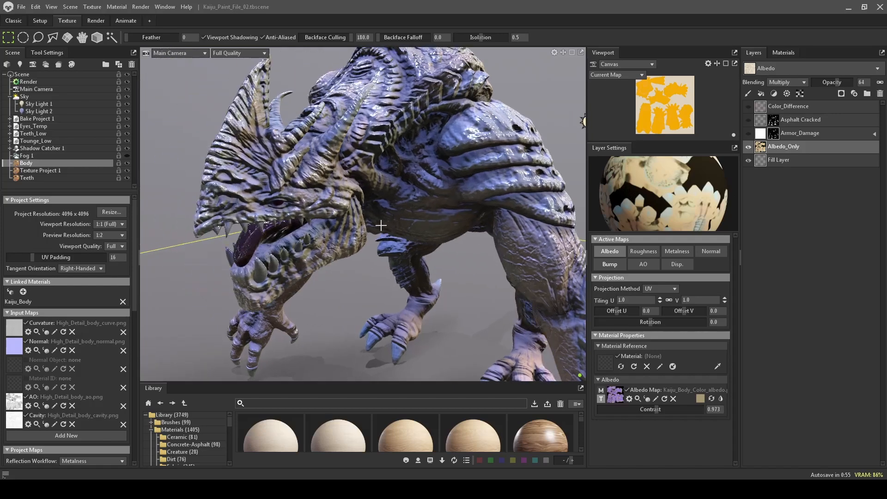
mouse_move(518, 110)
alt+mouse_down()
mouse_move(485, 111)
mouse_move(524, 110)
mouse_move(419, 142)
alt+mouse_up()
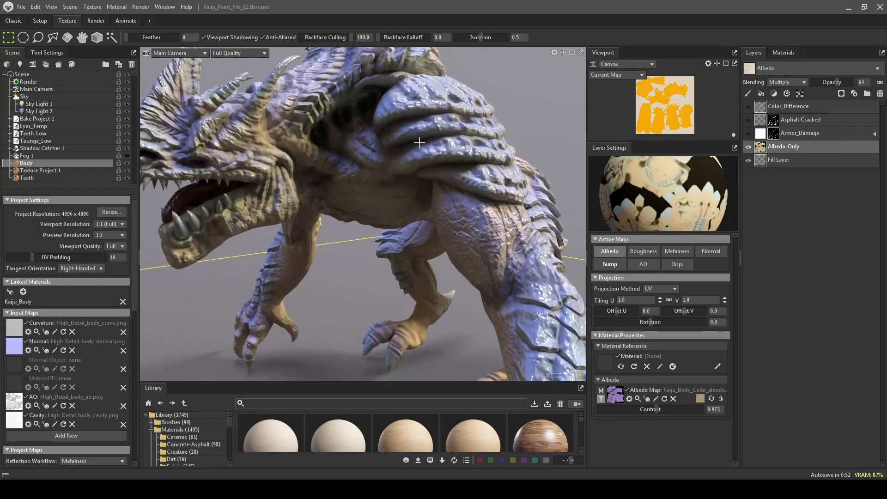
click(747, 148)
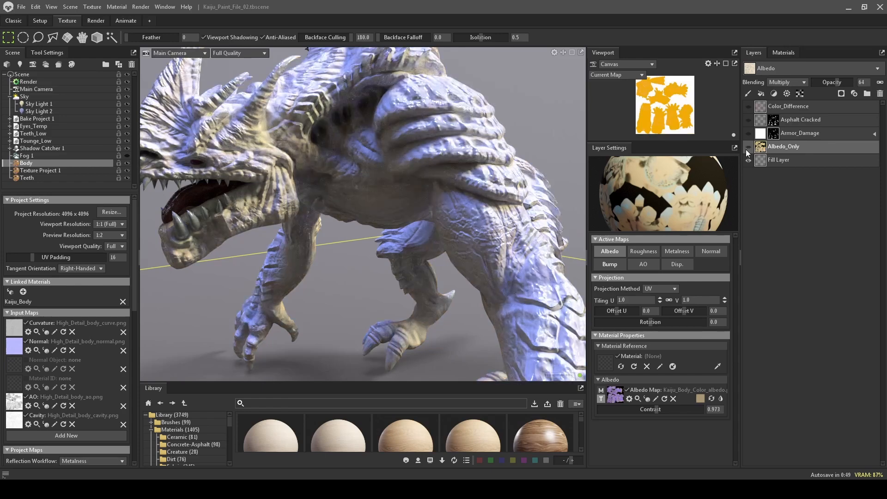
scroll(446, 203, down, 5)
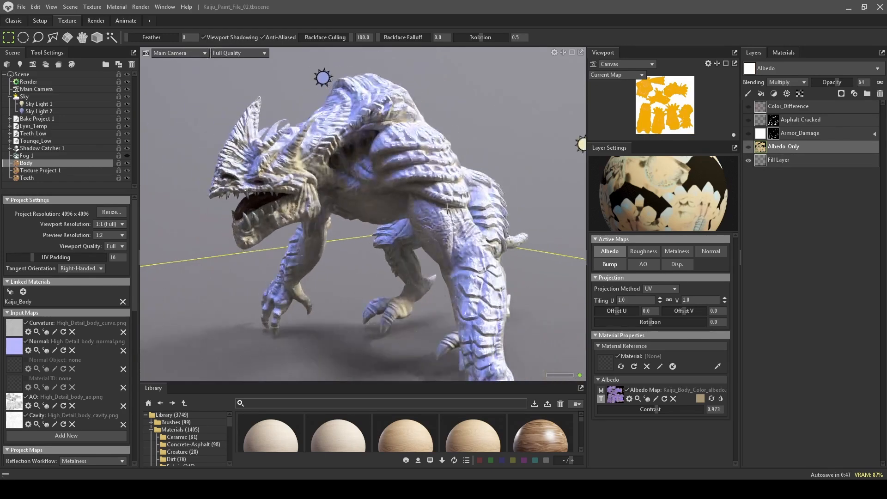
alt+middle_drag(447, 207, 446, 199)
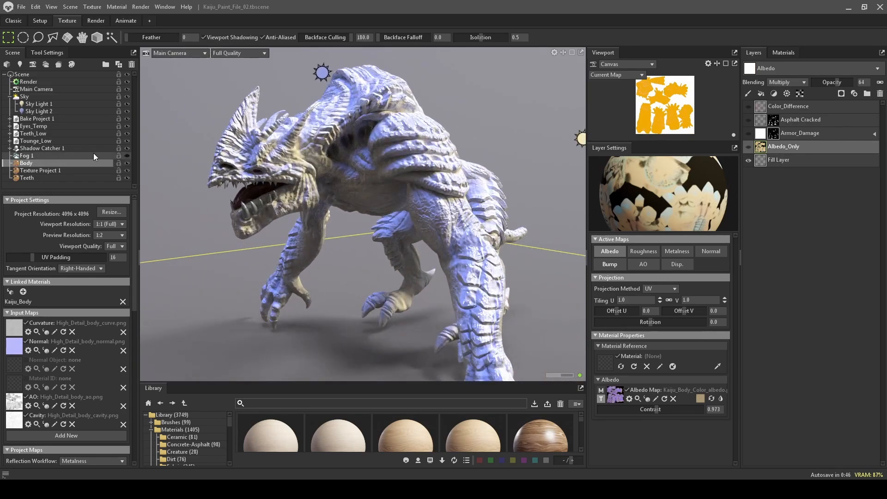
Show the Fog 1 object in the scene and view the whole creature from the front.
alt+drag(362, 199, 423, 193)
mouse_move(362, 181)
alt+mouse_down()
mouse_move(364, 196)
mouse_move(371, 188)
alt+mouse_up()
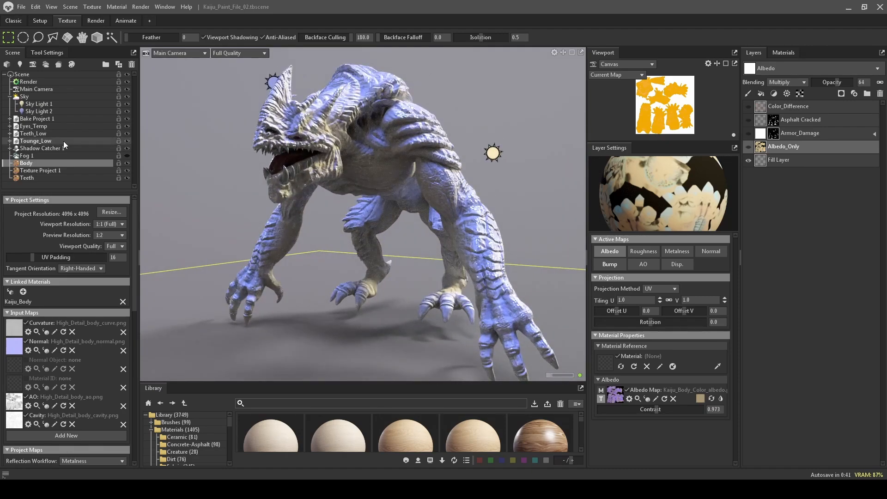
click(128, 156)
alt+drag(441, 184, 317, 137)
scroll(443, 165, down, 2)
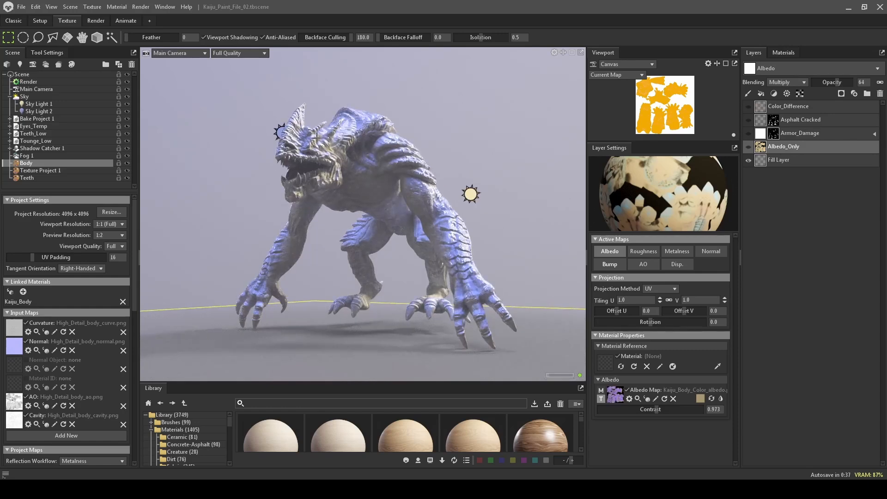
Show the Albedo_Only, Armor_Damage, Asphalt Cracked and Color_Difference layers together, and undo the accidentally added paint layer.
click(748, 135)
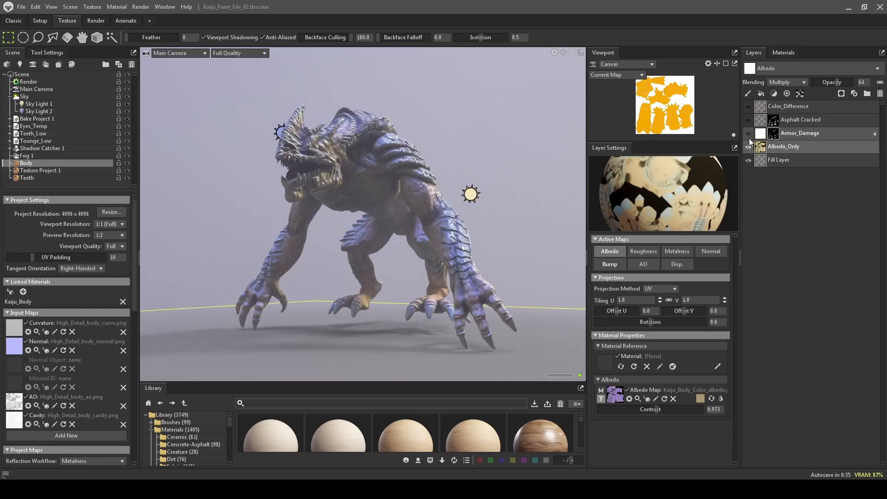
click(747, 94)
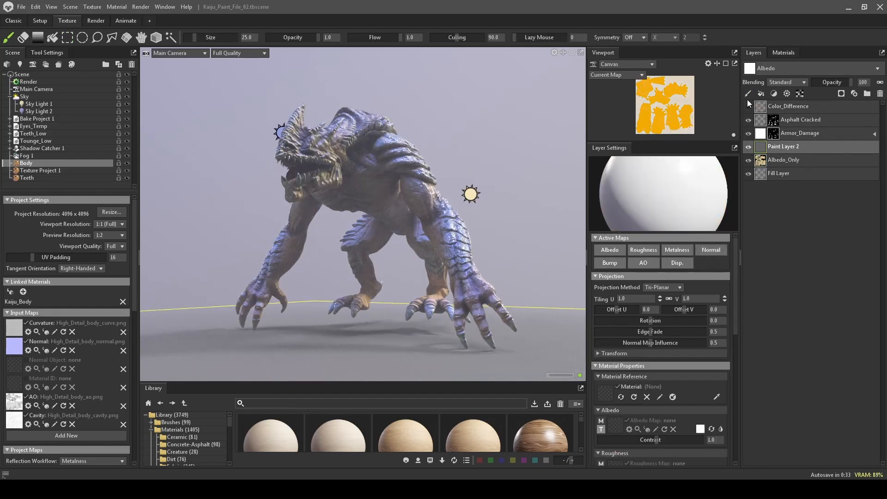
click(749, 120)
key(ctrl+z)
click(748, 109)
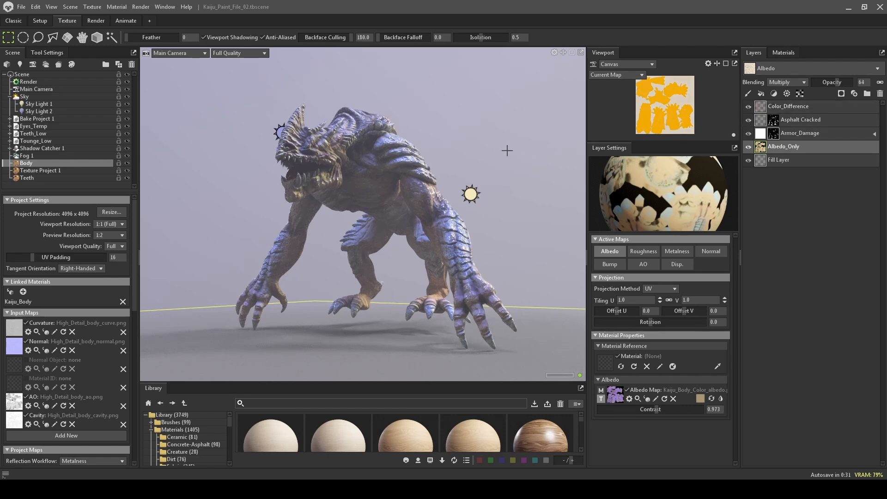
mouse_move(517, 122)
alt+mouse_down()
mouse_move(518, 136)
mouse_move(477, 111)
mouse_move(341, 181)
mouse_move(445, 148)
mouse_move(473, 113)
mouse_move(498, 116)
alt+mouse_up()
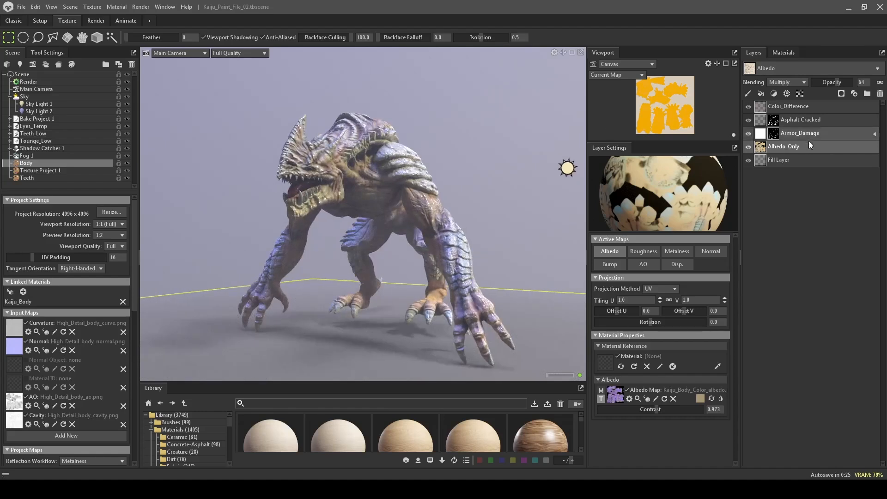
Hide every layer above the Fill Layer, select the Fill Layer and review its roughness, metalness, normal and bump maps.
click(748, 106)
click(748, 120)
click(748, 133)
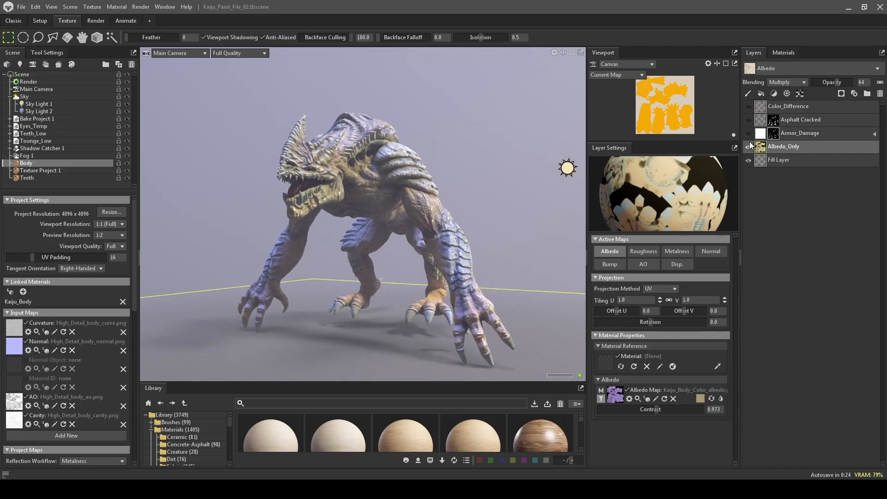
click(748, 146)
click(793, 160)
scroll(670, 400, down, 5)
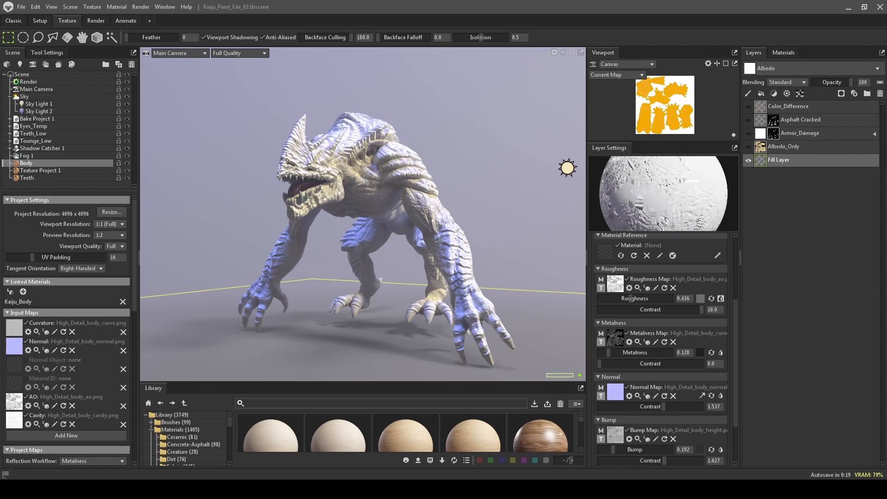
Undo the last two roughness changes on the Fill Layer.
scroll(464, 243, up, 2)
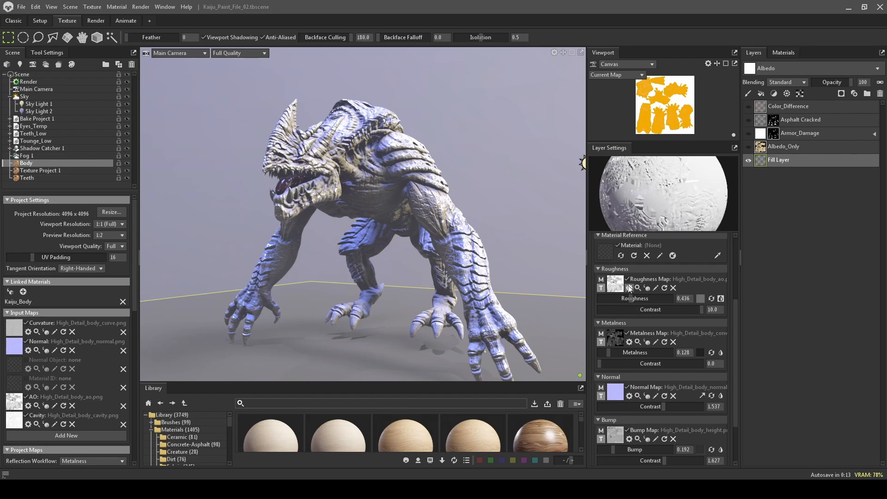
key(ctrl+z)
key(ctrl+z)
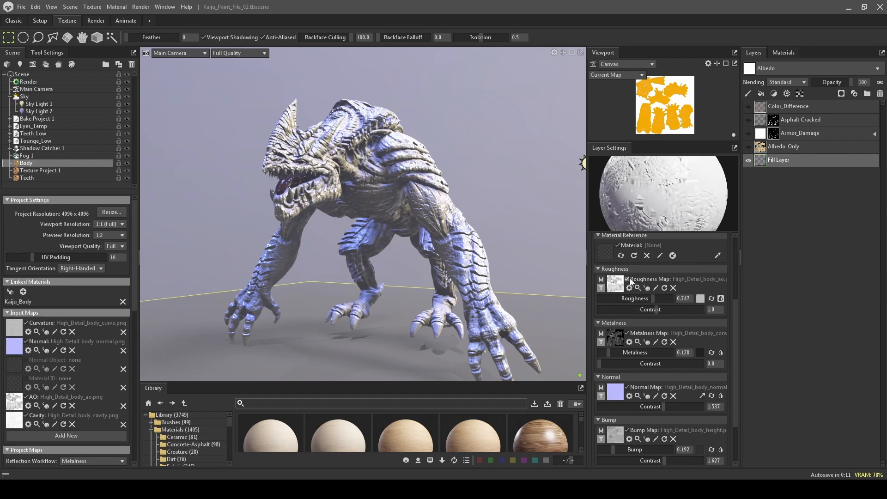
Show the Albedo_Only layer and compare its opacity at 73, finally setting it to 48.
click(797, 144)
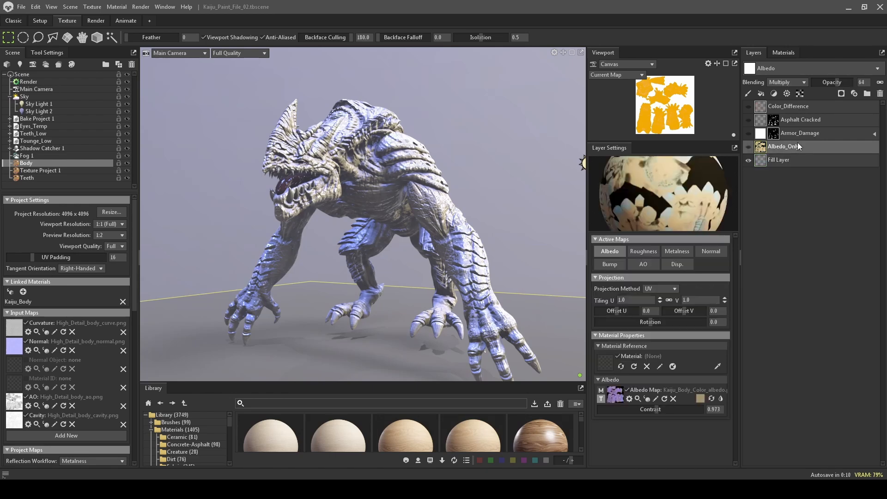
click(748, 147)
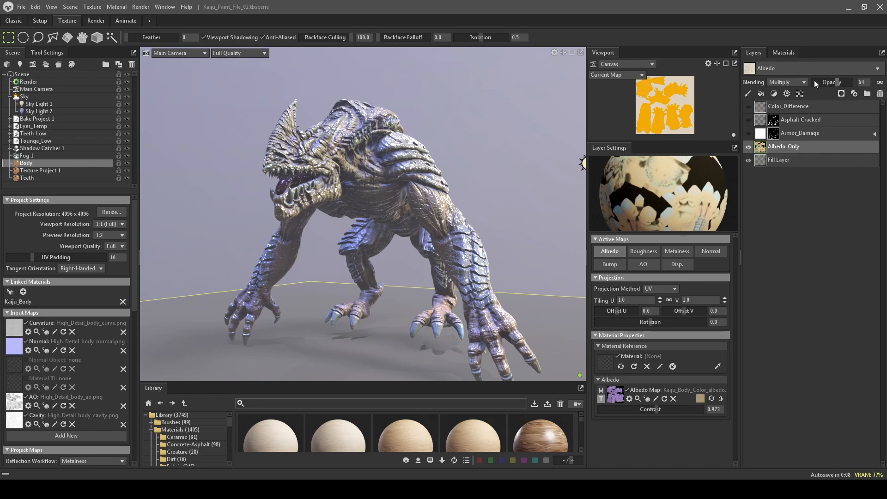
drag(837, 82, 841, 82)
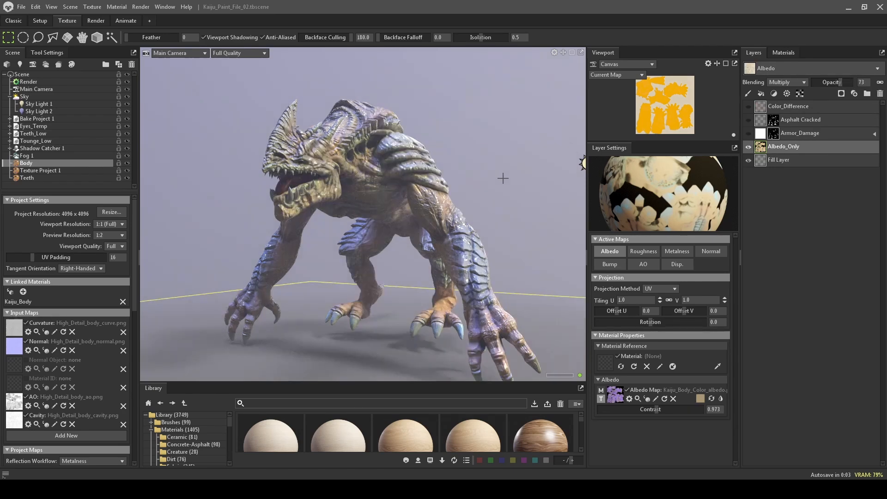
alt+drag(518, 164, 499, 173)
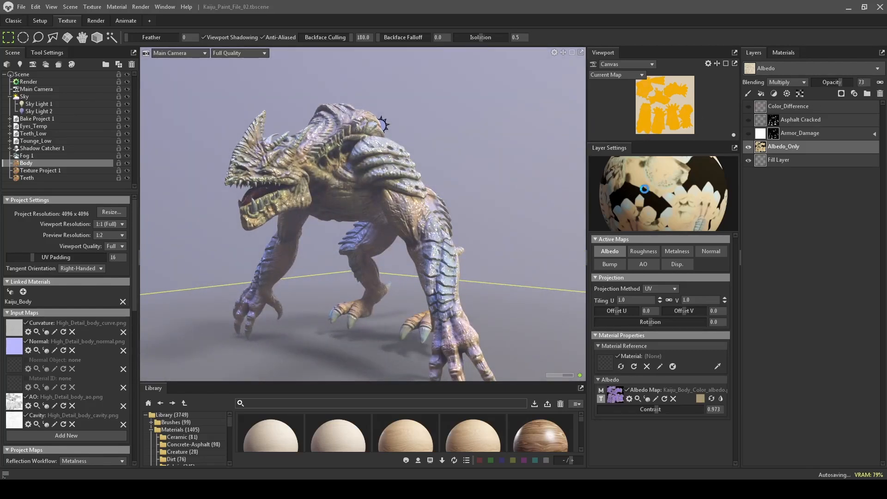
drag(834, 81, 830, 84)
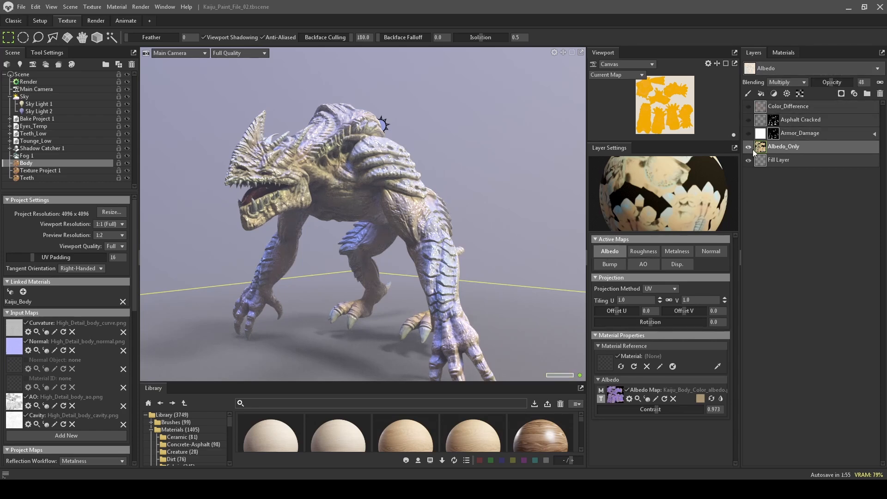
Show the Armor_Damage layer and isolate it by hiding the Albedo_Only layer and the Fill Layer.
click(756, 135)
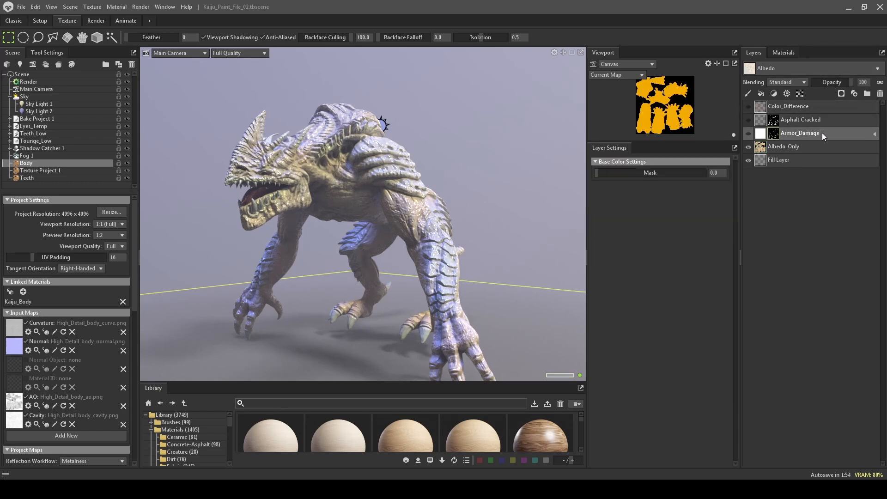
click(748, 133)
scroll(510, 203, up, 5)
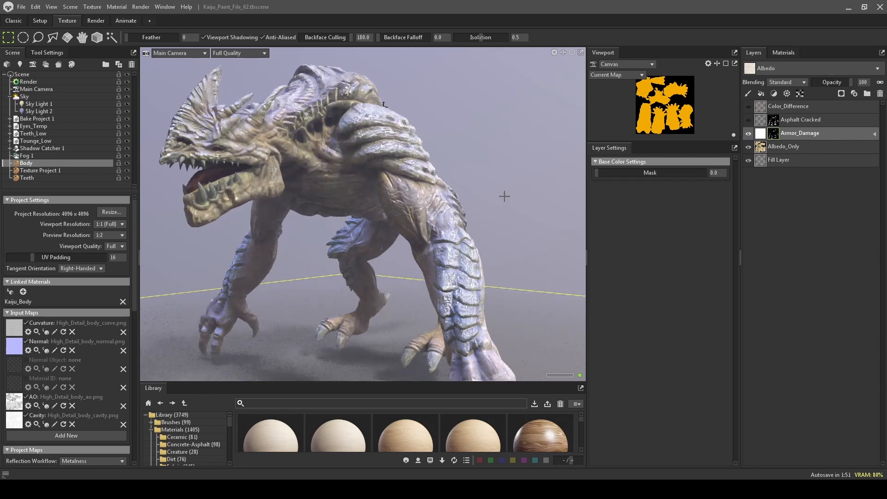
click(749, 147)
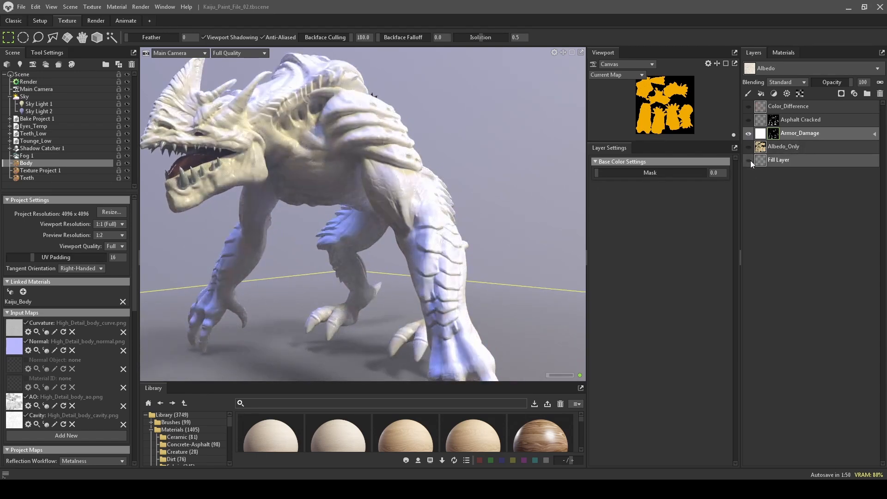
click(749, 159)
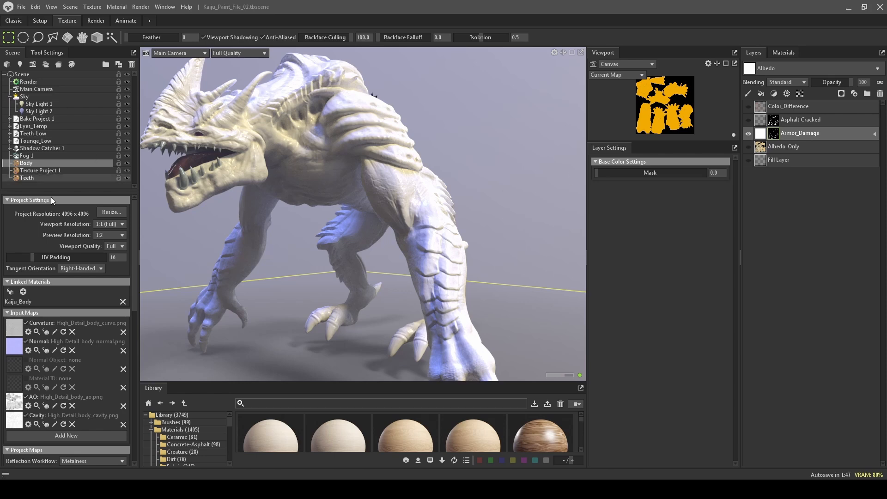
Hide Fog 1, turn on ray tracing and view the isolated Armor_Damage layer on the creature.
click(127, 156)
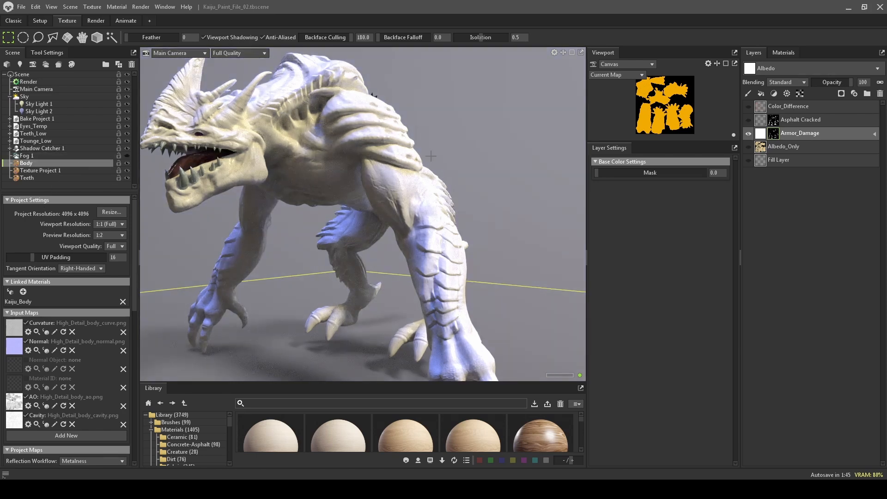
key(ctrl+r)
drag(437, 115, 579, 159)
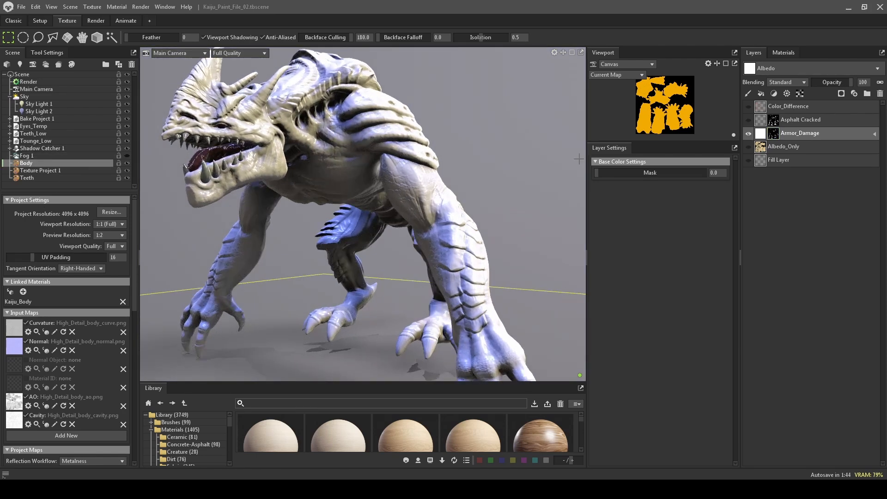
Expand the Armor_Damage layer's mask stack, inspect its Curvature Layer settings and reselect the Armor_Damage mask.
click(874, 133)
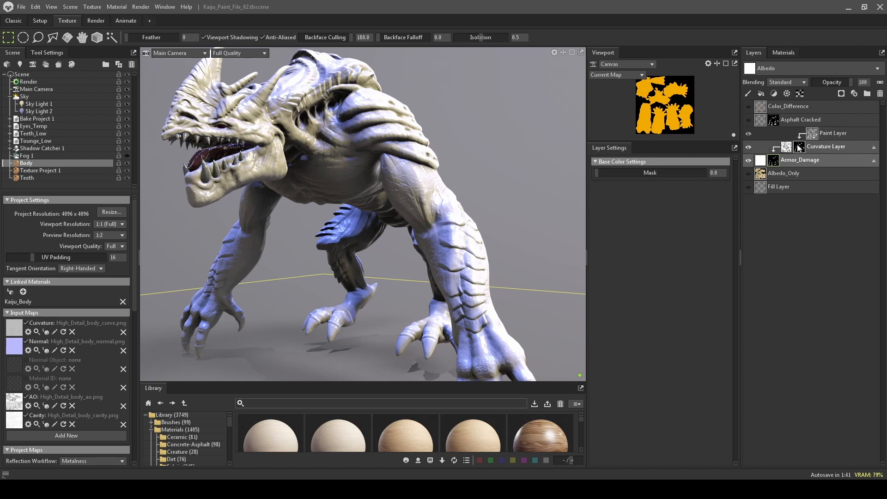
click(785, 149)
click(798, 144)
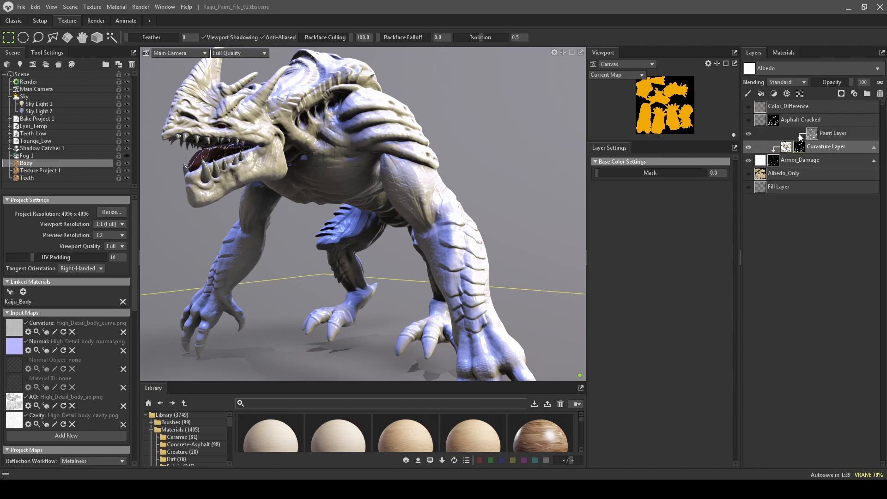
click(785, 148)
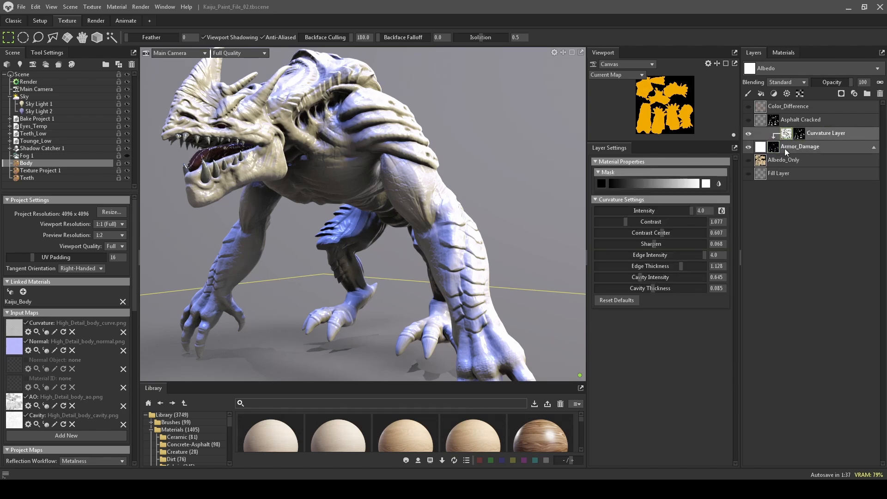
click(774, 148)
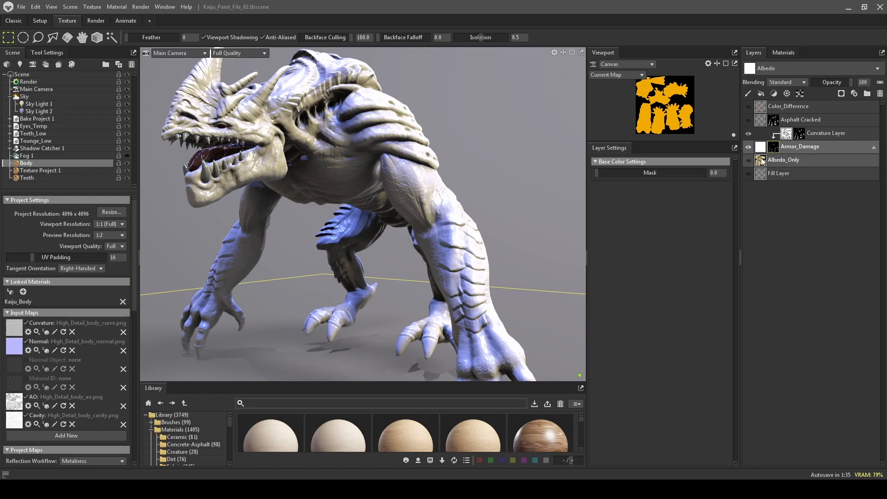
Show the Fill Layer and toggle the Armor_Damage layer to compare the surface damage on the front leg's armor plates.
click(749, 174)
alt+right_drag(507, 223, 512, 203)
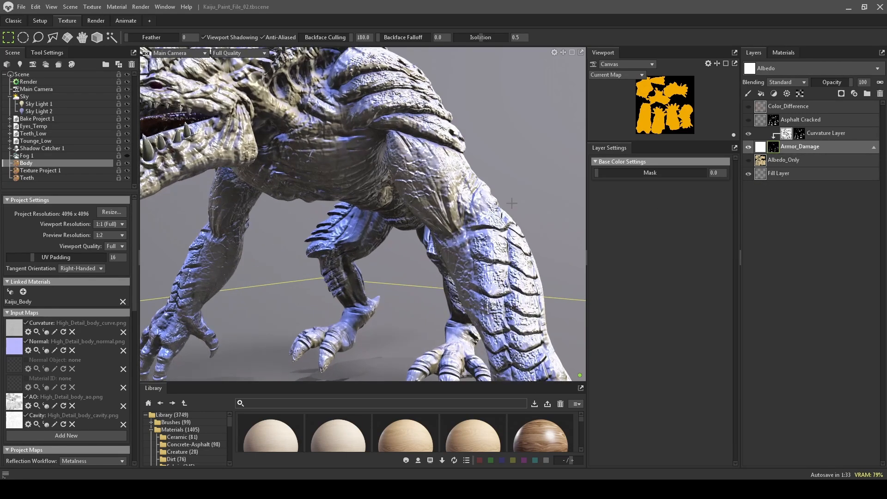
alt+drag(544, 178, 519, 167)
alt+right_drag(519, 167, 546, 188)
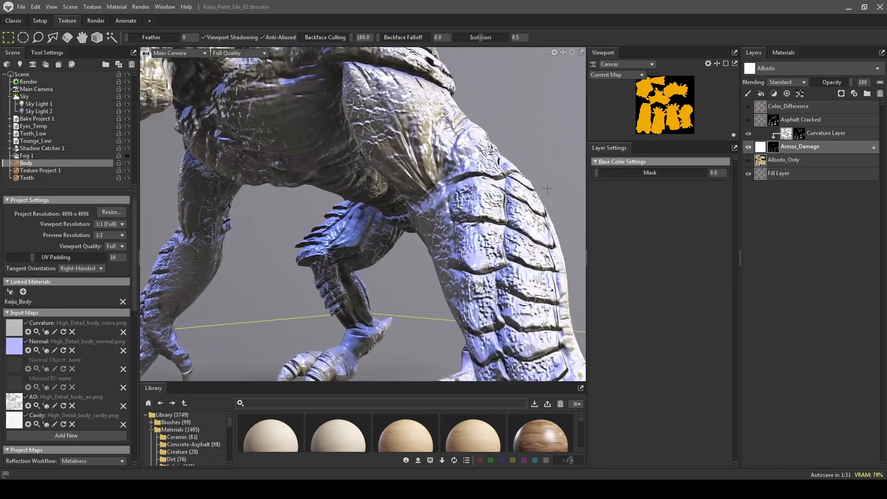
click(747, 146)
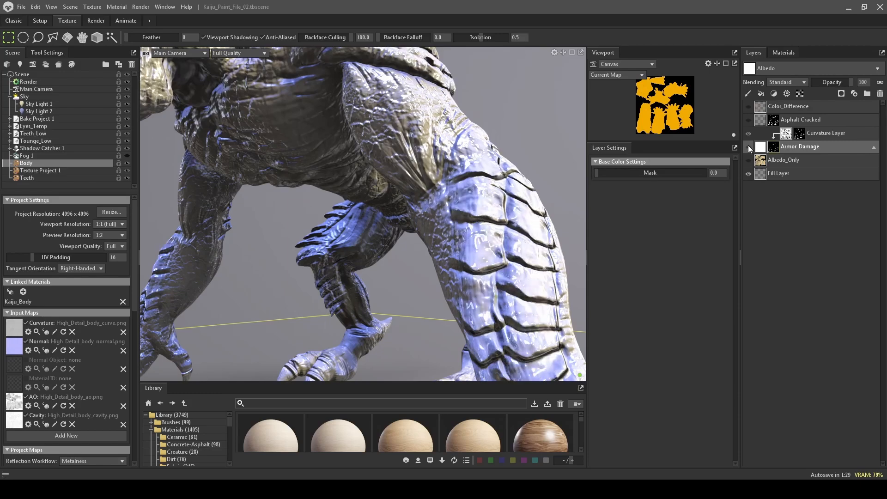
click(748, 145)
click(747, 145)
click(747, 145)
Toggle the Armor_Damage layer repeatedly to compare its effect on the shoulder armor and upper body.
alt+right_drag(494, 232, 480, 179)
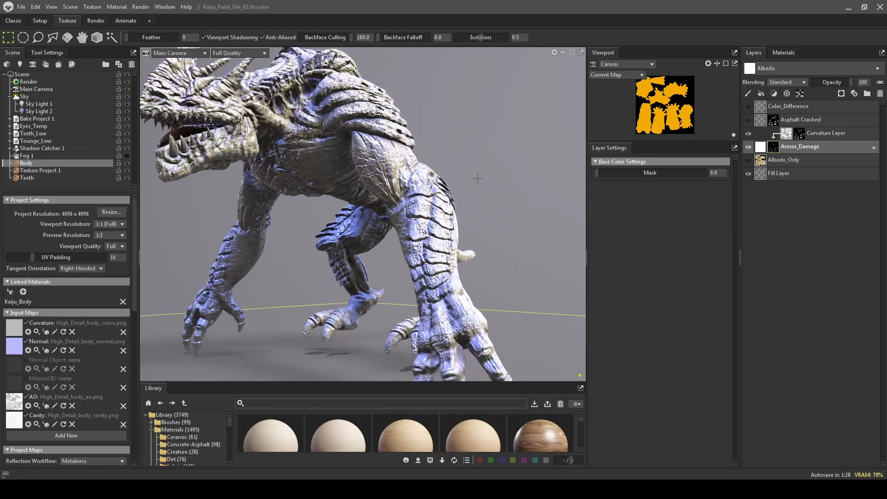
alt+middle_drag(480, 180, 498, 251)
alt+right_drag(499, 251, 504, 201)
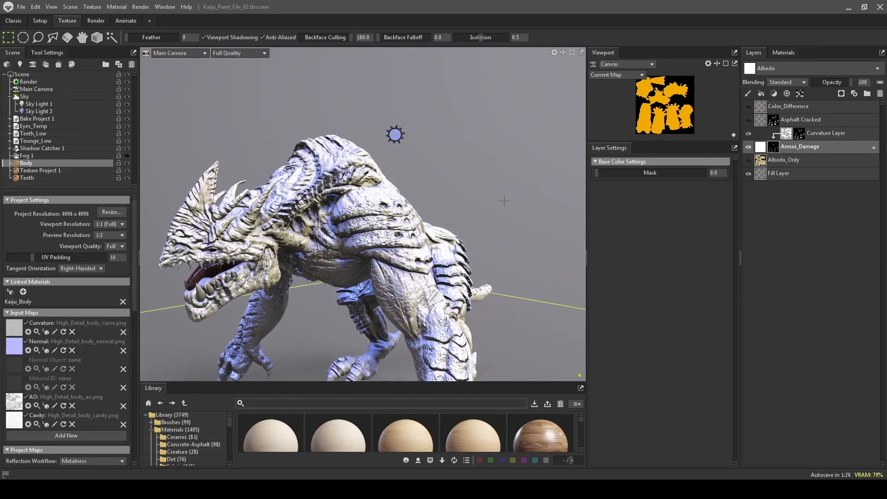
click(750, 146)
click(750, 146)
click(750, 146)
click(750, 146)
Show the Albedo_Only layer beneath Armor_Damage and inspect the shoulder armor plates up close.
alt+drag(515, 156, 560, 151)
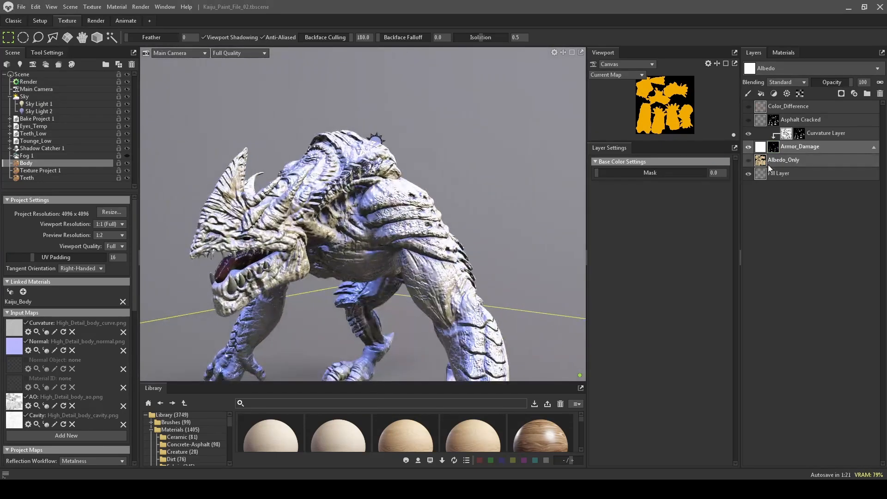
click(749, 160)
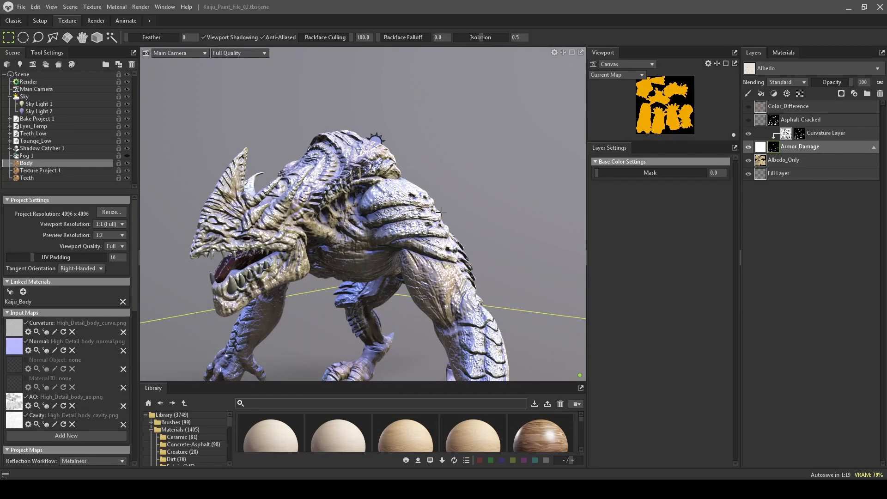
scroll(454, 194, up, 5)
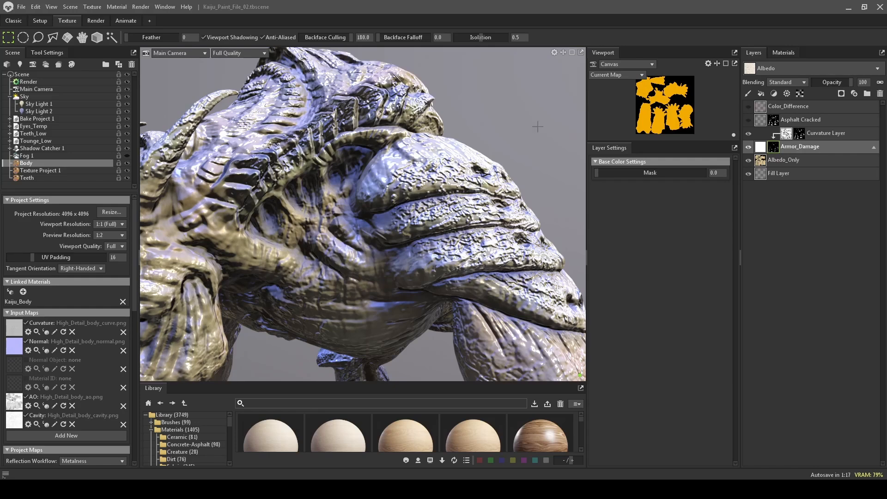
alt+drag(537, 126, 520, 131)
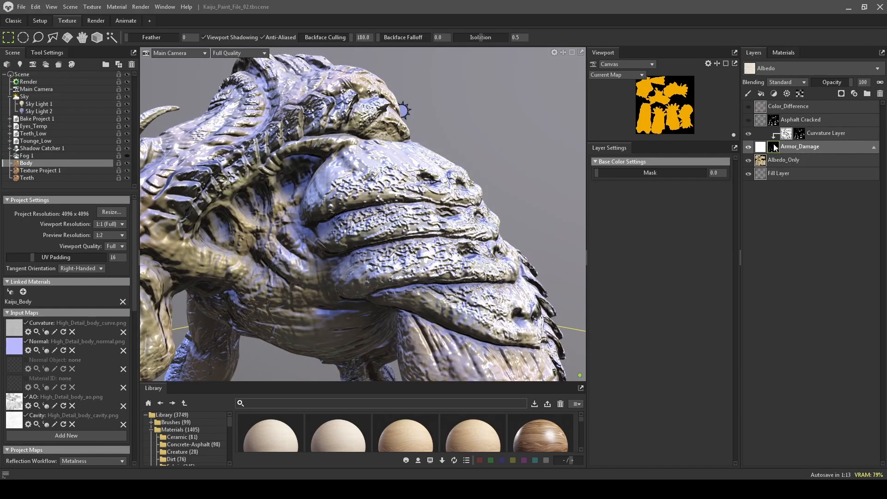
Set the Curvature Layer's intensity to 0.851, contrast 0.496, contrast center 0.615, sharpen -0.137, edge thickness 1.453, cavity intensity 0.949 and cavity thickness 0.188.
click(786, 135)
mouse_move(787, 135)
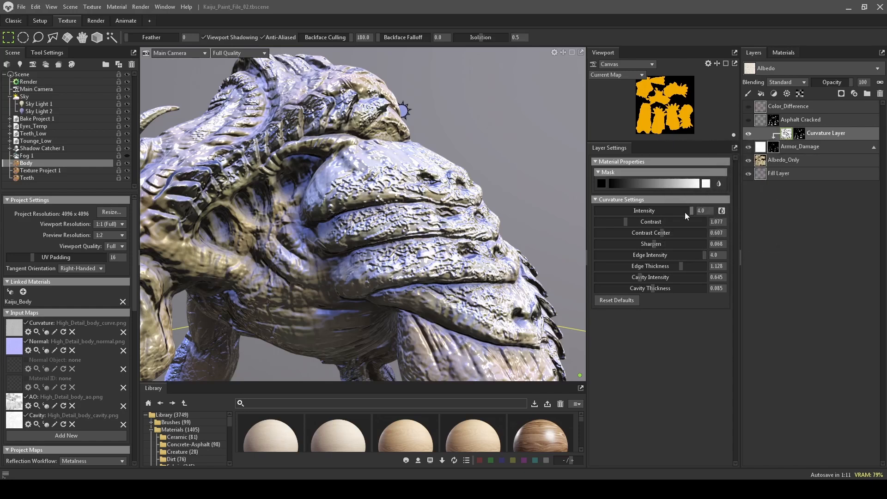
mouse_move(691, 210)
mouse_down()
mouse_move(625, 211)
mouse_move(640, 211)
mouse_move(610, 221)
mouse_up()
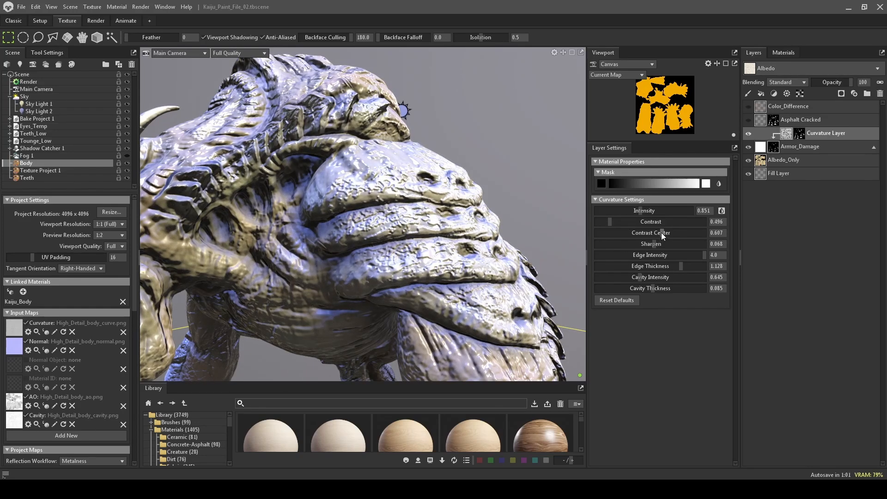
mouse_move(660, 232)
mouse_down()
mouse_move(645, 225)
mouse_move(668, 223)
mouse_move(650, 222)
mouse_move(662, 224)
mouse_move(633, 243)
mouse_move(675, 240)
mouse_move(639, 242)
mouse_up()
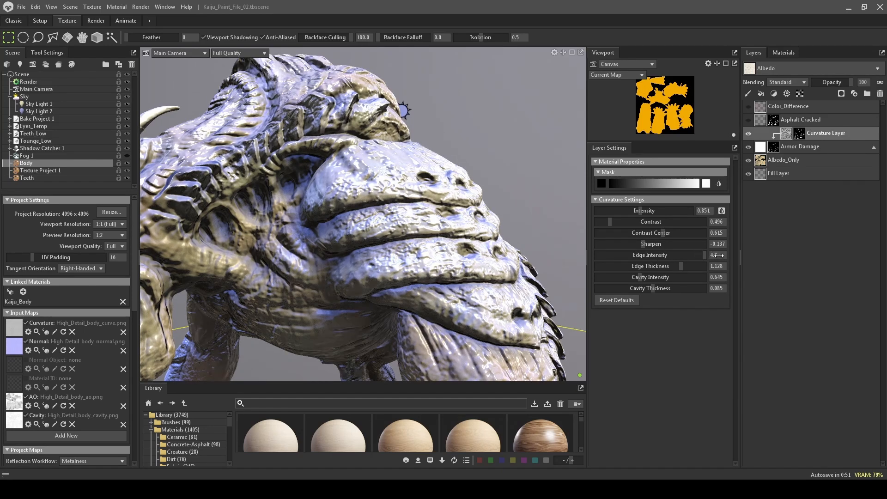
drag(682, 267, 700, 267)
mouse_move(640, 275)
mouse_down()
mouse_move(695, 282)
mouse_move(660, 284)
mouse_move(679, 291)
mouse_move(636, 299)
mouse_move(649, 296)
mouse_move(631, 291)
mouse_move(656, 293)
mouse_up()
Open the Curvature Layer's mask, toggle its Paint Layer and examine the masked damage across the whole creature under rotated lighting.
click(801, 131)
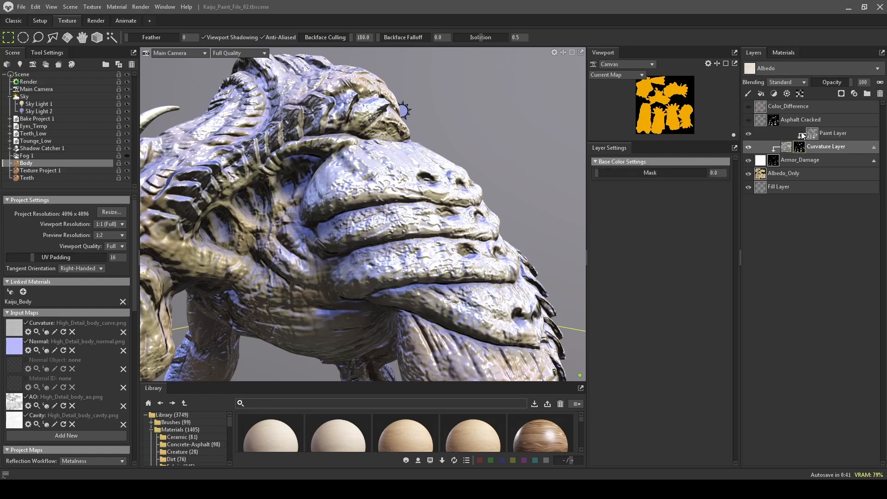
click(800, 132)
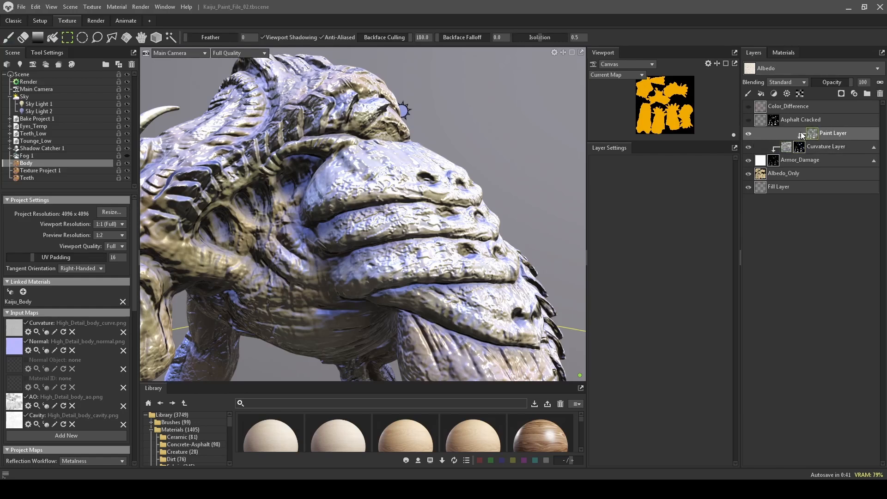
click(751, 136)
click(751, 135)
scroll(444, 169, down, 5)
alt+drag(477, 191, 493, 148)
scroll(515, 159, down, 3)
scroll(508, 139, up, 2)
scroll(519, 146, down, 2)
shift+right_drag(493, 148, 480, 165)
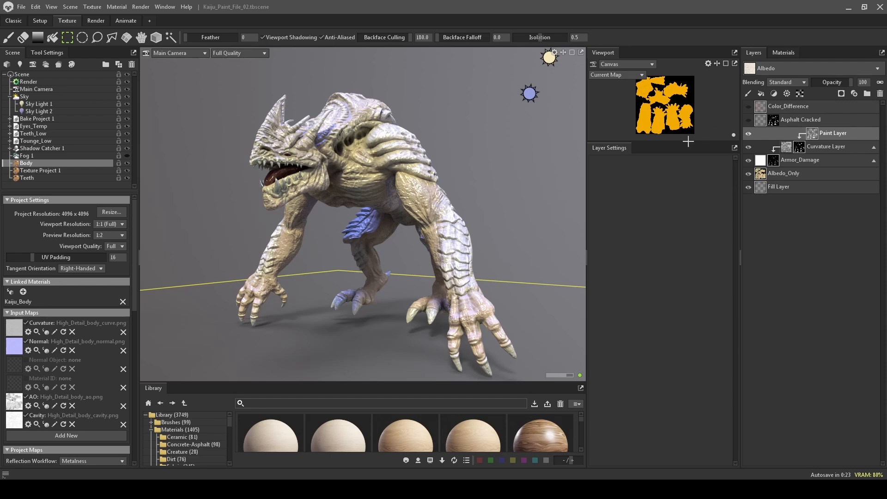
alt+drag(499, 129, 495, 137)
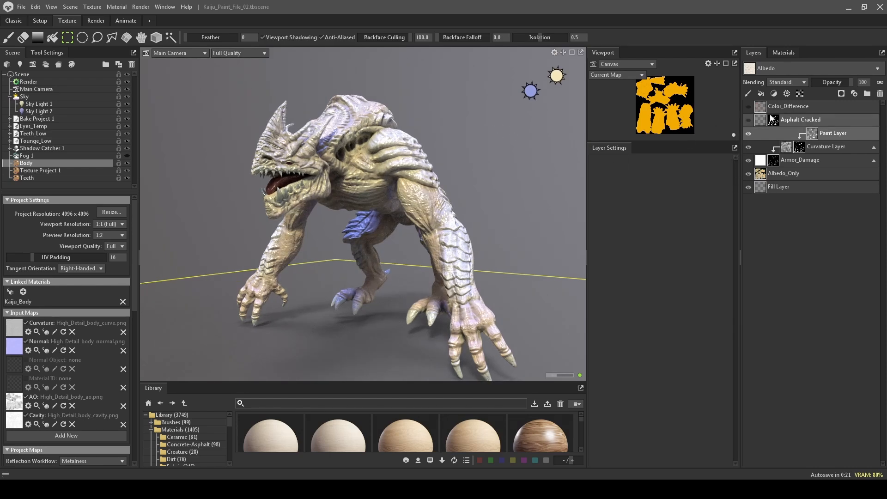
Show the Asphalt Cracked layer and select Paint Layer 1 in its mask.
click(794, 122)
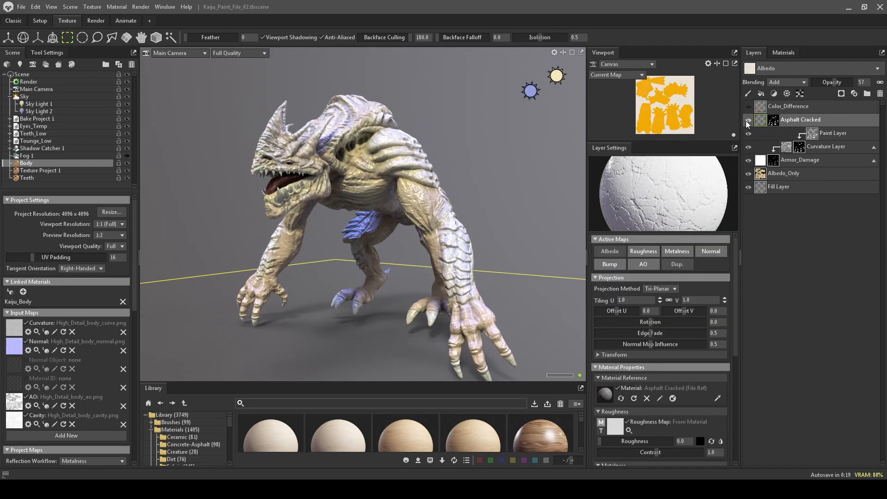
click(745, 121)
click(773, 121)
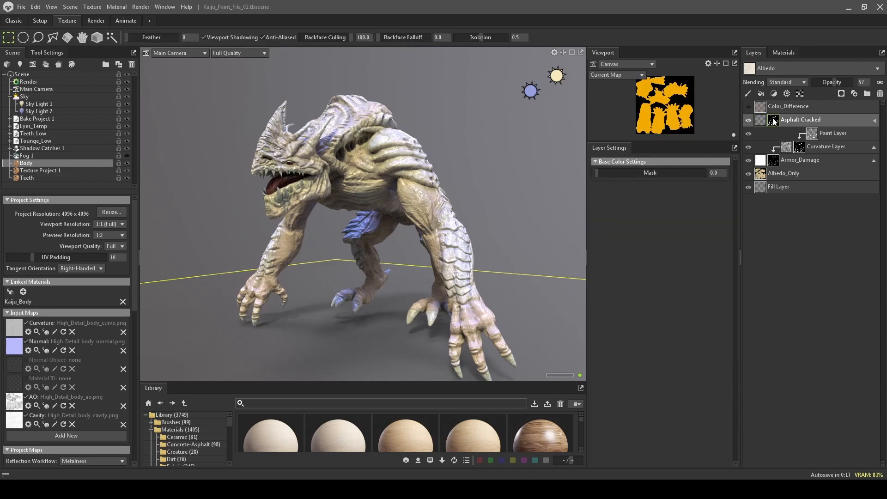
click(748, 94)
click(786, 122)
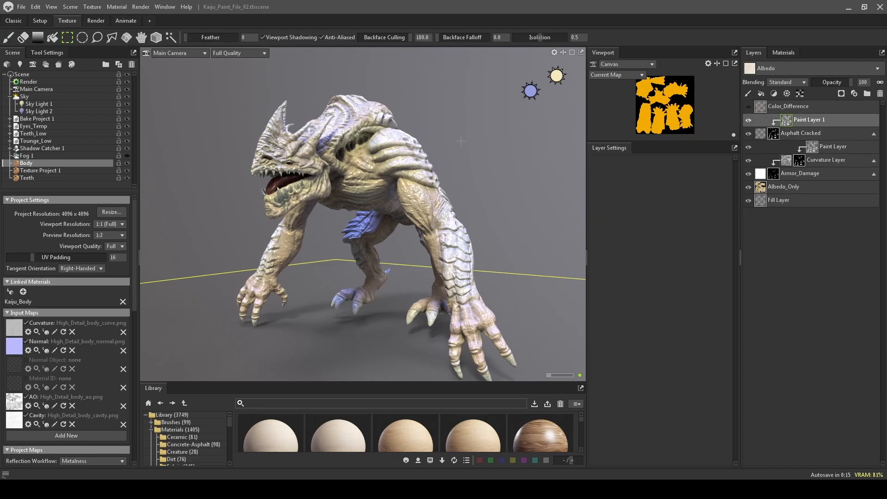
Toggle the Asphalt Cracked layer repeatedly to compare its surface cracking on the shoulder armor plates up close.
alt+right_drag(461, 140, 475, 198)
alt+middle_drag(475, 199, 326, 291)
alt+drag(326, 291, 419, 253)
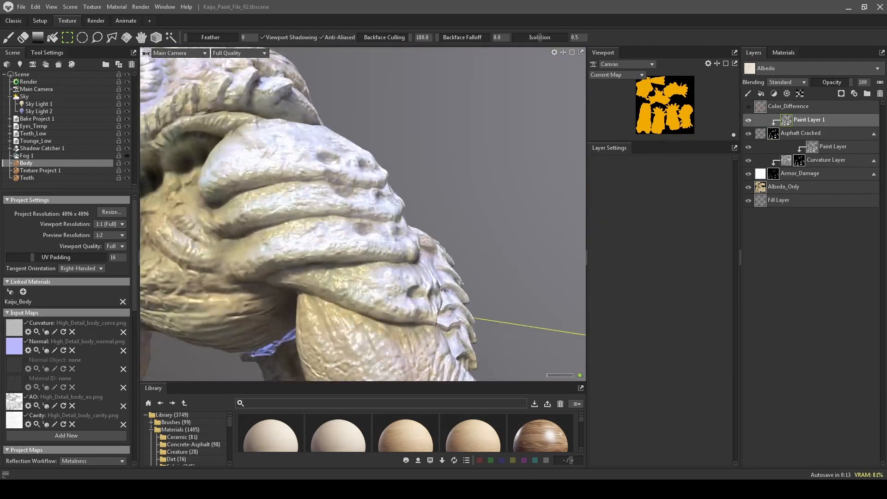
click(744, 135)
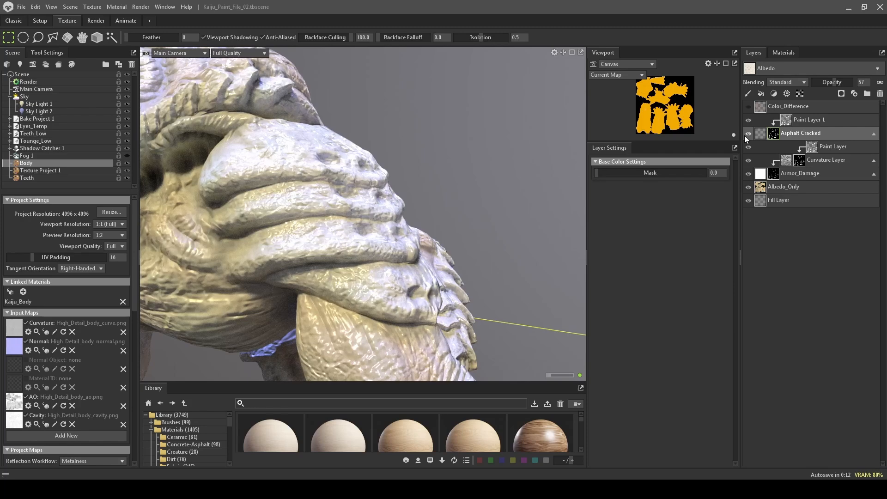
click(748, 134)
click(748, 134)
click(748, 134)
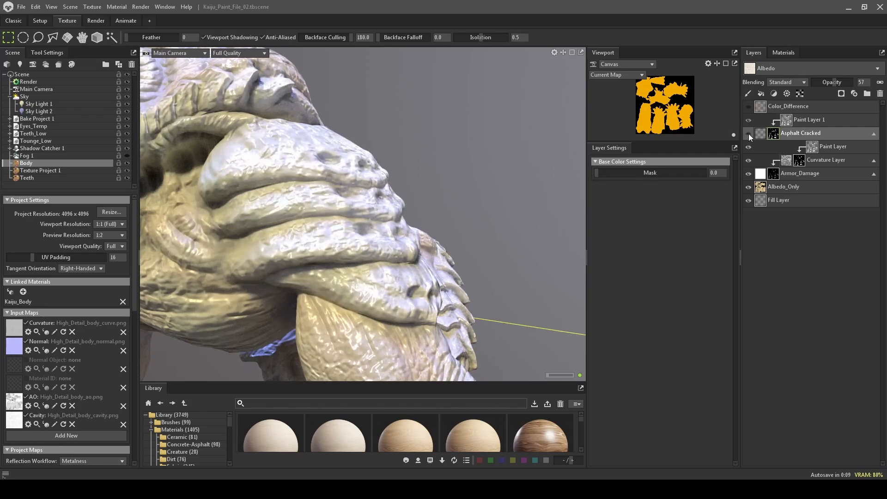
click(749, 134)
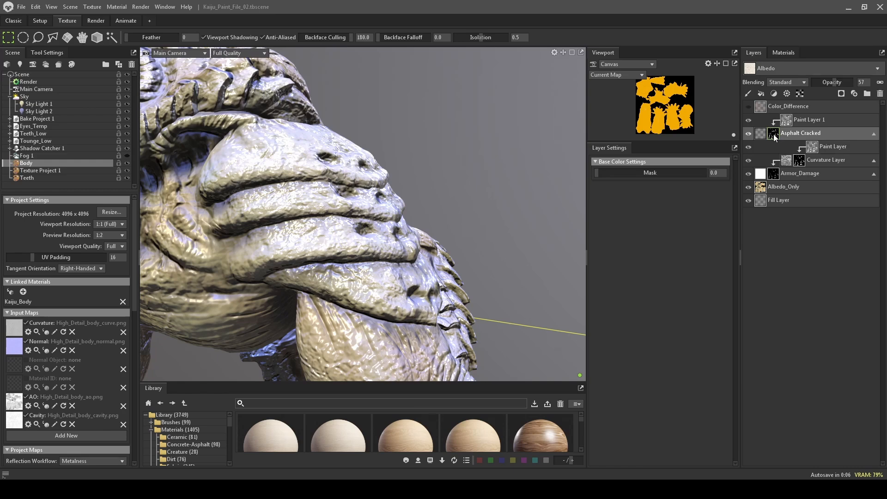
Set the Asphalt Cracked layer's U and V tiling to 5 and increase it to 10.
click(788, 121)
click(776, 135)
click(761, 134)
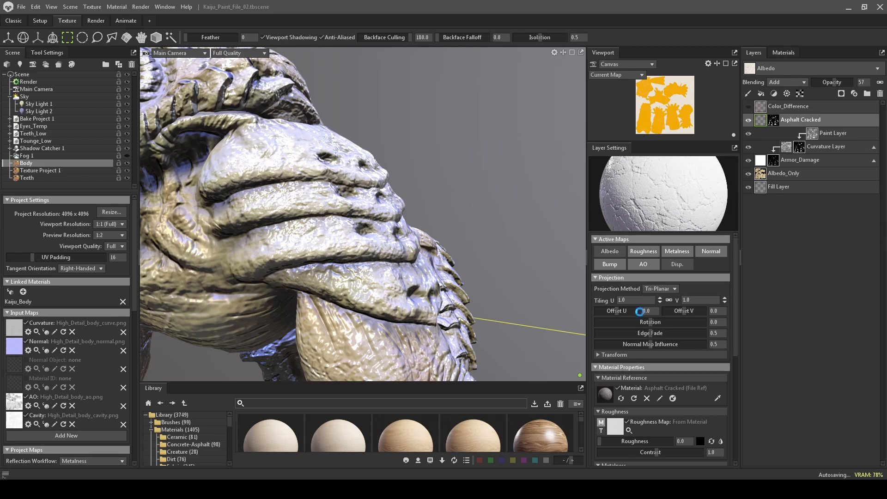
click(634, 302)
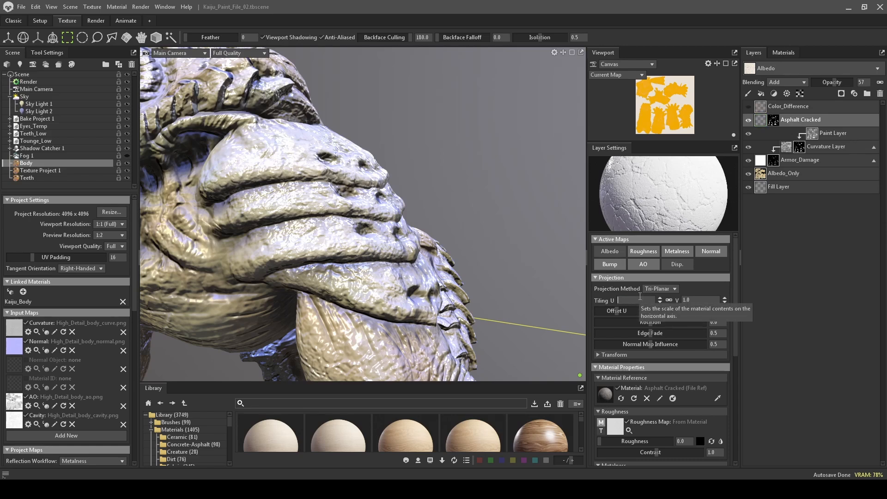
text(5)
key(Return)
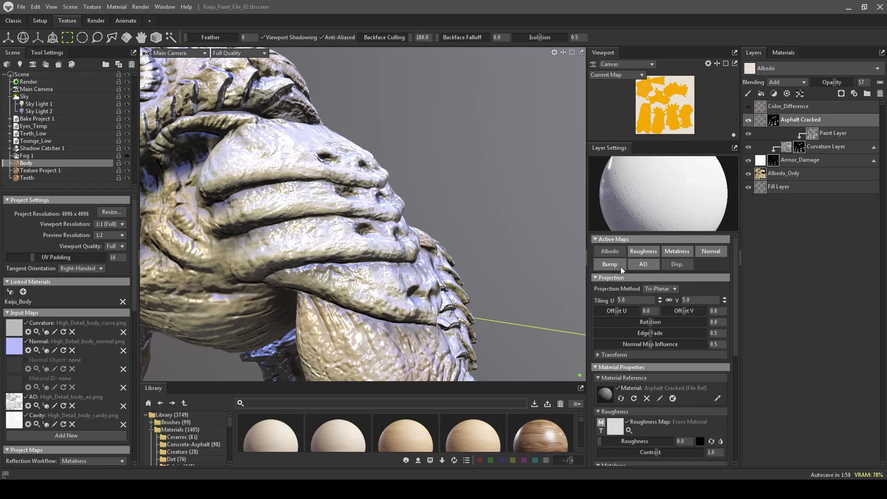
double_click(641, 300)
text(10)
key(Return)
Inspect the Curvature Layer settings in the Armor_Damage mask and the Armor_Damage layer's own material properties.
click(773, 161)
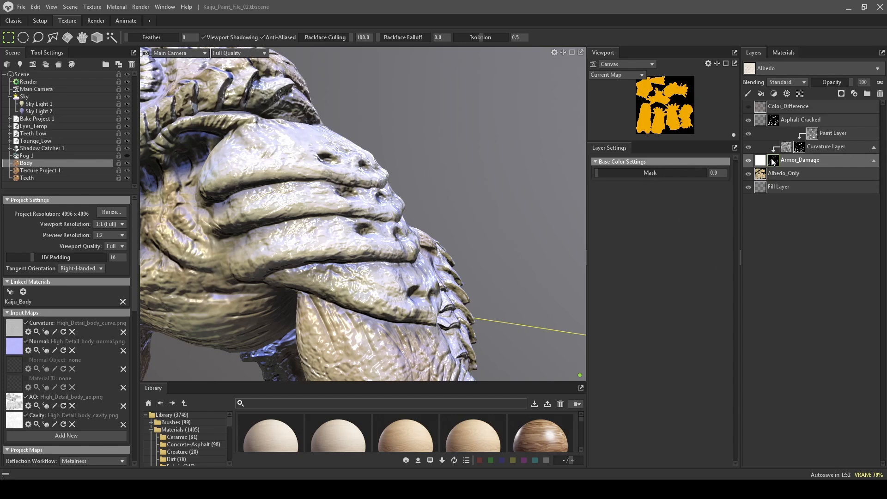
click(786, 144)
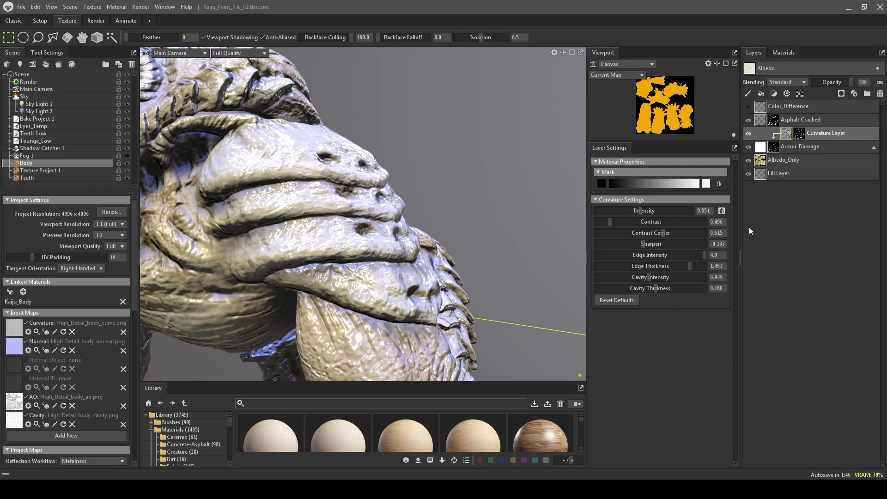
click(767, 151)
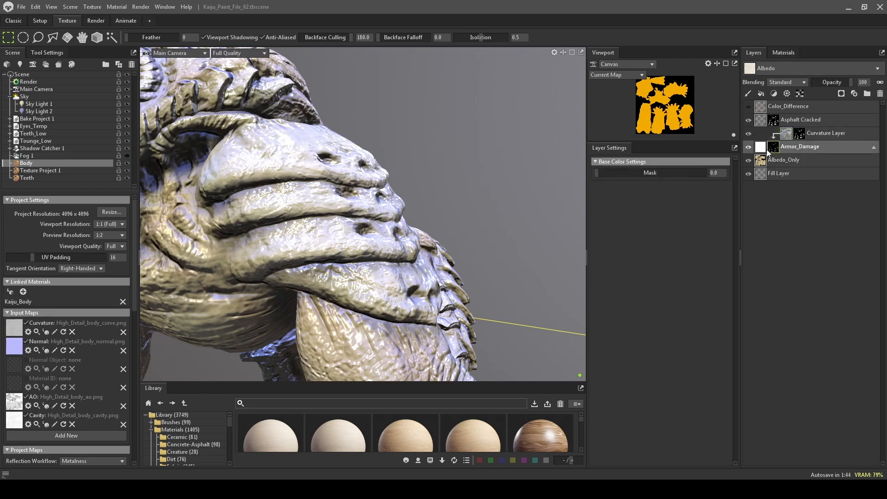
scroll(681, 383, down, 5)
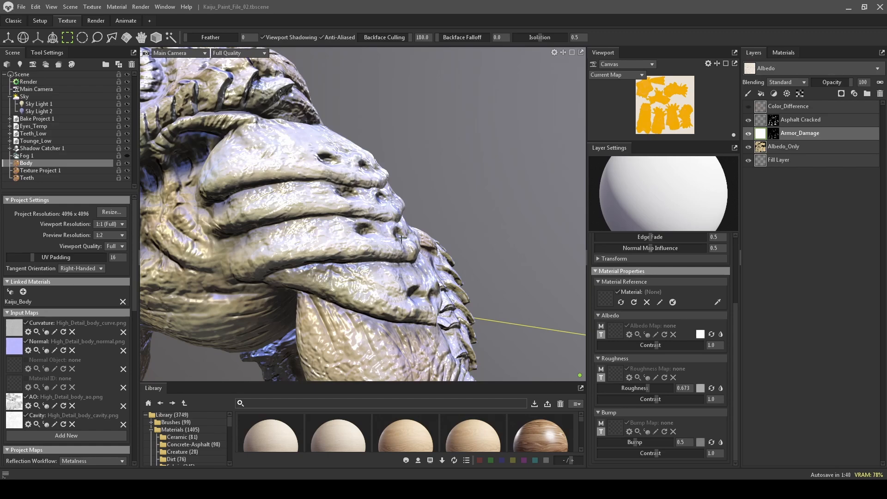
Examine the whole creature and the Armor_Damage mask's Curvature Layer with its nested Paint Layer.
alt+right_drag(401, 239, 409, 206)
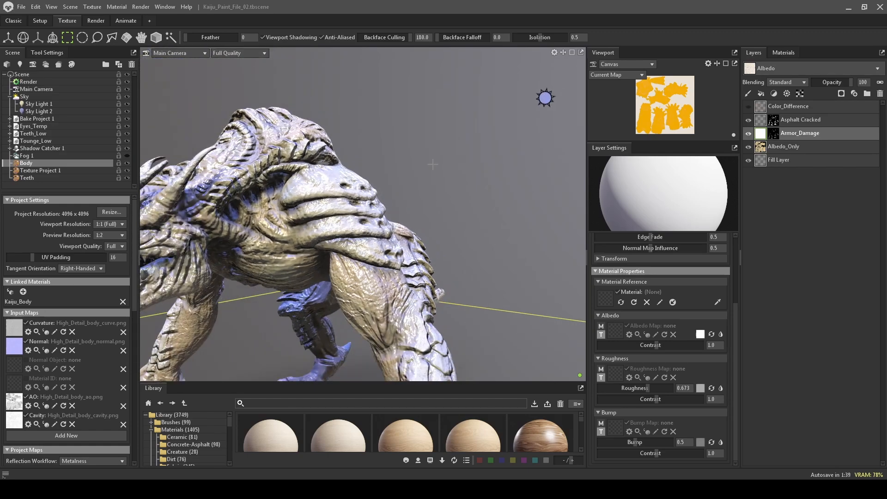
alt+right_drag(432, 164, 406, 178)
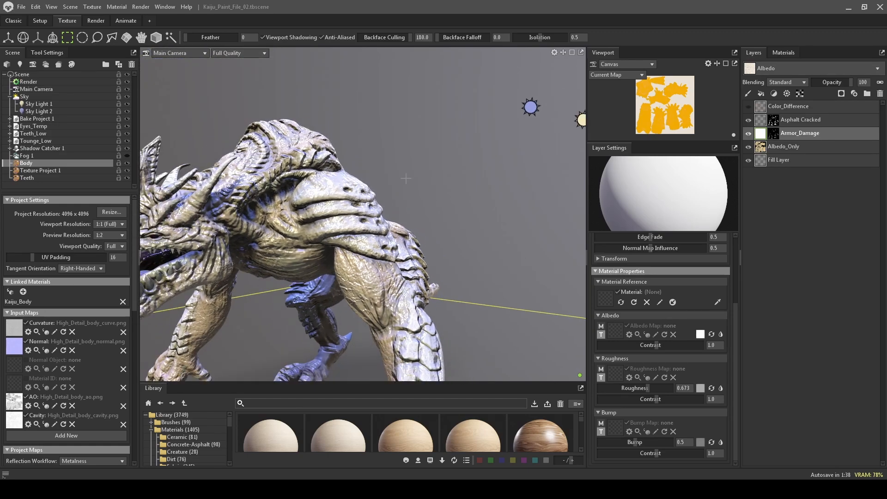
alt+middle_drag(406, 178, 442, 130)
alt+drag(442, 131, 427, 132)
click(773, 134)
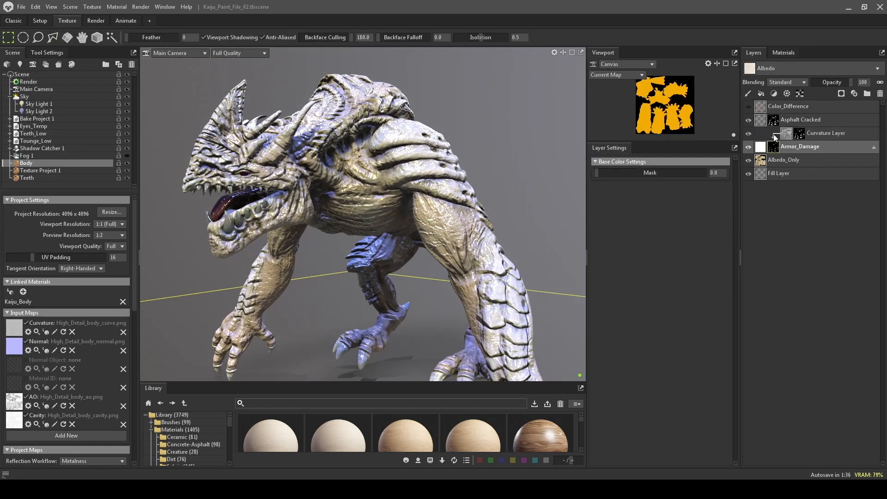
click(786, 135)
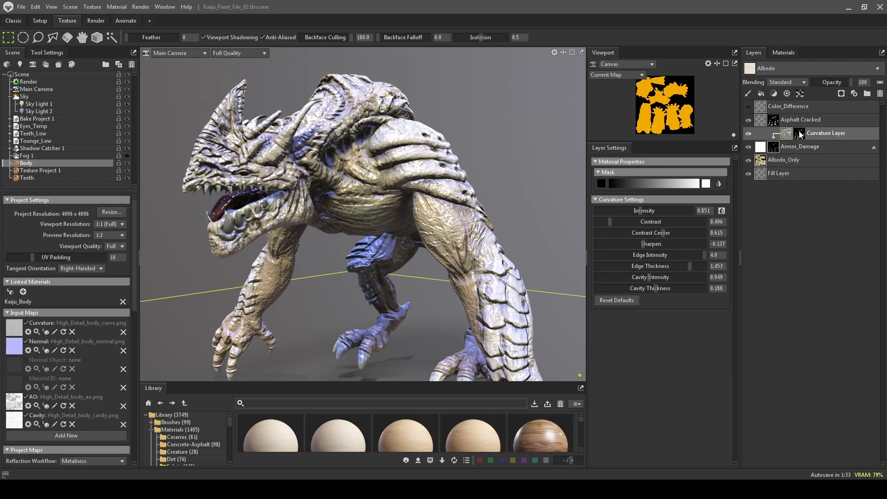
click(799, 131)
click(811, 133)
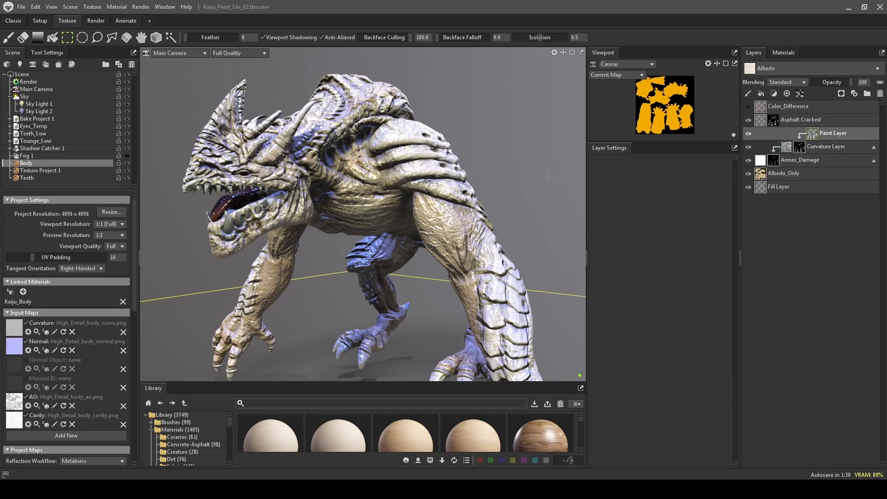
alt+drag(457, 125, 495, 161)
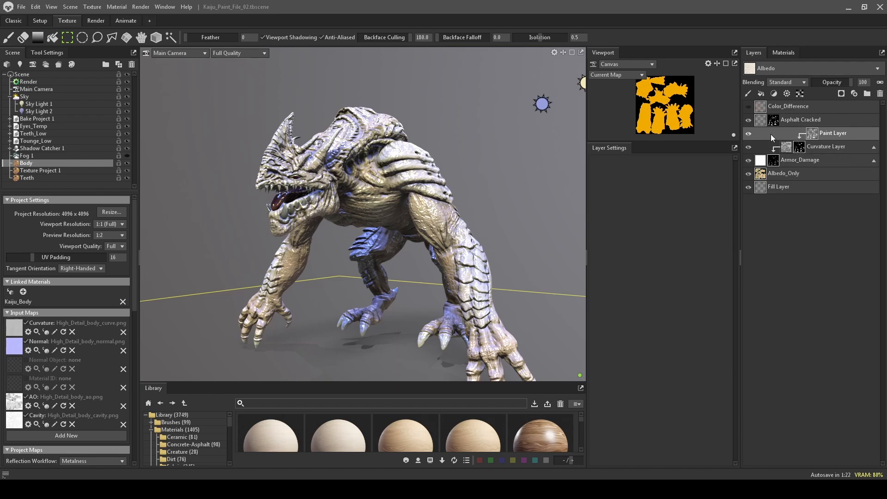
Show the Color_Difference layer and toggle it to compare its color variation on the creature.
click(787, 121)
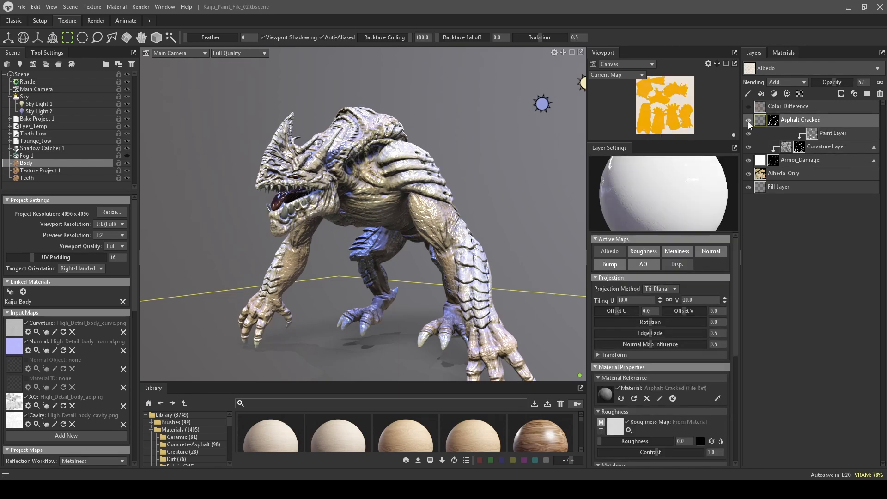
click(793, 108)
click(746, 107)
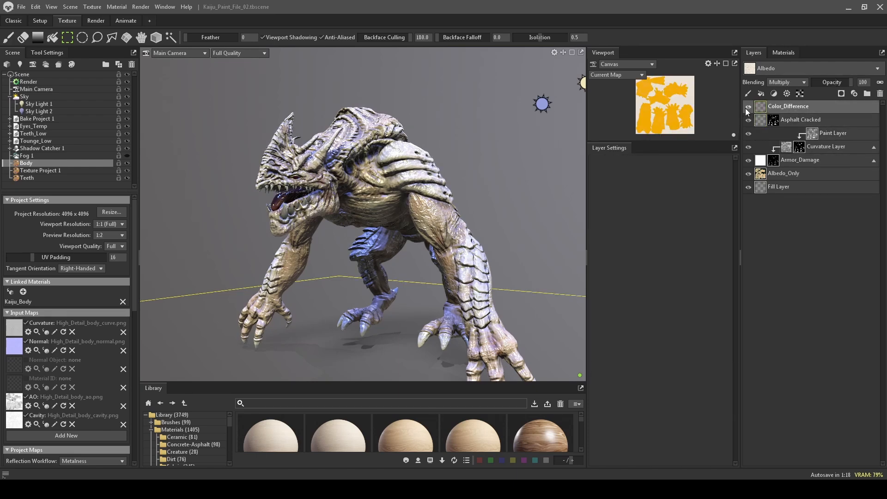
click(747, 107)
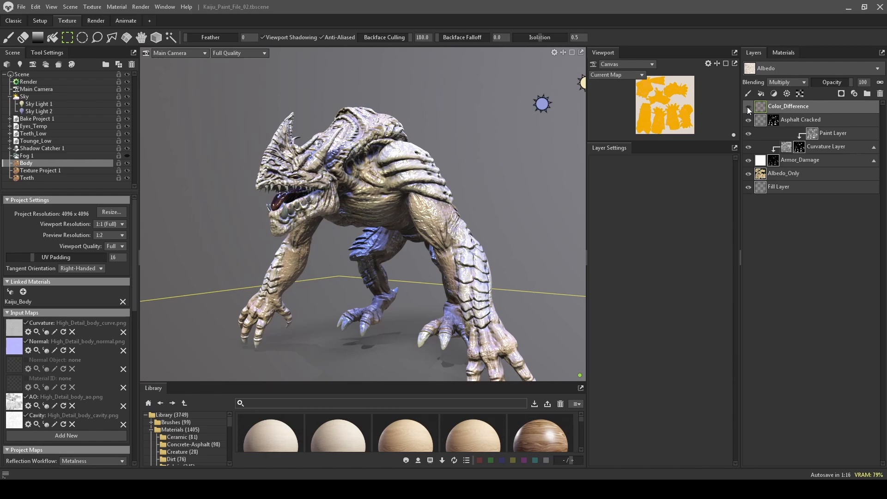
click(748, 107)
Hide the Teeth_Low, Eyes_Temp and Tounge_Low objects to expose the body surface inside the creature's mouth.
alt+drag(284, 169, 273, 182)
alt+right_drag(273, 182, 341, 194)
alt+middle_drag(342, 194, 480, 217)
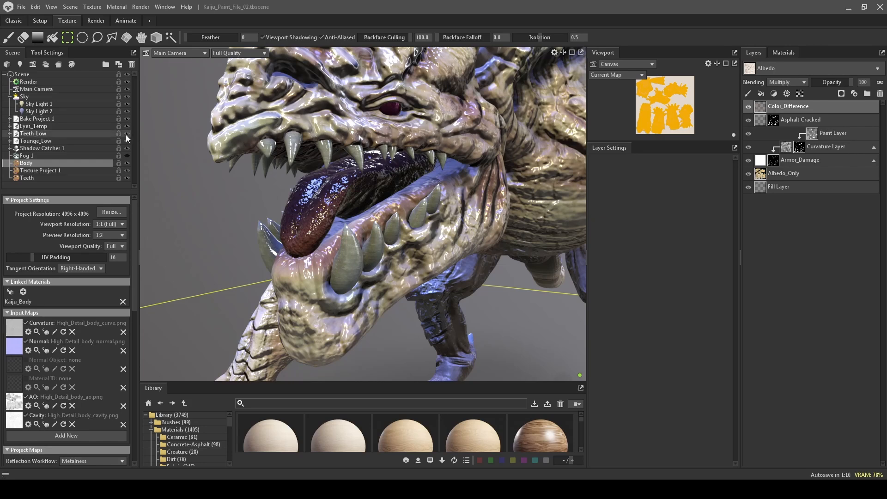
click(127, 133)
click(127, 126)
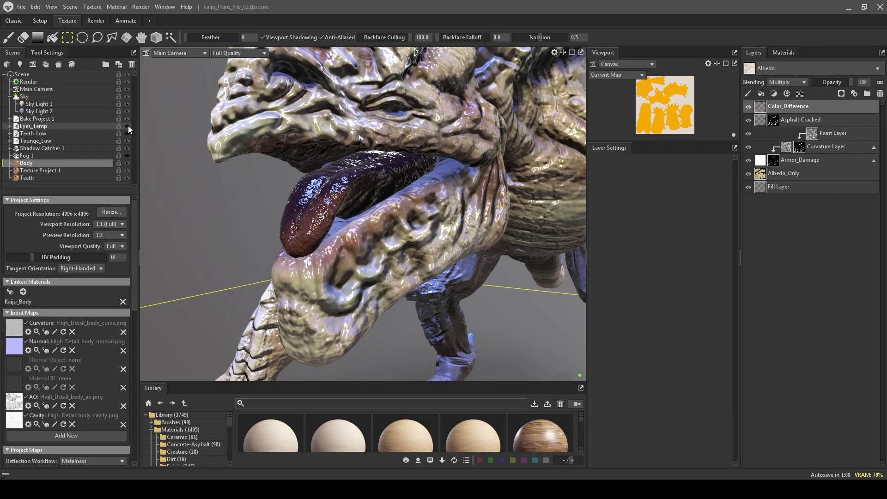
click(127, 140)
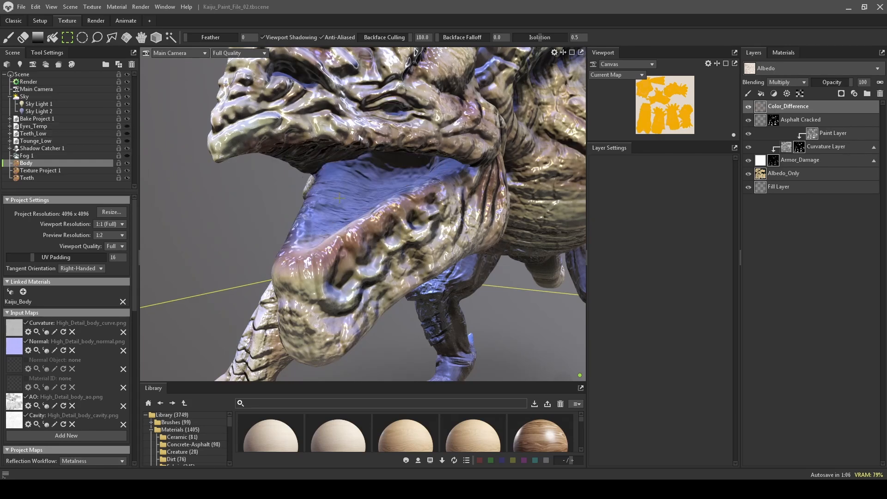
scroll(249, 215, up, 3)
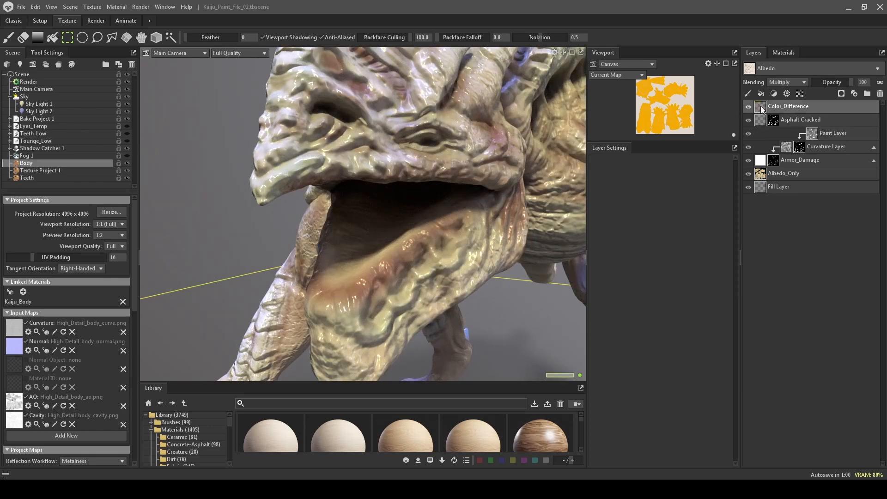
Activate the paint brush on the Color_Difference layer, show its tool settings and turn off Show Guides for the viewport.
click(8, 37)
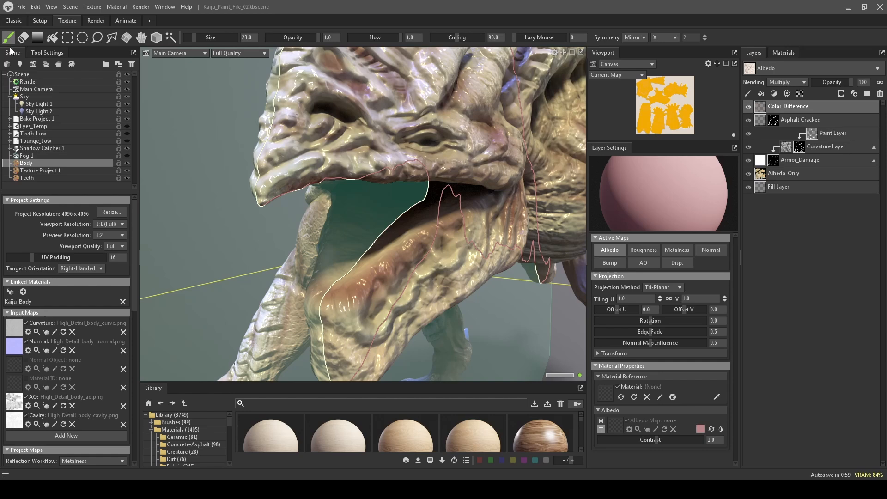
click(51, 54)
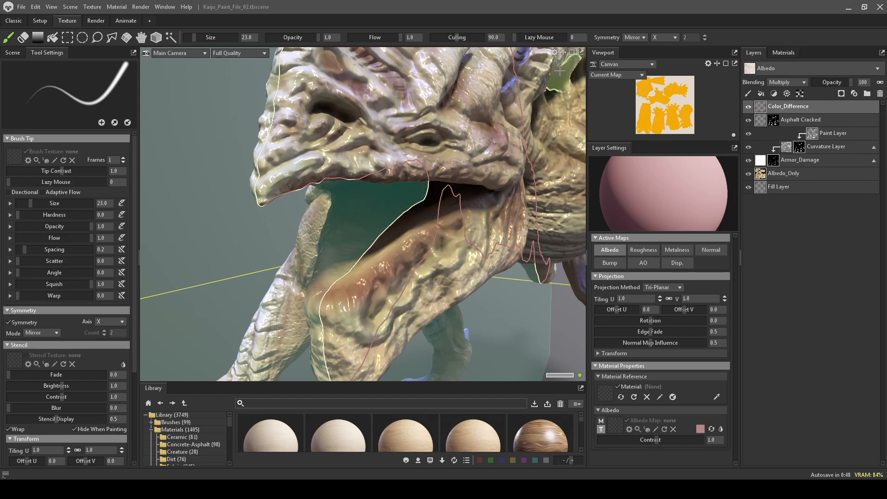
click(554, 53)
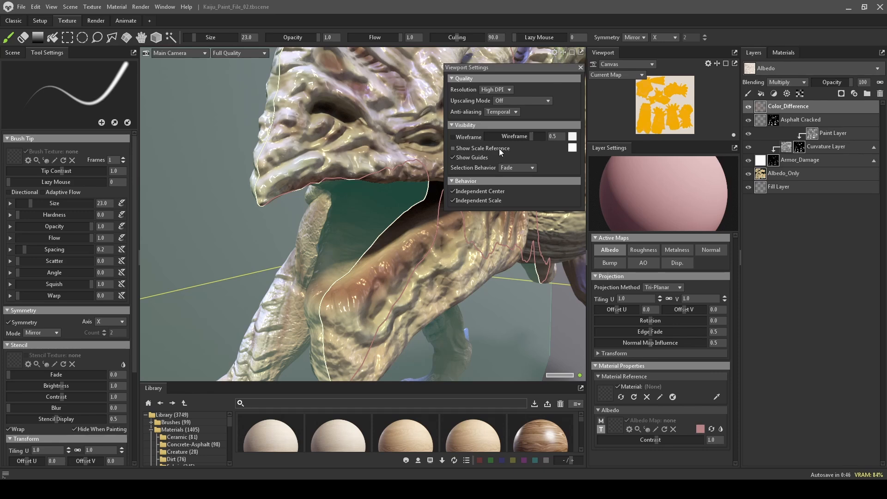
click(453, 158)
click(580, 68)
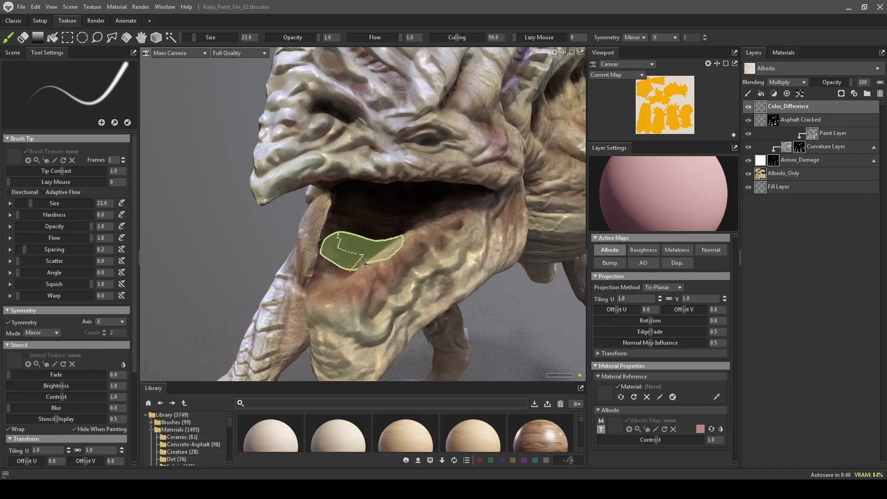
Reduce the brush size to 8 while framing the creature's open mouth and lower jaw.
key(ctrl+r)
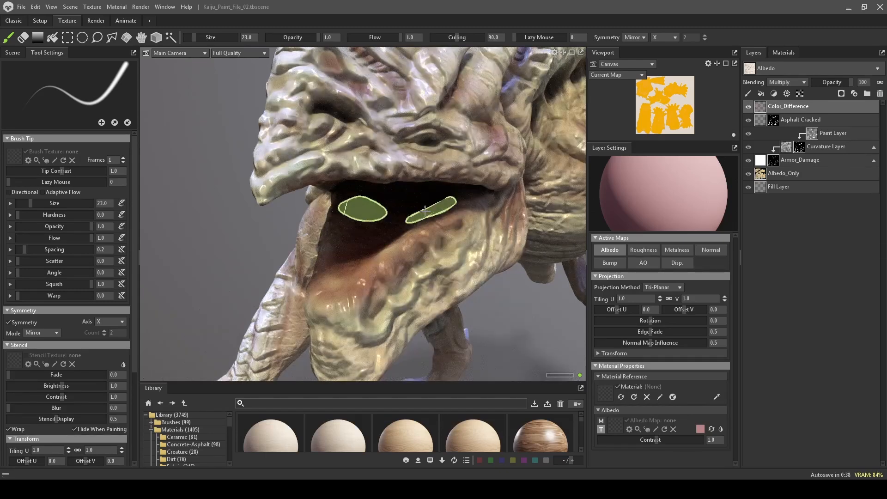
mouse_move(237, 268)
alt+mouse_down()
mouse_move(235, 223)
mouse_move(308, 181)
mouse_move(294, 236)
mouse_move(234, 222)
mouse_move(296, 190)
alt+mouse_up()
key(ctrl+r)
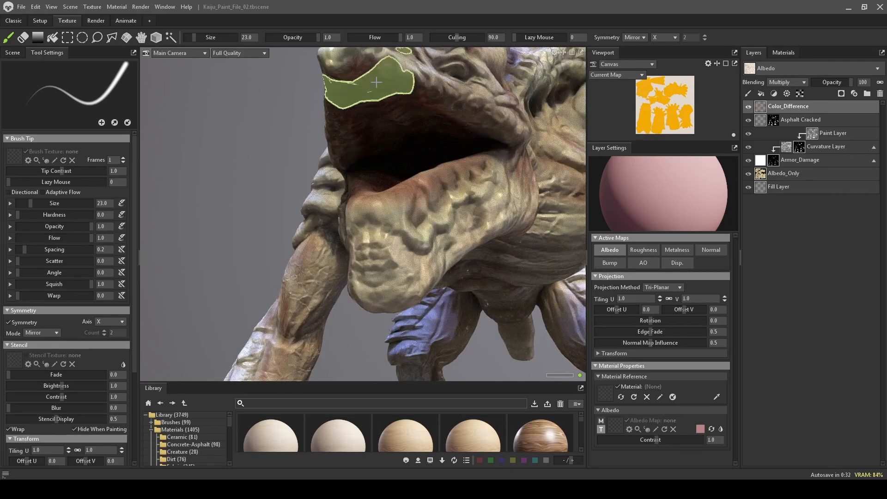
mouse_move(246, 124)
alt+mouse_down()
mouse_move(236, 161)
mouse_move(225, 153)
mouse_move(243, 134)
mouse_move(254, 136)
alt+mouse_up()
key(ctrl+r)
scroll(361, 262, down, 2)
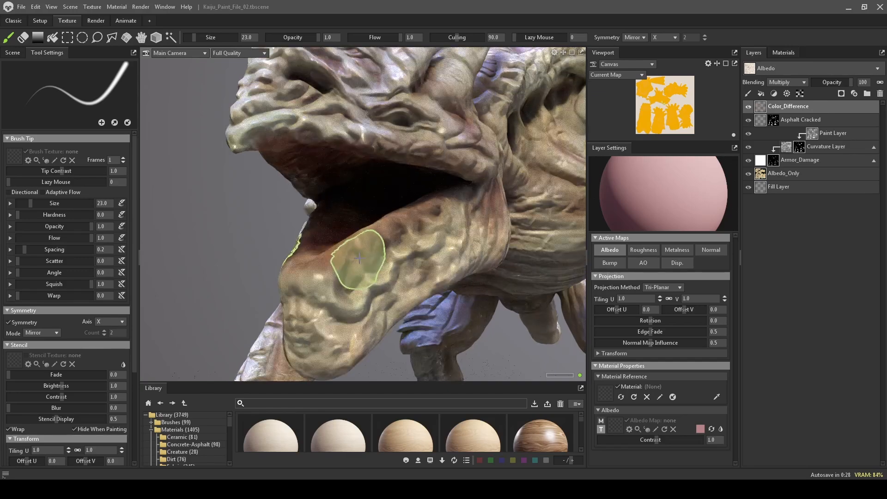
key(bracketleft)
key(bracketleft)
key(bracketleft)
key(bracketleft)
key(bracketleft)
key(bracketleft)
key(bracketleft)
key(bracketleft)
key(bracketleft)
key(bracketleft)
key(bracketleft)
key(bracketleft)
key(bracketleft)
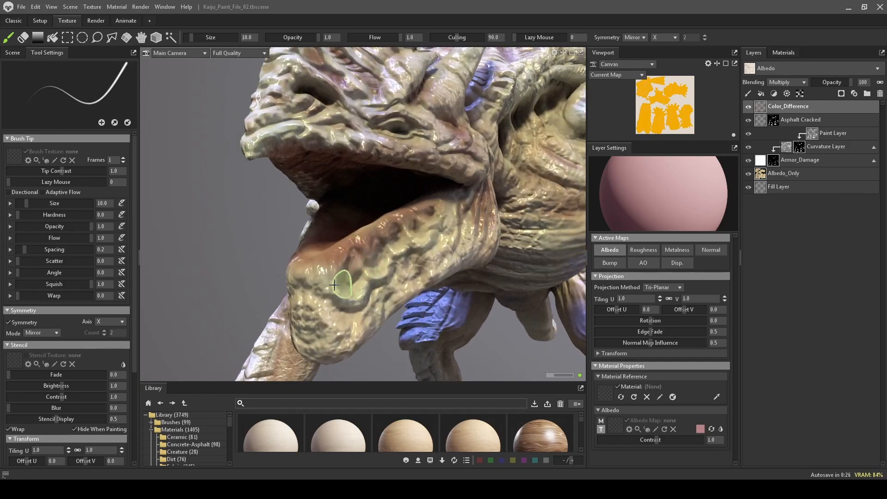
key(bracketleft)
key(bracketleft)
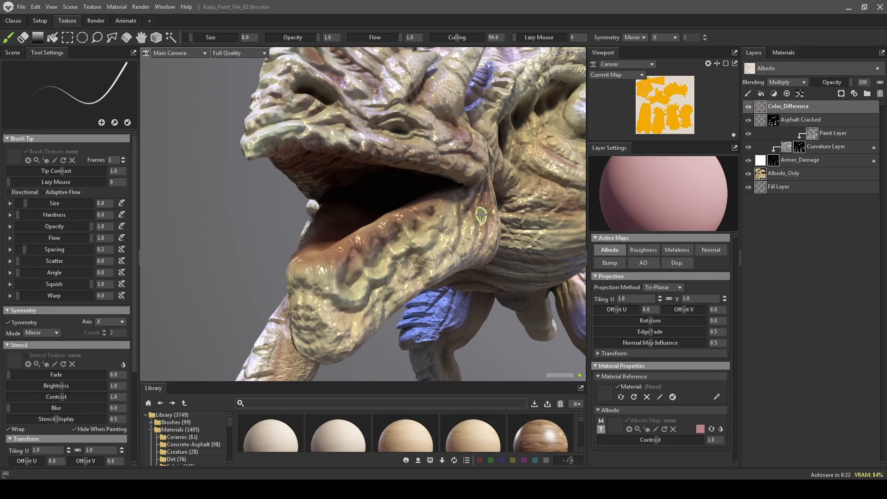
Frame the side of the creature's head and set the brush size to 13.
alt+right_drag(359, 240, 391, 307)
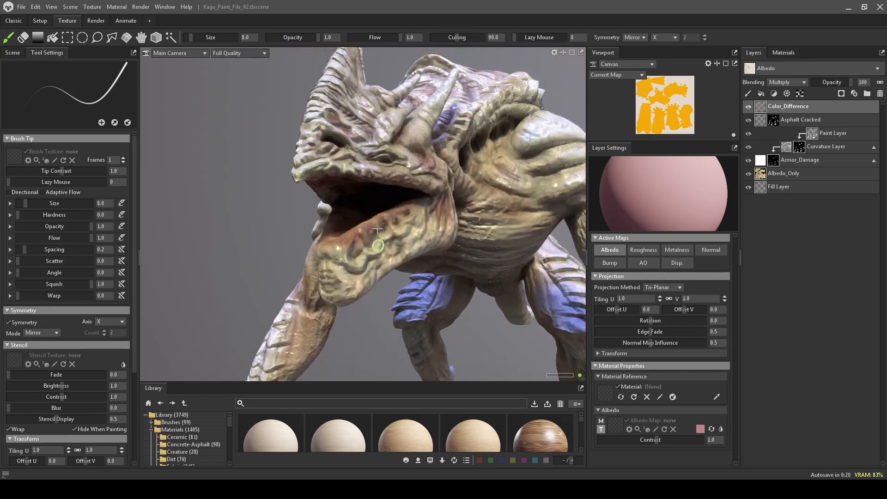
alt+drag(390, 306, 349, 342)
alt+drag(308, 263, 336, 228)
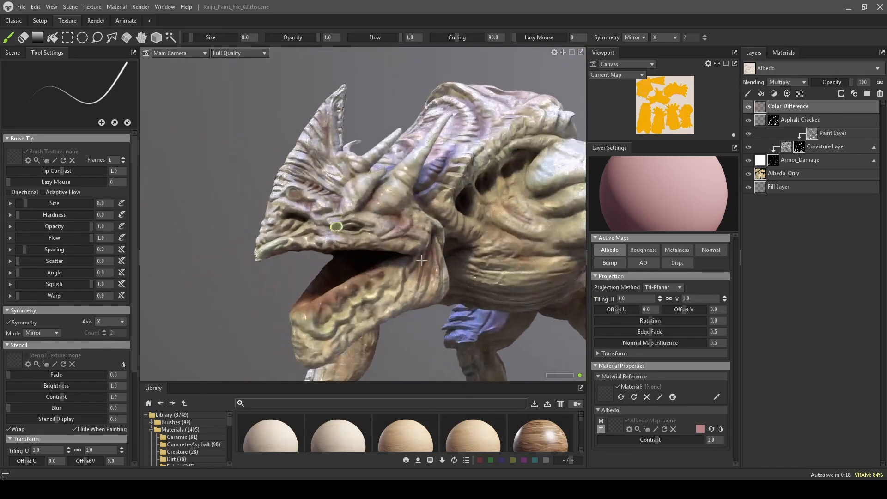
alt+right_drag(337, 227, 394, 224)
mouse_move(394, 223)
alt+mouse_down()
mouse_move(366, 231)
mouse_move(344, 224)
mouse_move(341, 237)
alt+mouse_up()
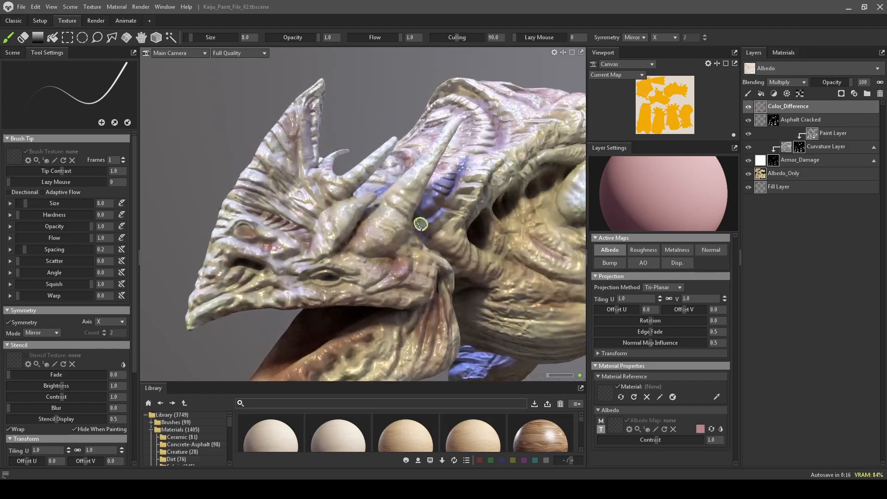
key(bracketright)
key(bracketright)
key(bracketright)
key(bracketright)
key(bracketright)
key(bracketright)
key(bracketright)
key(bracketright)
key(bracketleft)
key(bracketleft)
key(bracketleft)
key(bracketleft)
key(bracketleft)
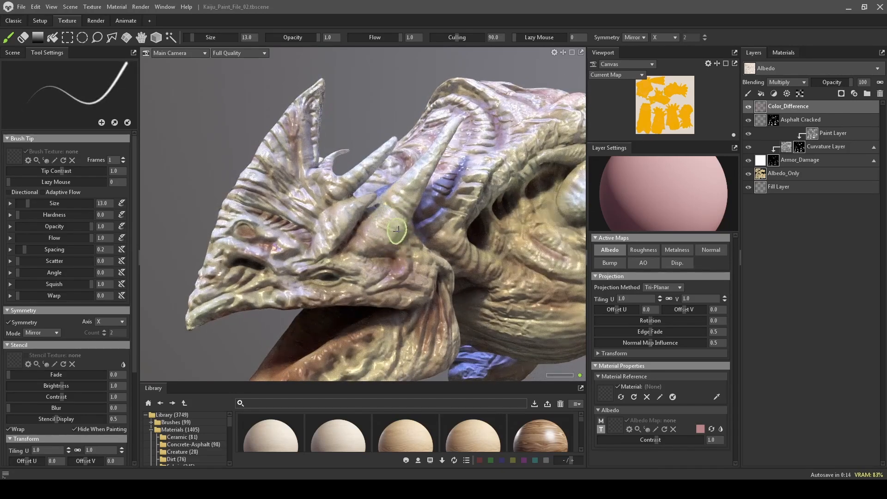
Move in close to the creature's eye and cheek and set the brush size to 12.
mouse_move(342, 262)
alt+mouse_down()
mouse_move(389, 237)
mouse_move(401, 268)
alt+mouse_up()
key(bracketright)
key(bracketright)
key(bracketright)
key(bracketright)
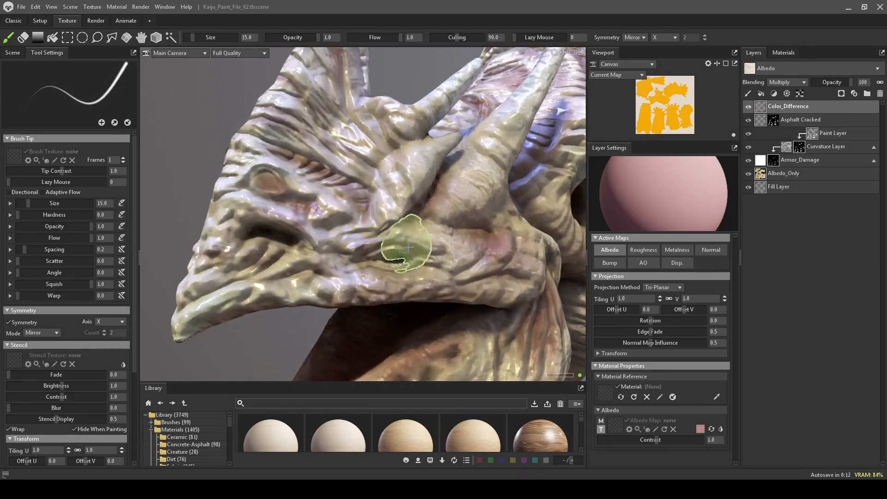
key(bracketleft)
key(bracketleft)
key(bracketleft)
key(bracketleft)
key(bracketleft)
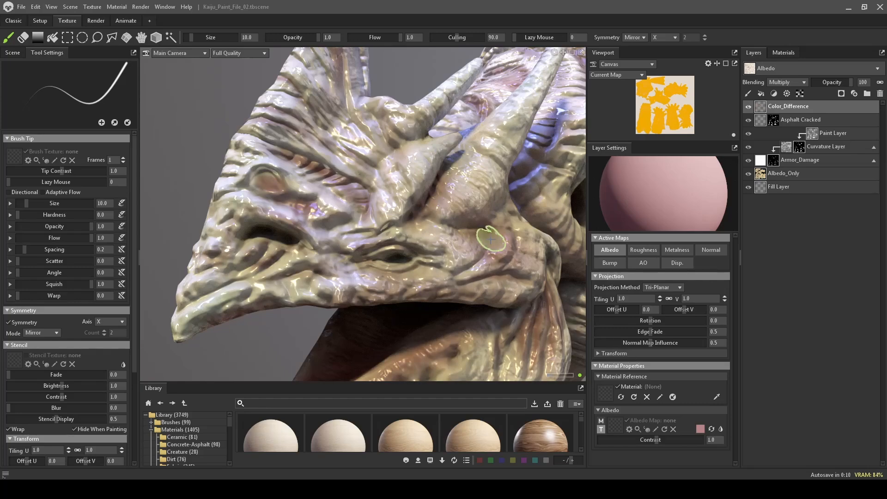
key(bracketright)
key(bracketright)
key(bracketright)
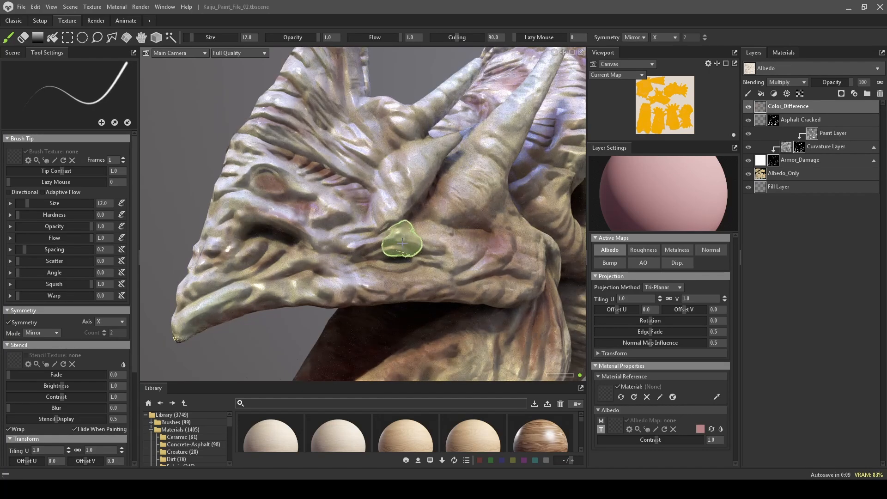
key(bracketleft)
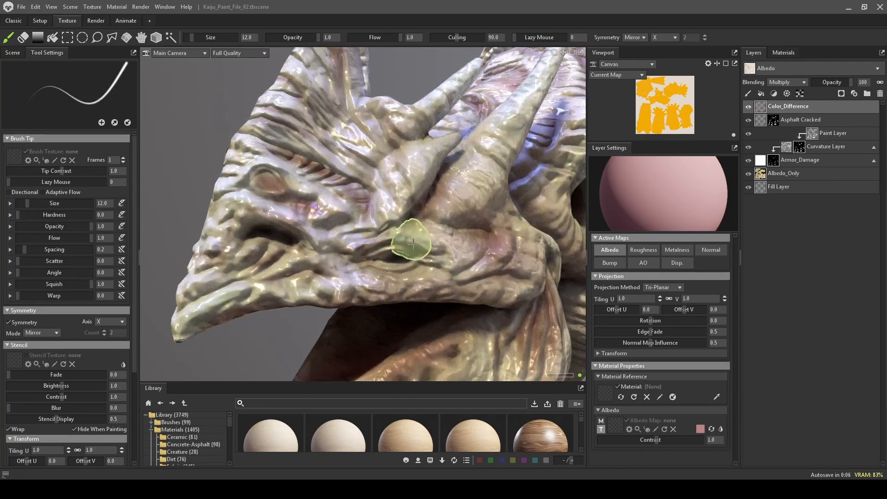
Change the brush's albedo color to muted purple 9486b8 and reduce the brush size to 8.
click(700, 429)
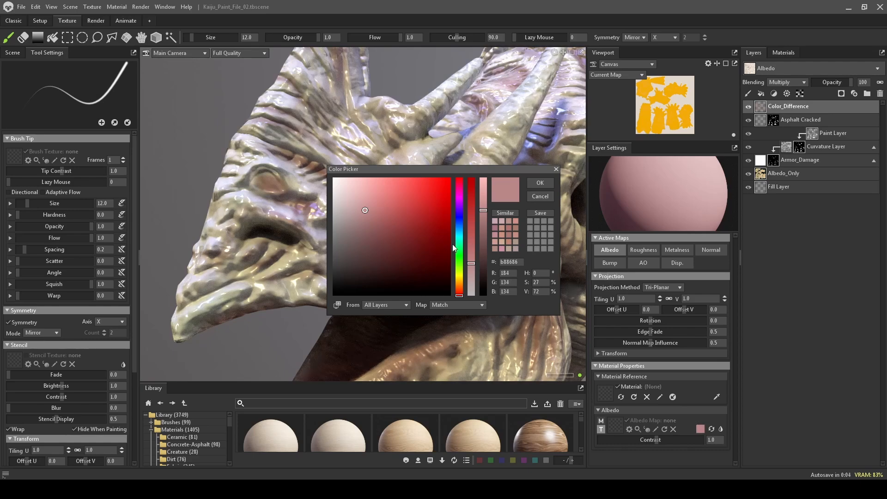
drag(461, 292, 456, 209)
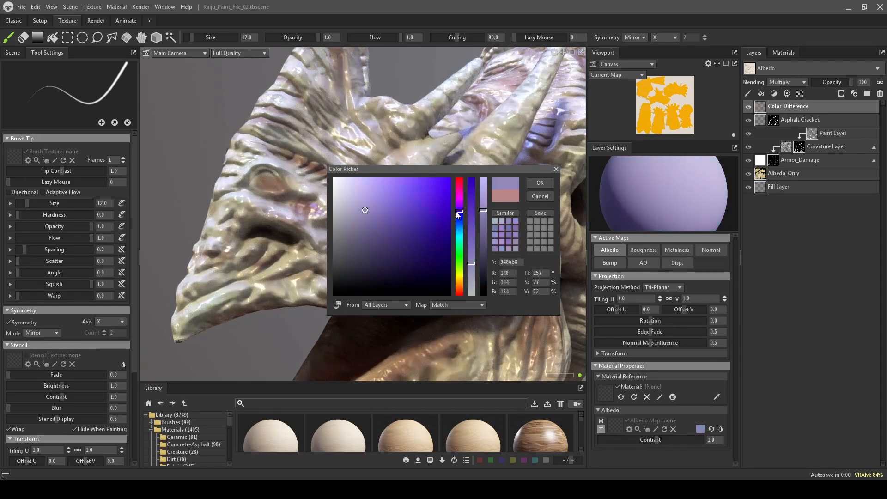
click(537, 184)
key(bracketright)
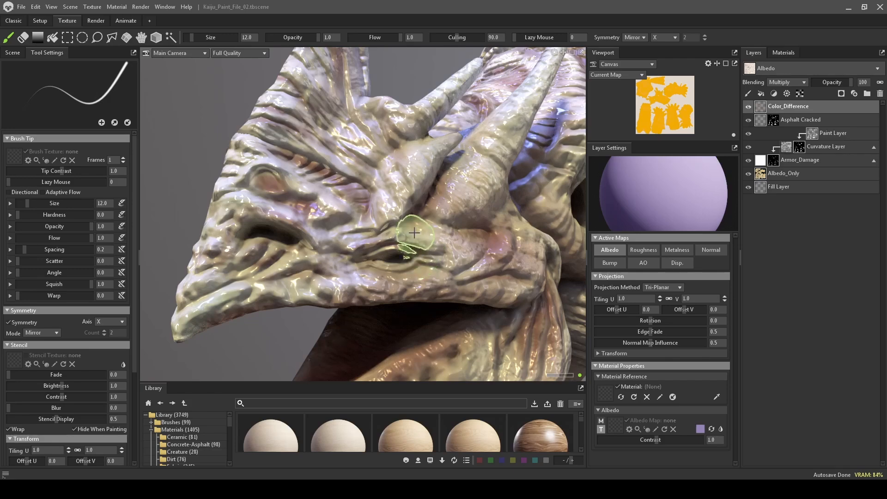
key(bracketleft)
key(bracketleft)
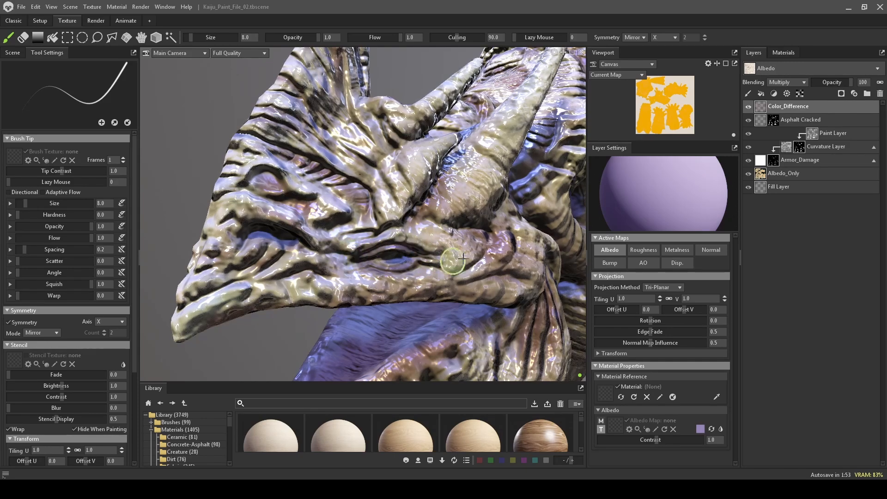
Hide the Asphalt Cracked, Armor_Damage, Albedo_Only and Fill Layer layers, and reactivate the brush on Color_Difference.
click(748, 120)
click(760, 159)
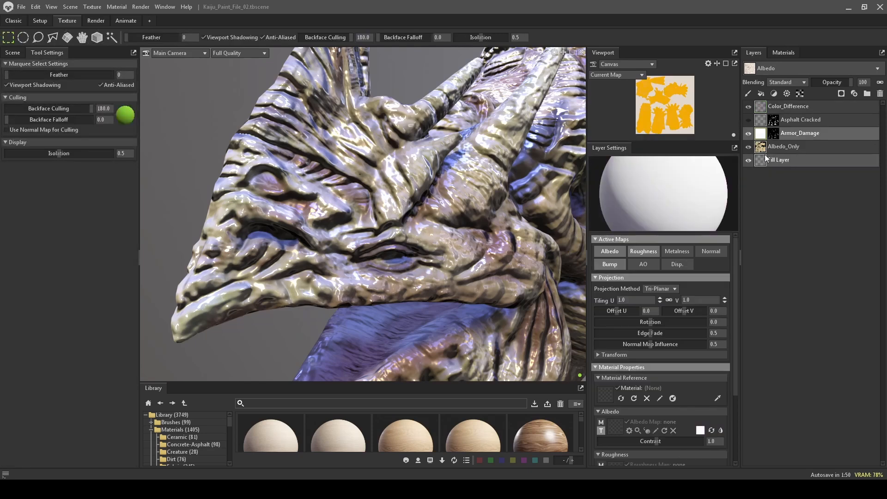
click(748, 134)
click(747, 146)
click(747, 160)
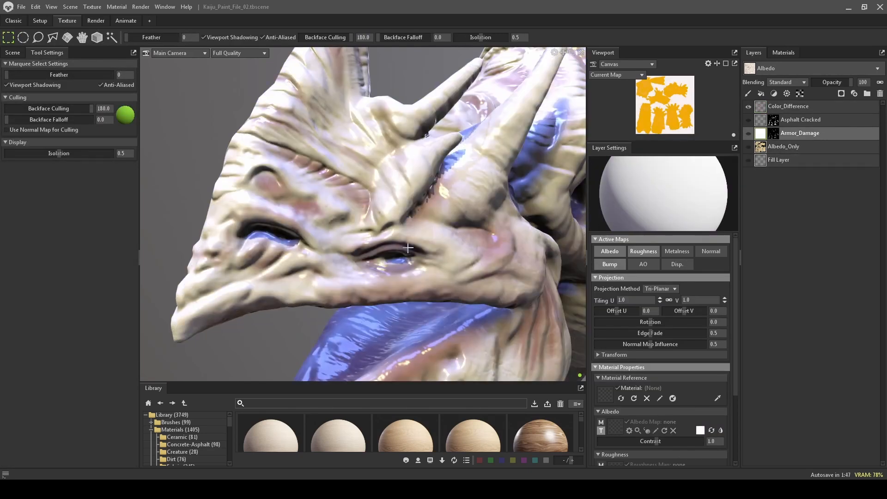
click(794, 106)
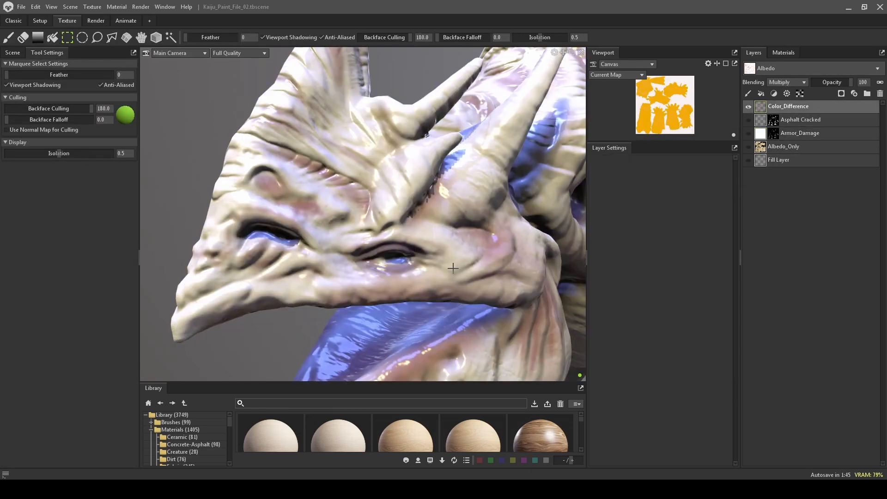
key(b)
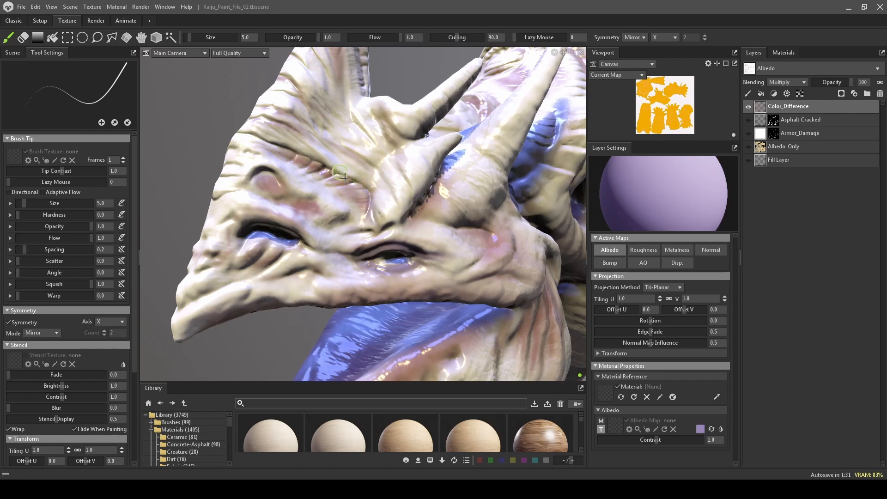
Paint purple color variation over the snout and the lower part of the head crest on the Color_Difference layer.
middle_drag(328, 168, 365, 183)
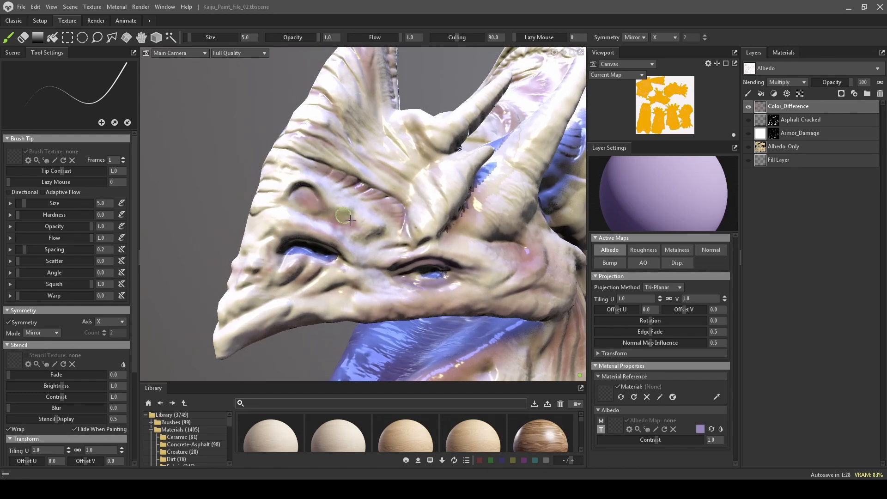
key(bracketright)
key(bracketright)
key(bracketright)
key(bracketright)
key(bracketright)
key(bracketright)
drag(350, 226, 330, 207)
mouse_move(248, 159)
alt+mouse_down()
mouse_move(221, 178)
mouse_move(216, 171)
alt+mouse_up()
mouse_move(239, 308)
mouse_down()
mouse_move(257, 294)
mouse_move(250, 296)
mouse_up()
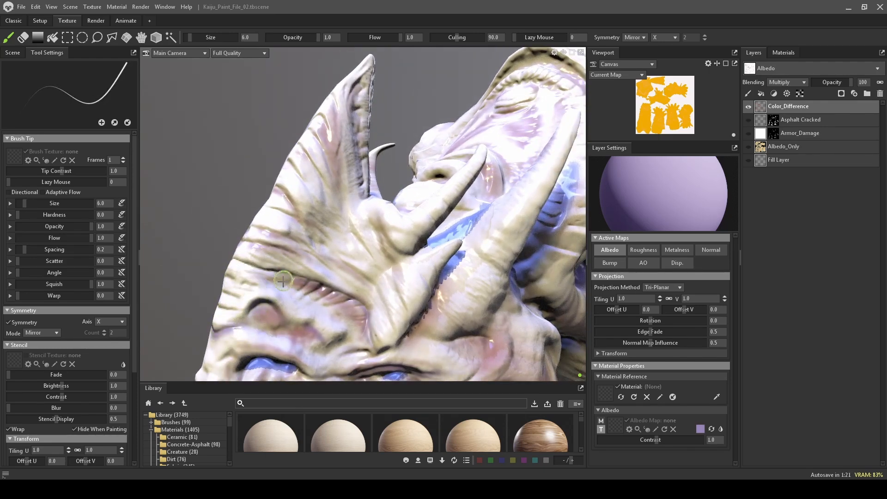
Set the brush opacity to 0.545, flow to 0.573 and size to 14, and paint purple on the neck behind the jaw.
middle_drag(280, 255, 311, 232)
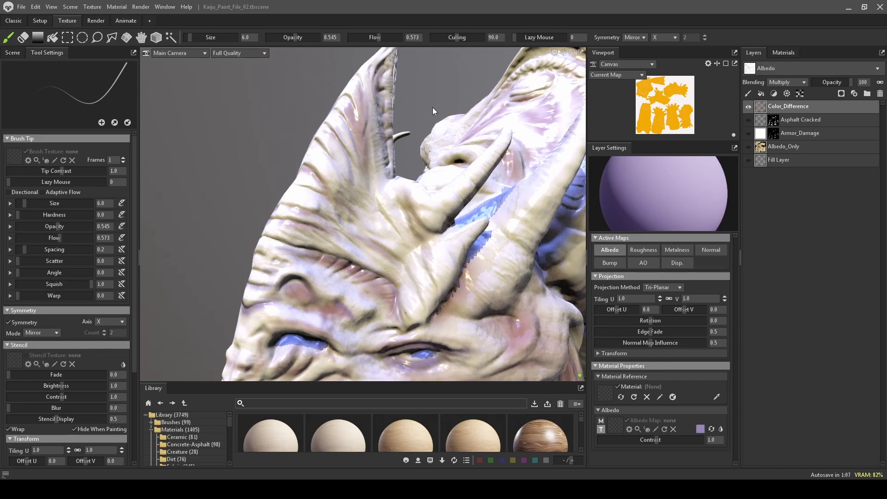
mouse_move(432, 110)
alt+mouse_down()
mouse_move(277, 162)
mouse_move(263, 143)
alt+mouse_up()
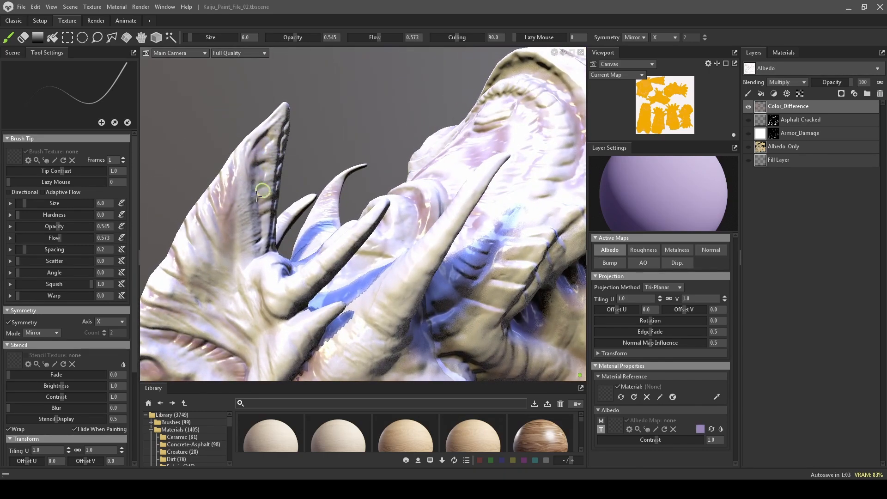
mouse_move(269, 248)
alt+mouse_down()
mouse_move(372, 206)
mouse_move(379, 219)
alt+mouse_up()
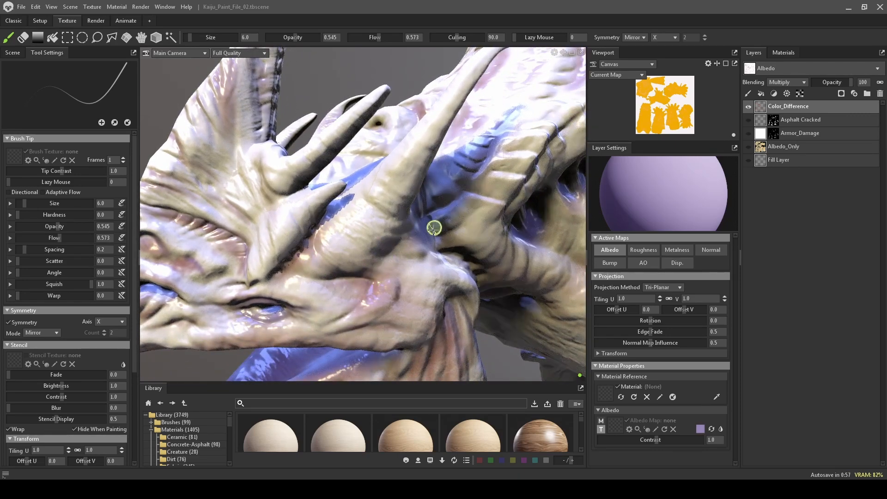
mouse_move(433, 228)
alt+mouse_down()
mouse_move(422, 241)
mouse_move(401, 223)
alt+mouse_up()
key(bracketright)
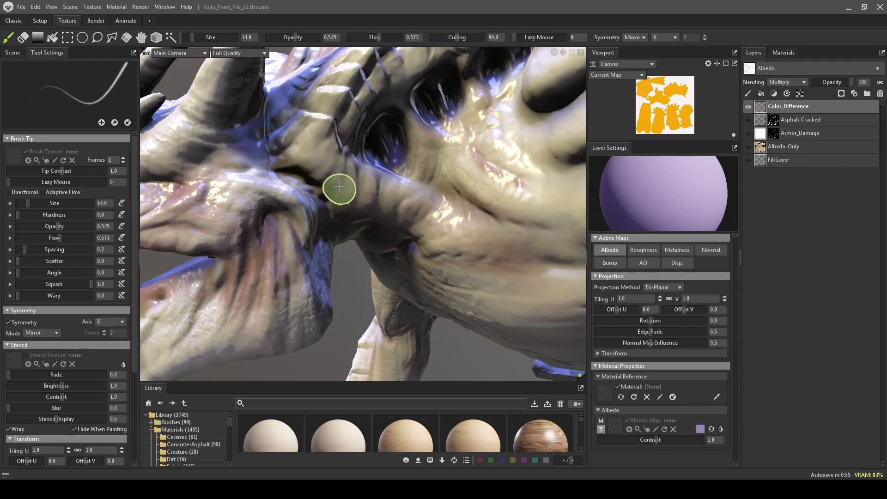
mouse_move(339, 190)
mouse_down()
mouse_move(321, 180)
mouse_move(337, 209)
mouse_move(337, 179)
mouse_up()
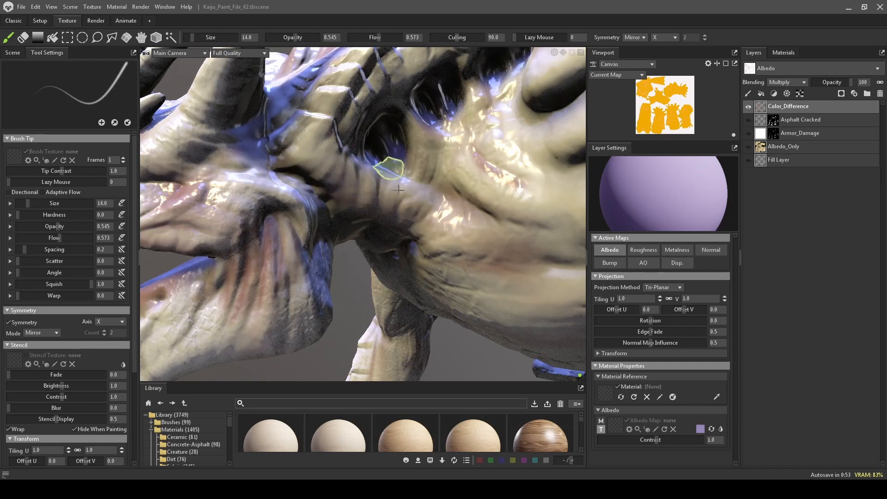
Paint purple variation around the hollow openings behind the neck with brush sizes from 4 to 12, and enlarge the brush to 16.
mouse_move(385, 162)
alt+mouse_down()
mouse_move(374, 144)
mouse_move(352, 217)
mouse_move(485, 206)
alt+mouse_up()
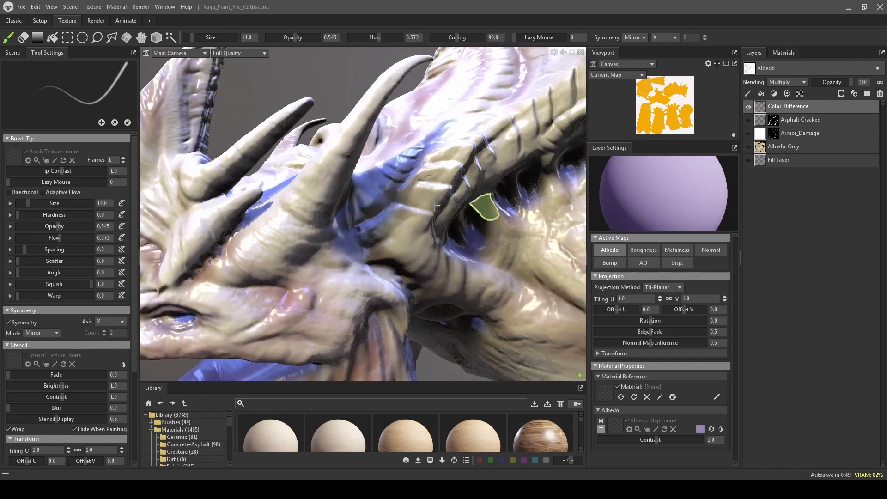
alt+middle_drag(485, 205, 391, 242)
key(bracketleft)
key(bracketleft)
alt+drag(416, 218, 396, 205)
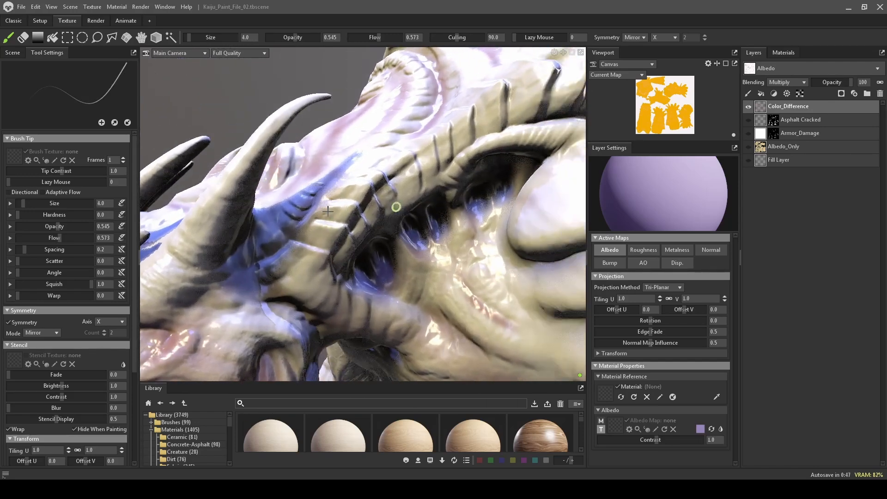
alt+right_drag(396, 205, 351, 236)
alt+drag(383, 226, 368, 226)
alt+right_drag(368, 226, 388, 248)
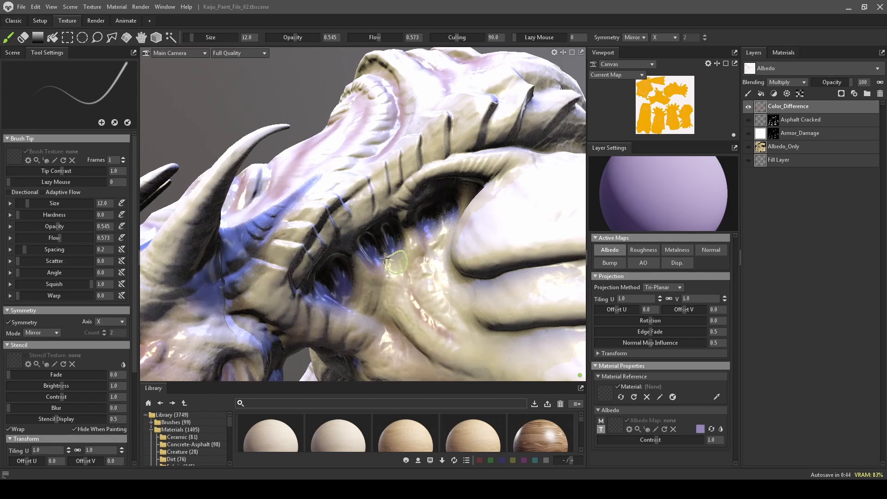
key(bracketright)
key(bracketright)
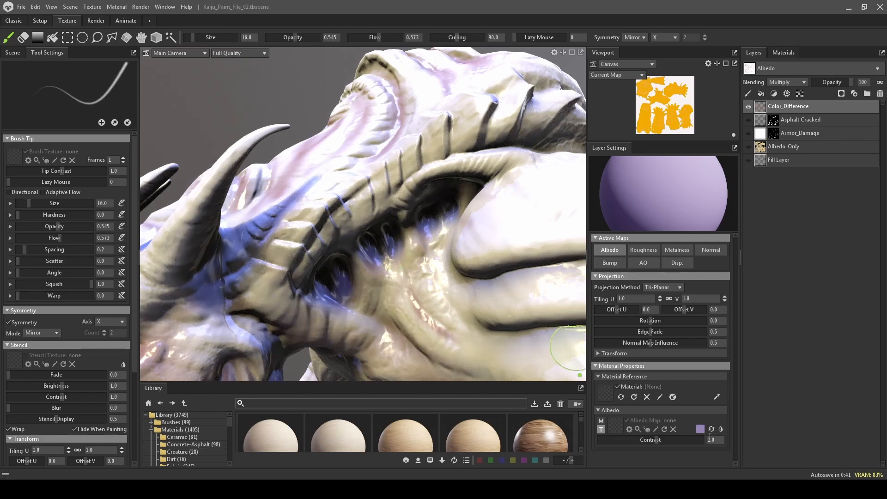
Change the brush's albedo color from muted purple to a lighter pinkish purple.
click(700, 429)
click(459, 201)
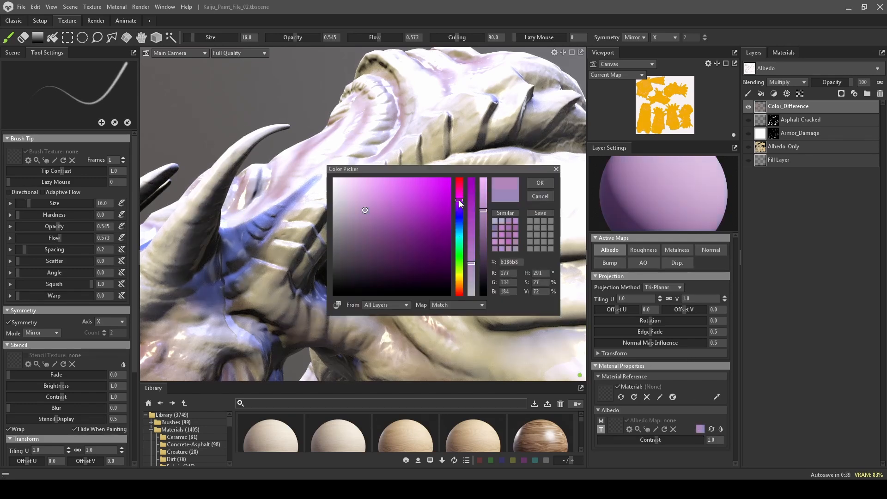
drag(473, 267, 456, 287)
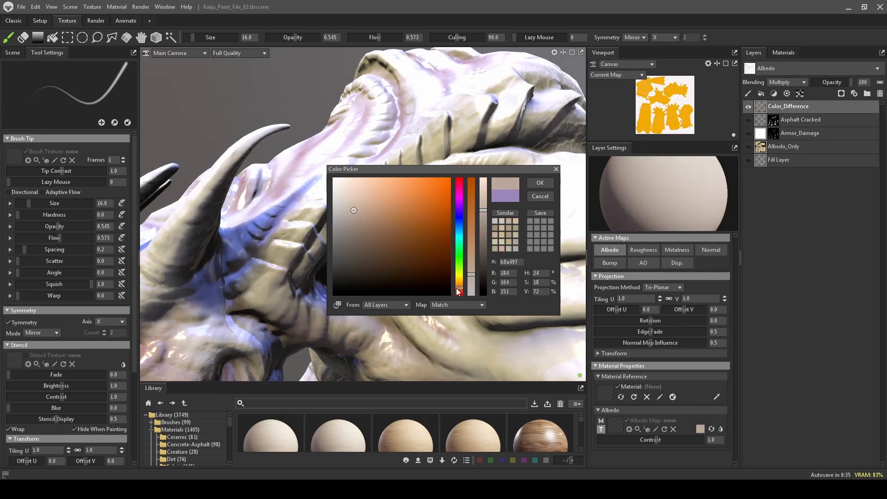
click(483, 218)
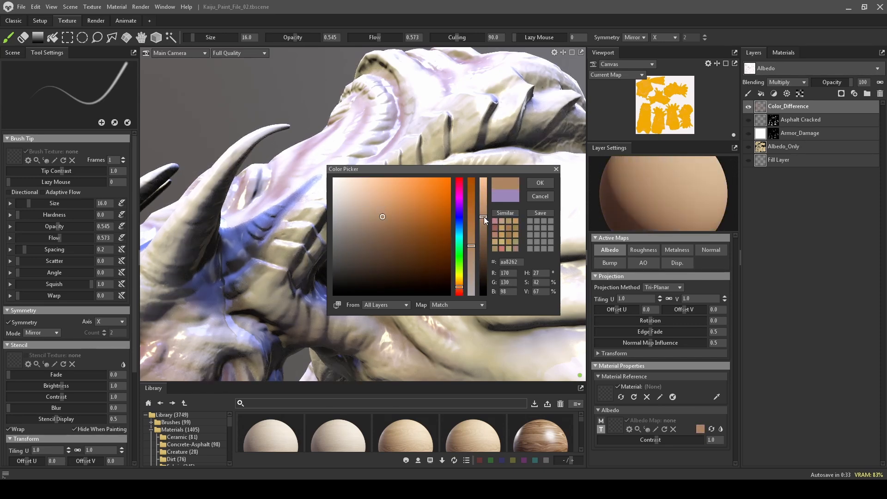
drag(458, 287, 459, 203)
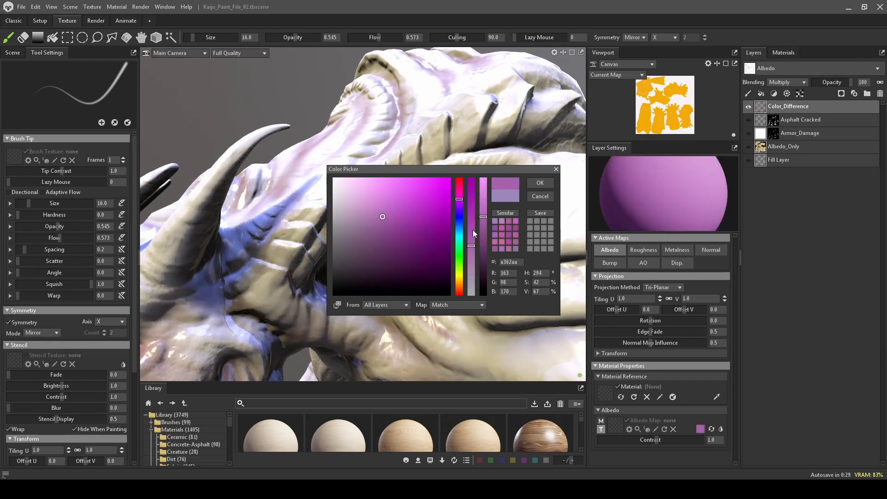
drag(471, 248, 471, 275)
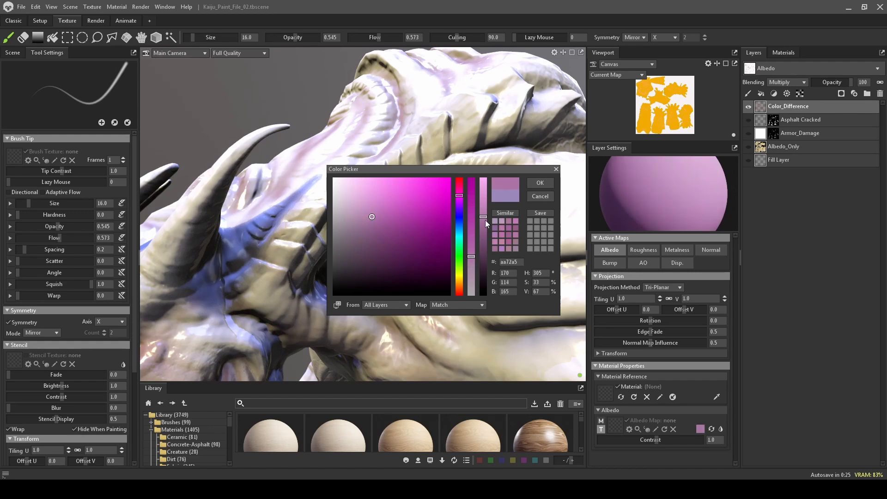
drag(485, 220, 480, 202)
click(540, 183)
Paint pinkish purple around the hollow openings below the shoulder ridge and enlarge the brush to 24.
middle_drag(326, 267, 505, 254)
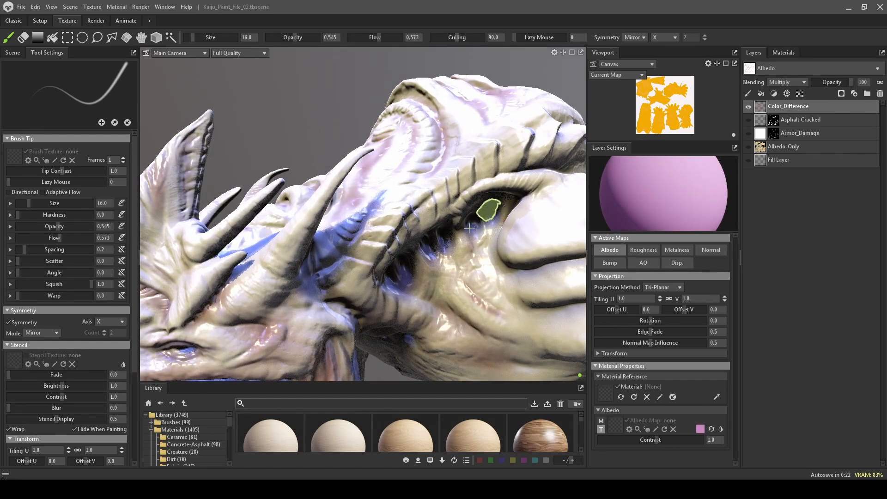
mouse_move(484, 215)
mouse_down()
mouse_move(470, 247)
mouse_move(438, 236)
mouse_move(436, 252)
mouse_move(453, 253)
mouse_move(534, 180)
mouse_move(457, 206)
mouse_up()
key(bracketright)
key(bracketright)
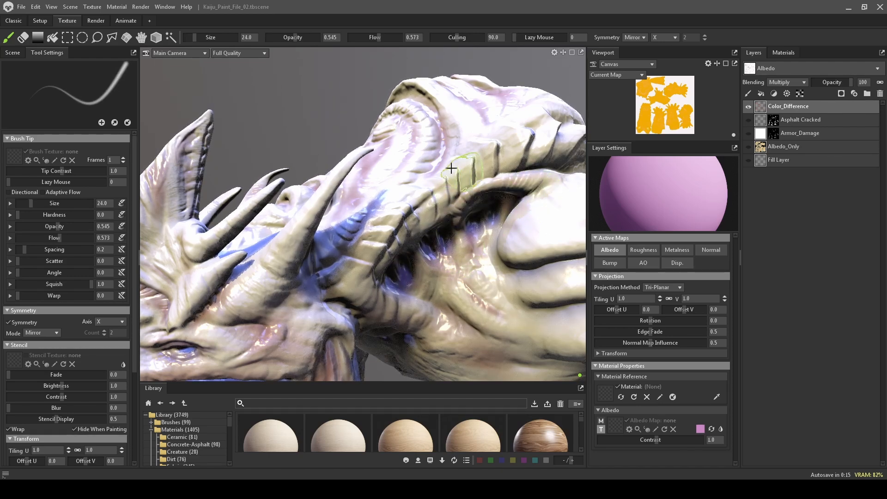
Hide Sky Light 1 and Sky Light 2 in the scene to view the kaiju under neutral lighting.
mouse_move(334, 84)
middle_down()
mouse_move(308, 119)
mouse_move(340, 237)
mouse_move(356, 164)
mouse_move(411, 204)
middle_up()
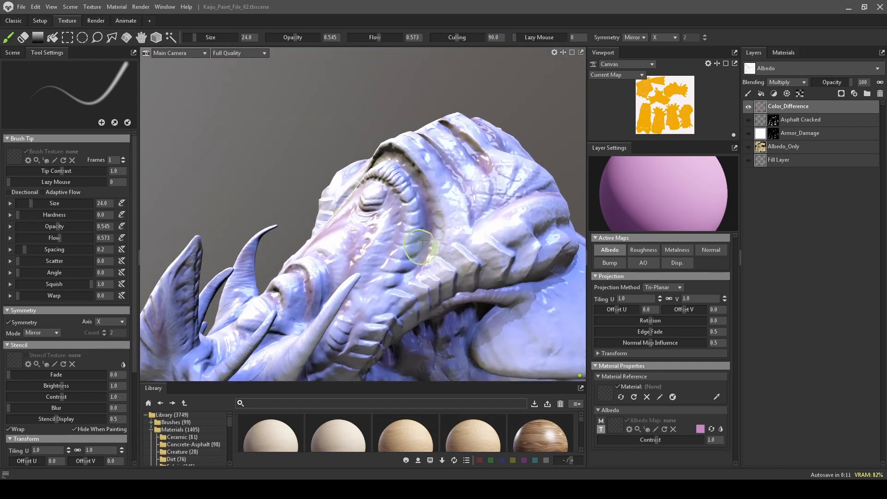
click(21, 53)
click(127, 111)
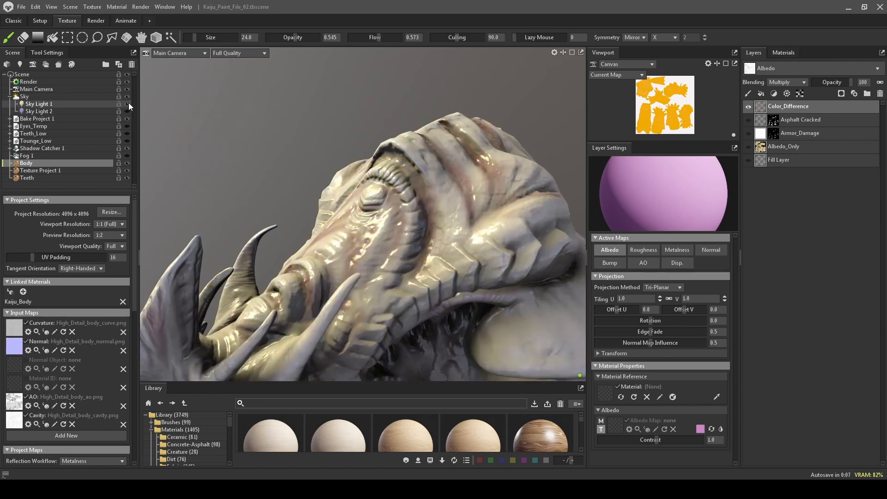
click(129, 102)
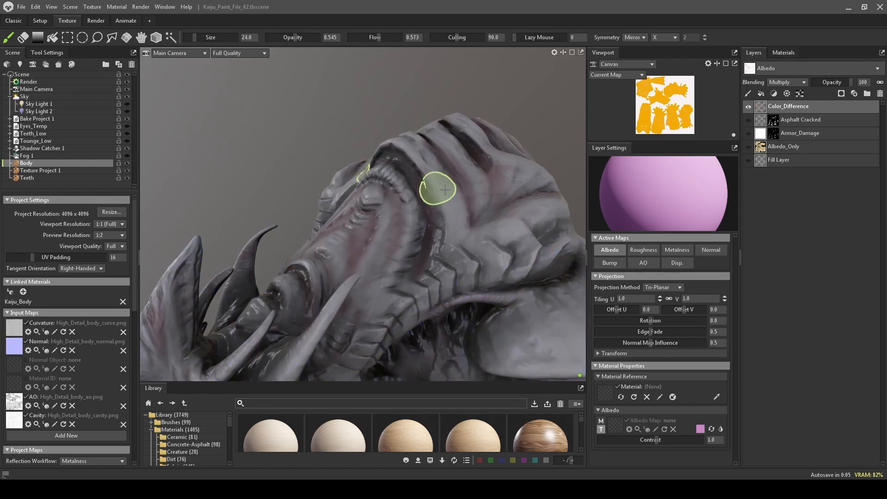
Paint pinkish purple into the folds of the shoulder hump and the back of the neck at brush size 24.
drag(469, 201, 446, 258)
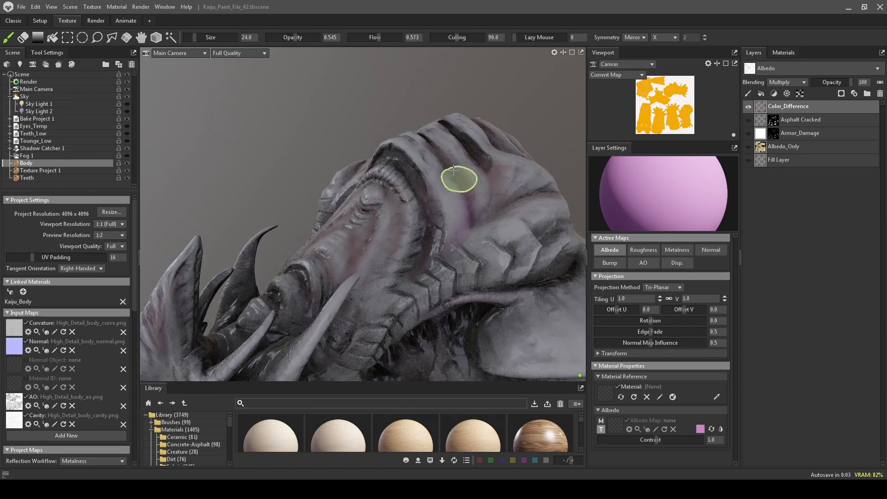
mouse_move(460, 188)
alt+mouse_down()
mouse_move(516, 124)
mouse_move(433, 231)
alt+mouse_up()
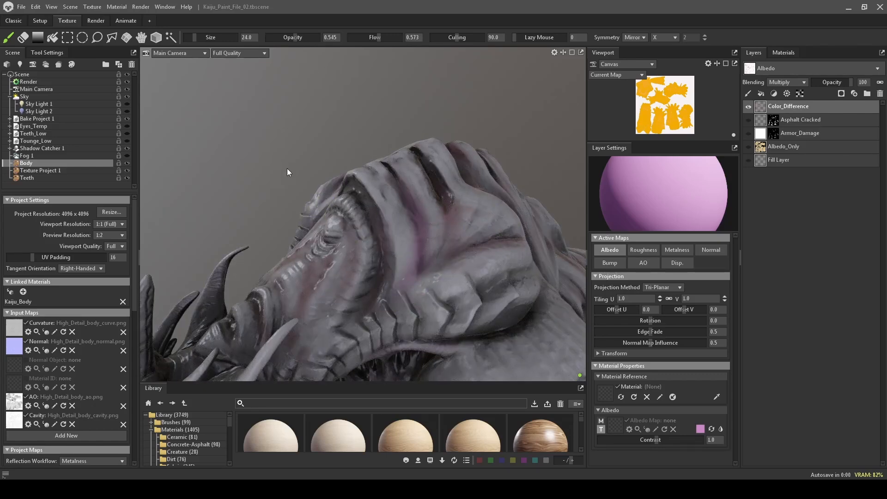
alt+drag(286, 169, 324, 171)
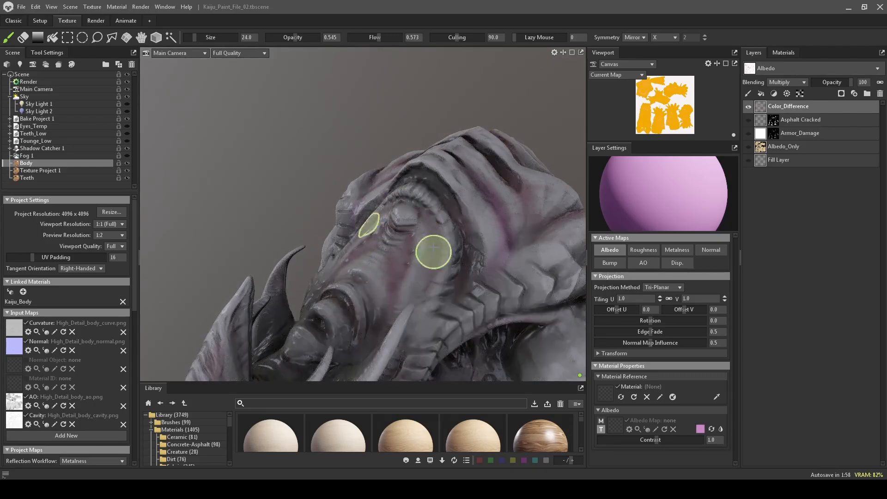
mouse_move(461, 251)
alt+mouse_down()
mouse_move(372, 244)
mouse_move(360, 293)
alt+mouse_up()
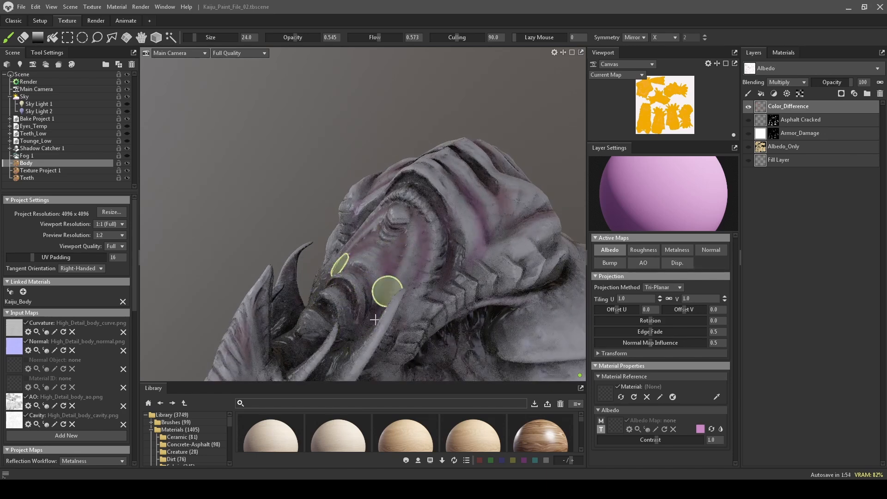
Enlarge the brush to 40 and paint pinkish purple along the flank muscles and back behind the armored shoulder.
mouse_move(494, 268)
alt+mouse_down()
mouse_move(441, 255)
mouse_move(494, 174)
alt+mouse_up()
scroll(441, 255, down, 3)
key(bracketright)
key(bracketright)
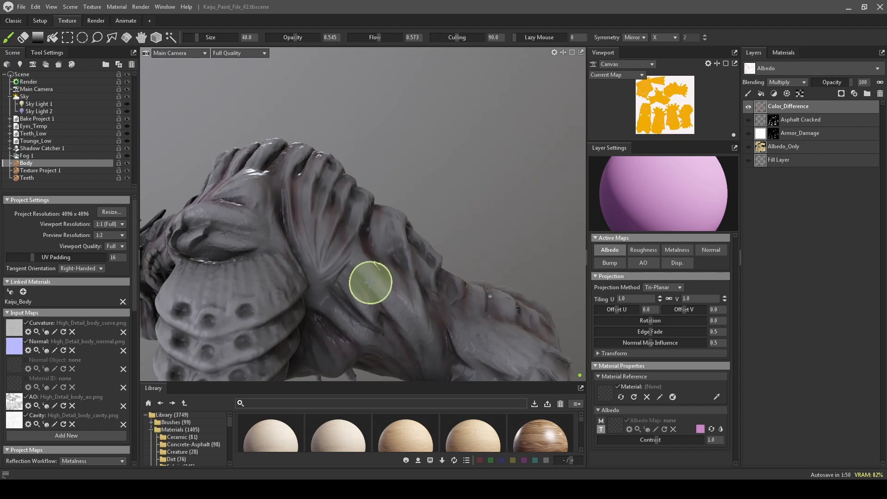
mouse_move(349, 267)
alt+mouse_down()
mouse_move(413, 279)
mouse_move(388, 190)
alt+mouse_up()
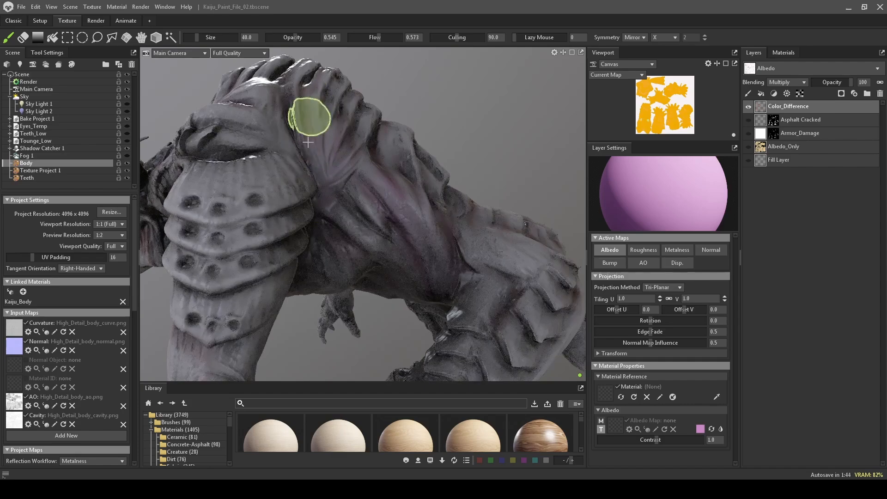
alt+drag(451, 122, 450, 121)
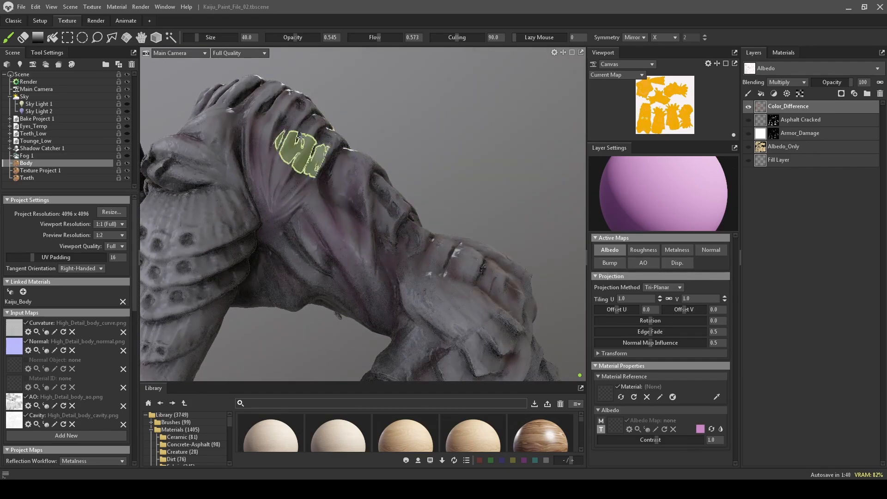
Enlarge the brush to 71 and paint pinkish purple across the chest and belly.
mouse_move(454, 220)
alt+mouse_down()
mouse_move(432, 148)
mouse_move(486, 144)
mouse_move(437, 184)
mouse_move(423, 214)
mouse_move(428, 178)
mouse_move(485, 153)
alt+mouse_up()
key(bracketright)
key(bracketright)
key(bracketright)
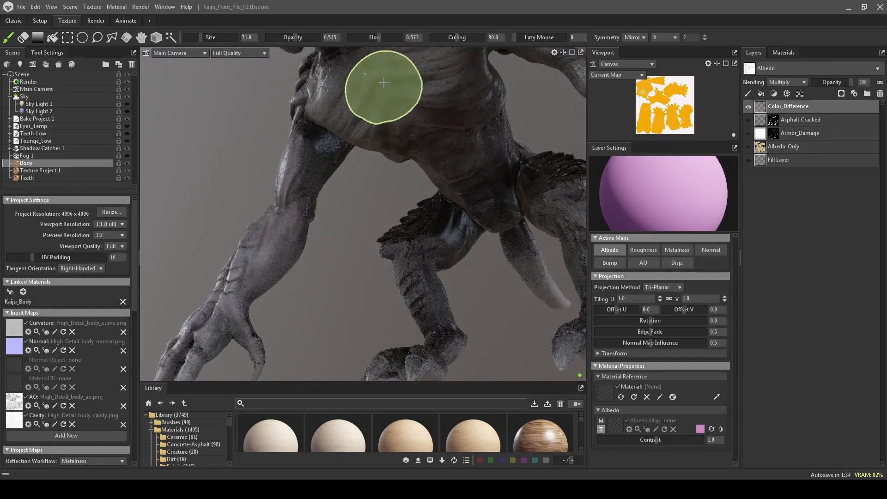
mouse_move(415, 123)
alt+mouse_down()
mouse_move(459, 178)
mouse_move(451, 184)
alt+mouse_up()
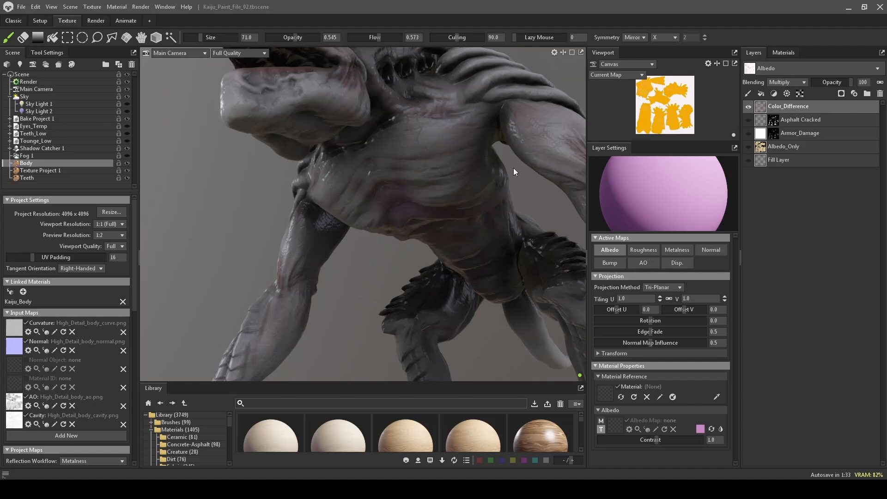
Show the brush's tool settings and continue the pinkish purple variation over the chest and upper arms.
click(49, 52)
click(121, 226)
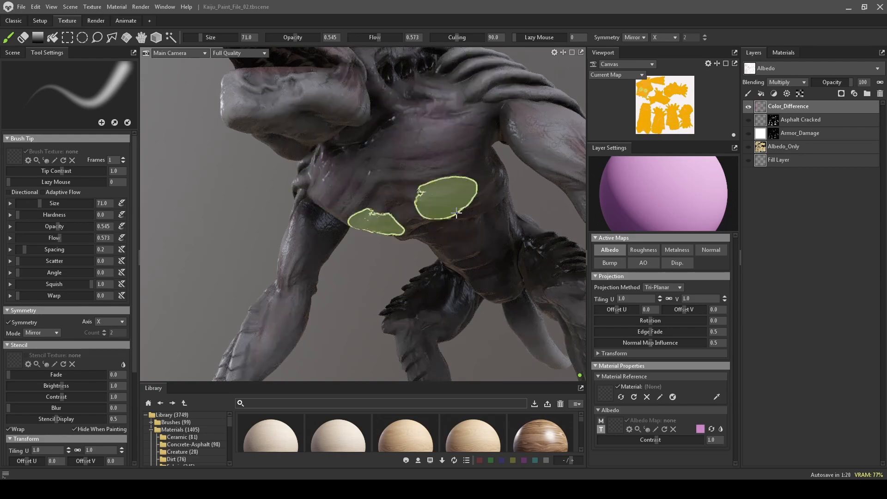
alt+drag(474, 186, 424, 182)
alt+drag(538, 129, 514, 130)
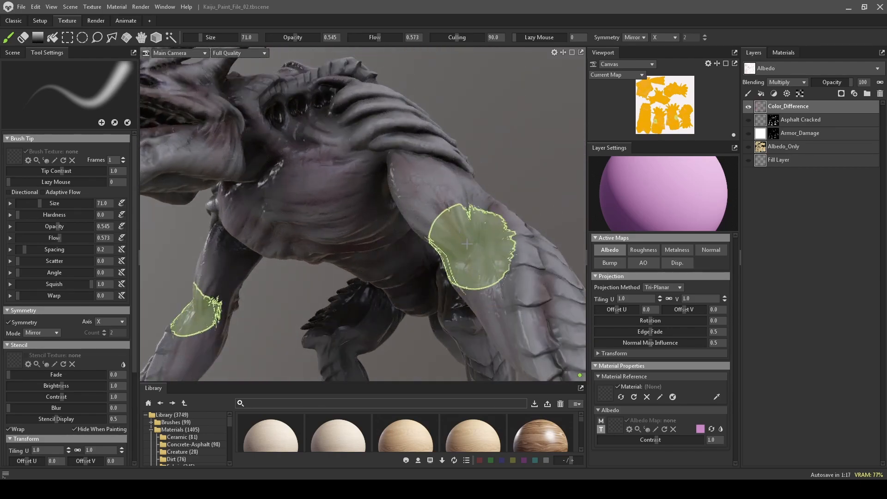
Reduce the brush to size 26, raise its opacity to 0.675, and paint pinkish purple detail on the upper arm.
key(bracketleft)
key(bracketleft)
key(bracketleft)
key(bracketleft)
key(bracketleft)
key(bracketleft)
key(bracketleft)
key(bracketleft)
key(bracketleft)
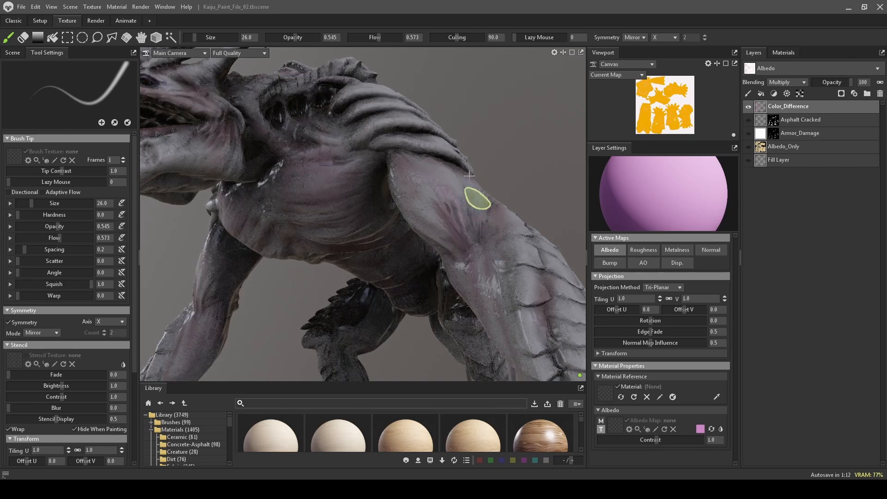
mouse_move(469, 175)
alt+mouse_down()
mouse_move(511, 147)
mouse_move(402, 257)
alt+mouse_up()
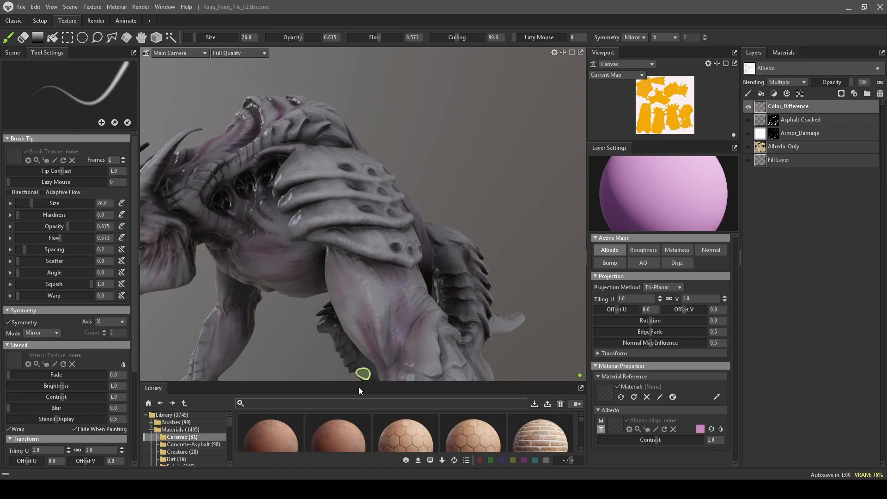
Enlarge the asset library and browse its Ceramic materials.
drag(358, 386, 371, 225)
scroll(384, 334, down, 2)
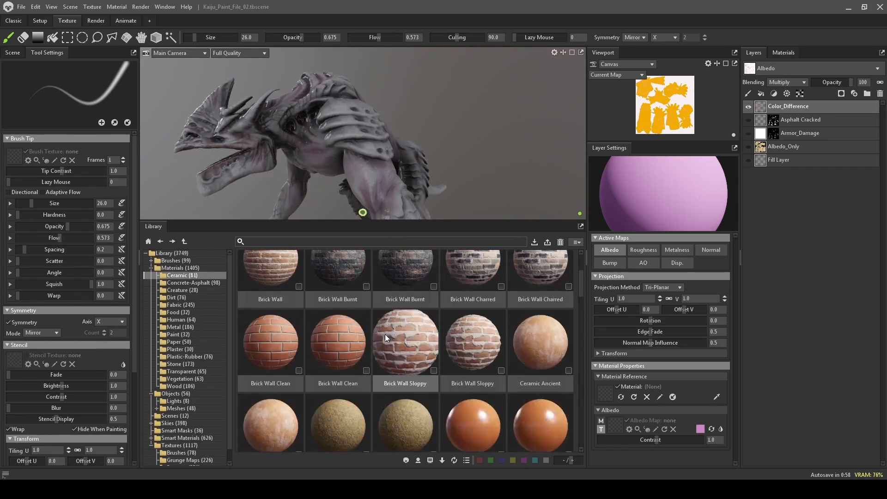
scroll(384, 334, down, 5)
scroll(210, 377, down, 1)
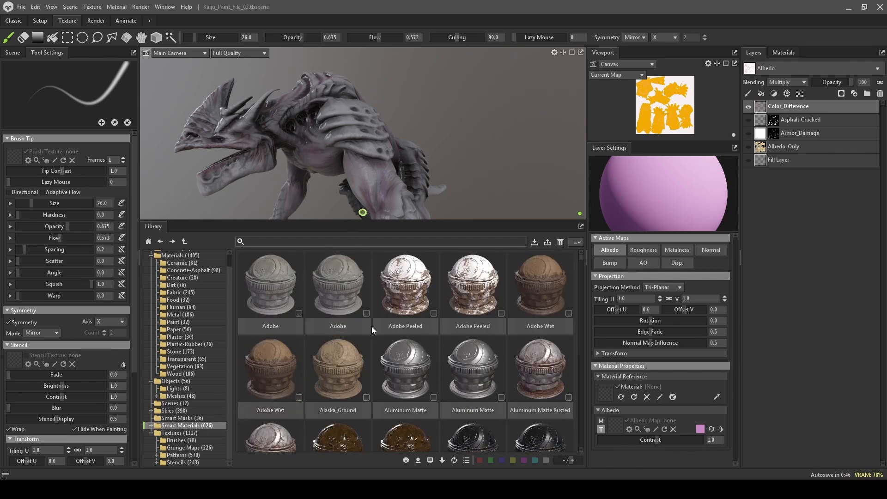
Browse the Smart Materials library from the Adobe entries through the ceramic, concrete and denim ones to the glass variants.
scroll(370, 328, down, 2)
scroll(367, 328, down, 5)
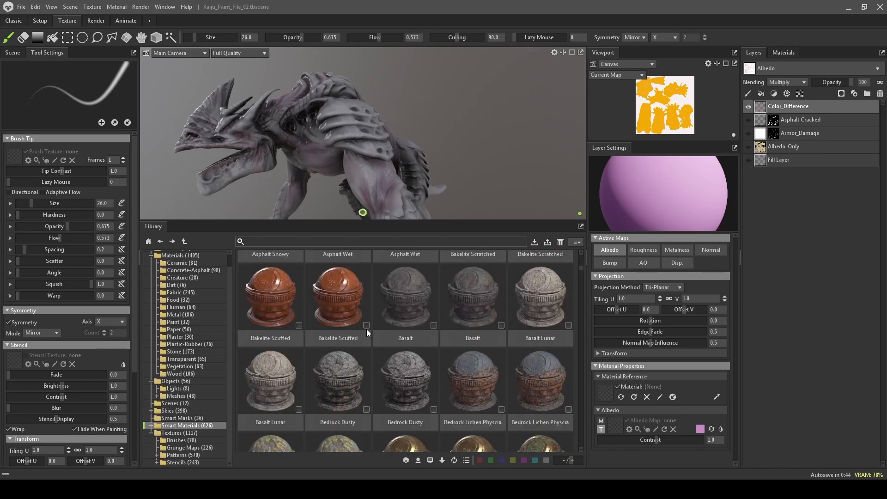
scroll(367, 317, down, 5)
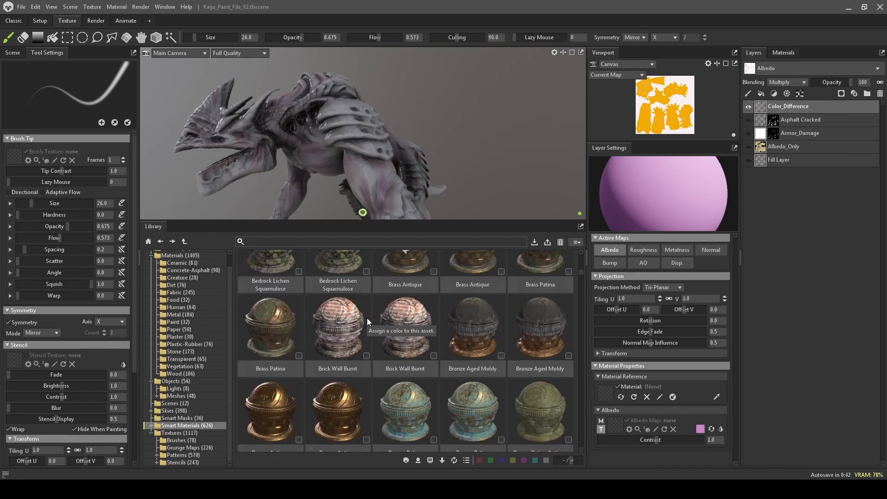
scroll(366, 318, down, 5)
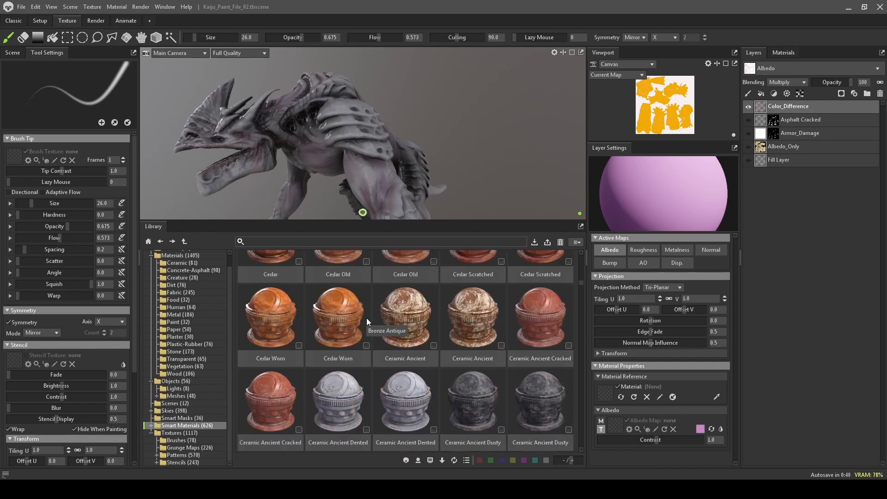
scroll(366, 317, down, 2)
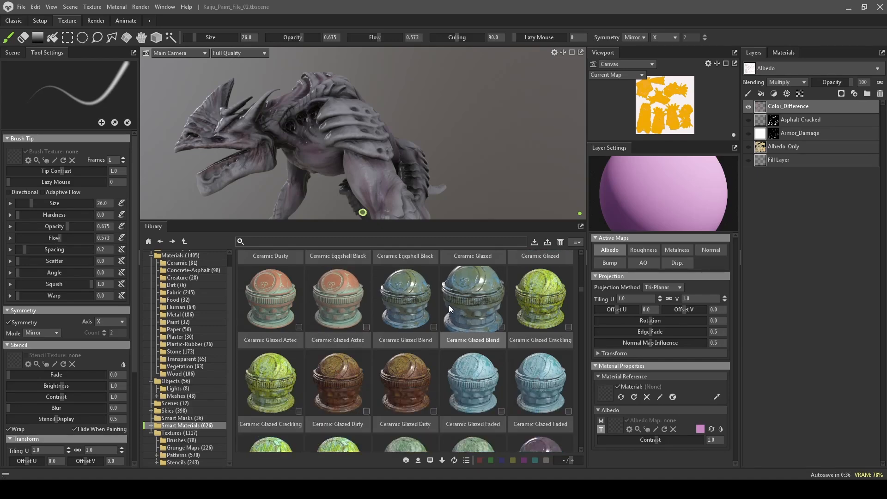
scroll(449, 307, down, 5)
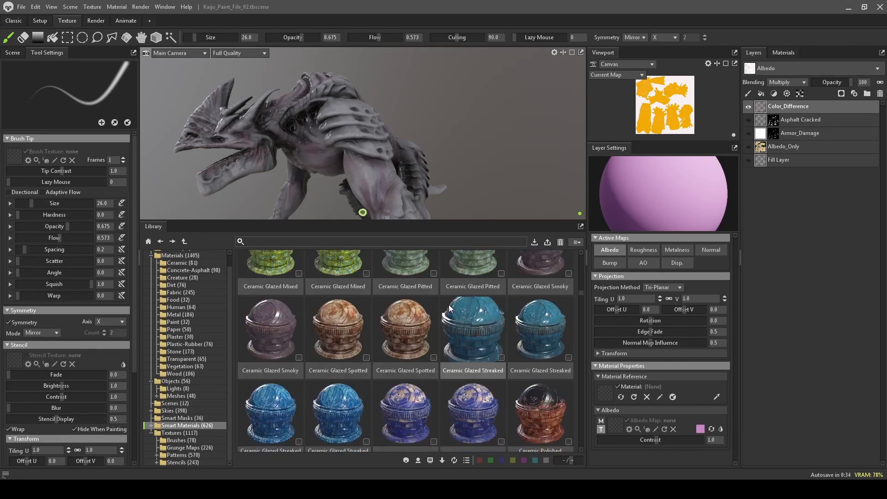
scroll(448, 304, down, 8)
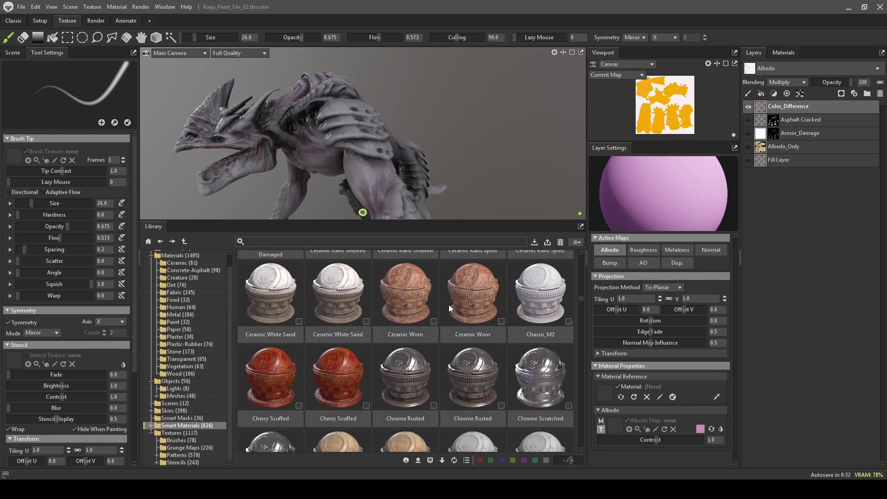
scroll(448, 304, down, 10)
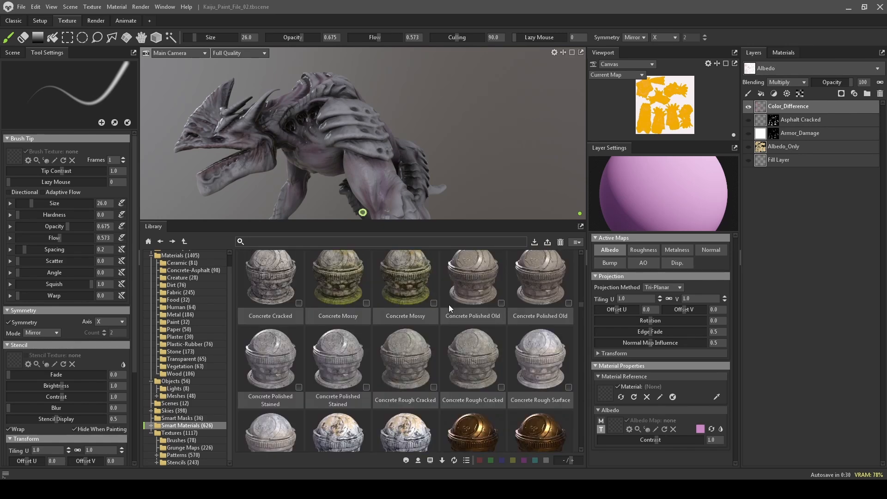
scroll(449, 307, down, 10)
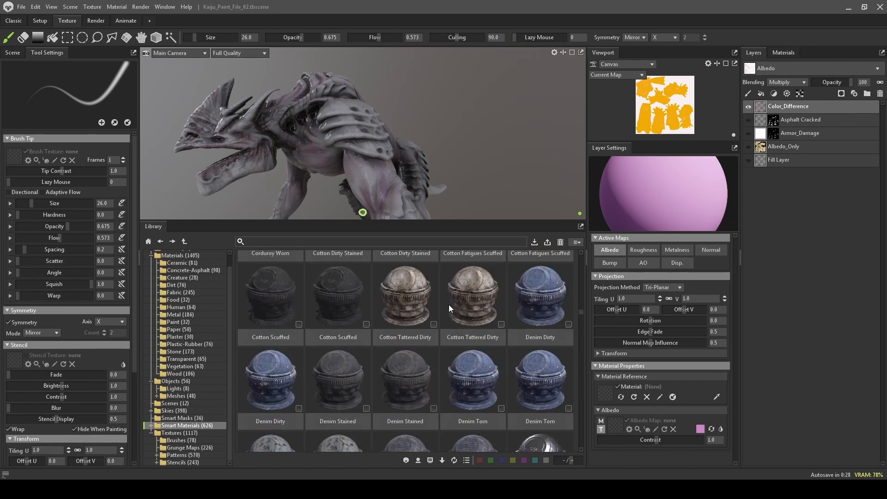
scroll(448, 304, down, 5)
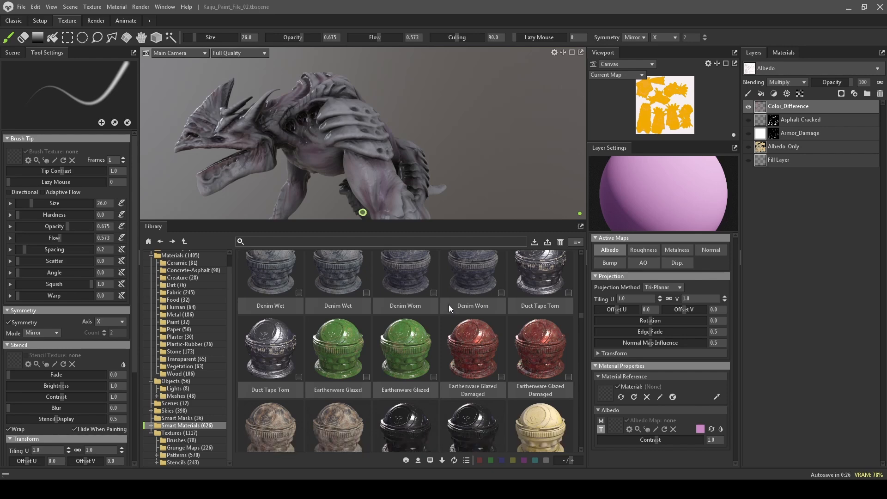
scroll(448, 304, down, 2)
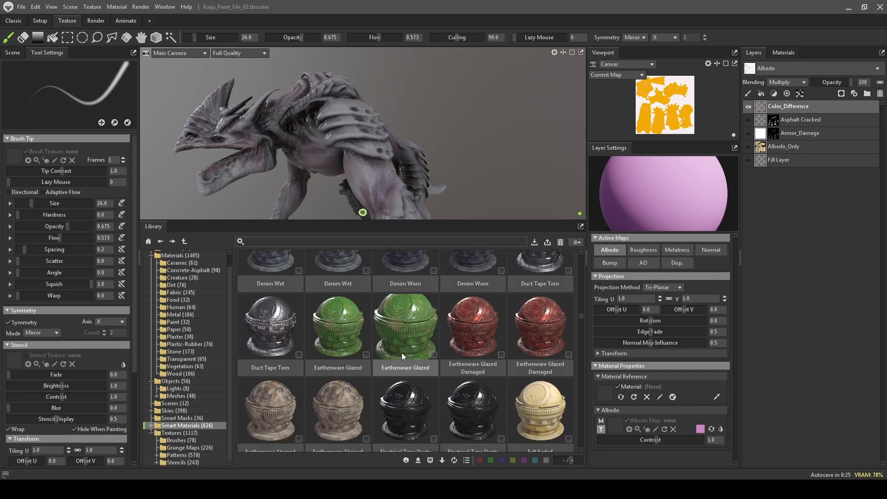
scroll(470, 343, down, 8)
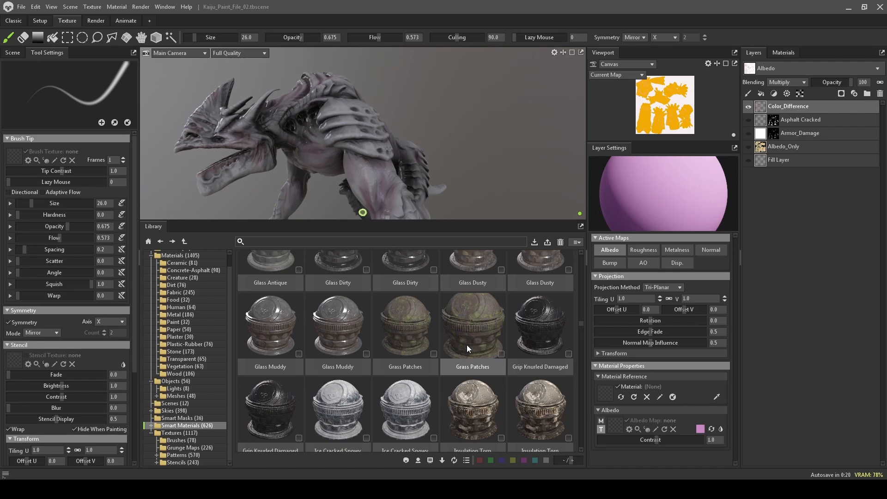
scroll(466, 345, down, 1)
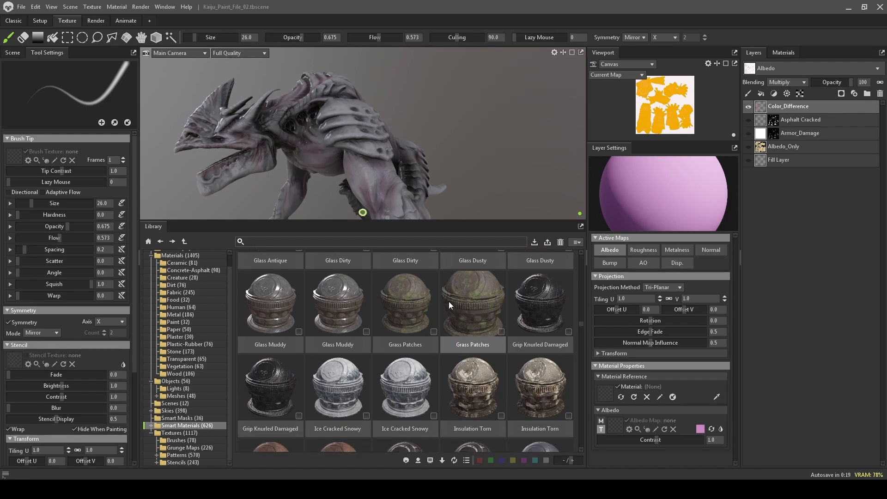
Examine the iron, ivory, jade and lava smart materials in the library.
scroll(476, 288, down, 10)
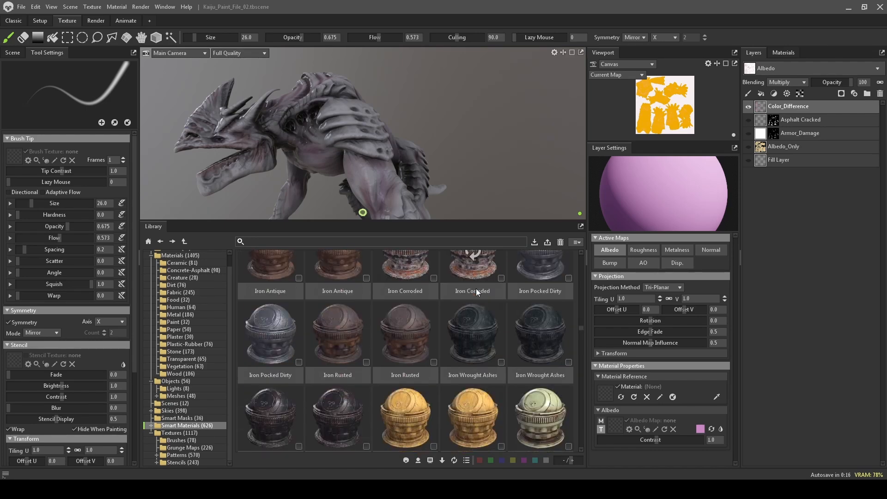
scroll(475, 288, down, 4)
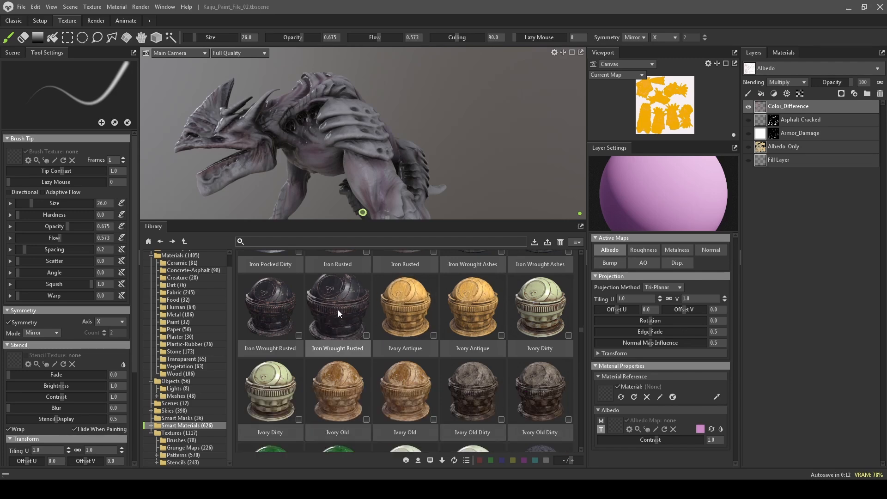
scroll(451, 293, down, 5)
scroll(448, 295, down, 3)
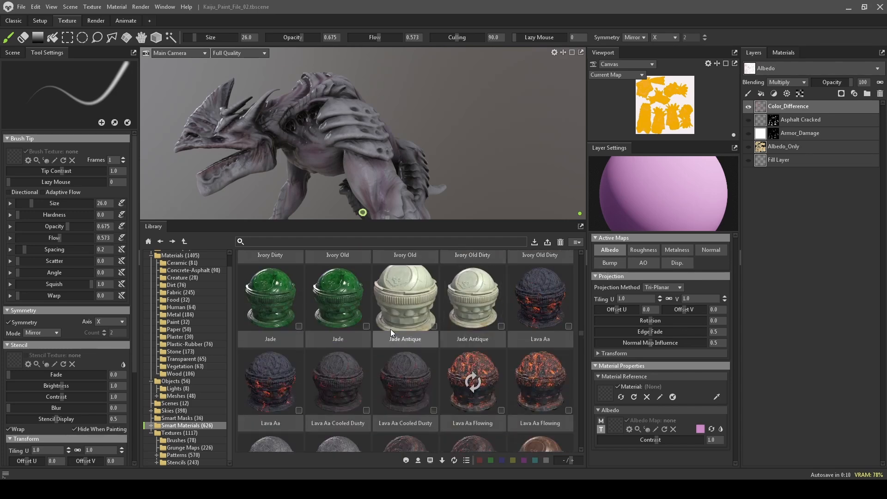
scroll(390, 328, down, 1)
scroll(391, 329, down, 5)
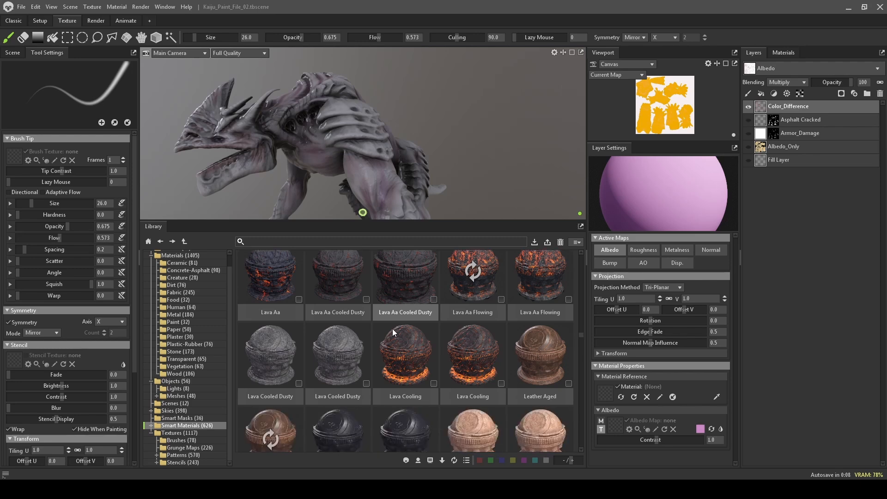
Look through the leather smart materials, highlight Leather Suede Scuffed, and continue to the limestone and marble entries.
scroll(393, 314, down, 8)
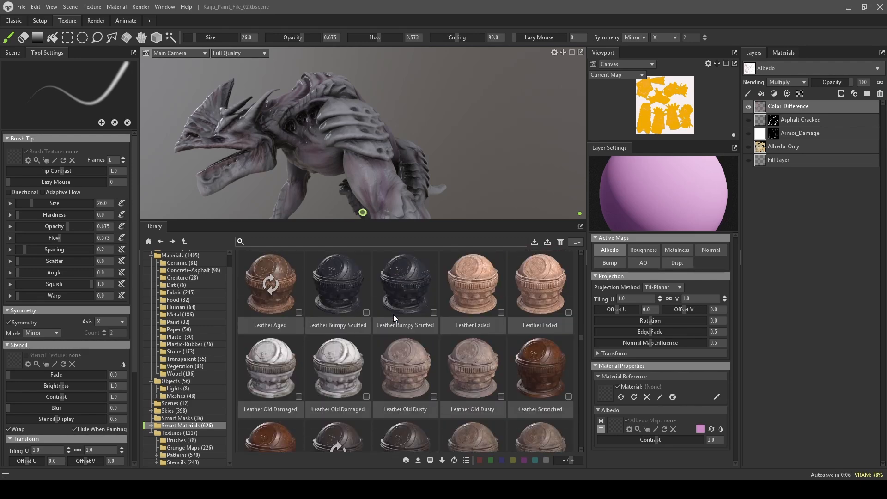
scroll(395, 313, down, 2)
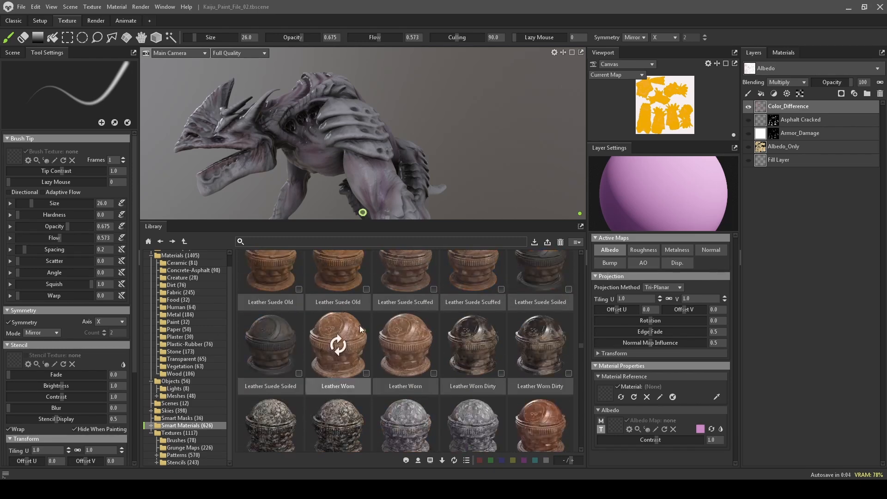
scroll(427, 300, down, 2)
click(405, 321)
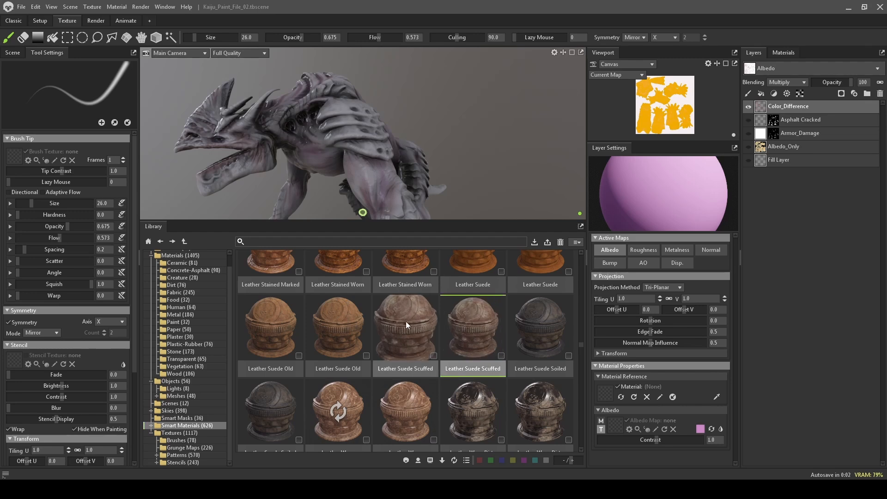
scroll(478, 321, down, 2)
scroll(504, 315, down, 6)
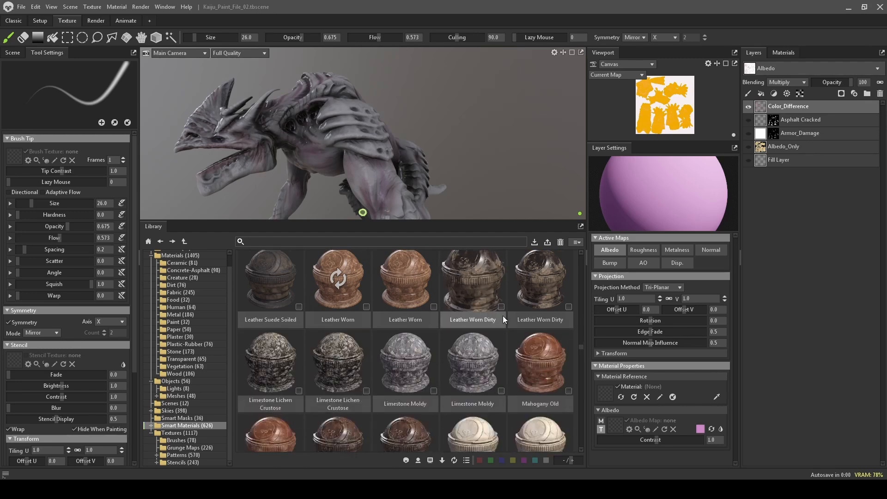
scroll(491, 322, down, 2)
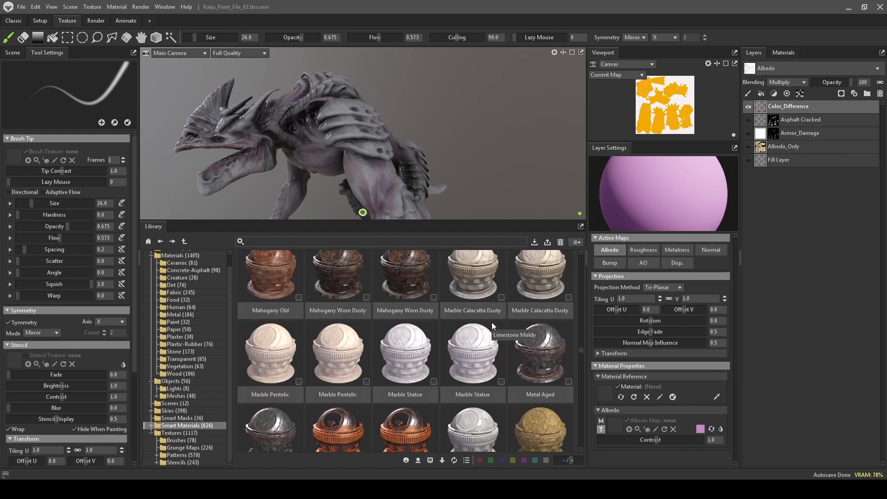
Review the metal and nickel smart materials and the painted variants, such as Paint Metal, Paint Rusted and Paint Steel.
scroll(480, 328, down, 4)
scroll(470, 330, down, 8)
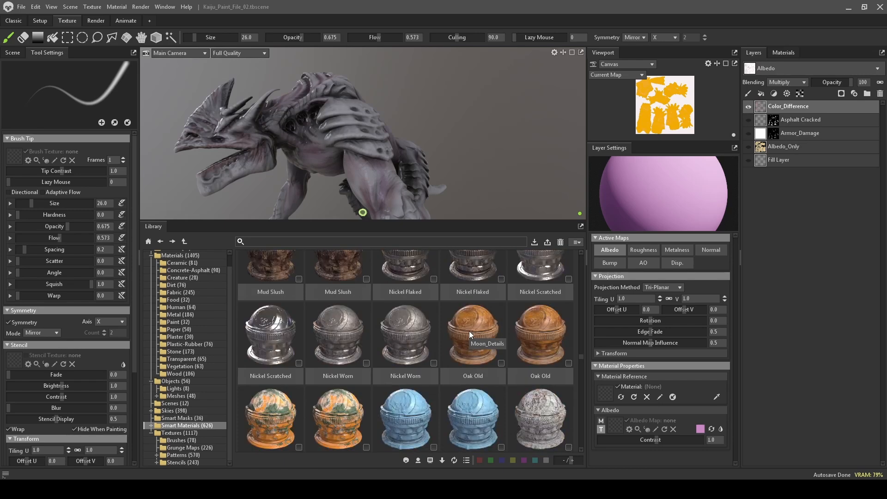
scroll(470, 330, down, 5)
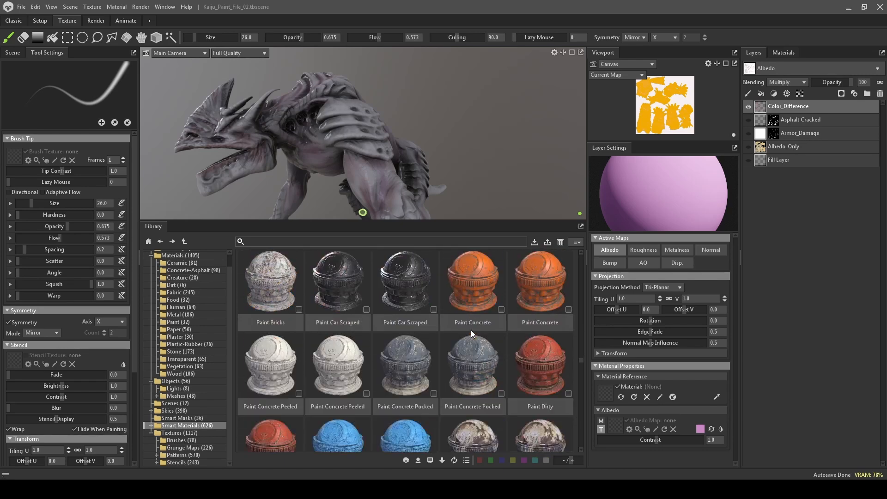
scroll(470, 328, down, 5)
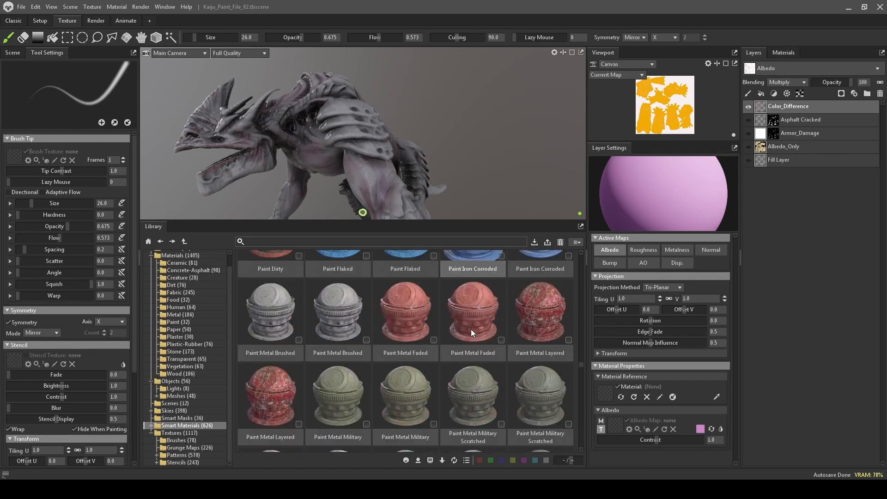
scroll(470, 325, down, 5)
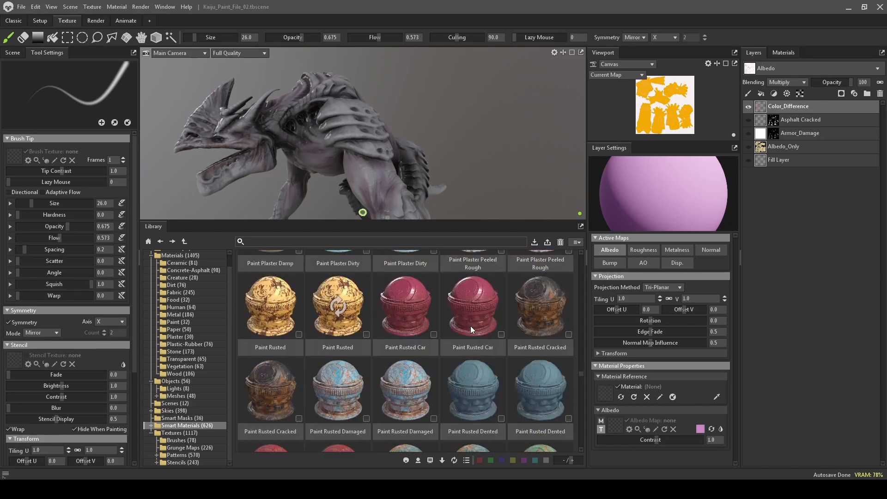
scroll(469, 326, down, 2)
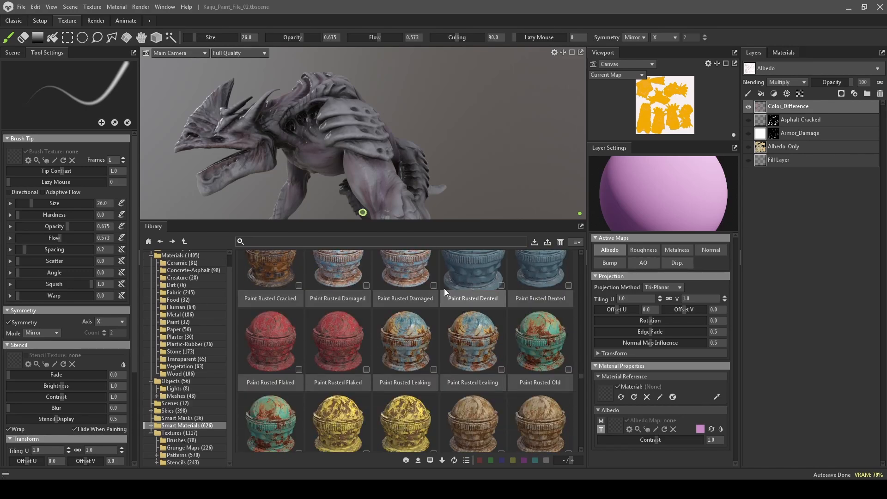
scroll(444, 277, down, 5)
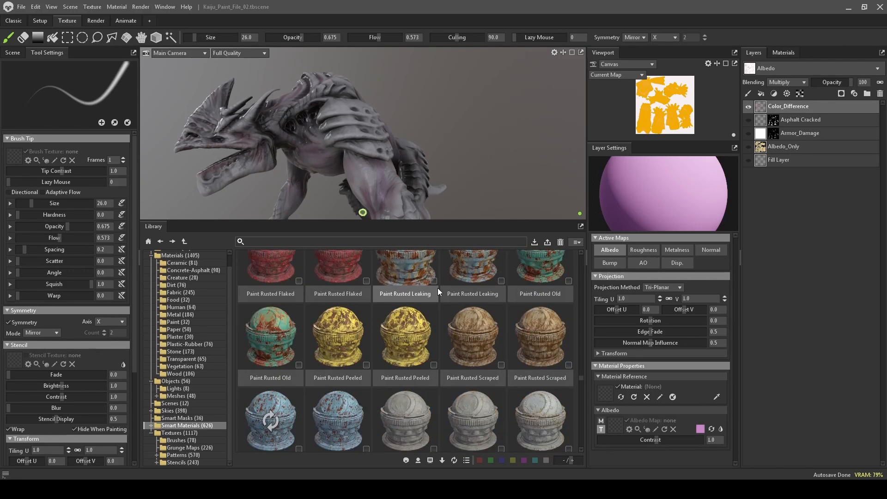
scroll(435, 312, down, 2)
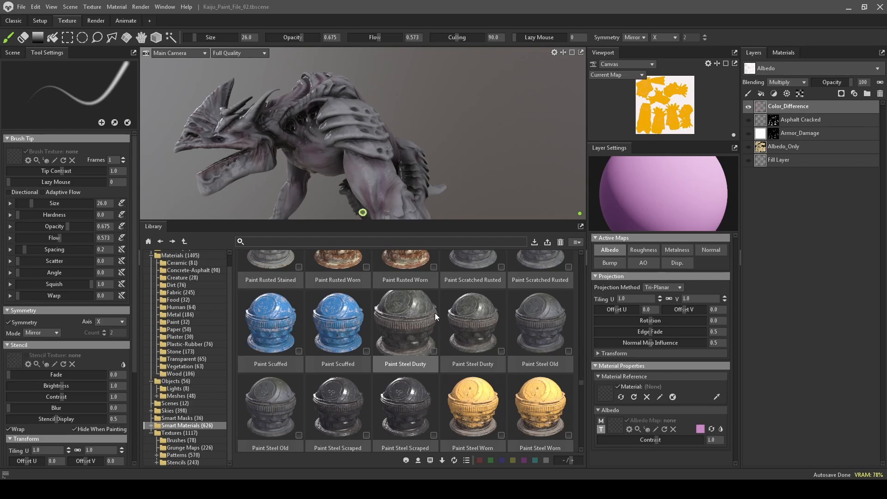
scroll(434, 312, down, 1)
scroll(433, 310, down, 4)
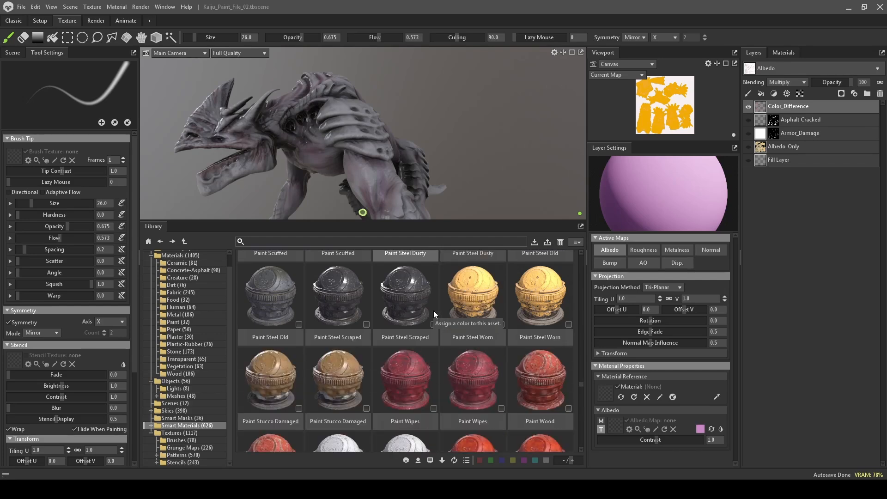
scroll(433, 310, down, 6)
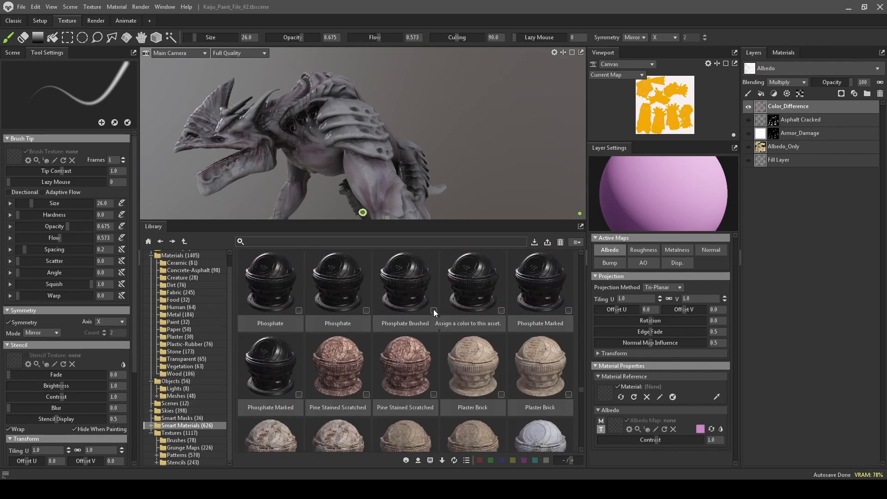
Inspect the plaster smart materials, highlighting Plaster Damaged Moldy and Plaster Damaged Old, and continue to the plastic ones.
scroll(423, 292, down, 2)
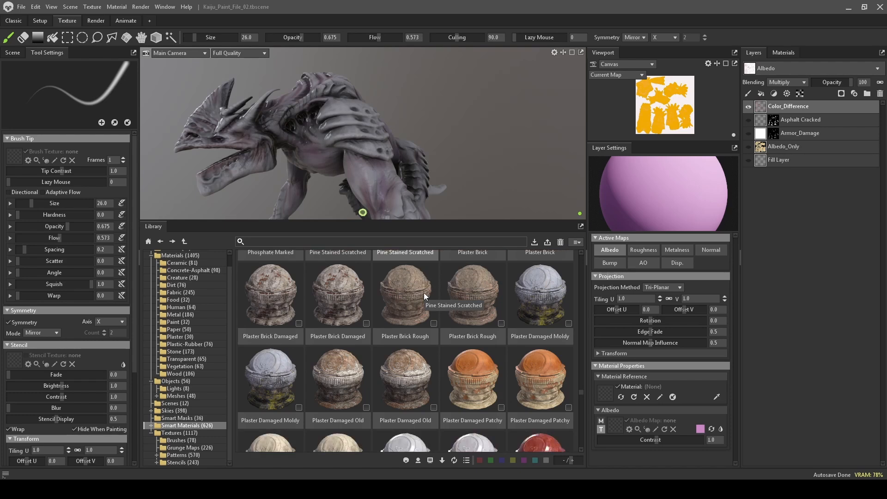
scroll(540, 286, down, 1)
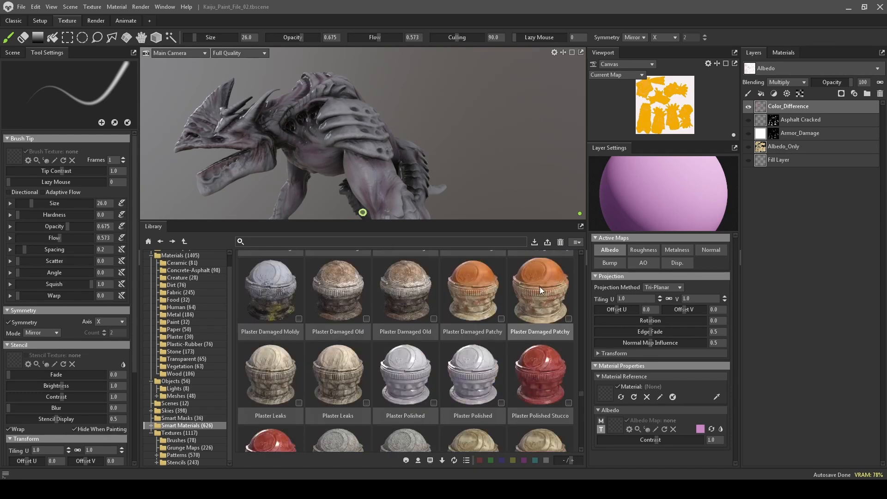
click(298, 368)
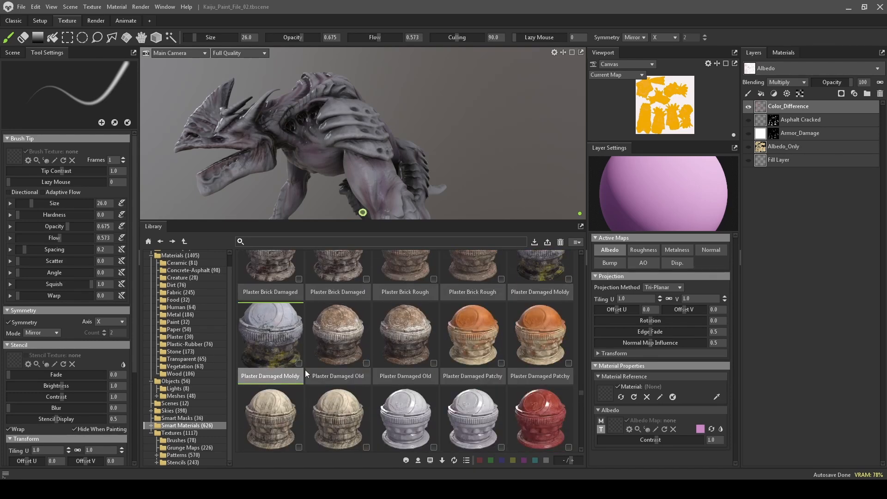
scroll(416, 370, down, 3)
click(344, 301)
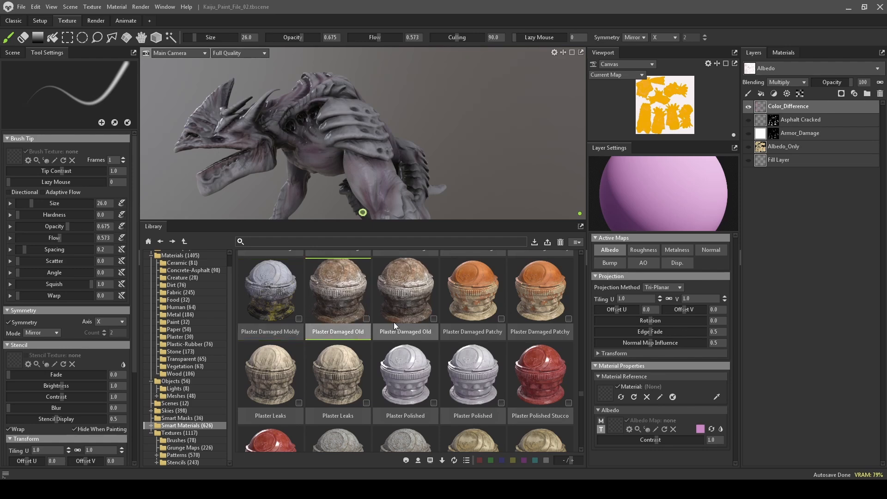
scroll(465, 331, down, 2)
scroll(465, 331, down, 8)
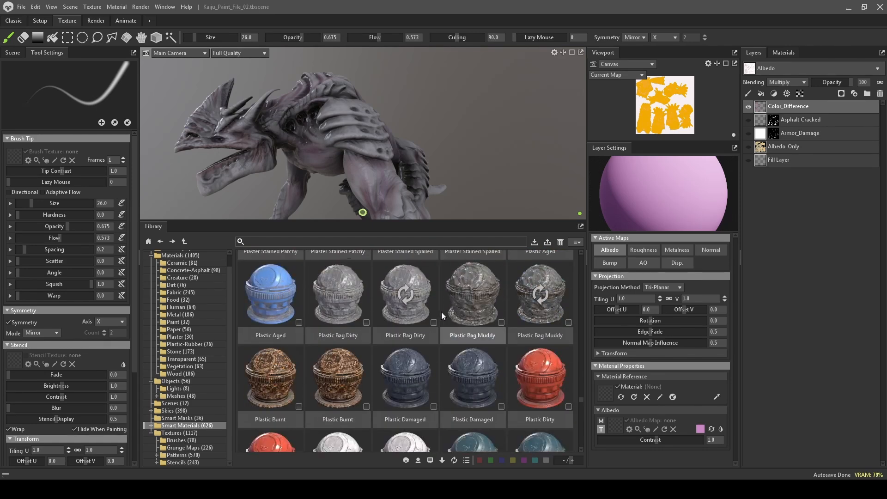
Examine the plastic, rubber, rust, silver, steel, stoneware, terracotta and wood smart materials through to the end of the library list.
scroll(436, 311, down, 2)
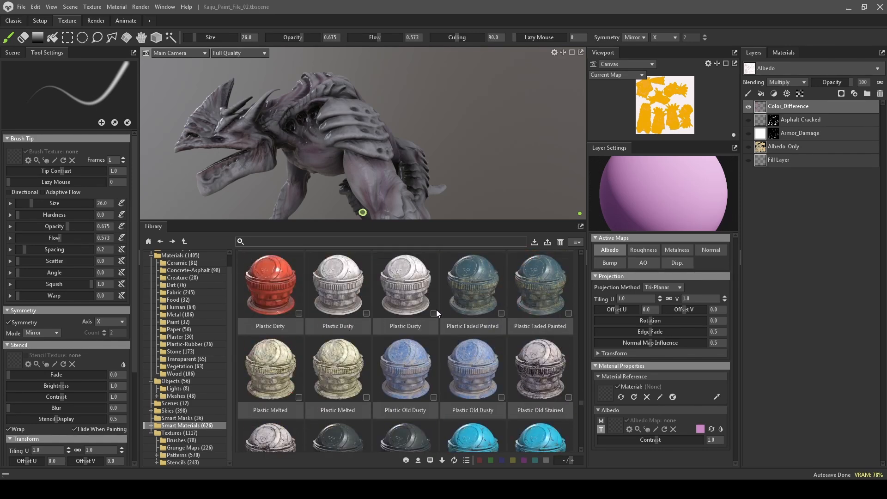
scroll(437, 342, down, 2)
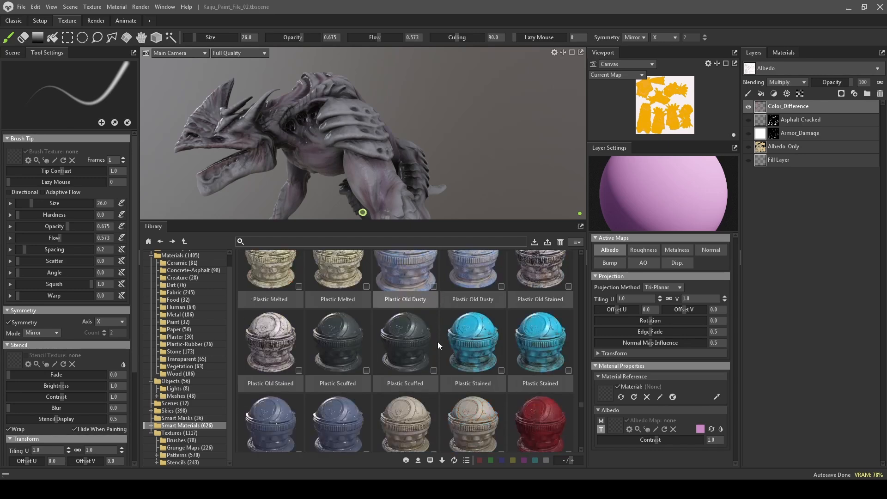
scroll(437, 342, up, 1)
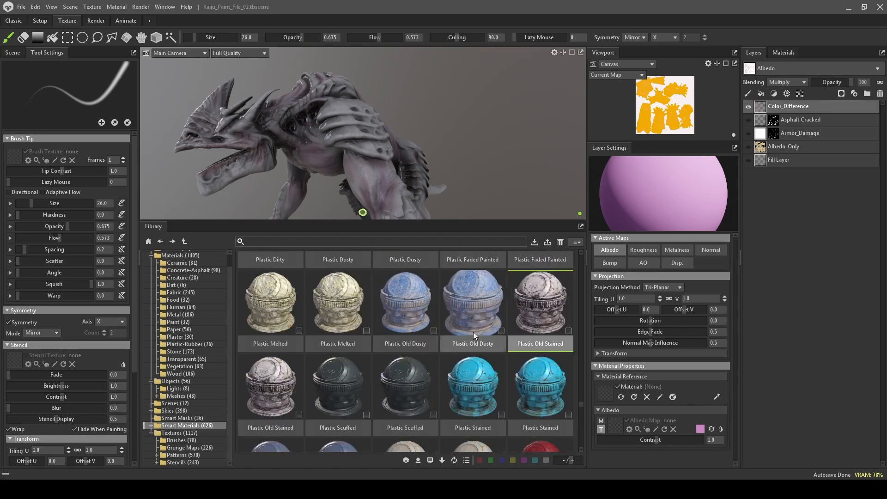
scroll(461, 332, down, 8)
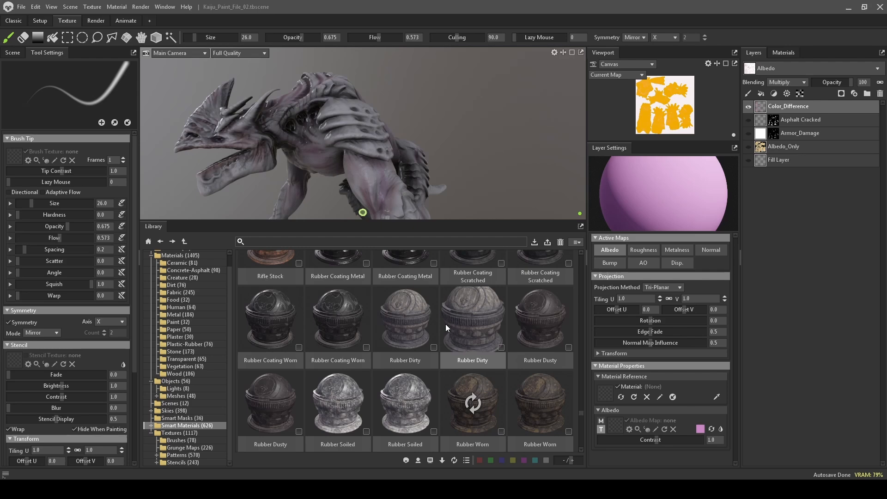
scroll(445, 323, down, 5)
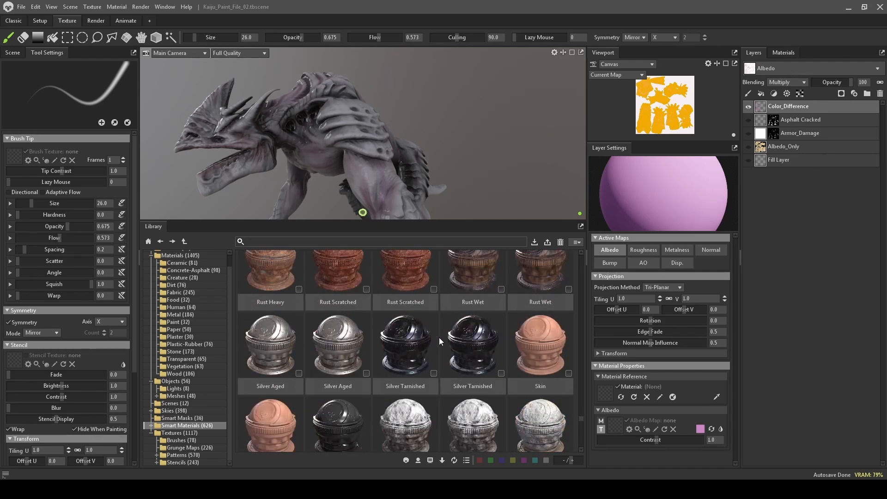
scroll(439, 337, down, 5)
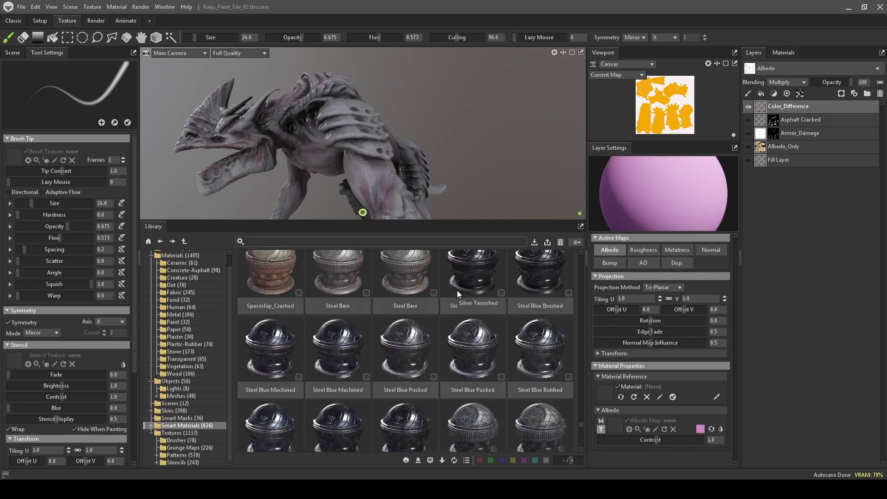
scroll(457, 290, down, 5)
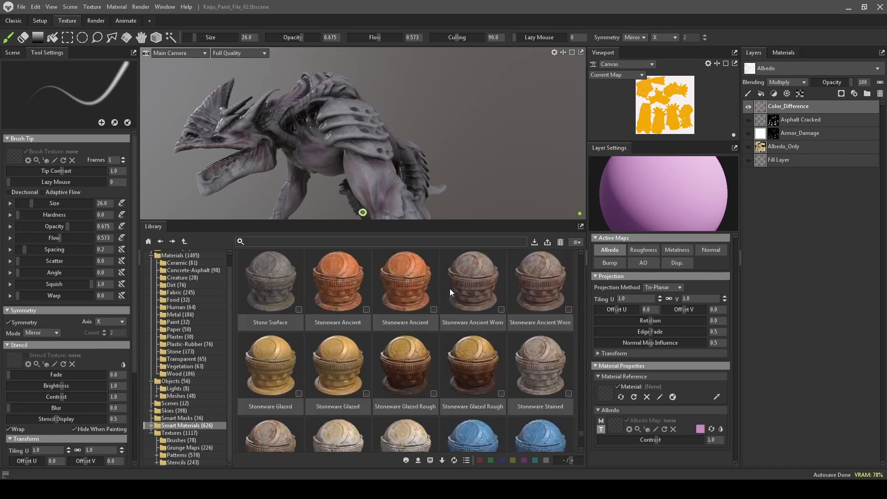
scroll(440, 319, down, 5)
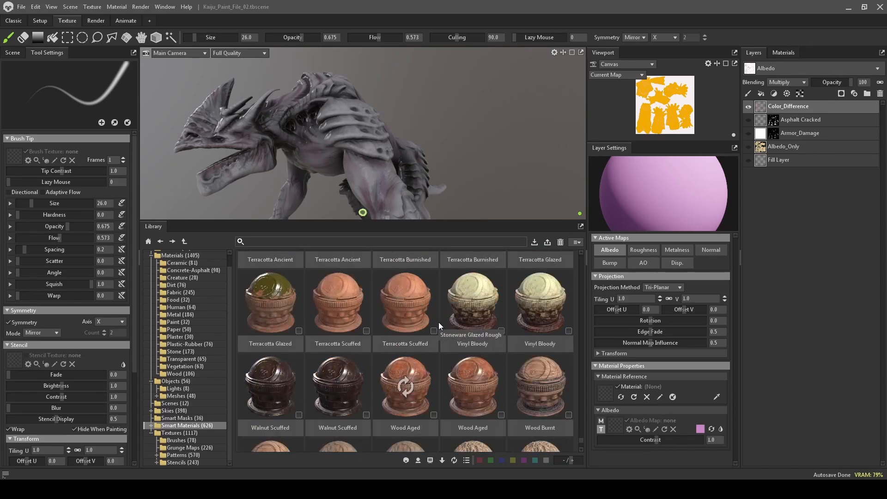
scroll(438, 322, down, 5)
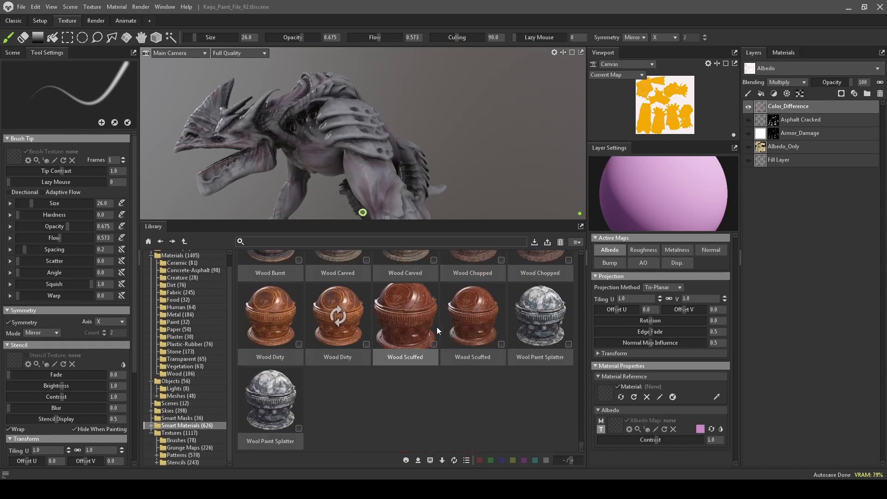
Return to the plastic smart materials and add Plastic Old Stained to the layer stack above Color_Difference.
scroll(438, 331, up, 5)
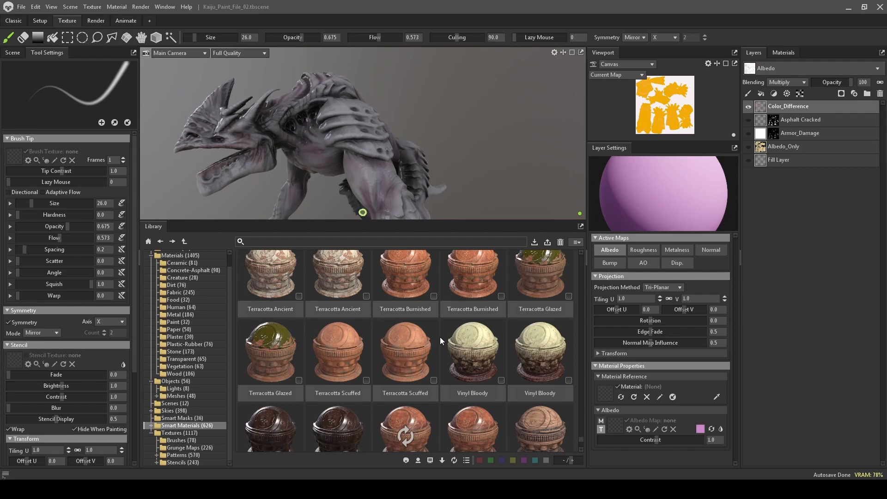
scroll(439, 328, up, 6)
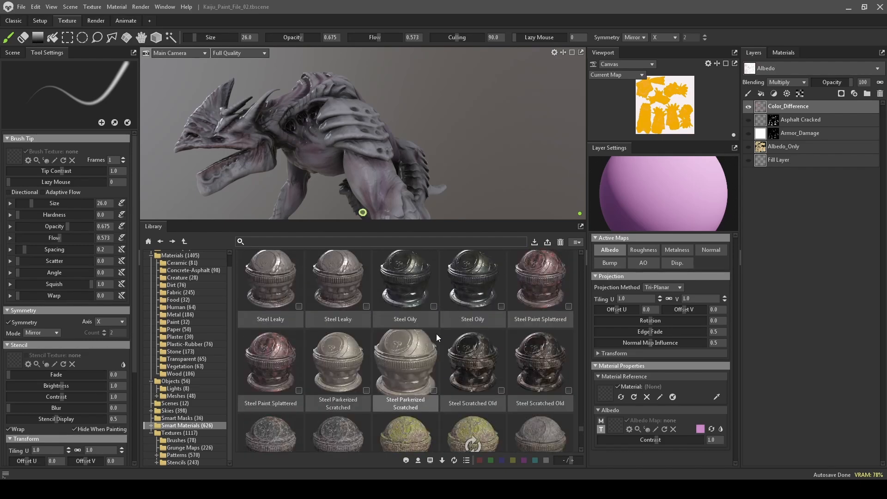
scroll(347, 360, up, 3)
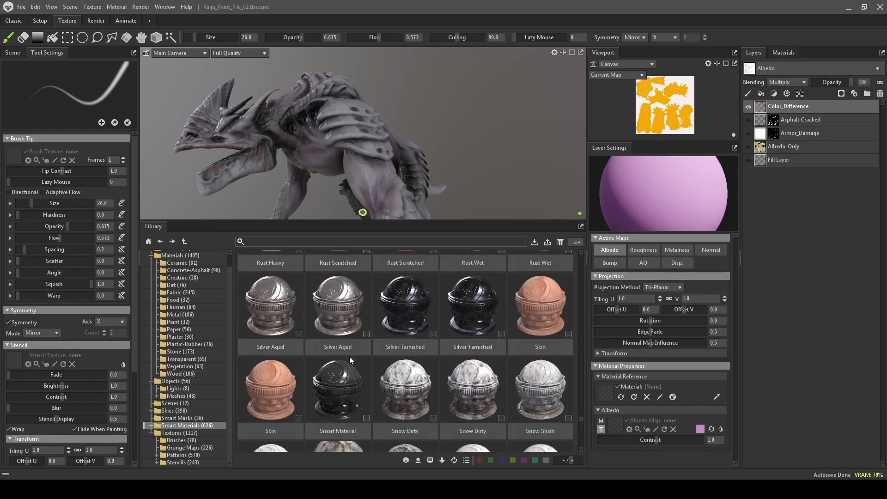
scroll(349, 355, up, 6)
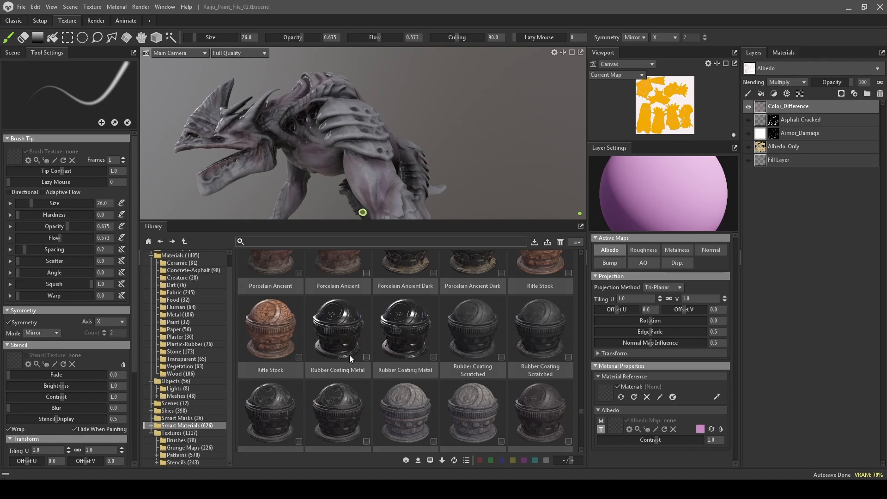
scroll(349, 355, up, 3)
scroll(349, 353, up, 5)
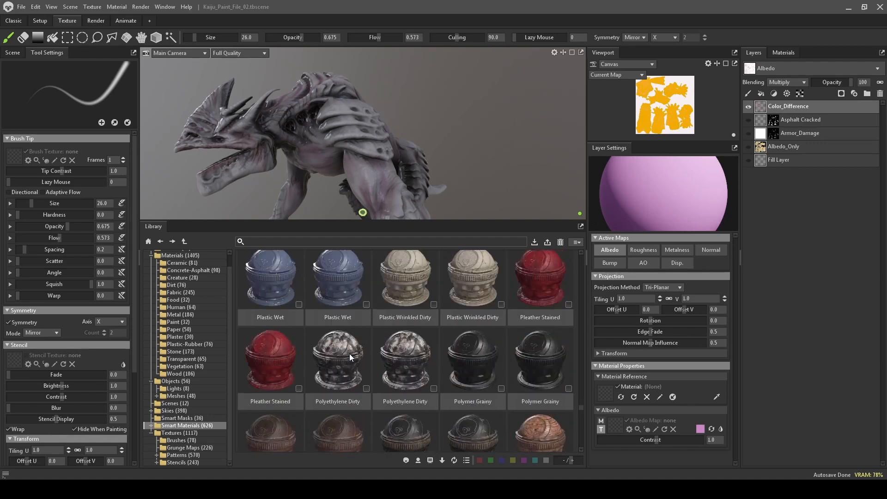
scroll(350, 355, up, 2)
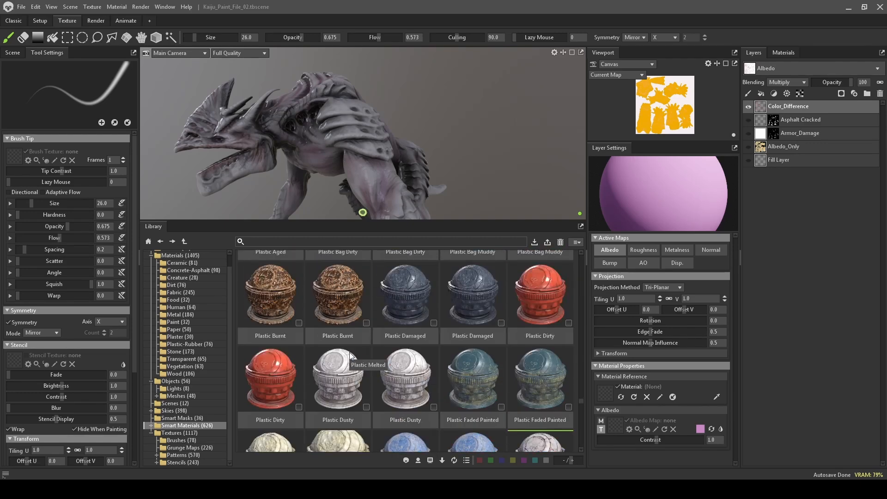
scroll(349, 354, down, 2)
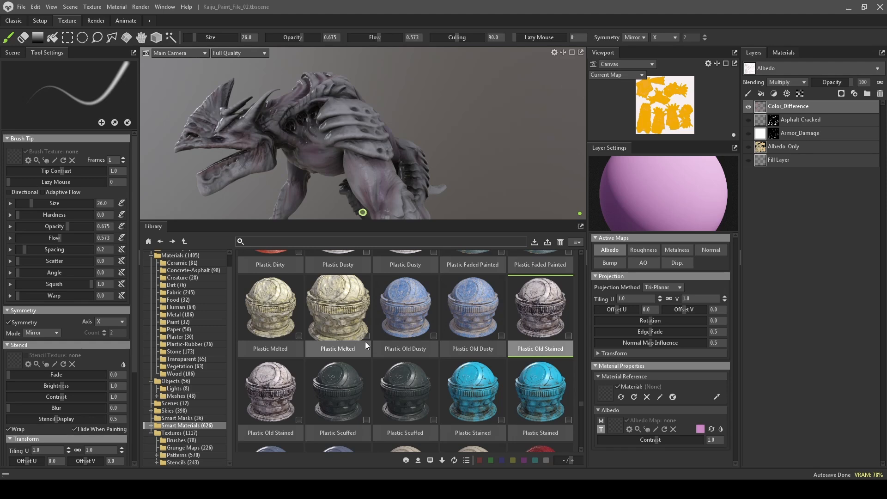
click(278, 389)
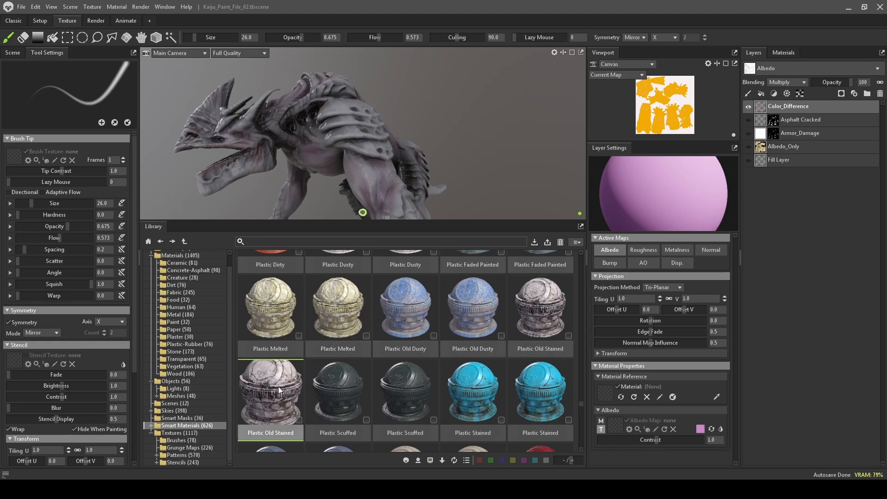
drag(276, 386, 802, 101)
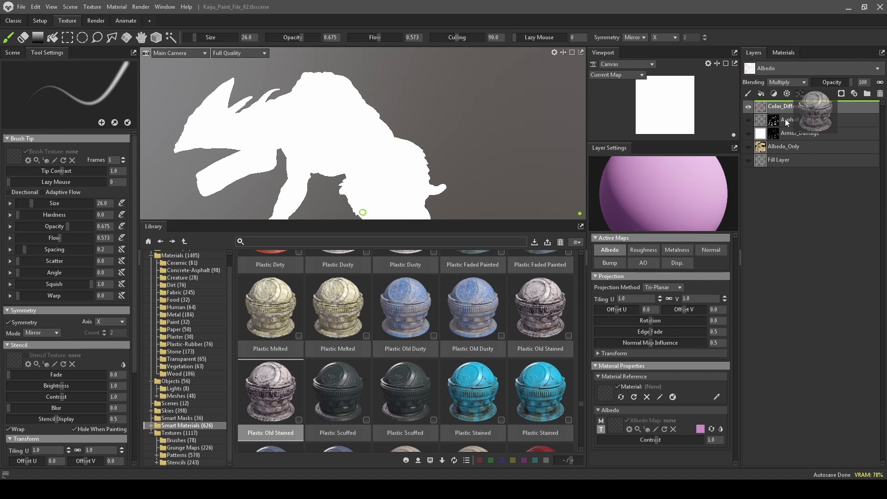
drag(785, 119, 785, 119)
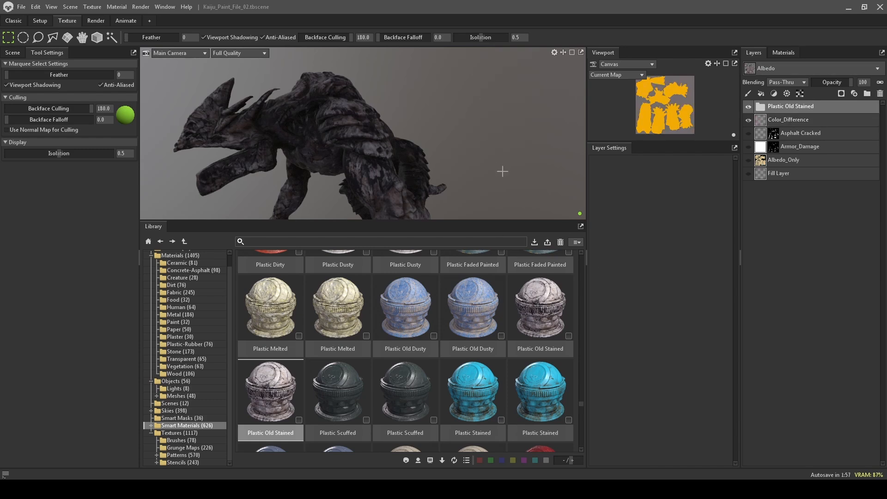
Enlarge the 3D viewport and inspect the Plastic Old Stained material on the kaiju's head and body.
drag(496, 221, 496, 360)
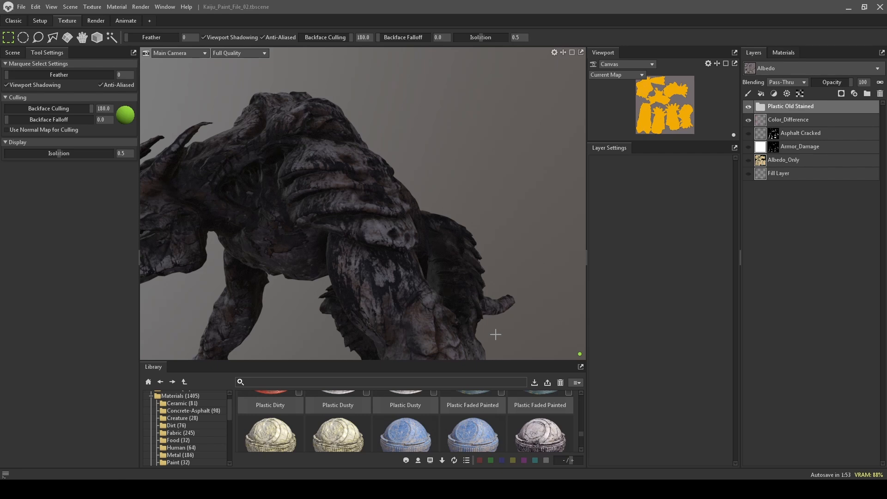
alt+drag(451, 176, 527, 198)
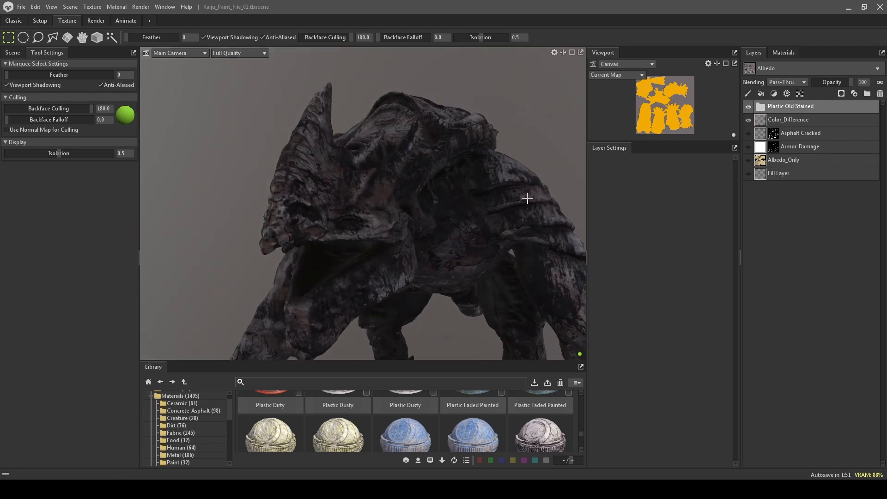
alt+right_drag(527, 198, 520, 180)
alt+middle_drag(519, 180, 488, 160)
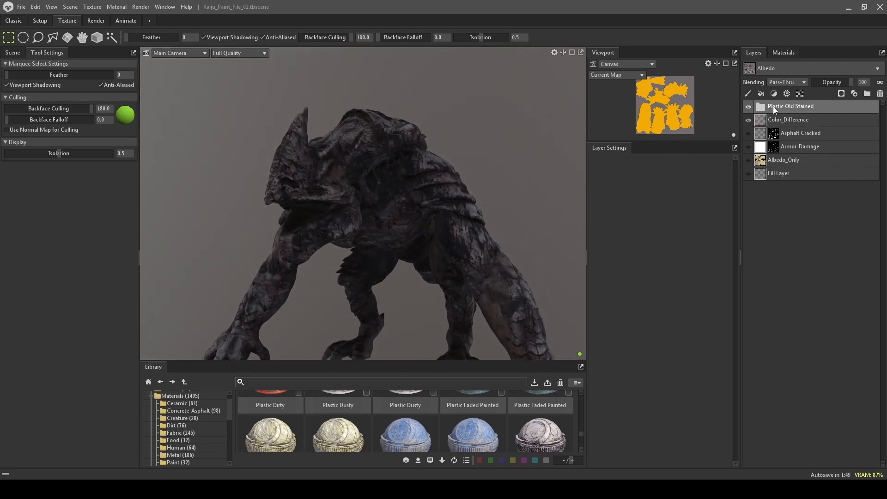
Expand the Plastic Old Stained group and hide its Plastic and Plastic Damage layers.
click(760, 107)
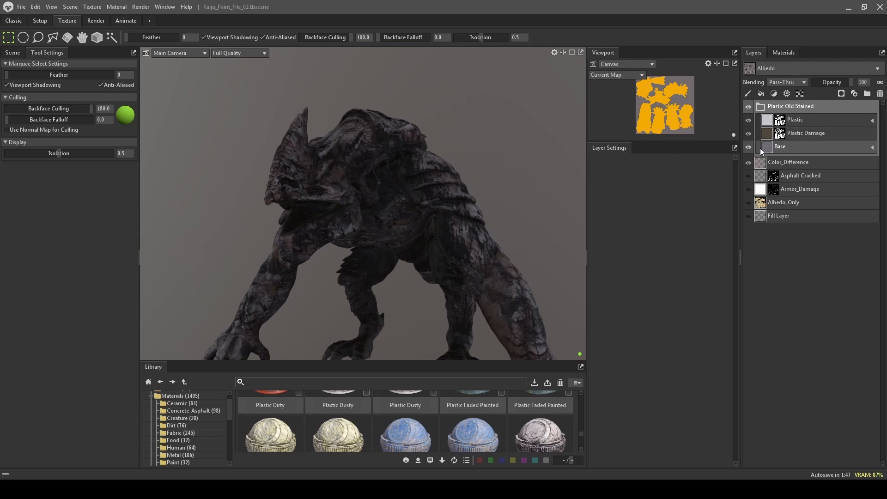
click(747, 122)
click(748, 132)
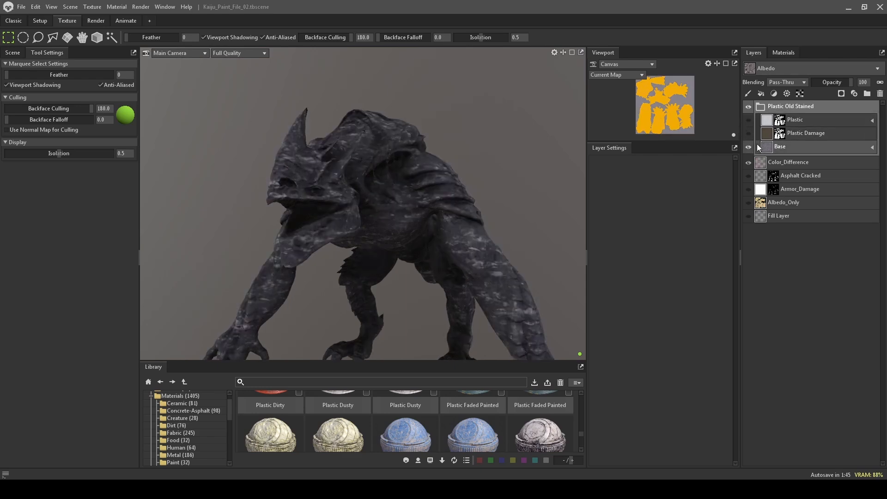
Set the Base layer's tiling to 10 in both U and V.
click(768, 147)
drag(531, 142, 526, 158)
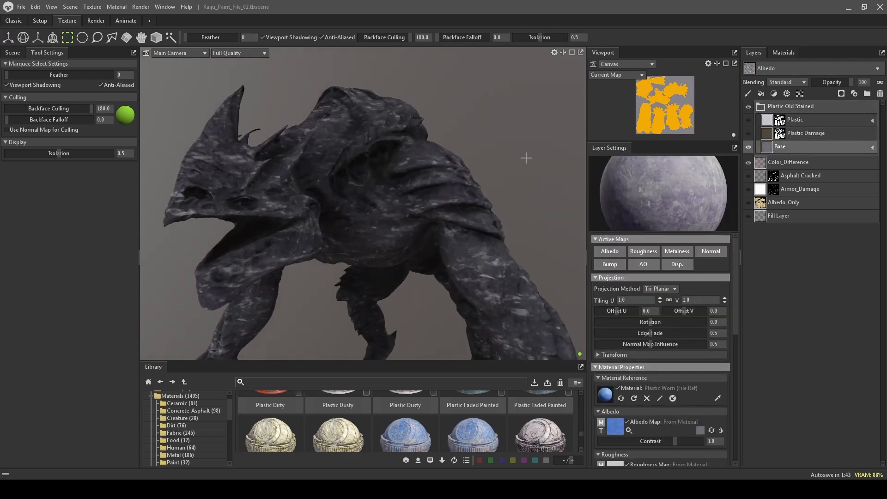
text(10)
key(Return)
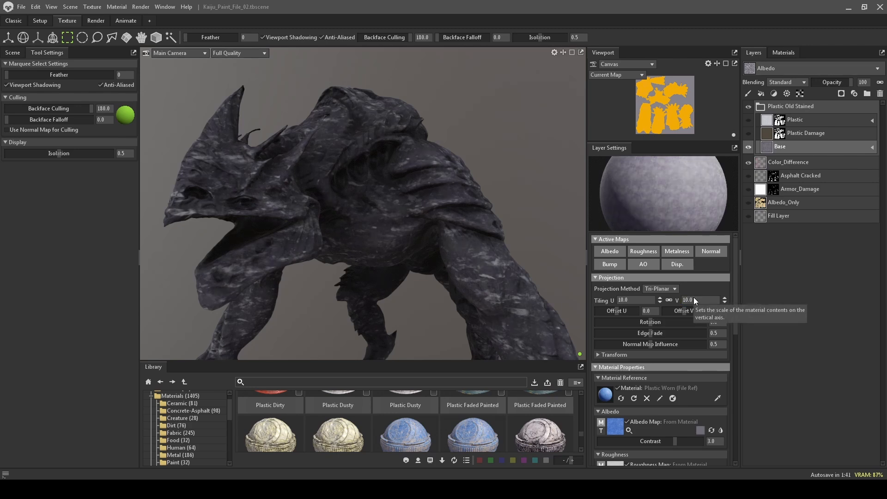
Expand the layers nested under Base and set the Color Mask's mask value to 0.032 and contrast to 5.832.
double_click(764, 146)
click(767, 146)
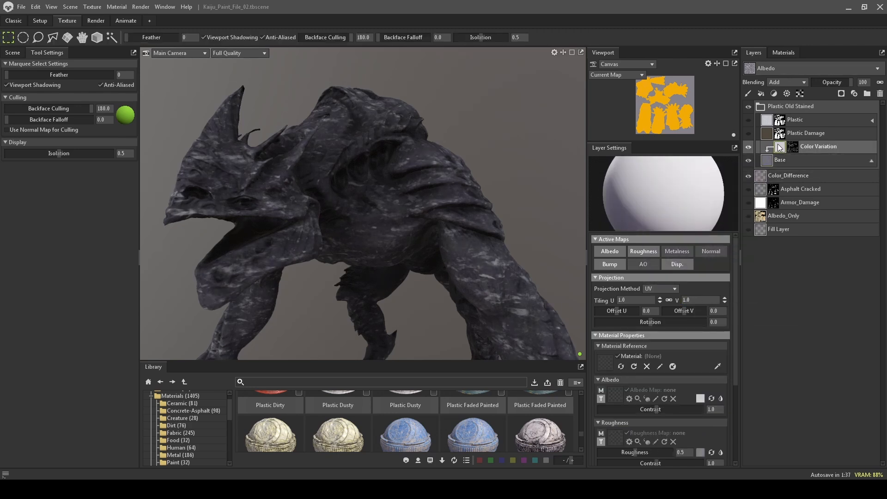
text(1)
click(793, 149)
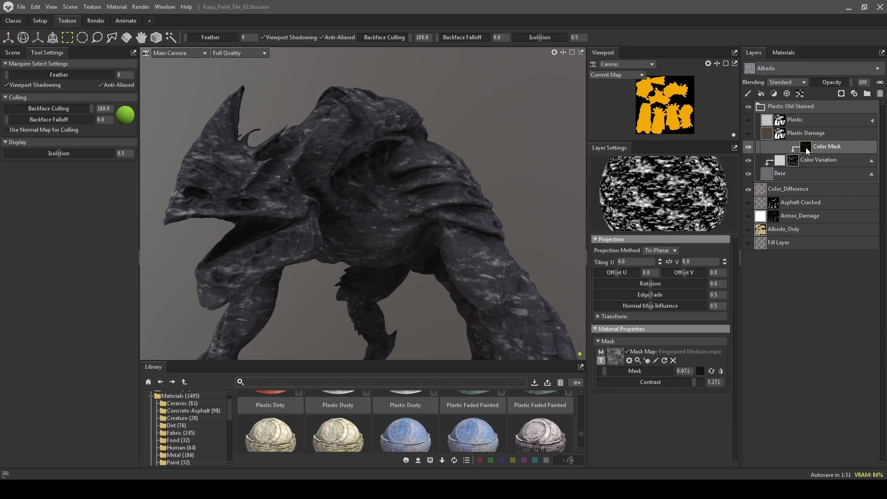
click(748, 147)
click(748, 146)
mouse_move(601, 375)
mouse_down()
mouse_move(611, 375)
mouse_move(594, 375)
mouse_move(601, 375)
mouse_up()
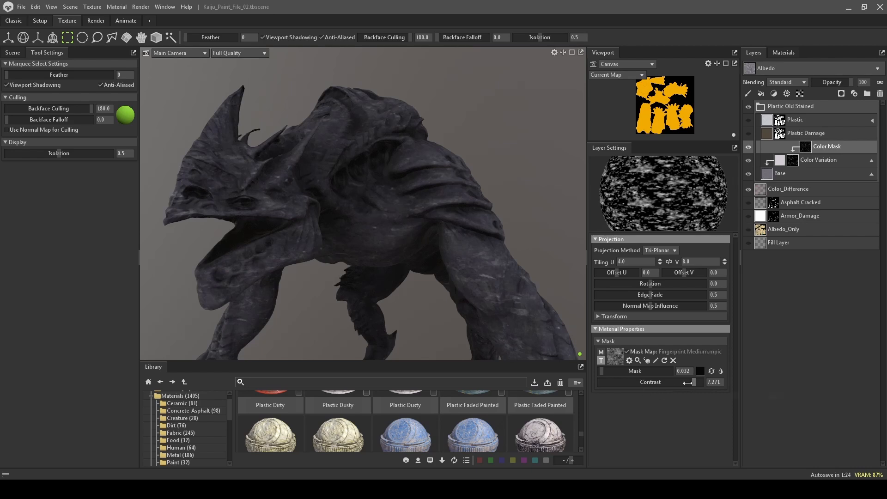
mouse_move(687, 383)
mouse_down()
mouse_move(643, 383)
mouse_move(688, 382)
mouse_up()
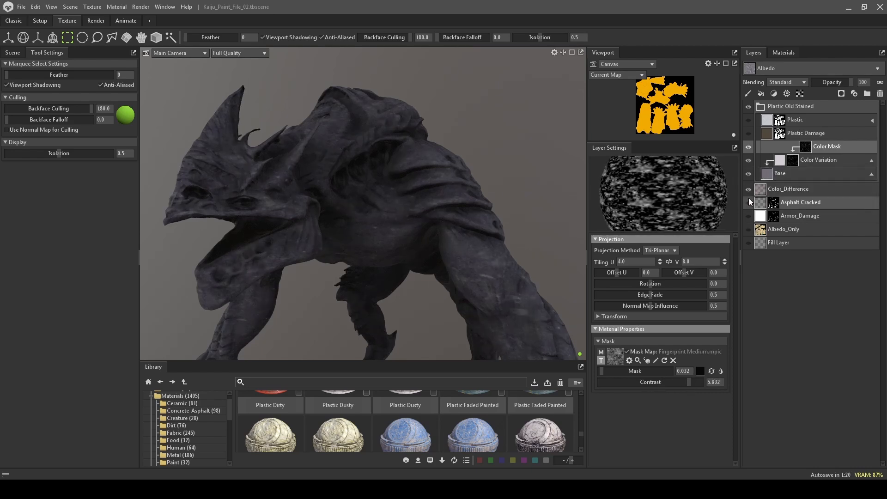
Raise the Base layer's albedo contrast to 6.855 and check the pattern on the kaiju.
click(769, 173)
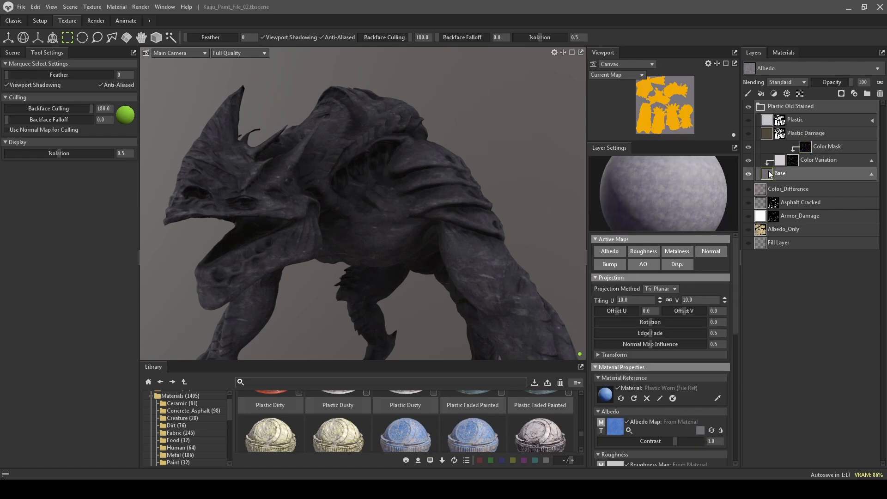
scroll(678, 373, down, 3)
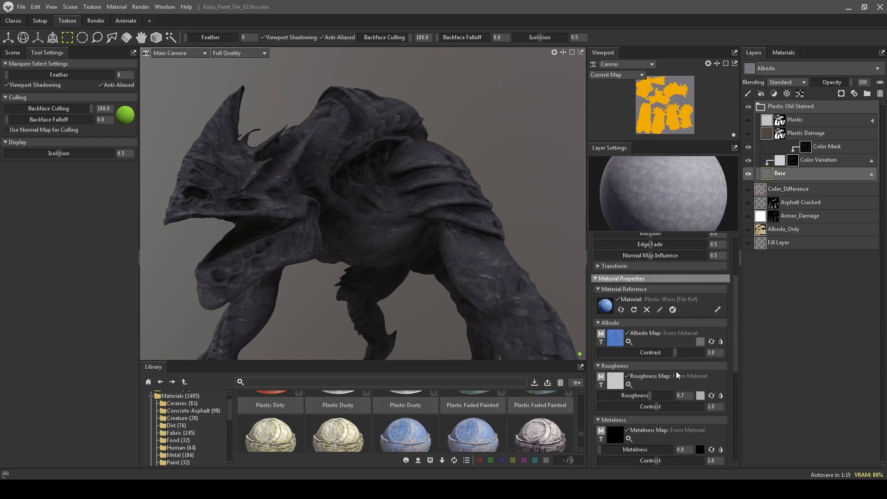
drag(669, 354, 692, 361)
scroll(470, 273, up, 4)
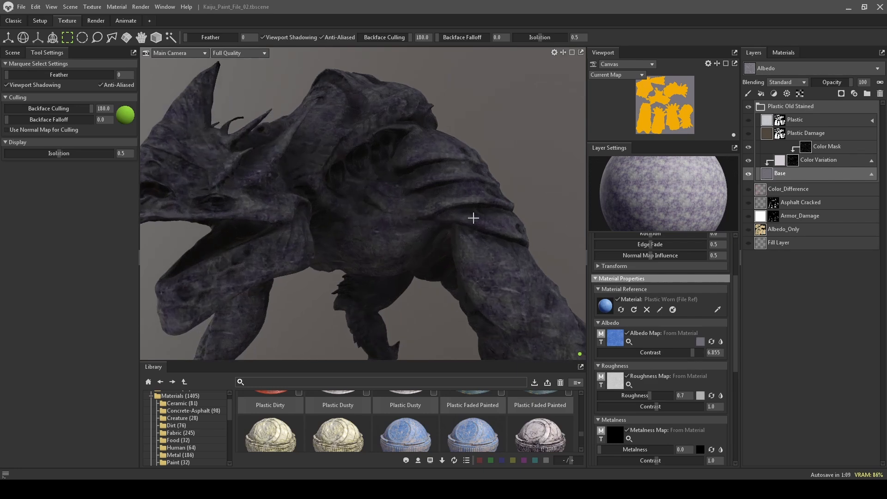
scroll(473, 218, down, 3)
mouse_move(504, 163)
alt+mouse_down()
mouse_move(519, 159)
mouse_move(462, 149)
mouse_move(515, 152)
alt+mouse_up()
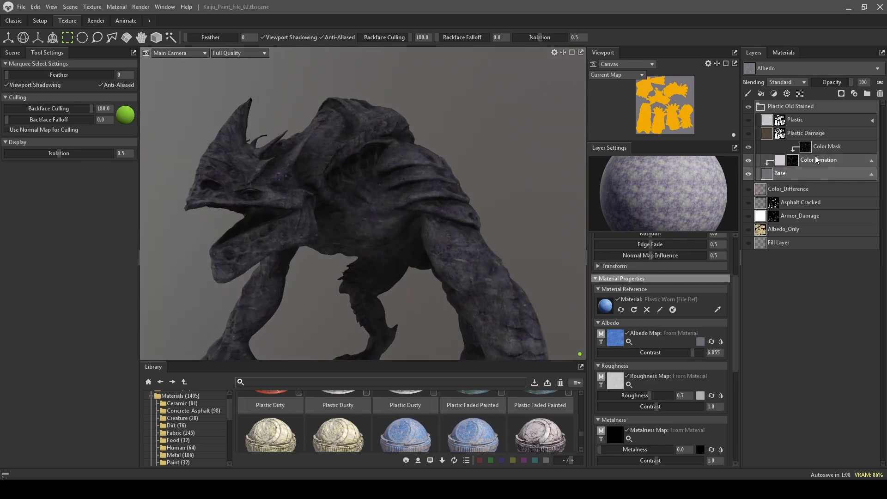
Try Add on the Base layer before setting its blending to Multiply, and show the Fill Layer and Albedo_Only layers.
click(800, 82)
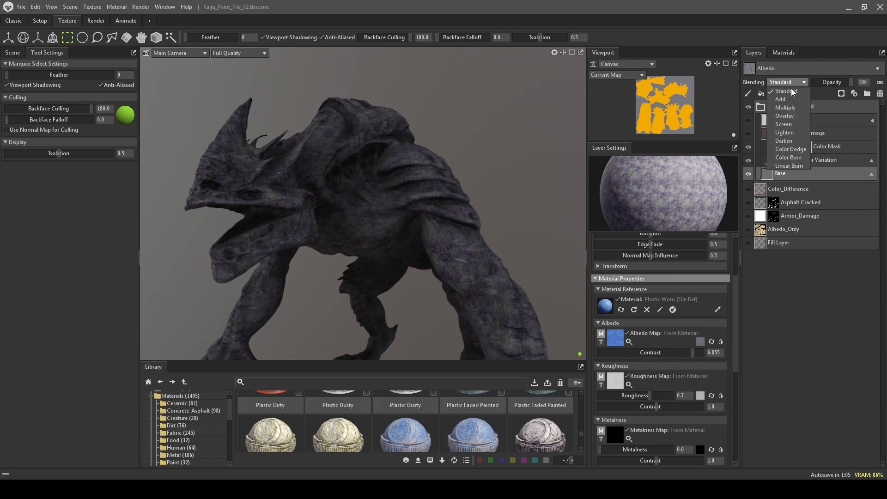
click(781, 99)
click(787, 82)
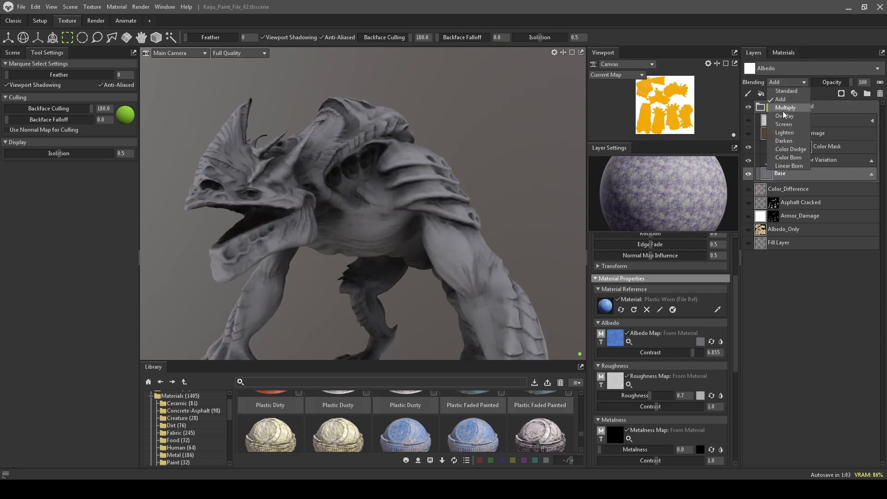
click(783, 111)
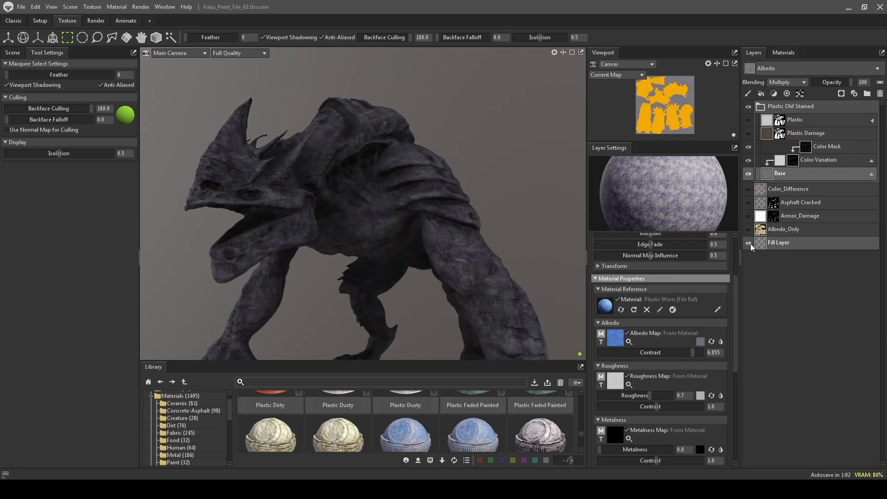
click(749, 231)
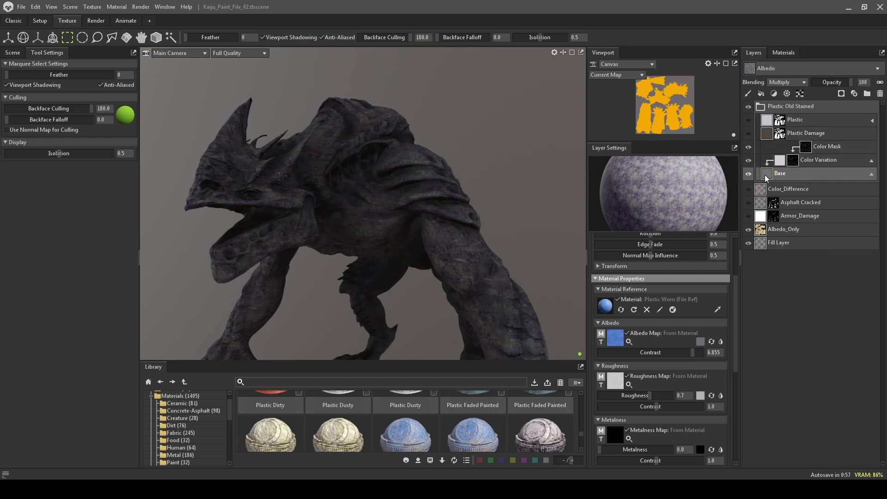
Try Overlay, Screen and Lighten blending on the Base layer, and set it to Darken at 65 opacity.
click(762, 108)
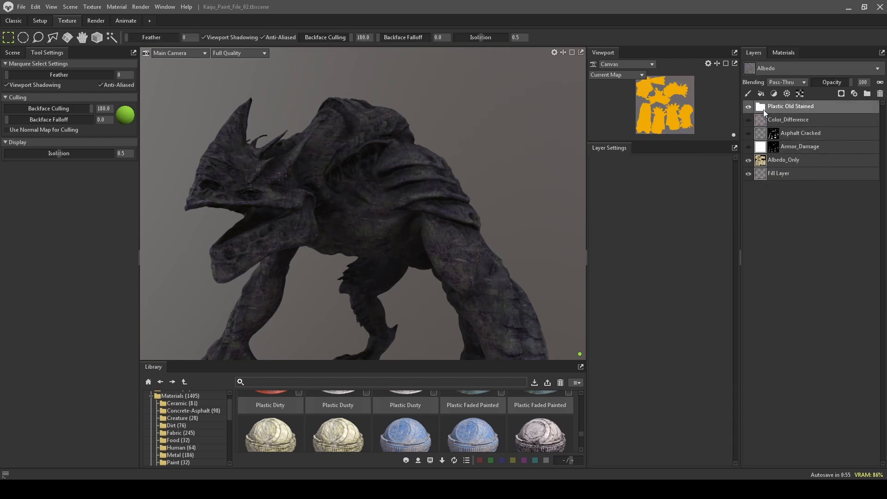
click(763, 109)
click(768, 174)
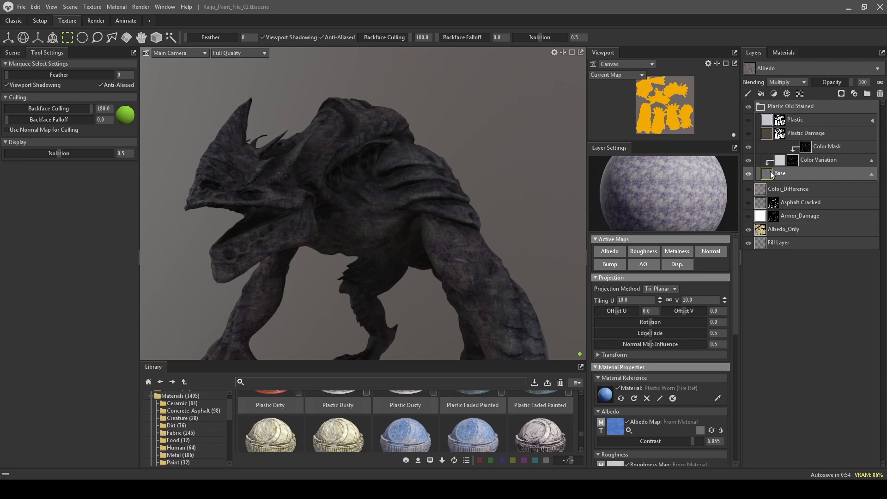
click(788, 82)
click(788, 116)
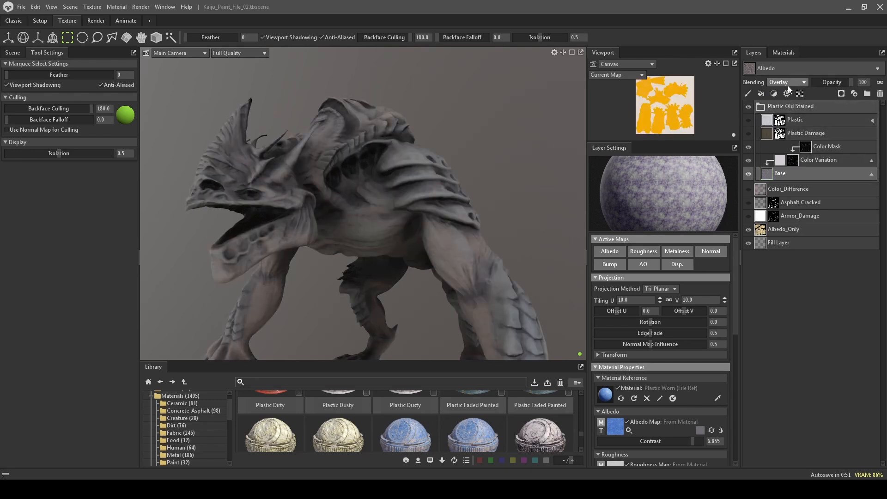
click(783, 124)
click(793, 80)
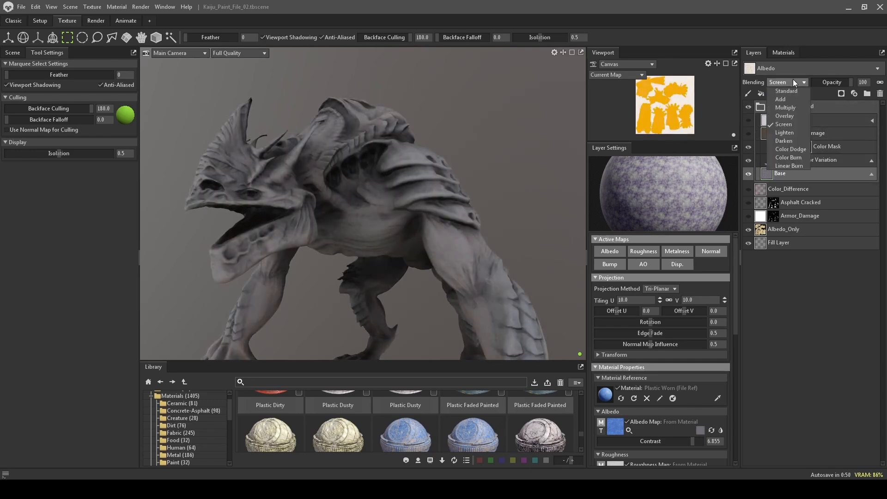
click(788, 132)
click(794, 83)
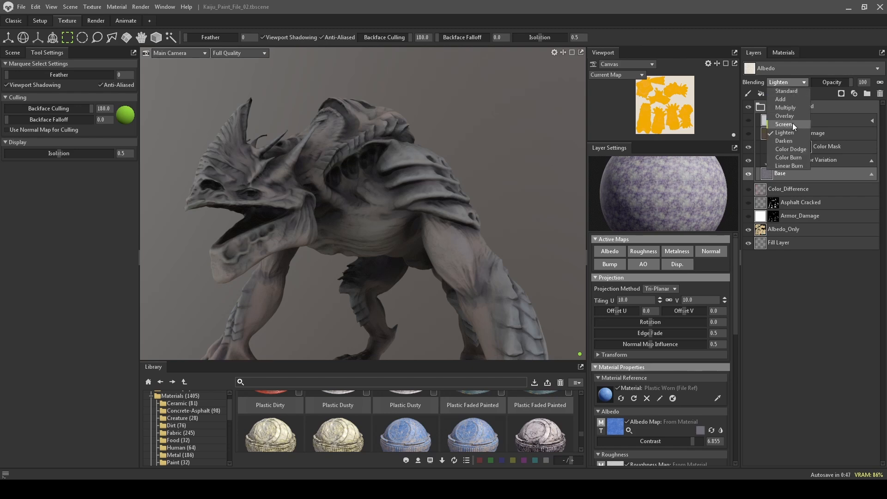
click(792, 144)
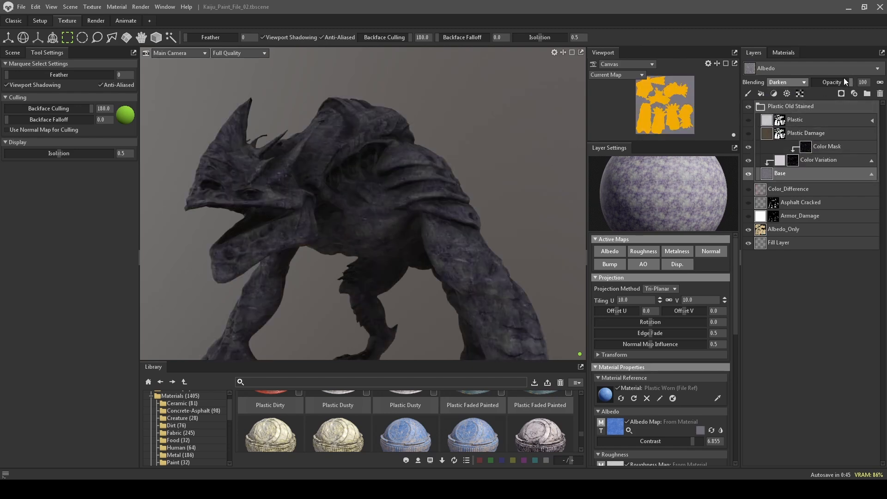
mouse_move(844, 81)
mouse_down()
mouse_move(810, 90)
mouse_move(831, 90)
mouse_up()
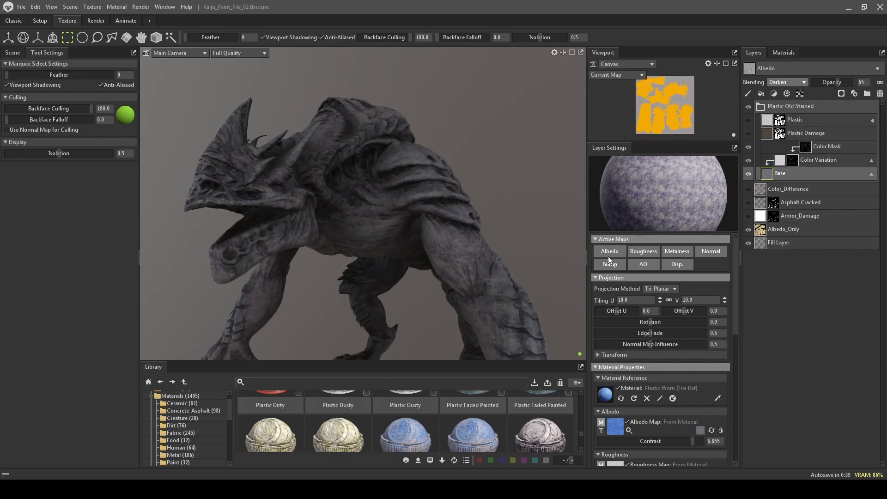
Turn off the Base layer's Roughness and Metalness maps and toggle its visibility to compare the result.
click(641, 250)
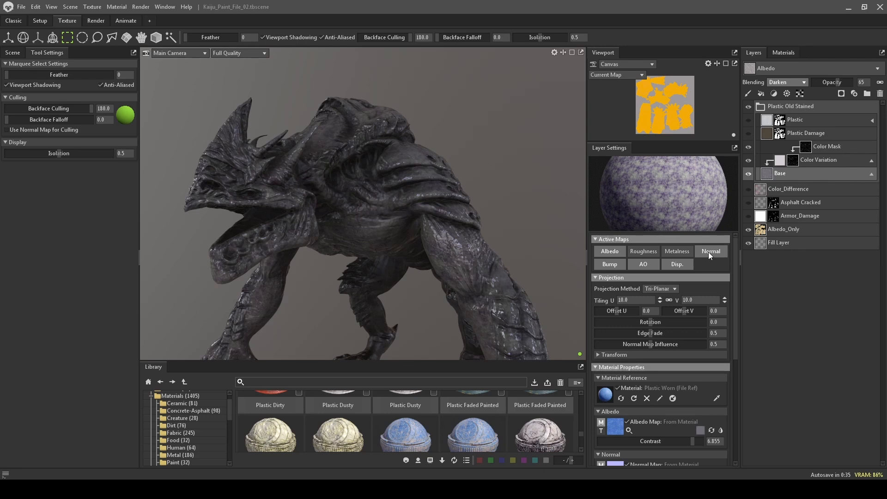
click(747, 174)
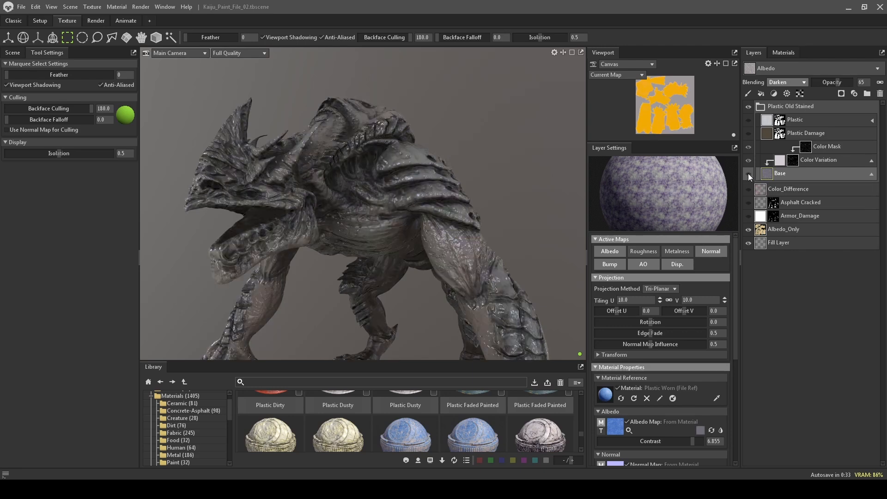
click(748, 173)
click(747, 173)
click(747, 173)
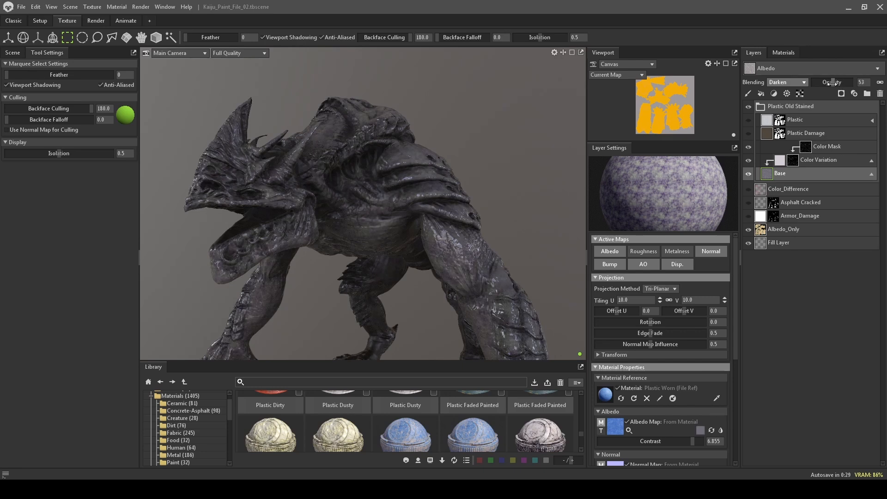
Lower the Base layer's opacity to 51 and try Add blending at 100 opacity.
mouse_move(832, 82)
mouse_down()
mouse_move(814, 84)
mouse_move(834, 91)
mouse_up()
click(788, 84)
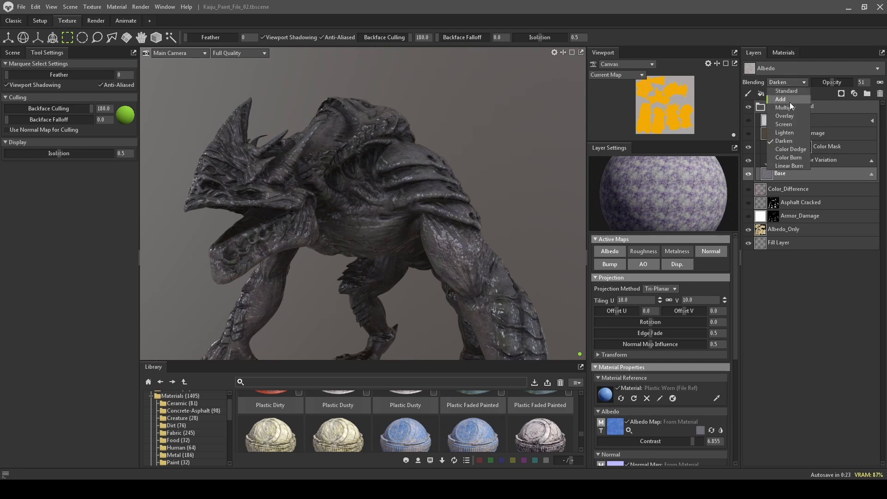
click(789, 101)
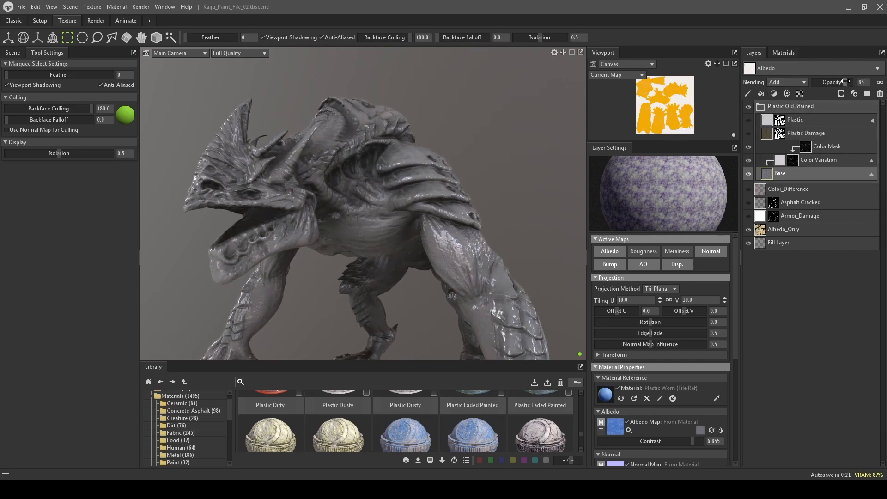
drag(835, 81, 870, 82)
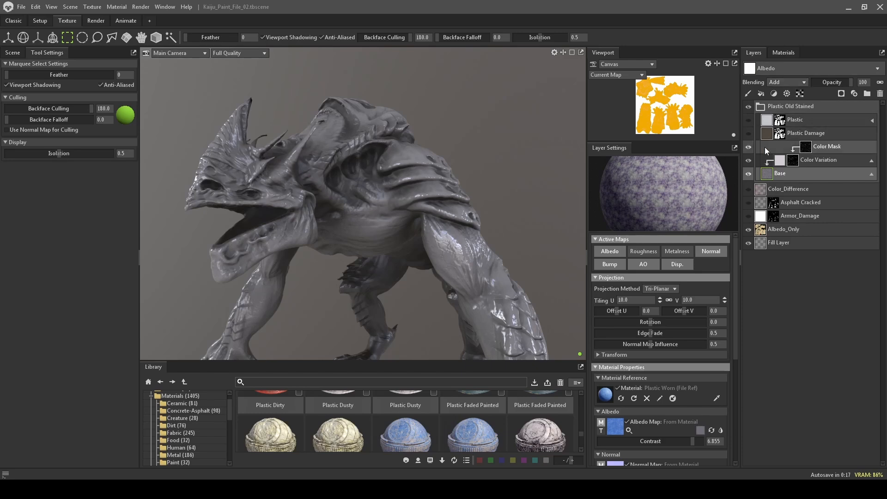
Set the Base layer's blending to Multiply and its opacity to 51.
click(790, 84)
click(785, 108)
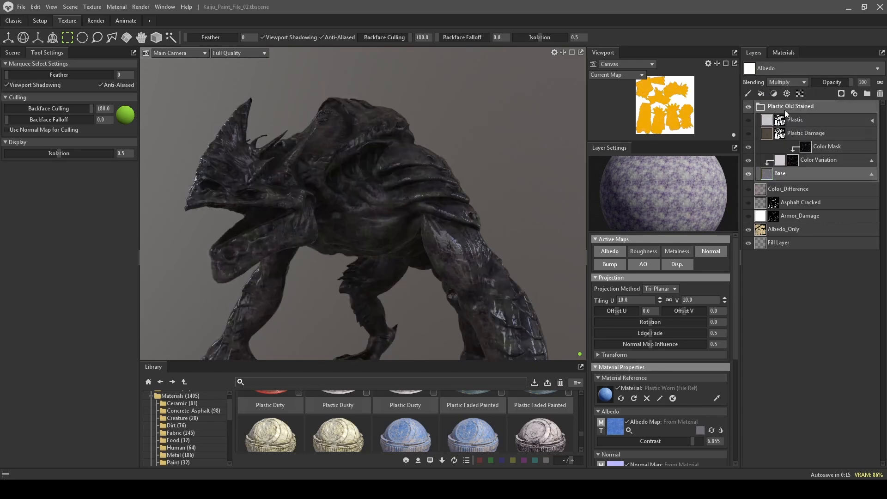
mouse_move(843, 80)
mouse_down()
mouse_move(802, 93)
mouse_move(836, 85)
mouse_up()
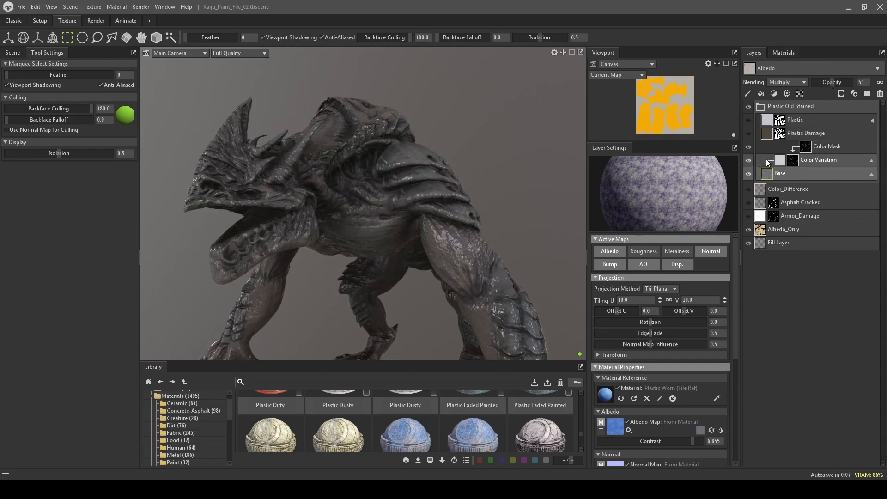
Collapse the layers nested under Base and toggle its visibility to compare the kaiju with and without it.
double_click(767, 173)
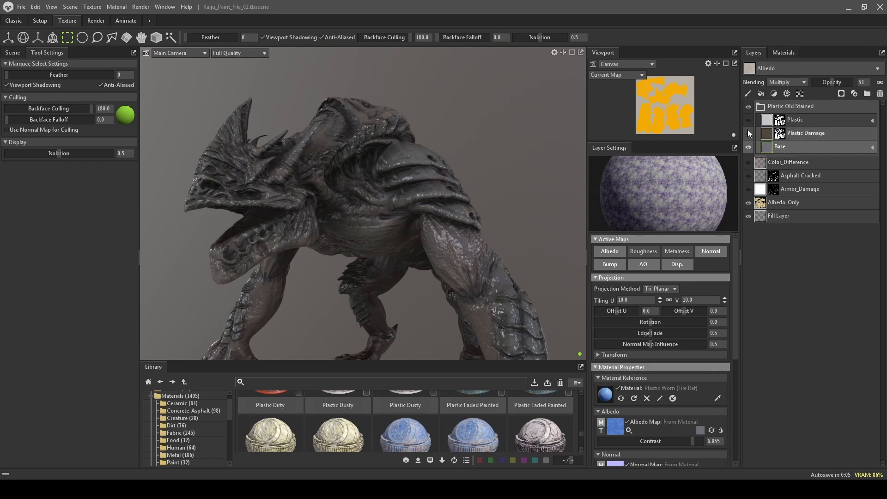
click(749, 147)
click(749, 147)
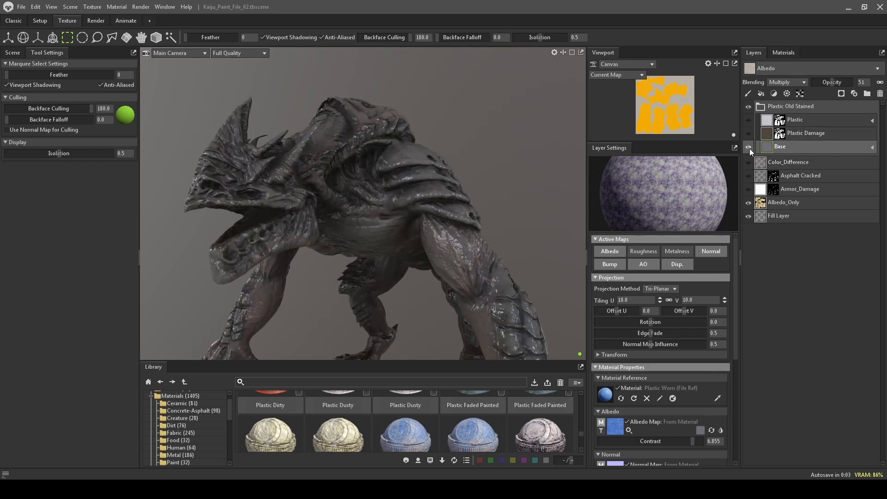
Show the Plastic Damage layer and examine the kaiju from several angles.
click(749, 133)
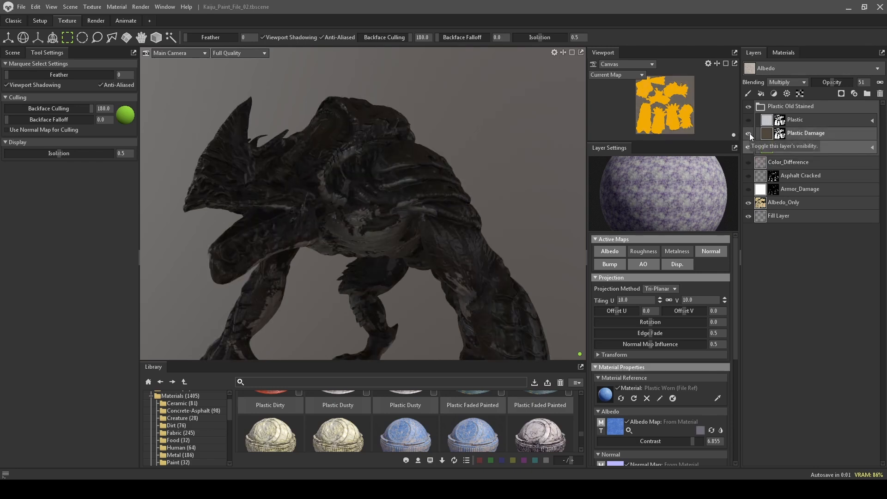
alt+drag(496, 143, 457, 146)
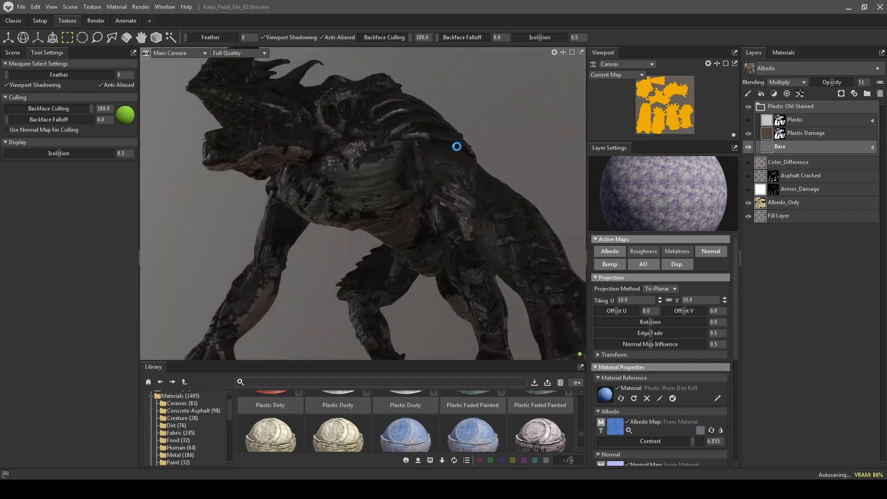
alt+right_drag(458, 146, 509, 180)
alt+right_drag(503, 234, 505, 164)
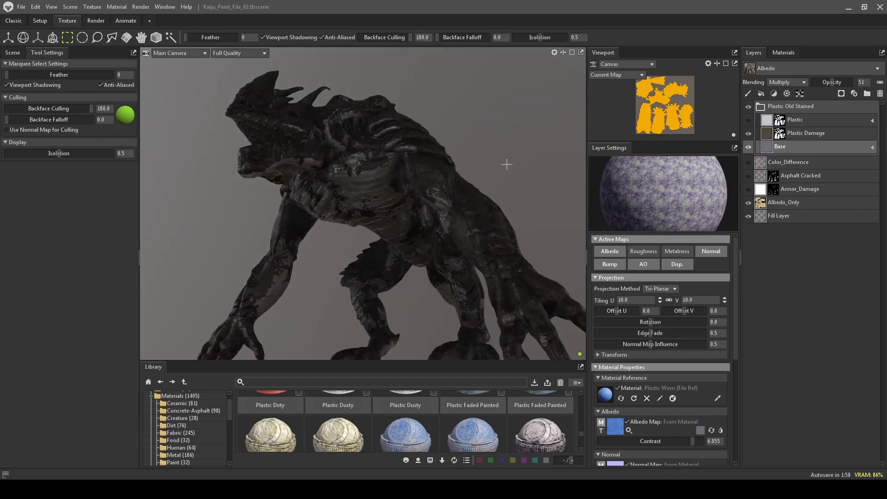
alt+drag(504, 164, 532, 183)
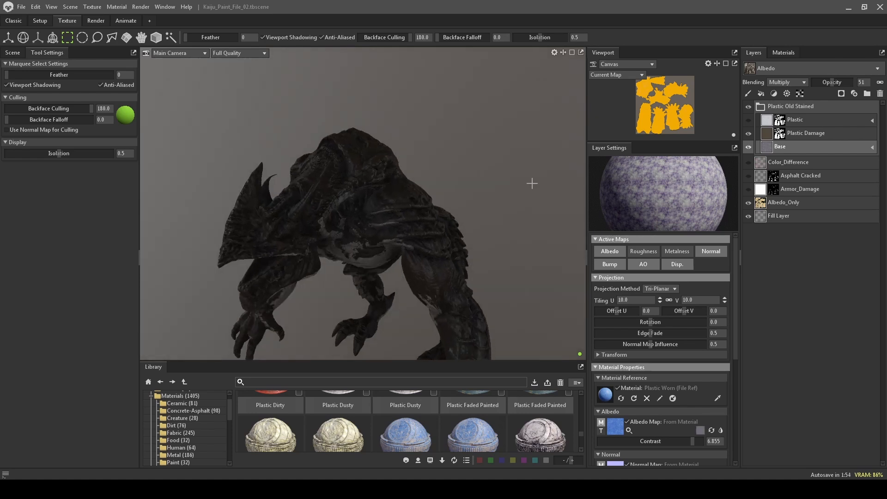
Expand the Plastic Damage layer's mask and toggle the Damage Mask's visibility to check its effect.
click(769, 132)
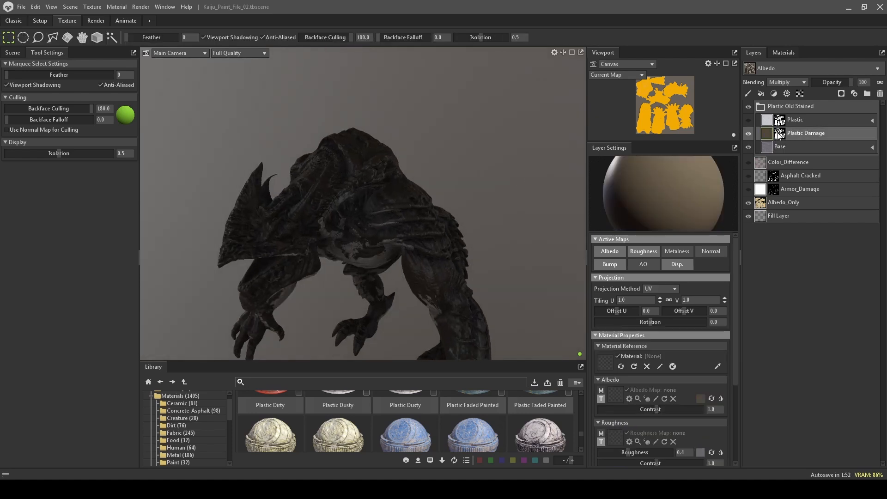
click(779, 133)
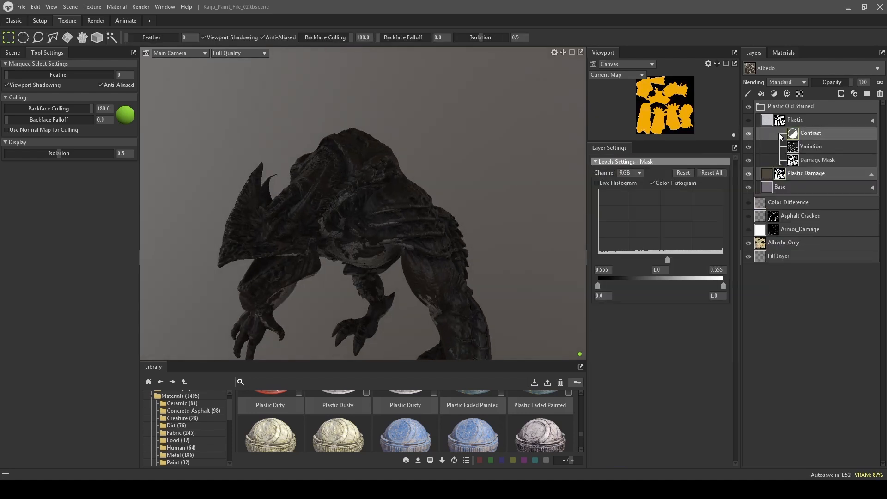
click(821, 160)
click(748, 161)
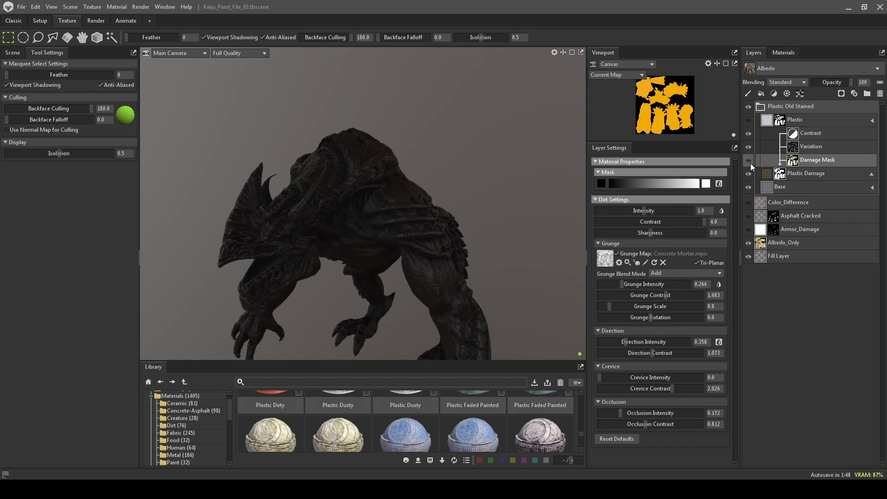
click(748, 160)
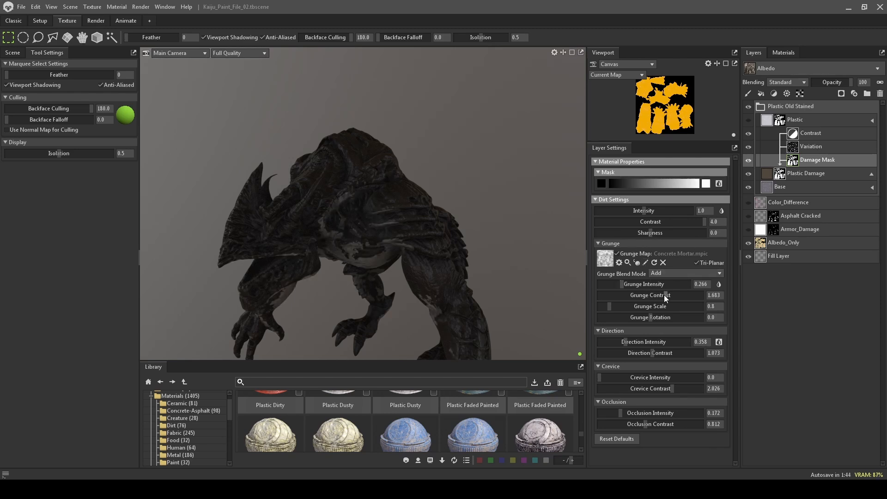
Set the Damage Mask's grunge scale to 1 and check the damage pattern on the kaiju.
click(714, 307)
text(1)
key(Return)
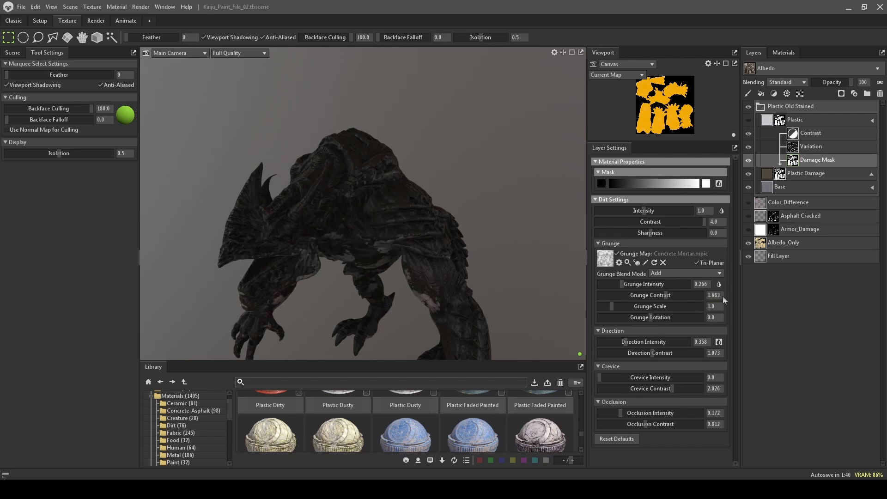
alt+drag(453, 168, 496, 126)
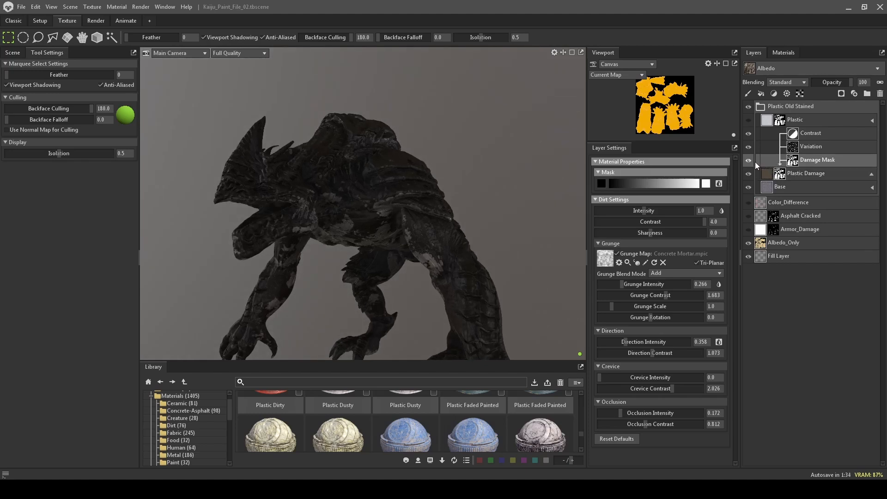
Set the Plastic Damage layer's albedo contrast to 0.883 and lighten its albedo color to a muted greyish brown.
click(767, 172)
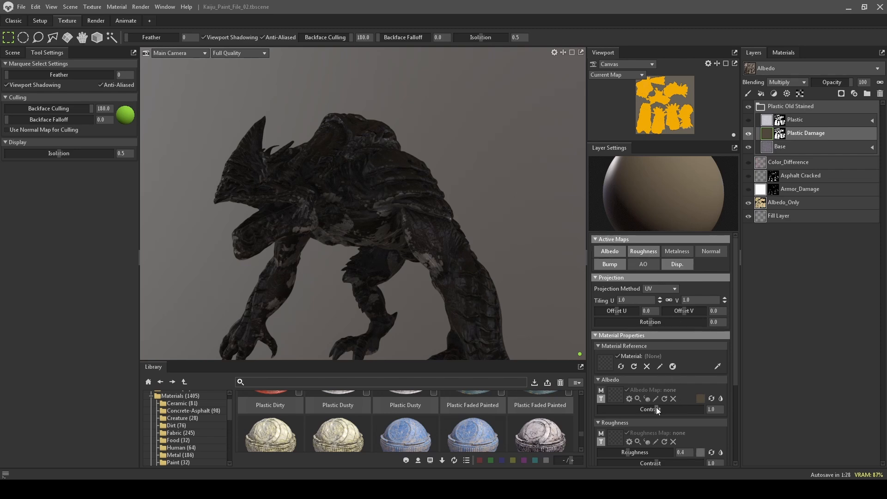
mouse_move(658, 410)
mouse_down()
mouse_move(646, 413)
mouse_move(655, 422)
mouse_up()
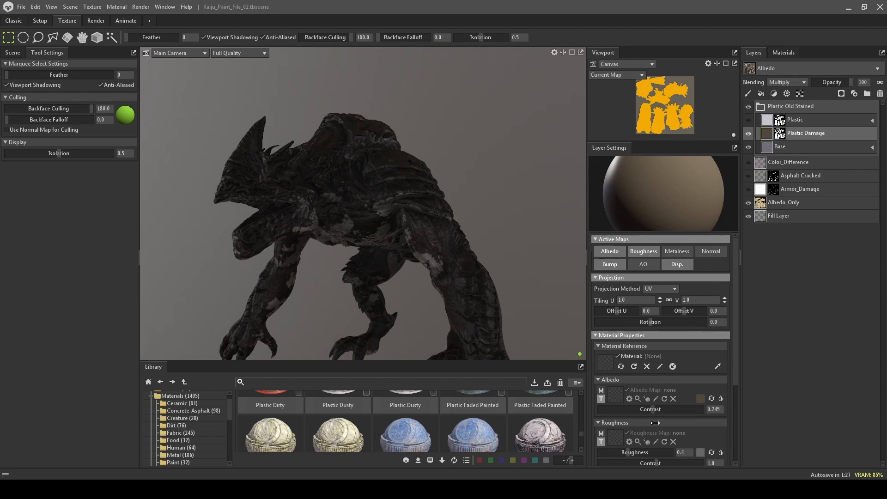
click(700, 398)
drag(488, 258, 485, 227)
drag(484, 171, 644, 126)
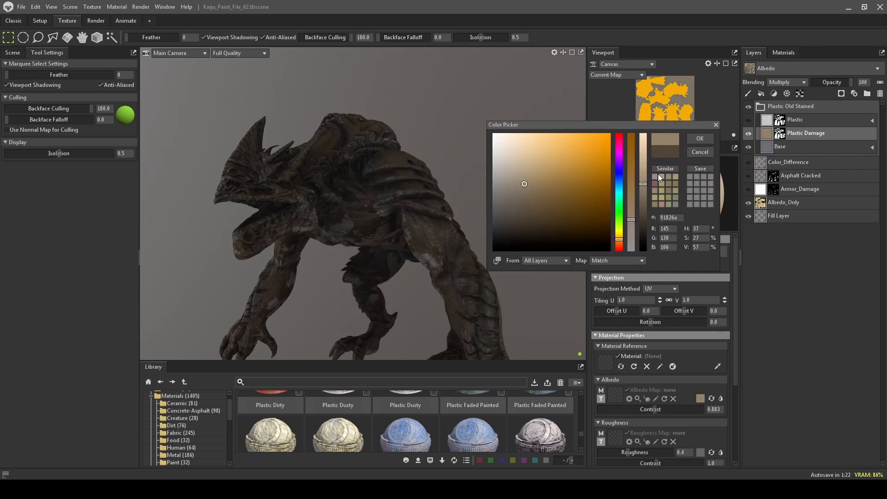
mouse_move(644, 186)
mouse_down()
mouse_move(645, 238)
mouse_move(643, 189)
mouse_up()
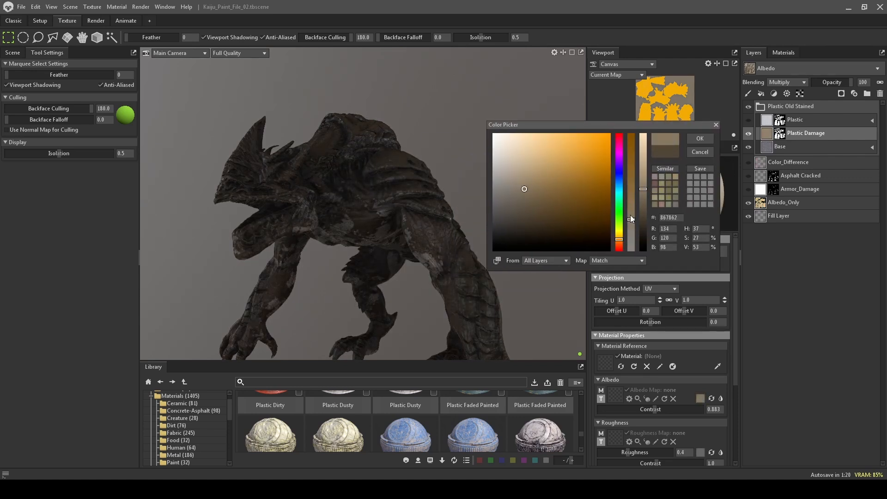
mouse_move(631, 219)
mouse_down()
mouse_move(633, 250)
mouse_move(637, 229)
mouse_up()
click(700, 138)
alt+drag(511, 134, 497, 162)
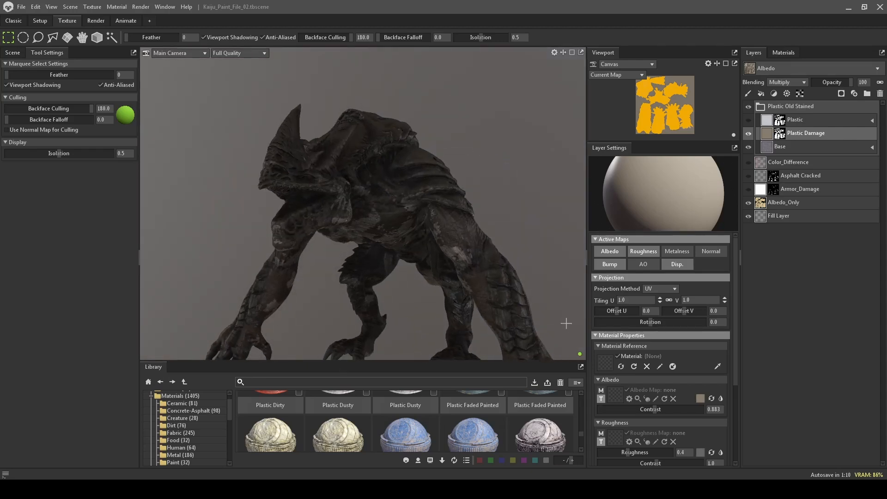
Set the Plastic Damage layer's UV tiling to 10 in both directions.
click(767, 134)
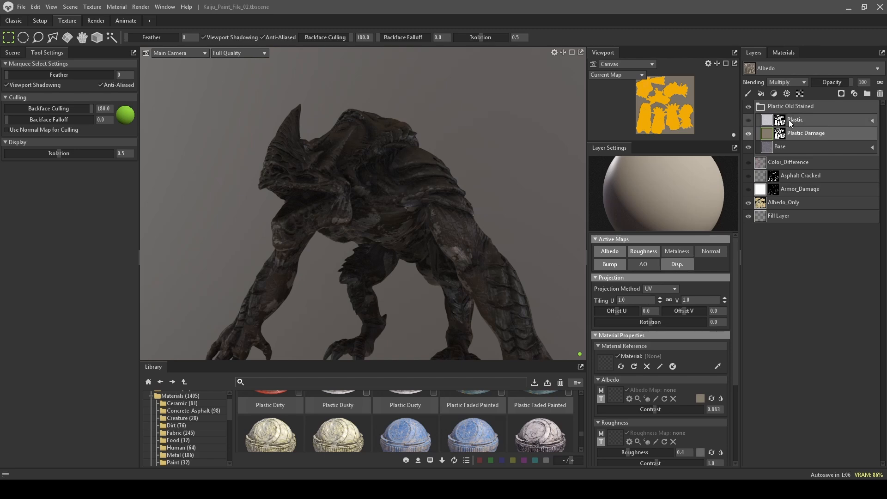
click(640, 298)
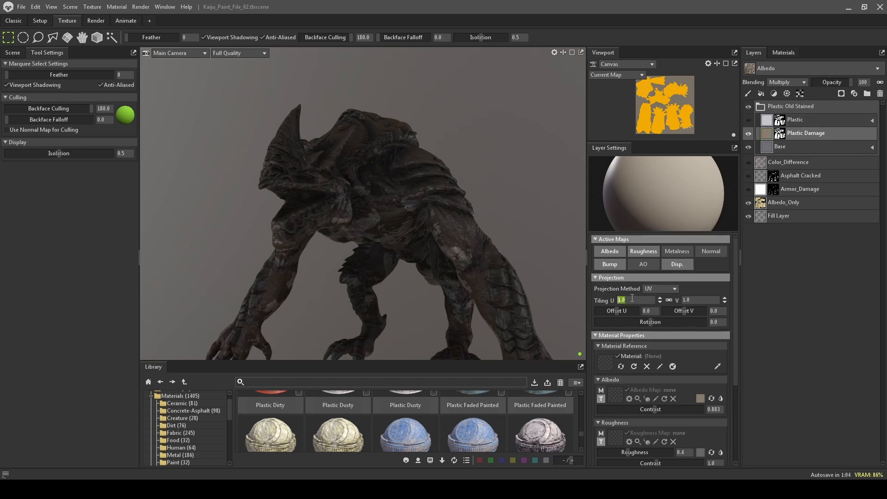
text(10)
key(Return)
scroll(479, 224, up, 3)
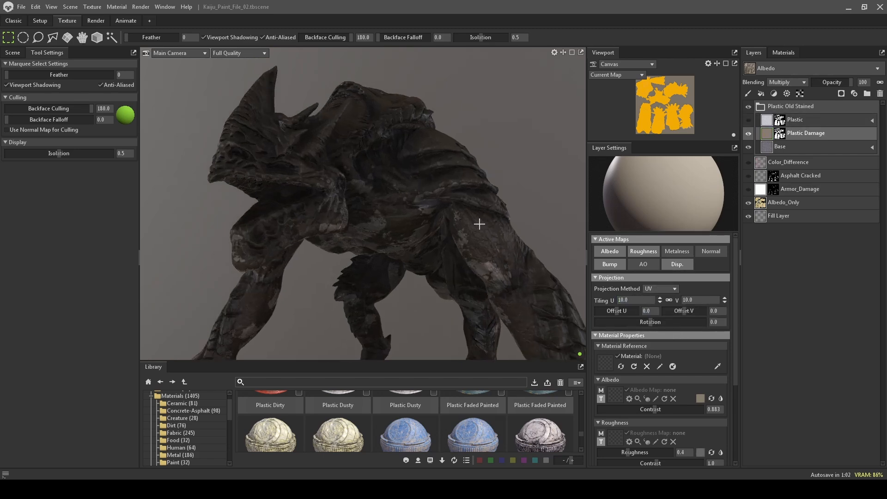
Switch the Plastic Damage layer's blending to Standard and set its albedo contrast to 1.627.
click(789, 82)
click(791, 92)
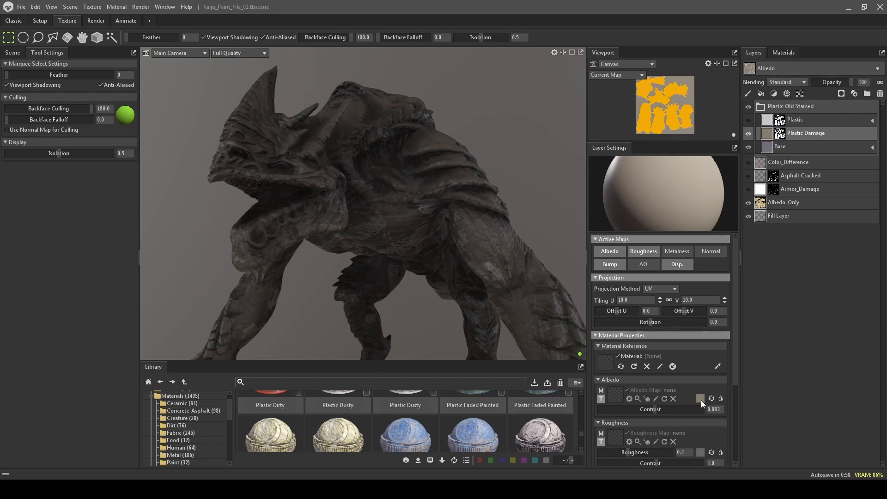
mouse_move(664, 410)
mouse_down()
mouse_move(683, 410)
mouse_move(595, 408)
mouse_move(702, 409)
mouse_move(664, 402)
mouse_up()
scroll(664, 403, down, 3)
scroll(678, 359, down, 2)
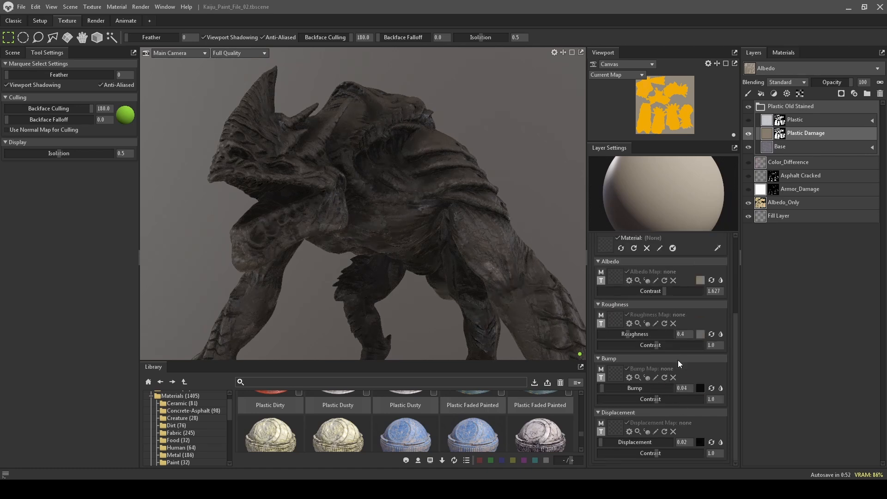
scroll(673, 345, up, 5)
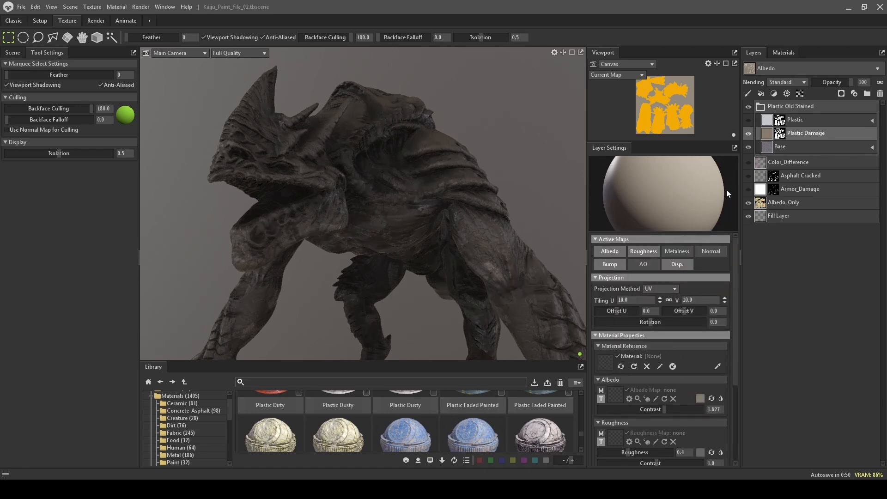
Expand the Plastic Damage mask and set its Variation layer's mask value to 0.429 and contrast to 9.821.
click(779, 134)
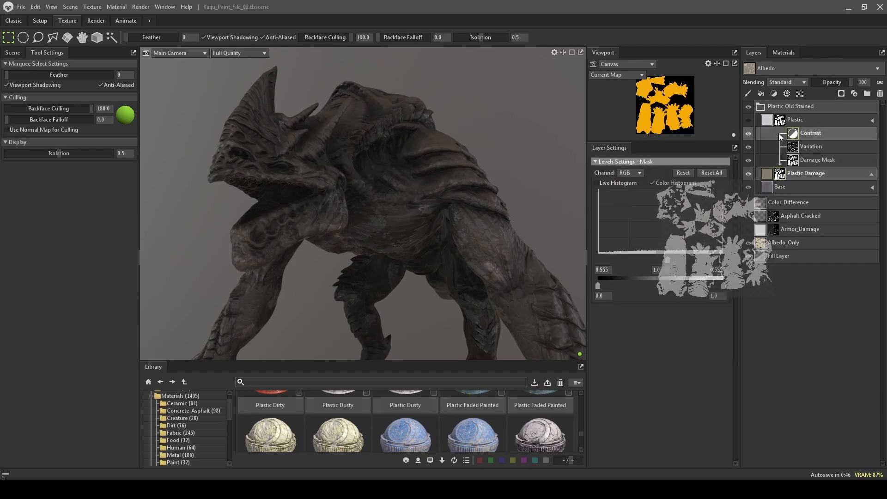
click(816, 146)
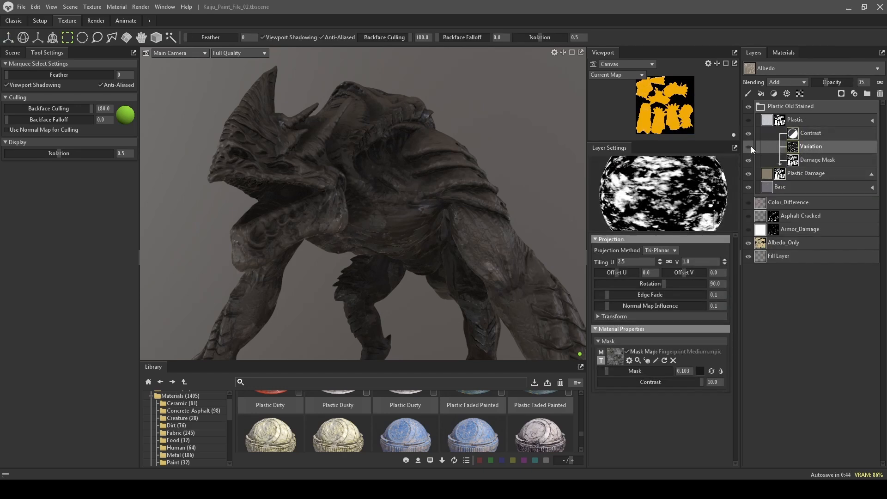
ctrl+click(791, 137)
click(611, 369)
drag(611, 367, 630, 370)
mouse_move(700, 382)
mouse_down()
mouse_move(642, 383)
mouse_move(700, 382)
mouse_move(662, 382)
mouse_move(702, 370)
mouse_up()
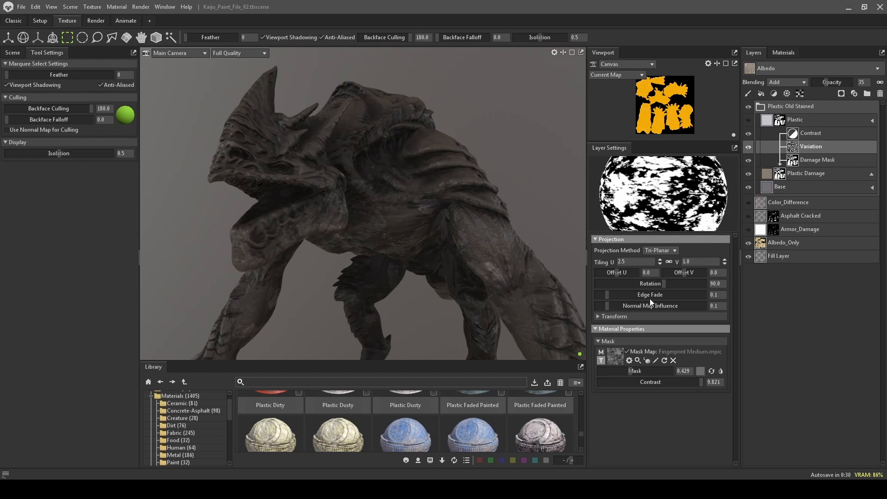
Set the Variation layer's projection to rotation 200, U offset 0.705 and edge fade 0.158.
drag(665, 282, 681, 283)
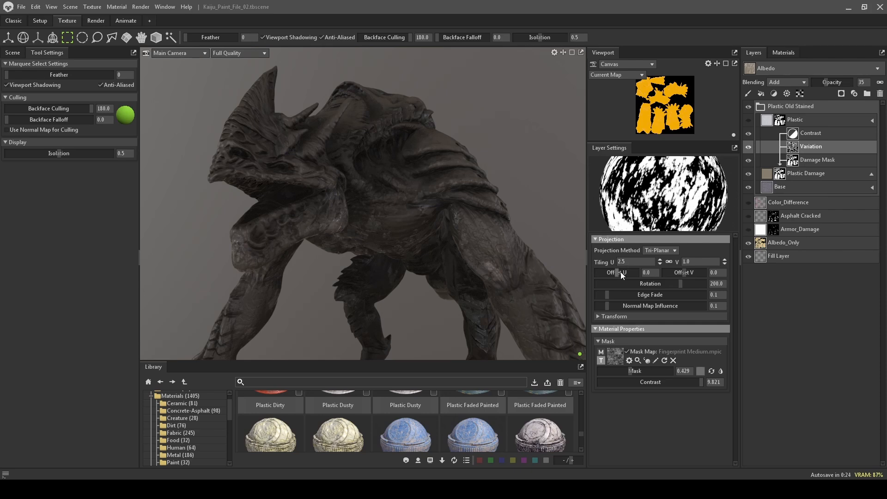
drag(620, 273, 631, 274)
alt+drag(530, 164, 512, 60)
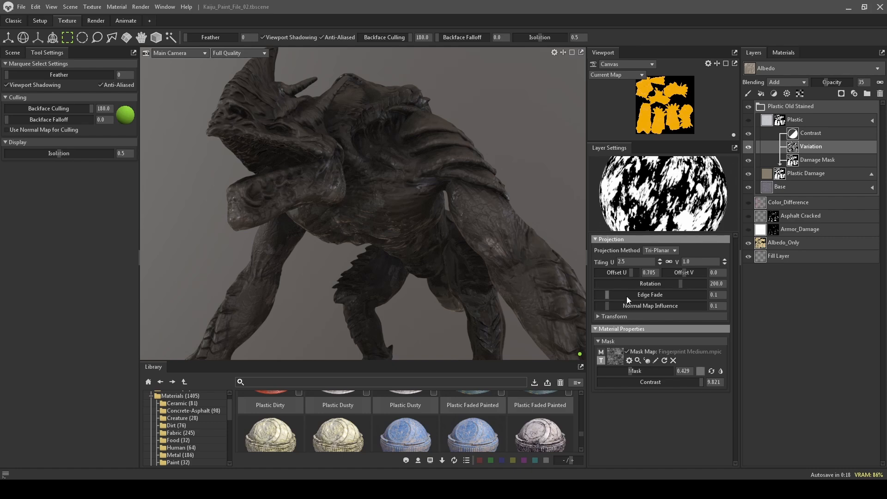
mouse_move(616, 296)
mouse_down()
mouse_move(660, 296)
mouse_move(605, 296)
mouse_move(684, 299)
mouse_move(596, 298)
mouse_move(614, 306)
mouse_up()
Try lowering the black input level of the Contrast adjustment in the Plastic Damage mask.
click(753, 135)
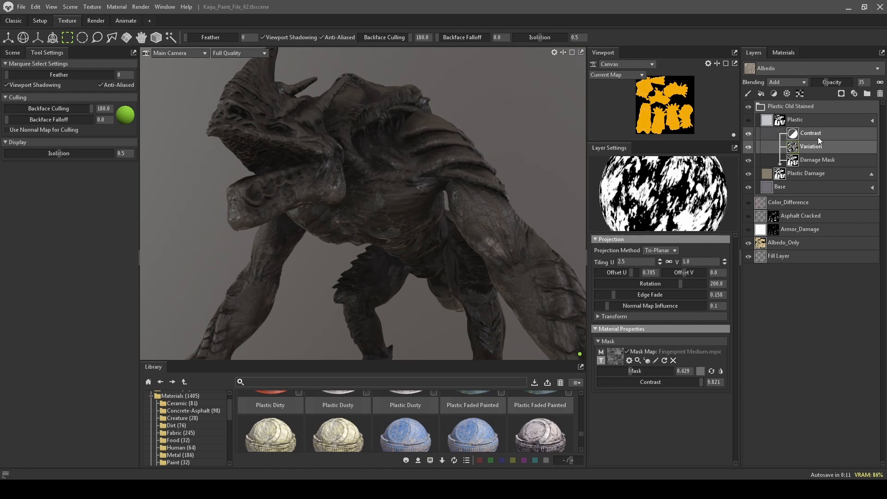
click(748, 134)
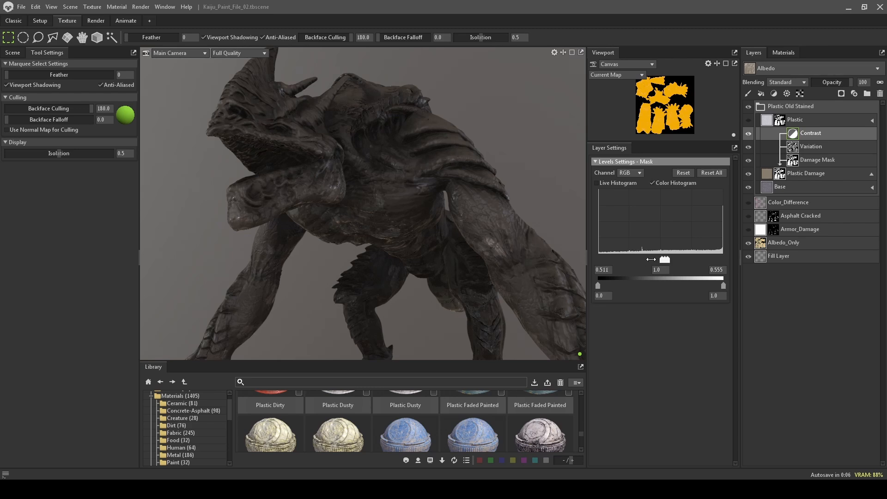
mouse_move(650, 259)
mouse_down()
mouse_move(629, 258)
mouse_move(677, 256)
mouse_move(668, 261)
mouse_up()
alt+drag(547, 142, 539, 160)
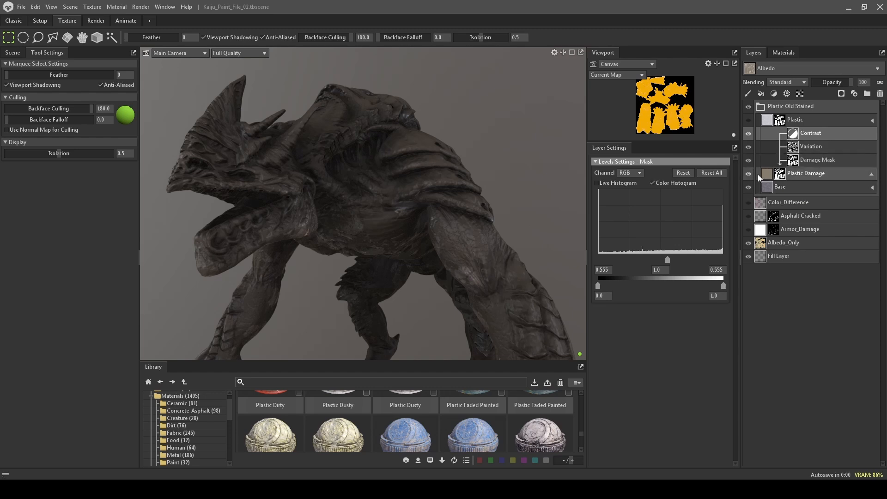
Expand the layers nested under Base and toggle the Color Mask's visibility to check its effect on the kaiju.
click(768, 188)
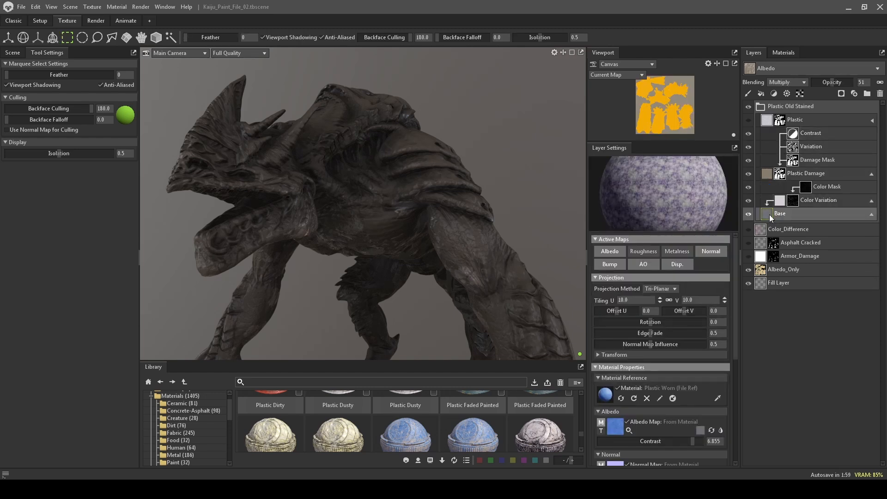
double_click(769, 215)
double_click(769, 188)
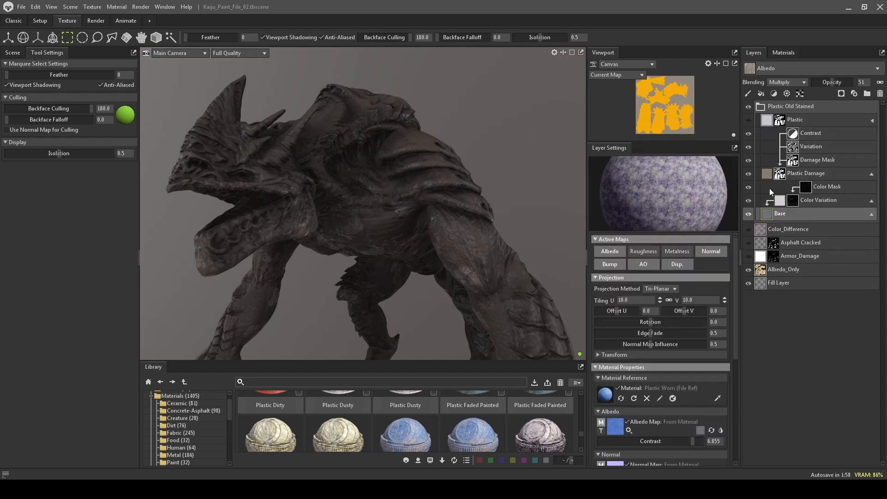
click(824, 201)
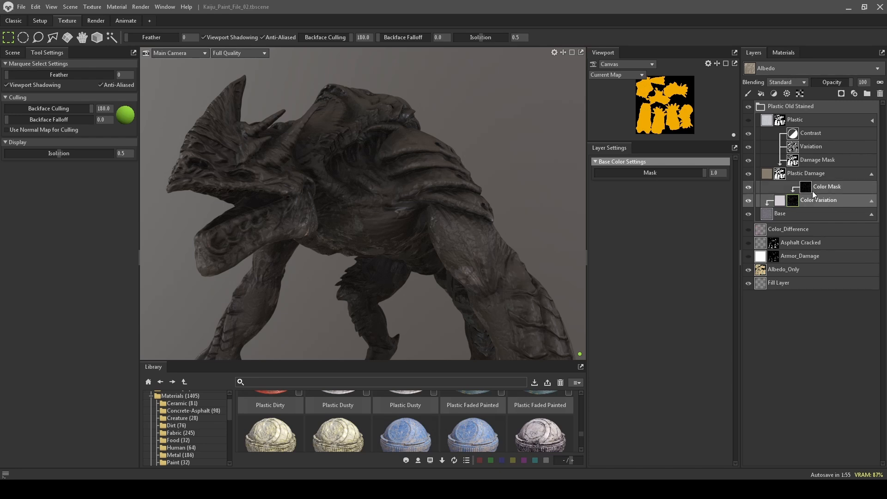
click(811, 187)
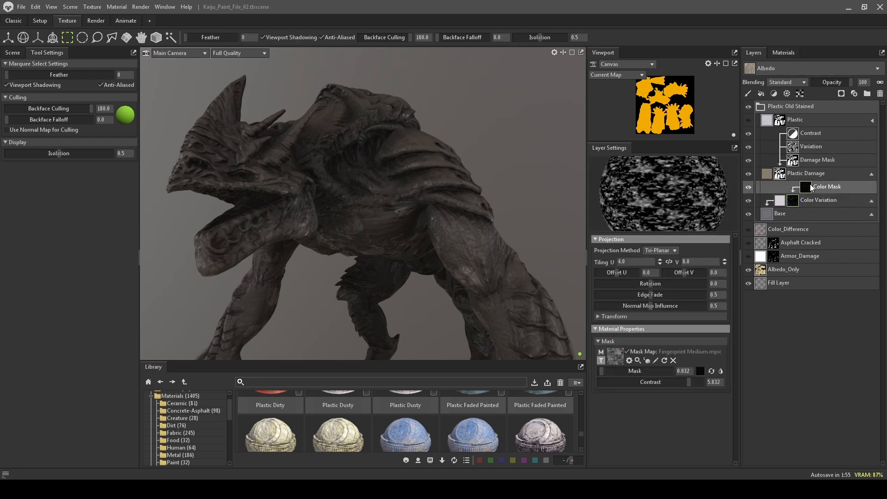
click(749, 187)
click(749, 188)
click(749, 188)
click(749, 187)
click(749, 187)
click(748, 187)
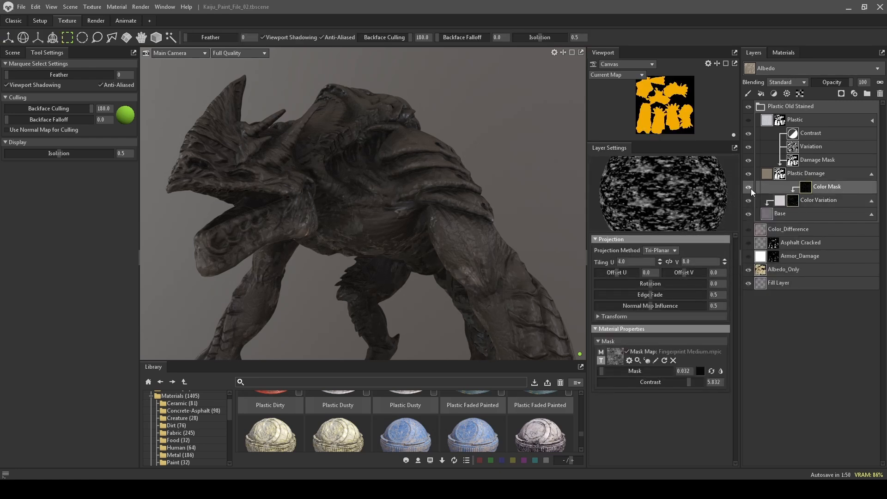
Collapse the Color Variation mask, inspect that layer's fill settings and collapse the layers nested under Base.
double_click(794, 197)
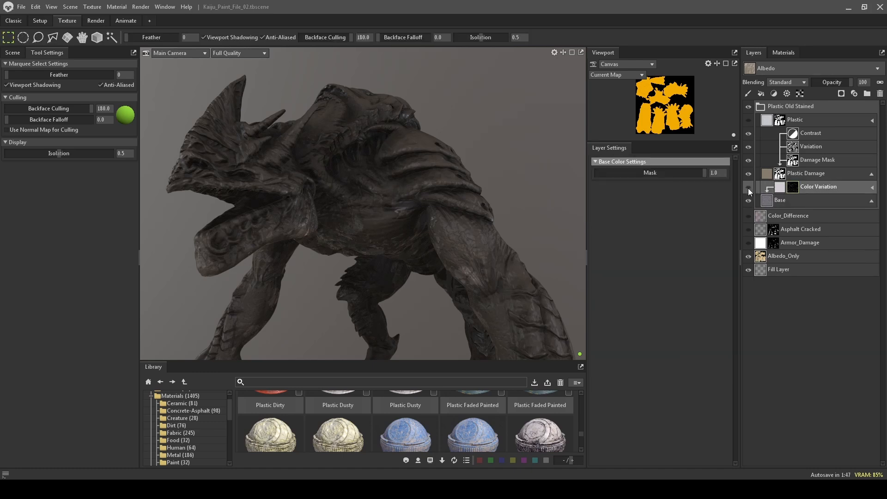
click(783, 190)
click(767, 199)
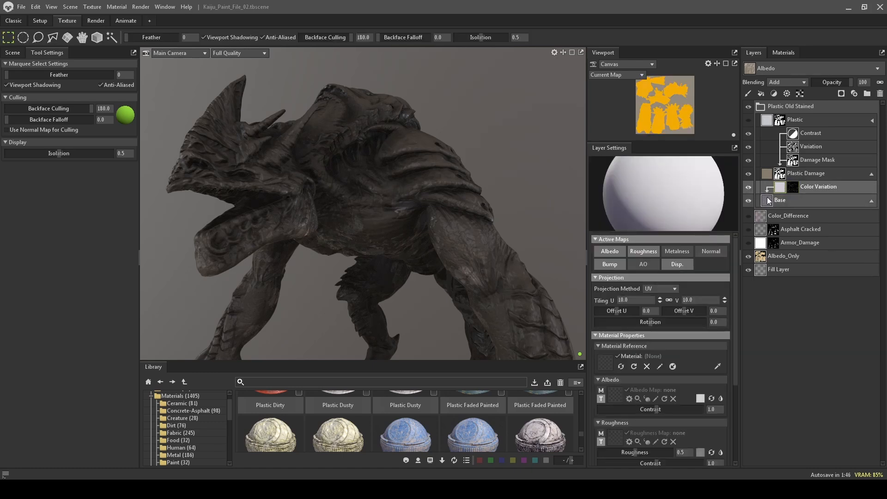
click(767, 175)
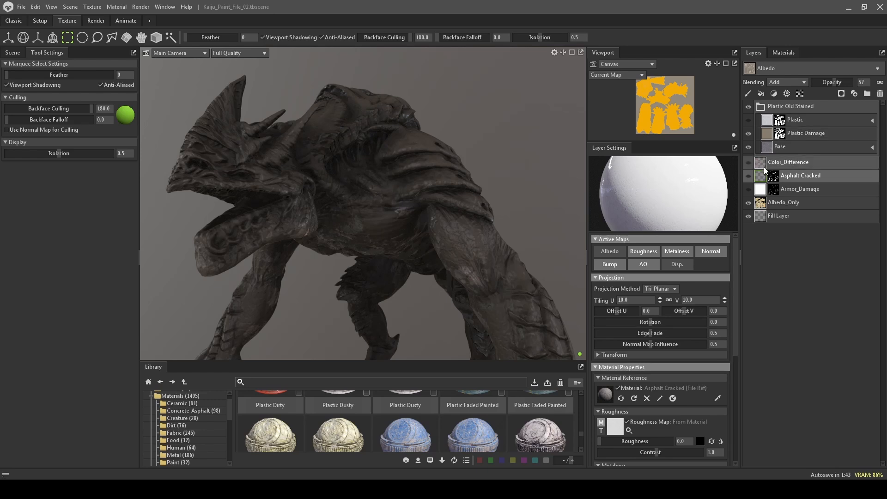
Expand the Plastic Damage mask and Plastic's nested layers, and compare the kaiju with and without Plastic Damage.
click(780, 133)
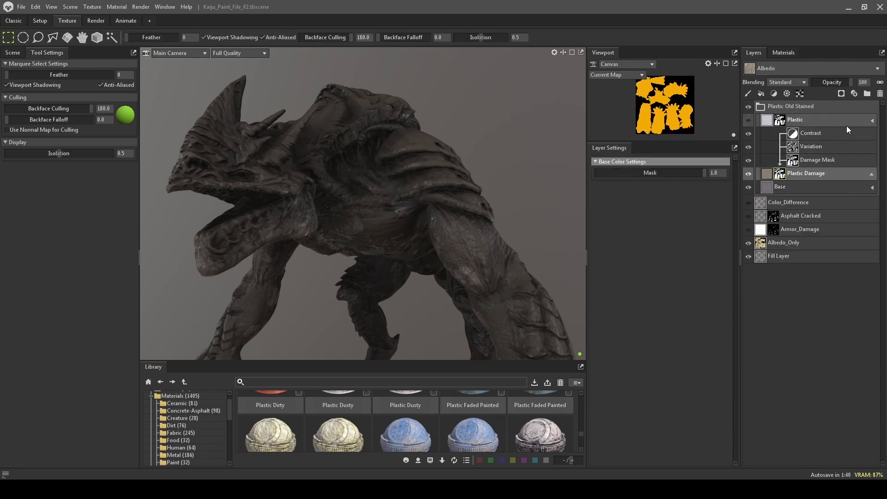
click(871, 120)
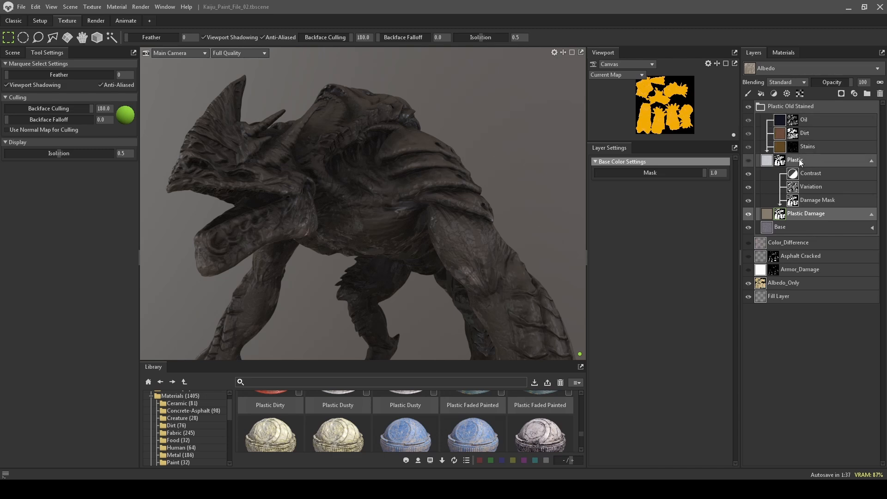
click(749, 214)
click(749, 214)
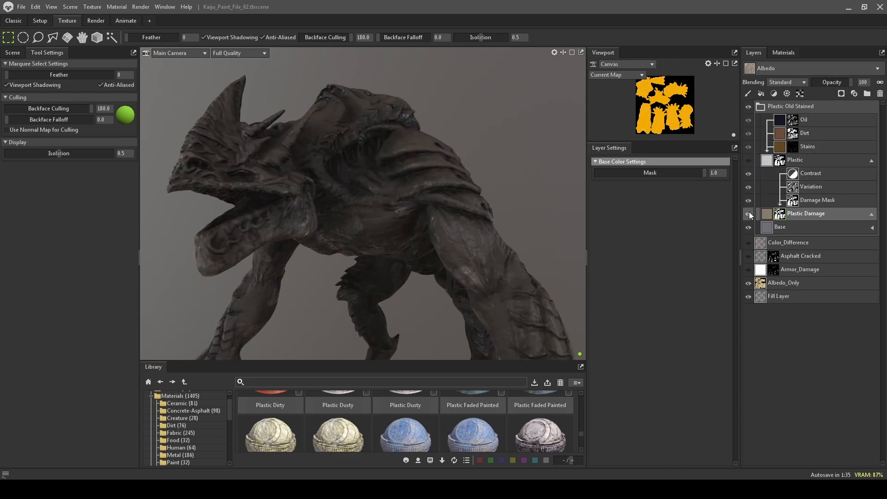
Try the Add, Multiply and Overlay blending modes on the Plastic Damage layer.
click(770, 215)
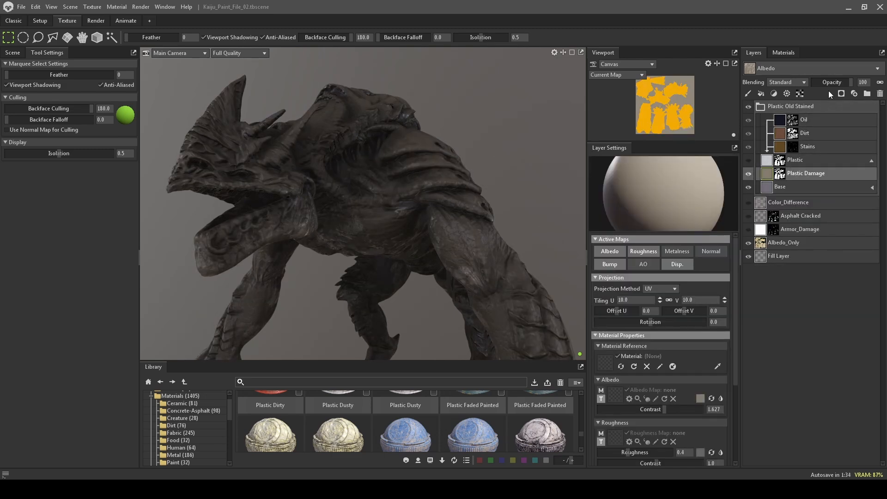
click(799, 83)
click(790, 100)
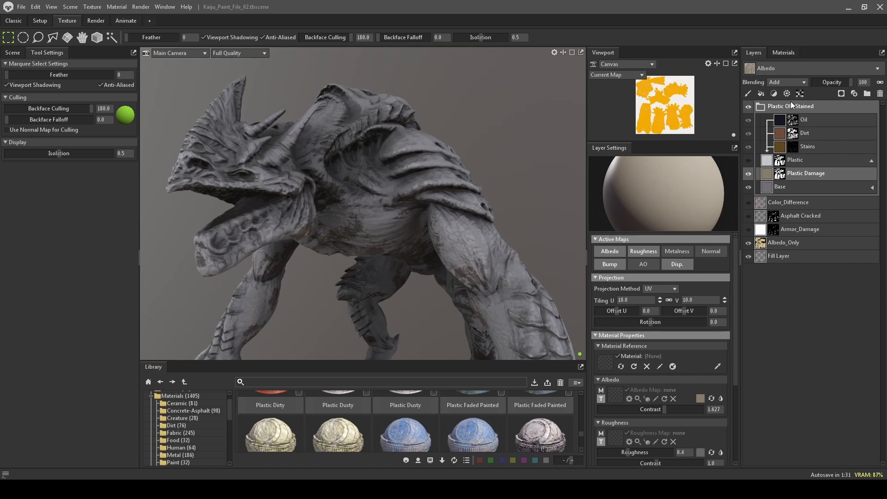
click(799, 82)
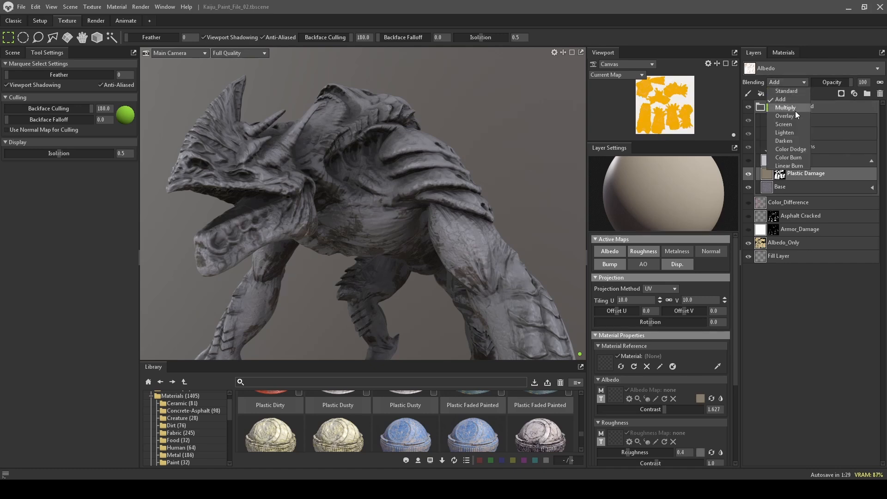
click(795, 111)
click(796, 83)
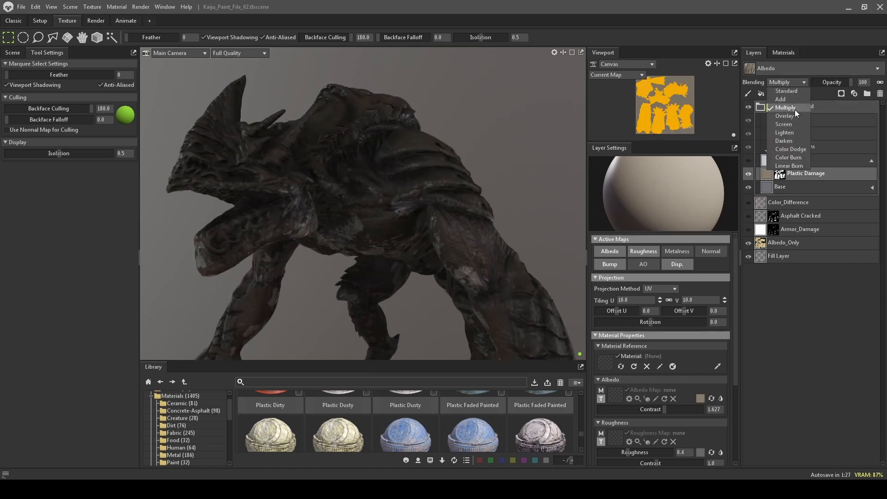
click(796, 115)
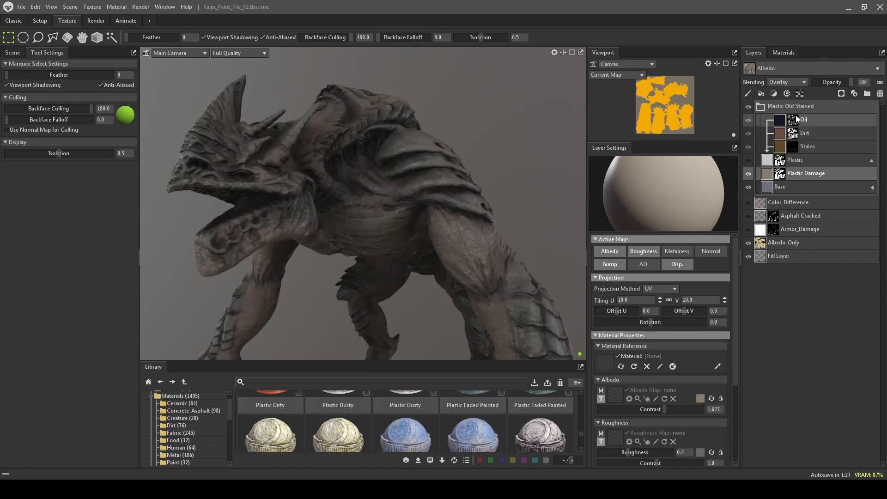
Toggle the Plastic Damage layer's visibility repeatedly to judge its Overlay blending on the kaiju.
click(748, 173)
click(748, 173)
click(748, 173)
click(748, 174)
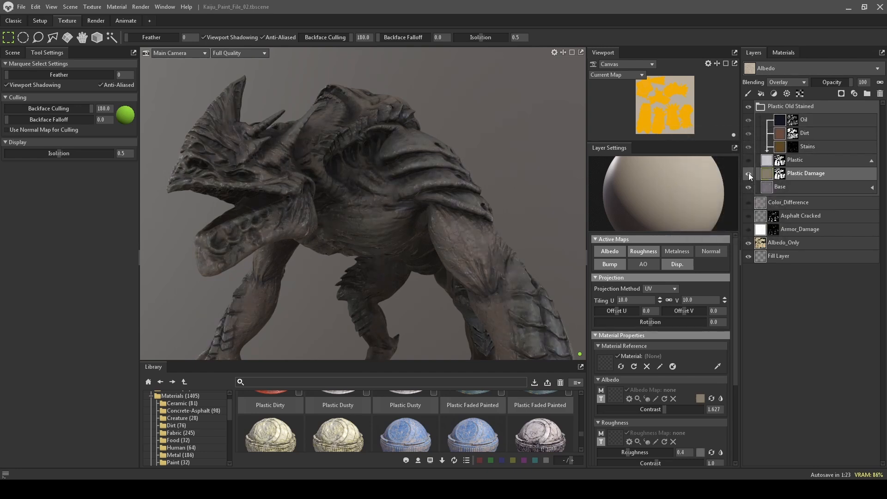
click(749, 173)
click(748, 173)
click(748, 173)
click(748, 173)
Deactivate the Plastic Damage layer's Roughness map and set its blending to Add.
click(641, 253)
click(643, 251)
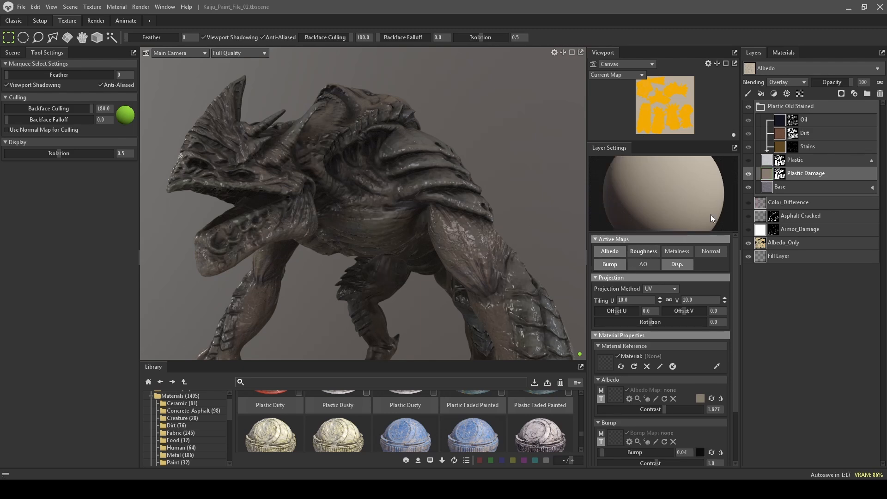
click(785, 83)
click(786, 100)
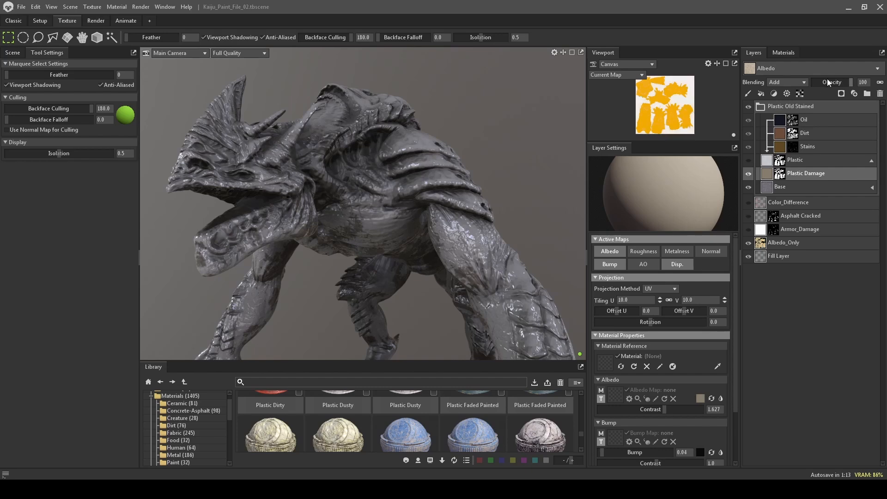
Set the Plastic Damage layer's opacity to 59 and reduce the coverage of its Damage Mask.
drag(847, 81, 836, 96)
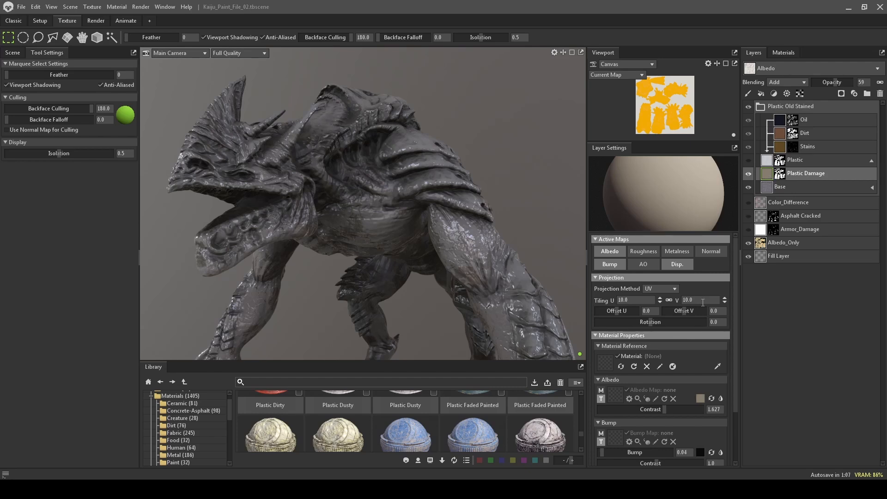
click(779, 174)
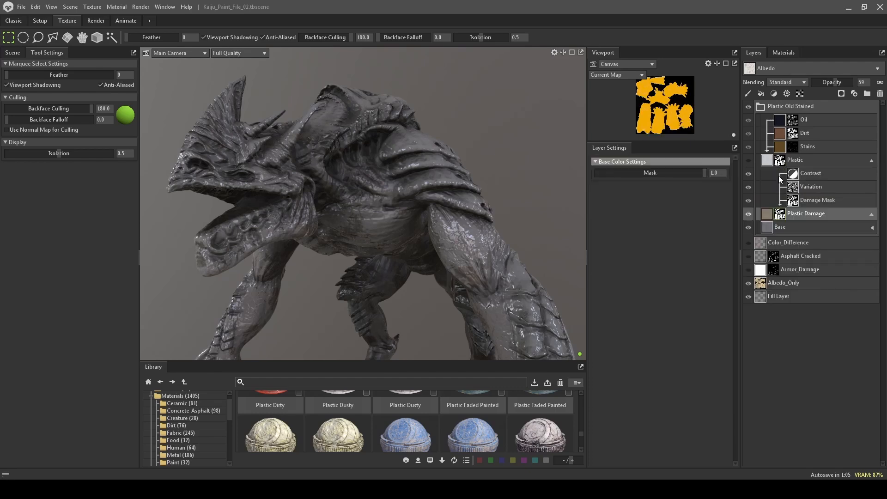
click(780, 213)
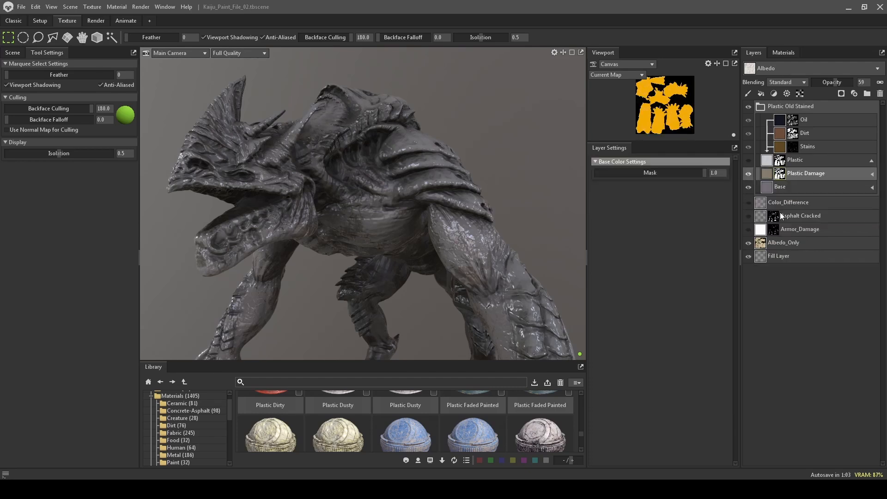
click(780, 174)
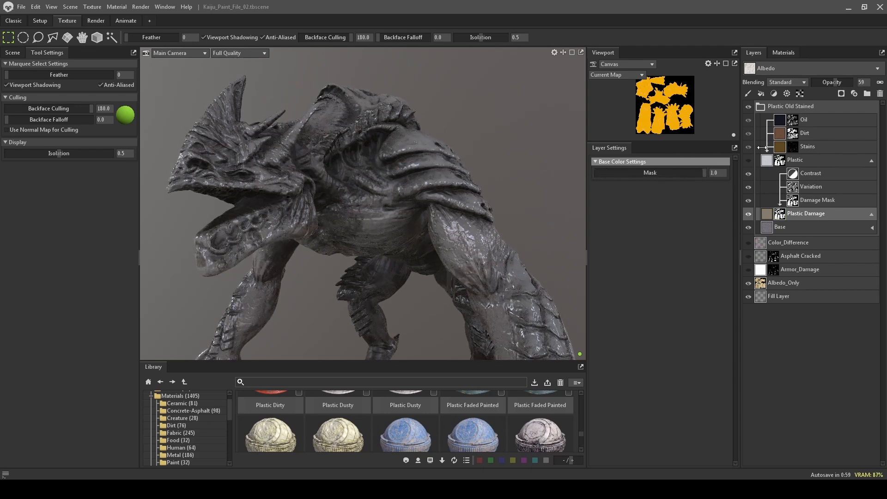
click(794, 202)
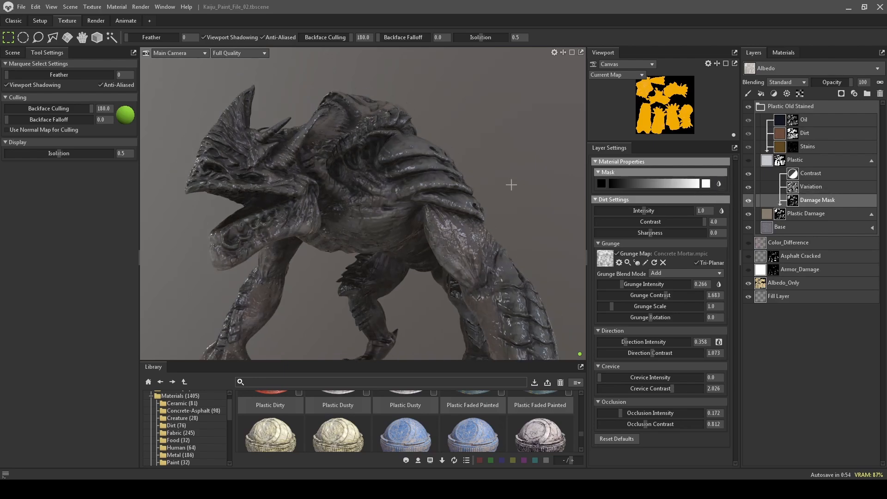
Enable the AO map on the Base layer and set its opacity to 59.
scroll(511, 184, down, 2)
alt+drag(509, 181, 421, 229)
scroll(505, 205, up, 3)
scroll(462, 248, down, 3)
alt+drag(537, 173, 553, 177)
click(765, 227)
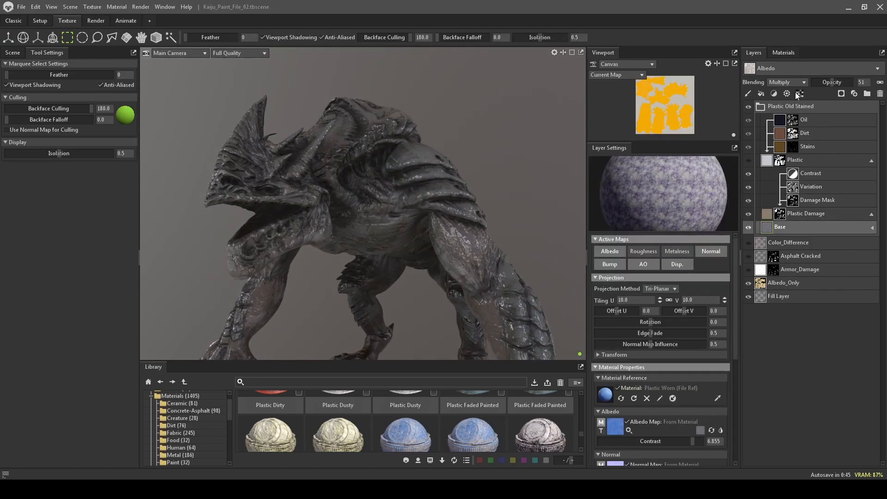
mouse_move(822, 82)
mouse_down()
mouse_move(860, 83)
mouse_move(795, 96)
mouse_up()
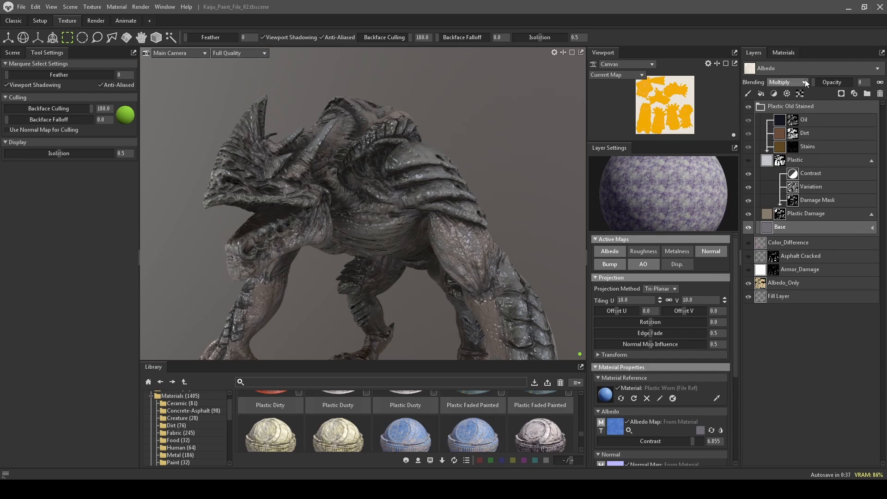
drag(813, 84, 836, 83)
Examine the whole creature from a lower angle with ray tracing on, and turn ray tracing back off.
scroll(460, 192, down, 3)
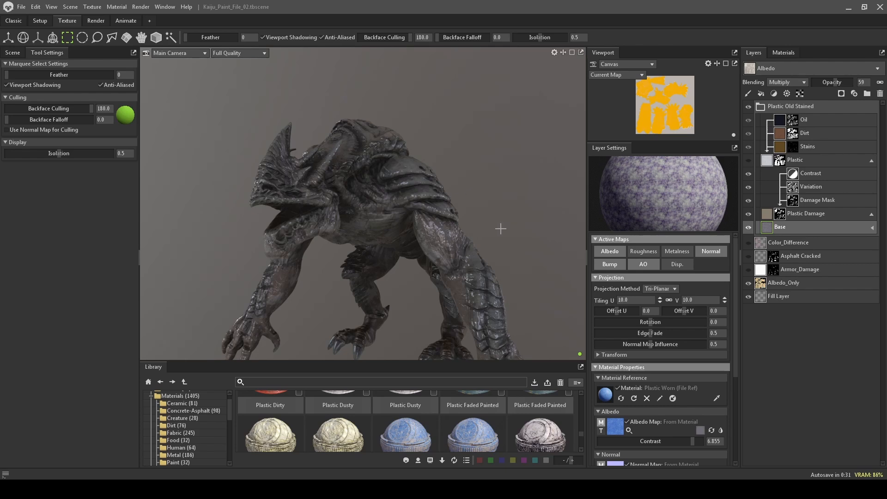
middle_drag(500, 228, 494, 183)
drag(494, 183, 507, 164)
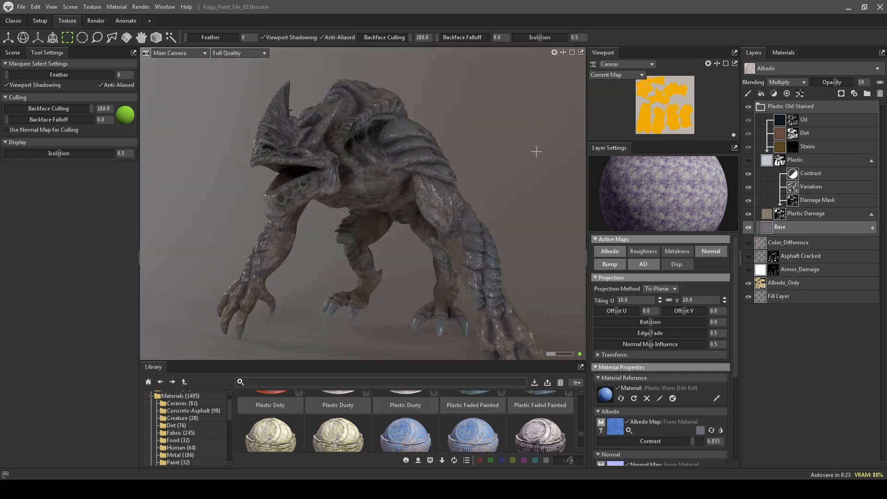
alt+drag(512, 151, 526, 140)
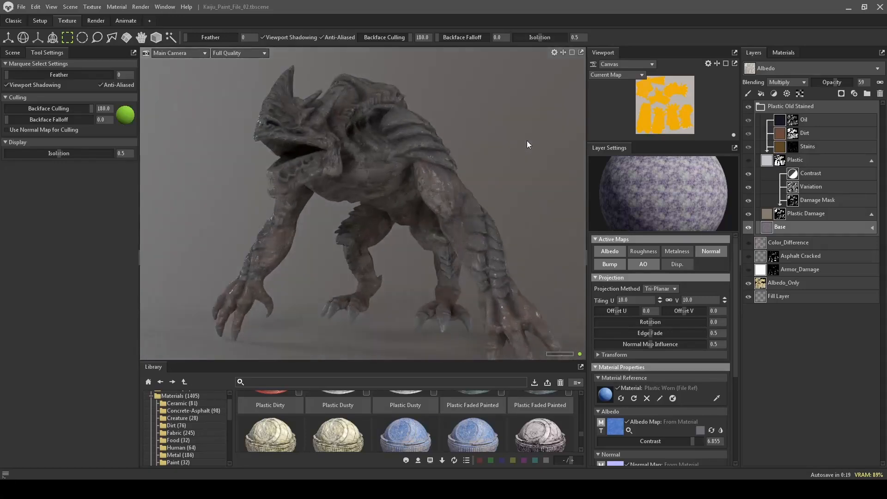
key(ctrl+r)
scroll(381, 193, up, 3)
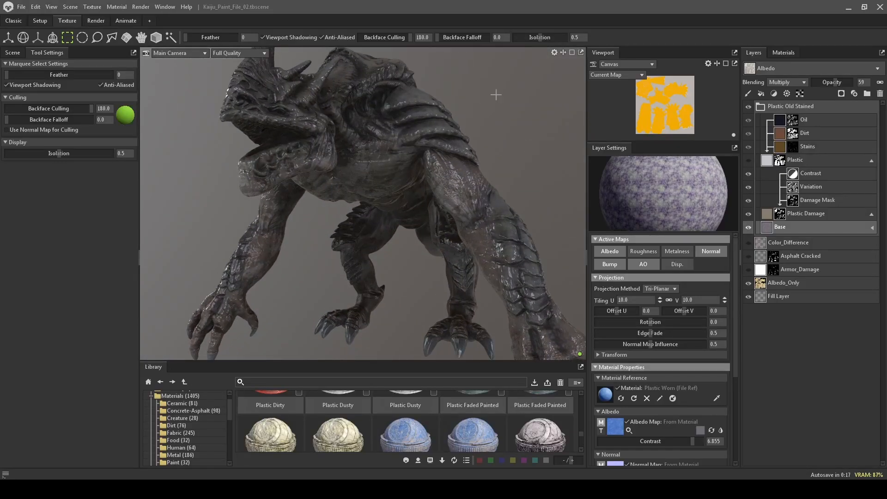
Switch the Plastic Damage layer's projection method to Tri-Planar and set its opacity to 100.
mouse_move(496, 94)
alt+mouse_down()
mouse_move(477, 113)
mouse_move(511, 165)
mouse_move(513, 112)
mouse_move(500, 108)
alt+mouse_up()
click(764, 215)
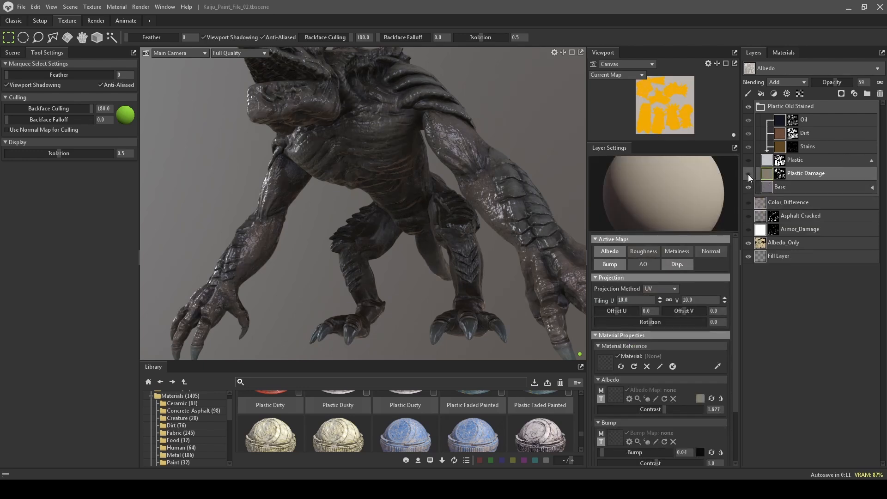
click(666, 289)
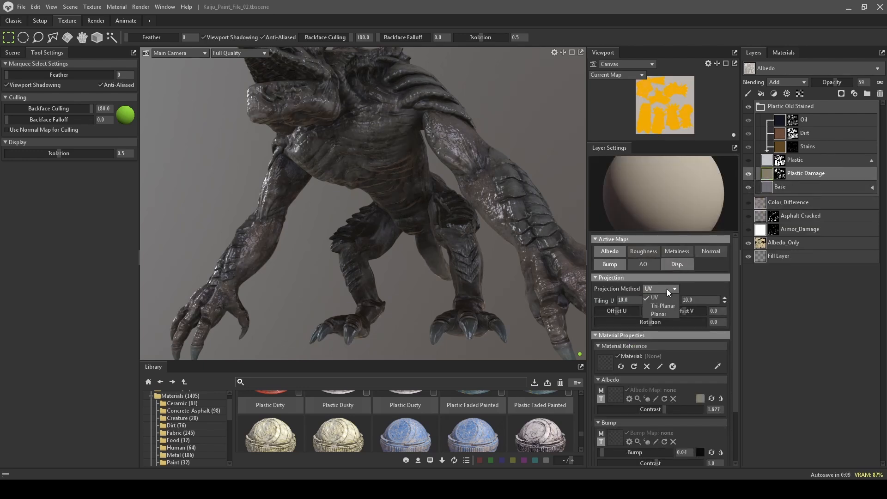
click(664, 305)
drag(530, 111, 552, 124)
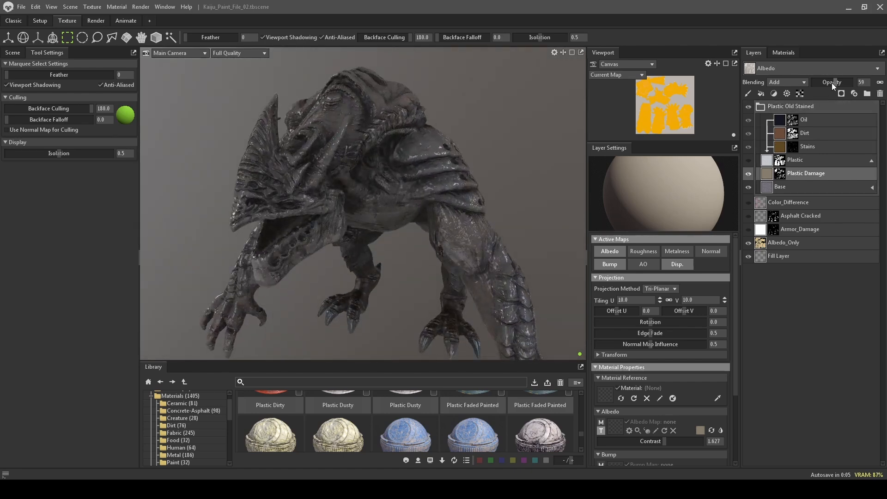
drag(831, 82, 872, 81)
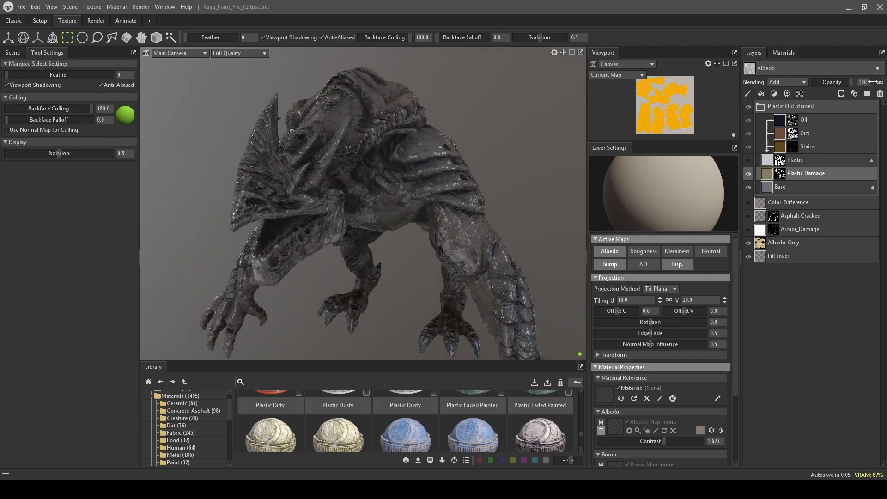
In the Plastic Damage mask's Variation layer, set Normal Map Influence to 0.308, Mask to 0.123 and Contrast to 1.0.
click(783, 172)
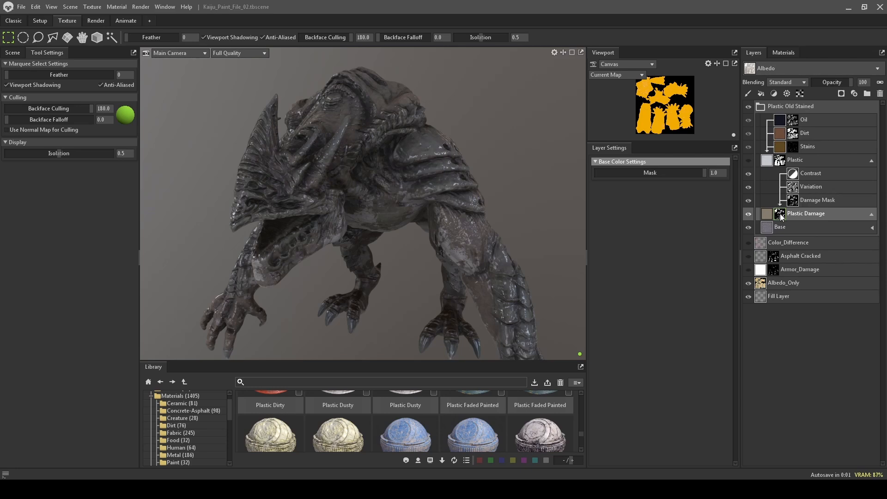
click(798, 202)
click(798, 203)
click(719, 184)
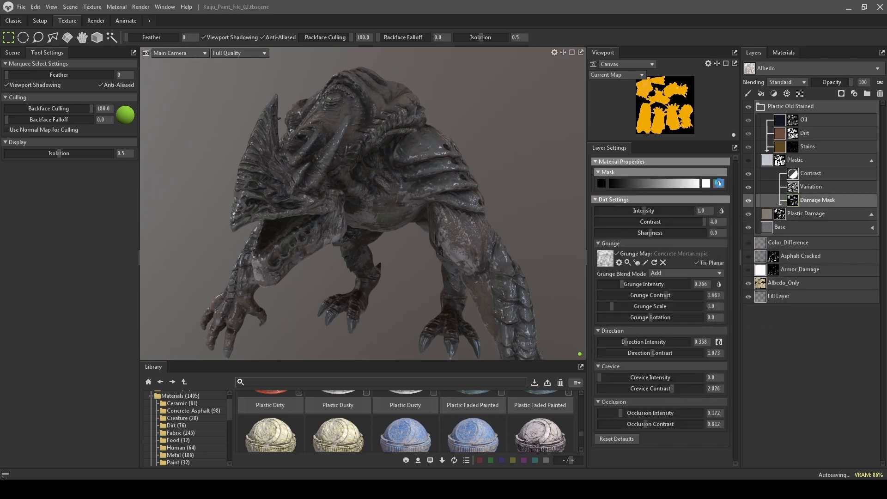
click(794, 186)
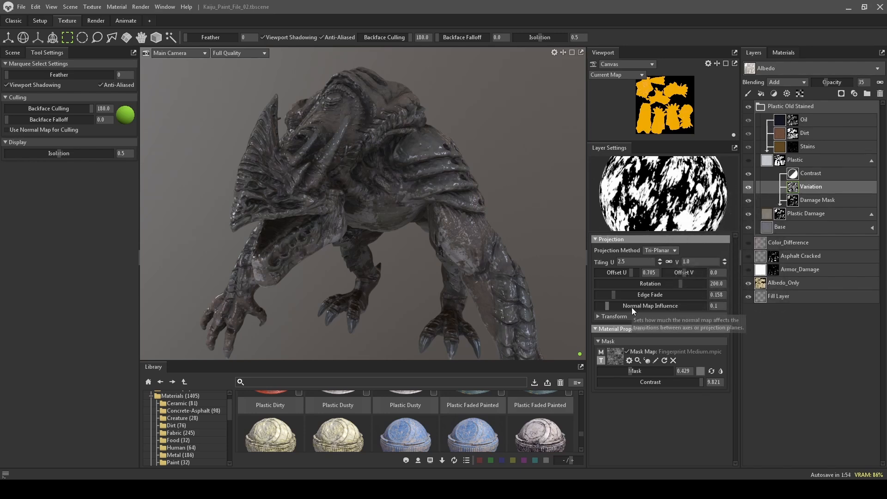
mouse_move(631, 307)
mouse_down()
mouse_move(679, 307)
mouse_move(623, 307)
mouse_move(631, 307)
mouse_up()
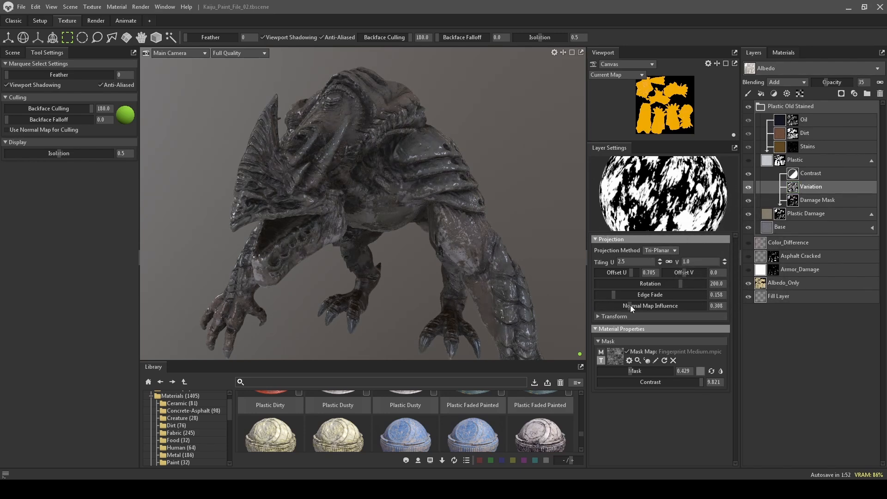
click(628, 353)
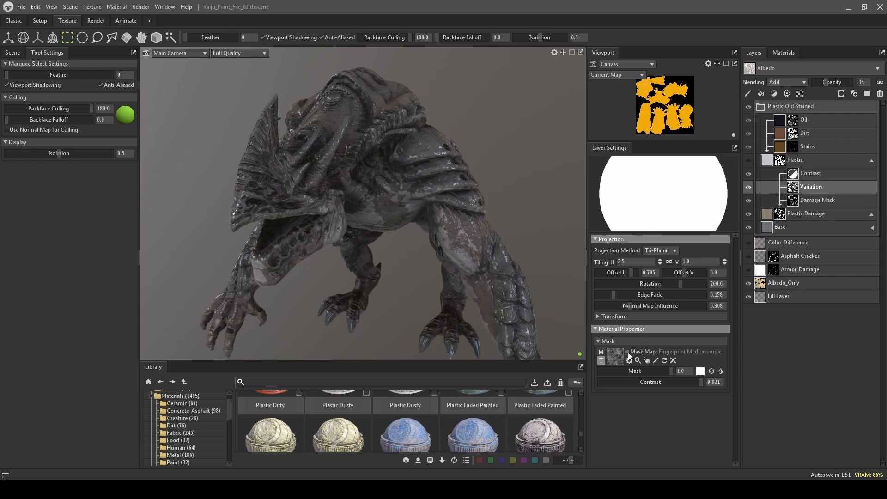
click(627, 353)
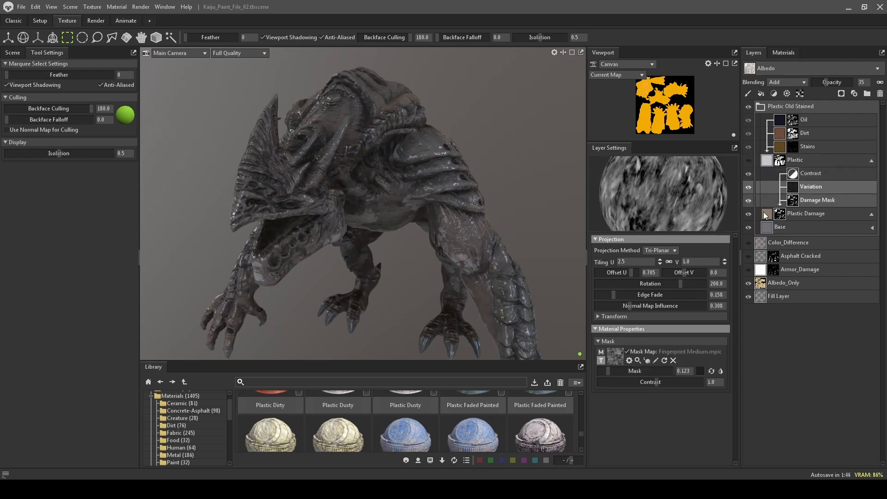
Compare the creature with the Base layer hidden and shown, and set that layer's opacity to 41.
click(750, 228)
click(750, 228)
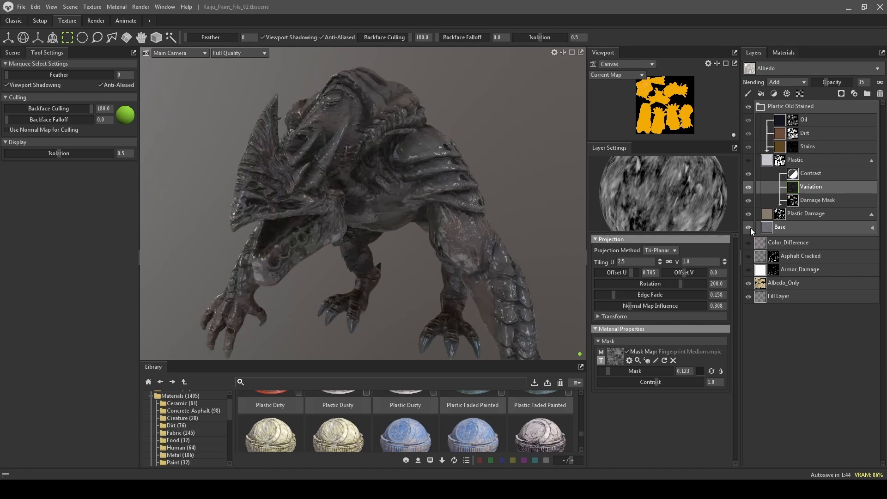
click(772, 226)
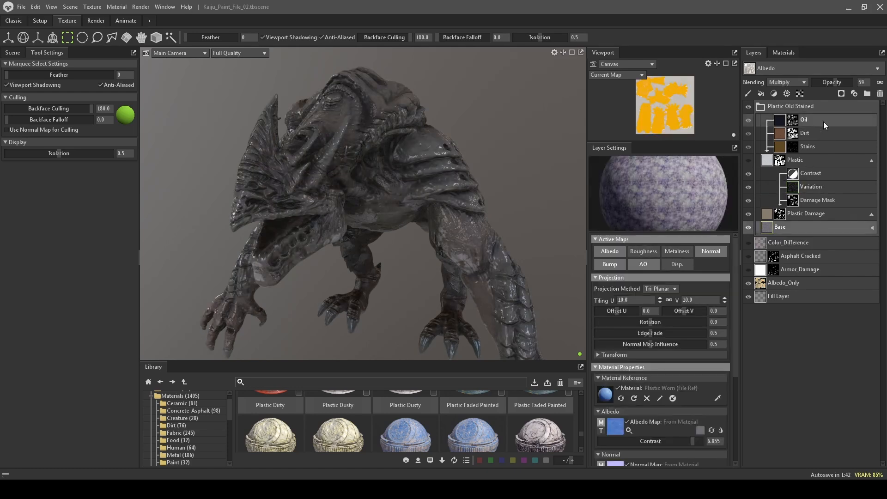
mouse_move(833, 82)
mouse_down()
mouse_move(805, 85)
mouse_move(828, 85)
mouse_up()
mouse_move(558, 184)
alt+mouse_down()
mouse_move(548, 156)
mouse_move(556, 174)
alt+mouse_up()
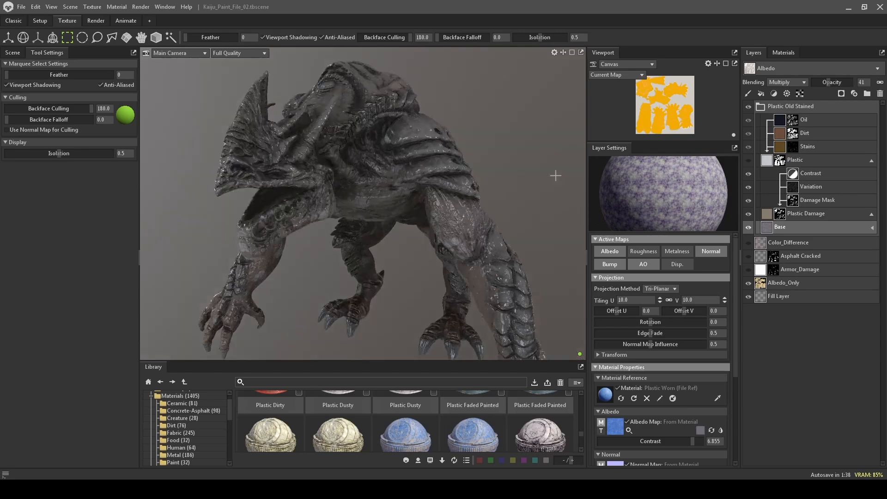
Set the opacity of the Contrast adjustment in the Plastic Damage mask to 96.
click(821, 173)
click(813, 188)
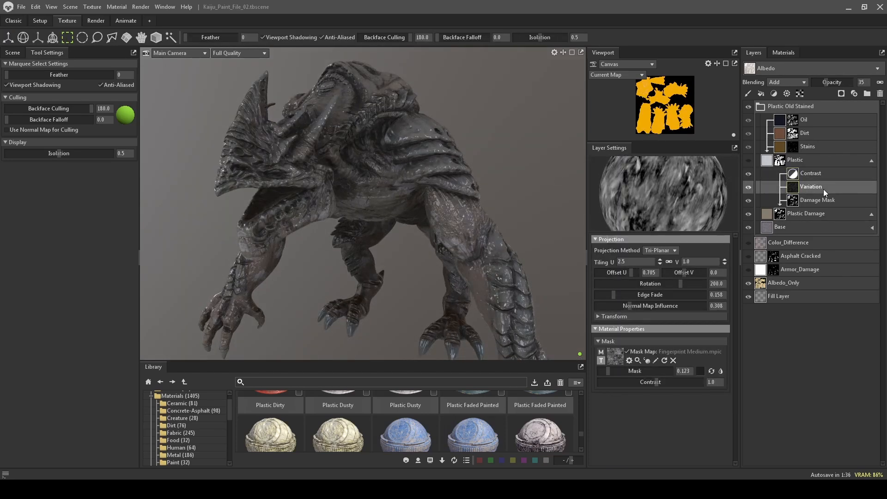
click(818, 171)
mouse_move(841, 82)
mouse_down()
mouse_move(808, 82)
mouse_move(850, 74)
mouse_up()
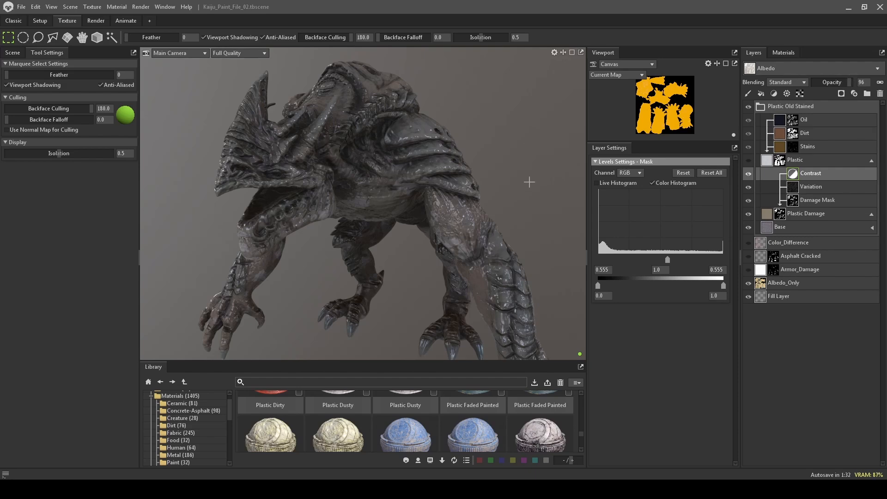
alt+drag(529, 181, 506, 147)
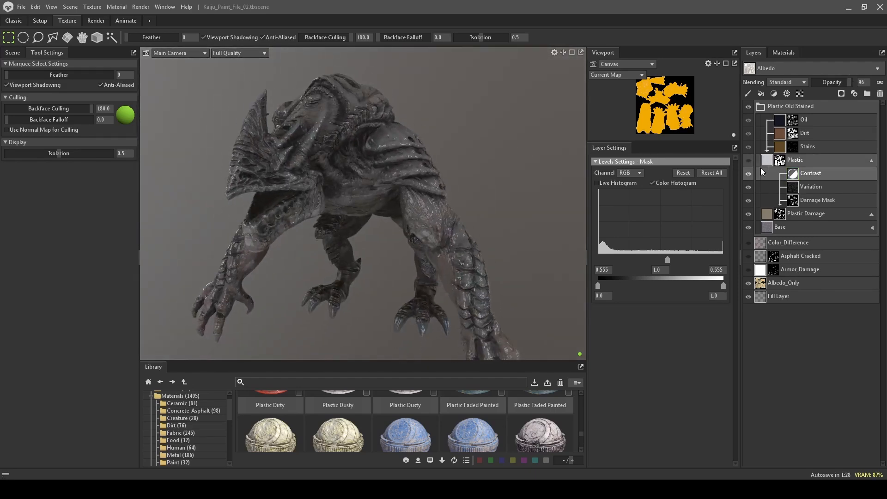
Collapse the Plastic Damage mask stack and show the Color_Difference, Armor_Damage and Asphalt Cracked layers.
double_click(770, 215)
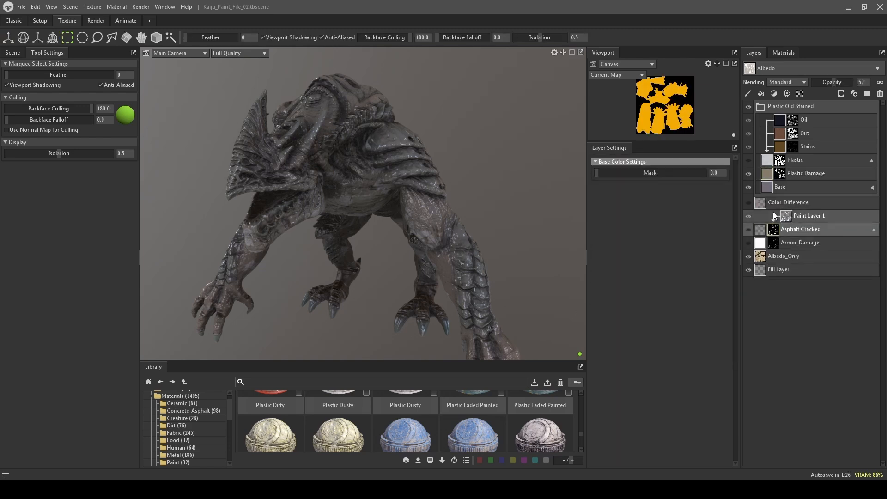
click(748, 203)
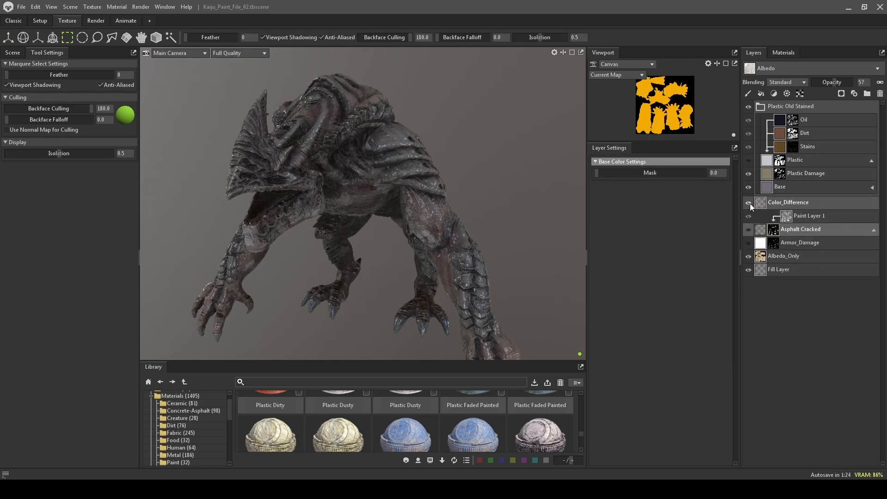
alt+drag(529, 214, 494, 138)
click(748, 243)
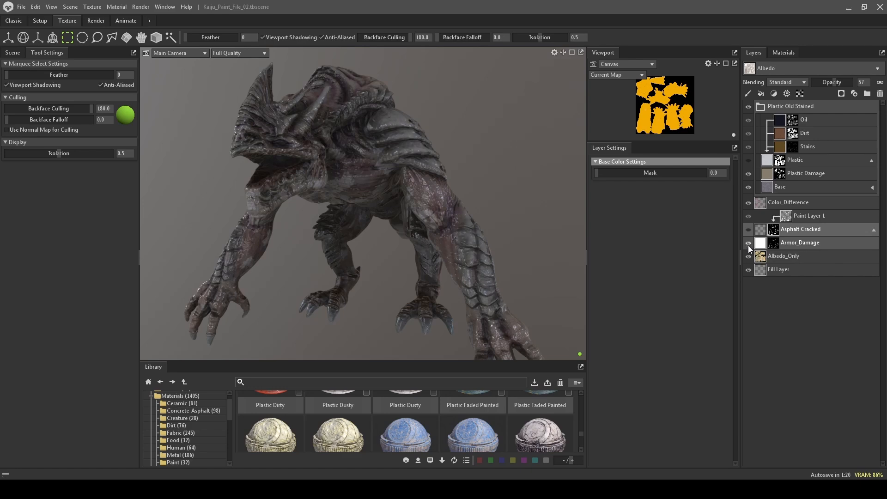
click(748, 229)
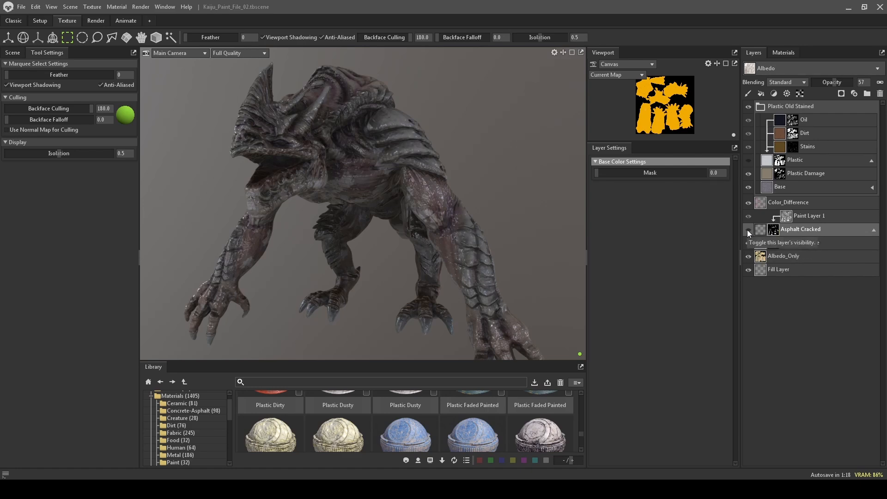
Check the torso and legs up close with ray tracing, and lower the Plastic Damage layer's opacity to 40.
alt+drag(500, 216, 531, 99)
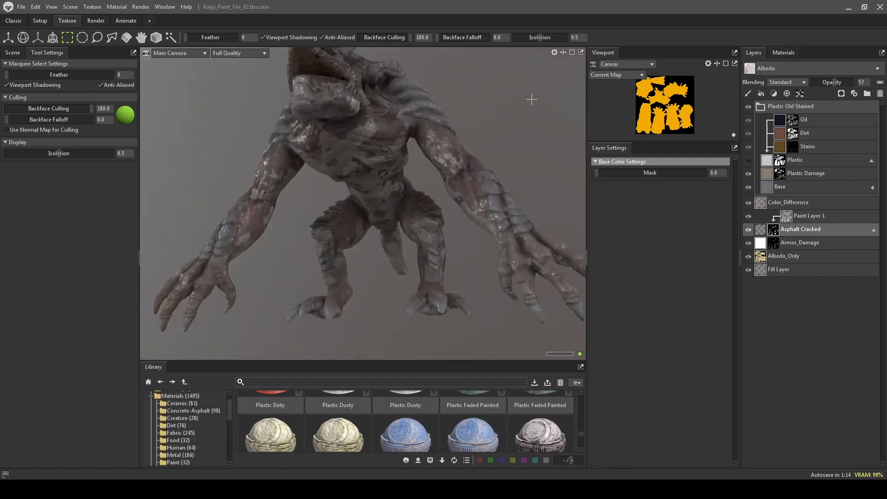
scroll(440, 168, up, 5)
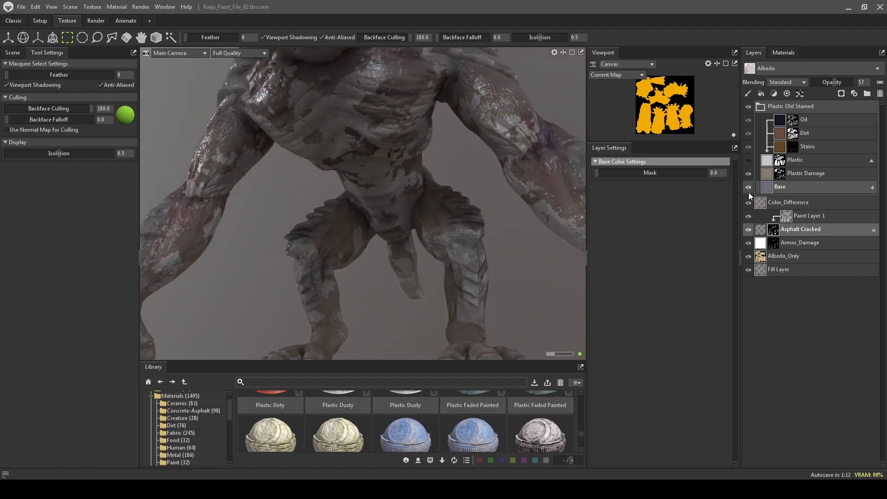
click(765, 176)
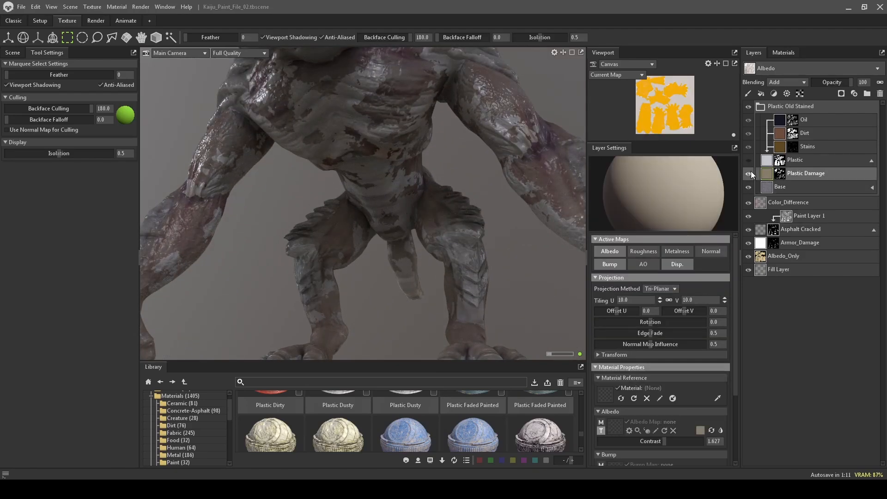
drag(848, 82, 827, 83)
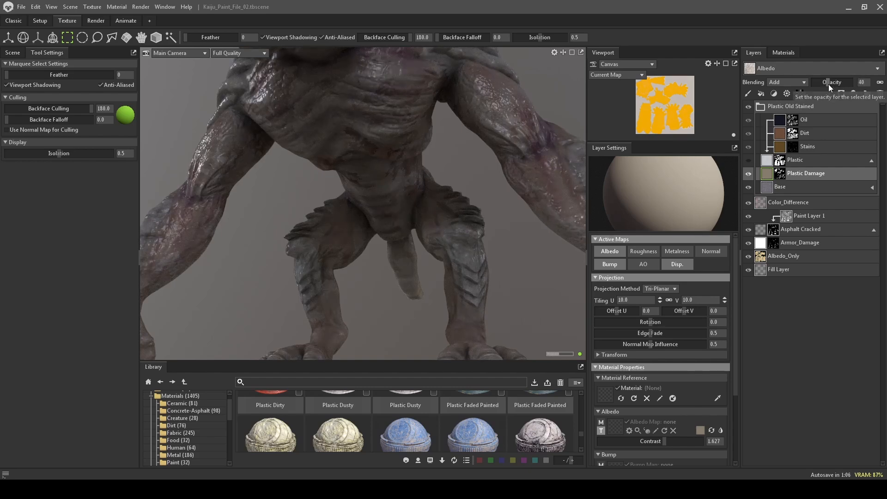
Raise the Plastic Damage layer's opacity to 41 and check the result on the whole creature.
drag(827, 83, 829, 81)
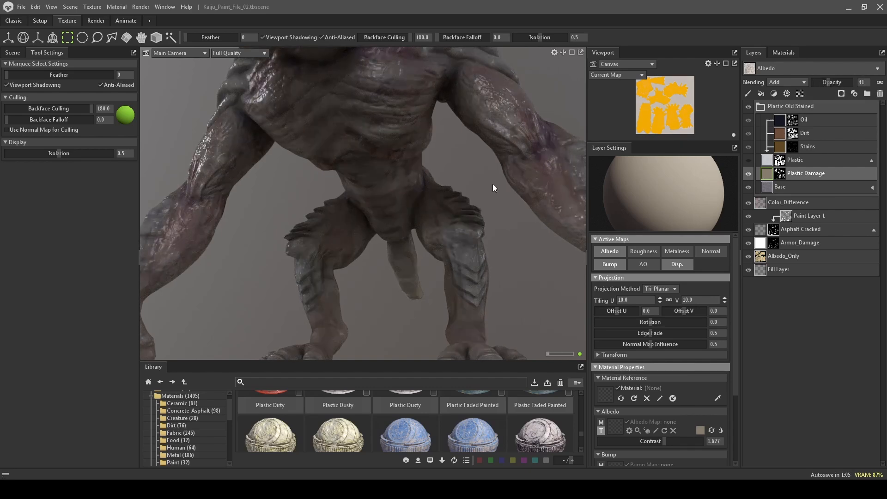
alt+right_drag(445, 237, 441, 180)
alt+drag(454, 151, 421, 190)
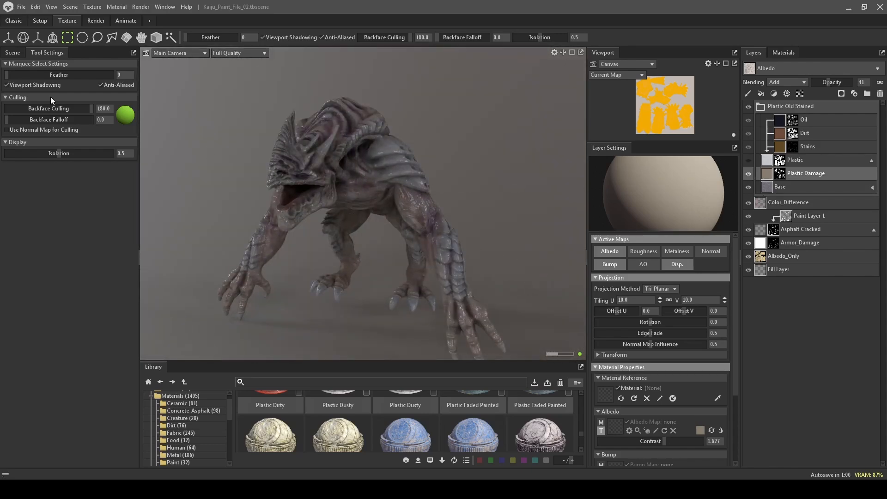
Show the Tounge_Low, Teeth_Low and Eyes_Temp objects in the scene and check the creature's head and body.
click(13, 52)
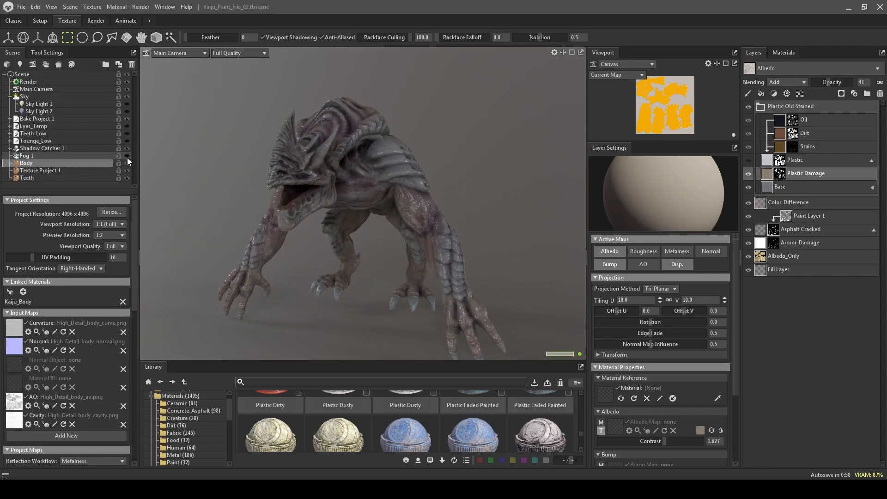
click(128, 141)
click(126, 133)
click(126, 126)
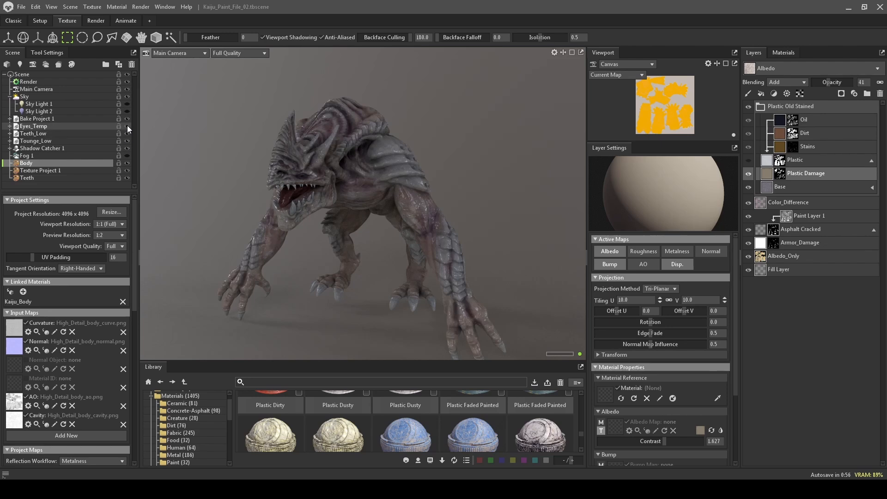
alt+drag(389, 166, 344, 117)
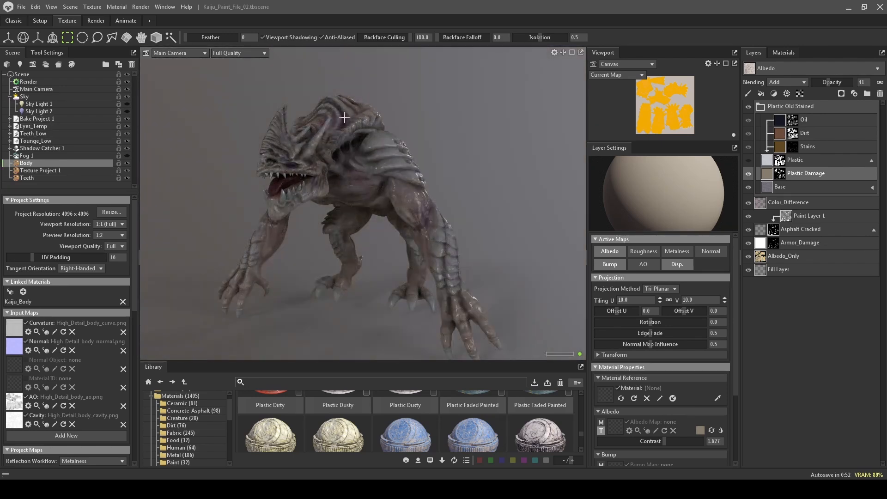
scroll(321, 145, up, 5)
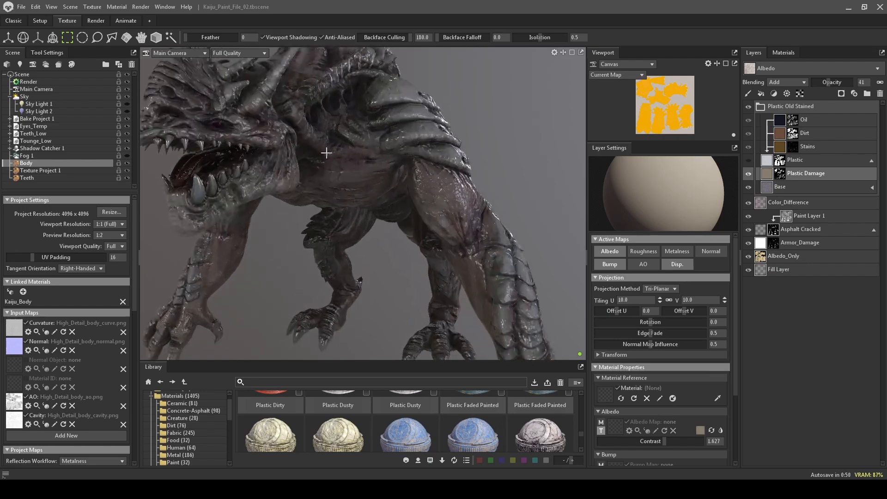
alt+middle_drag(326, 153, 296, 183)
scroll(354, 197, down, 5)
mouse_move(465, 146)
alt+mouse_down()
mouse_move(390, 138)
mouse_move(479, 148)
alt+mouse_up()
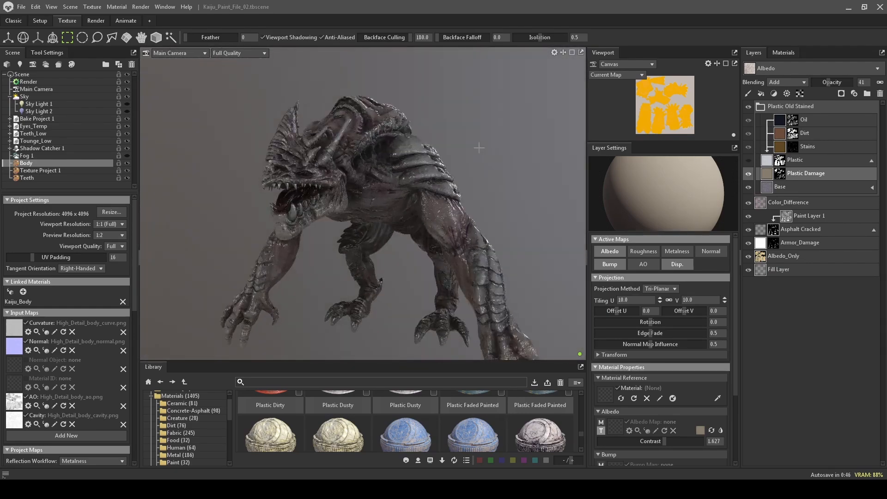
Show the Plastic layer, hide the Plastic Damage and Base layers, and examine the head up close.
click(803, 163)
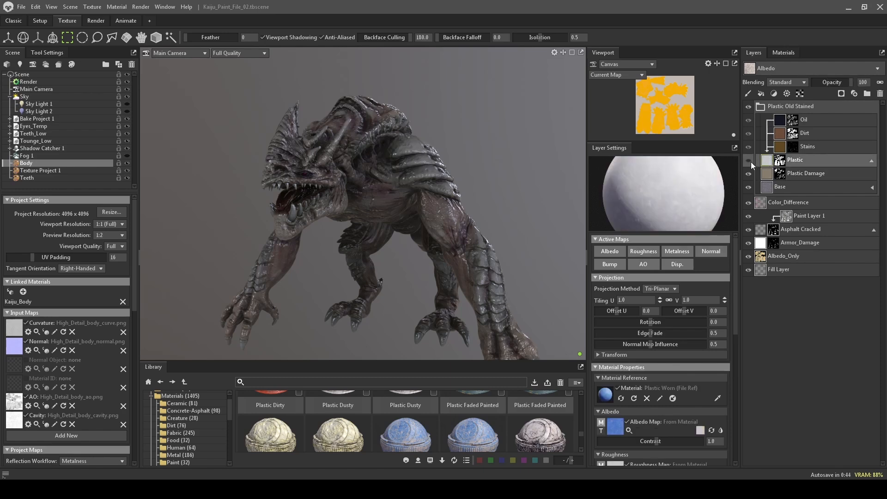
click(749, 162)
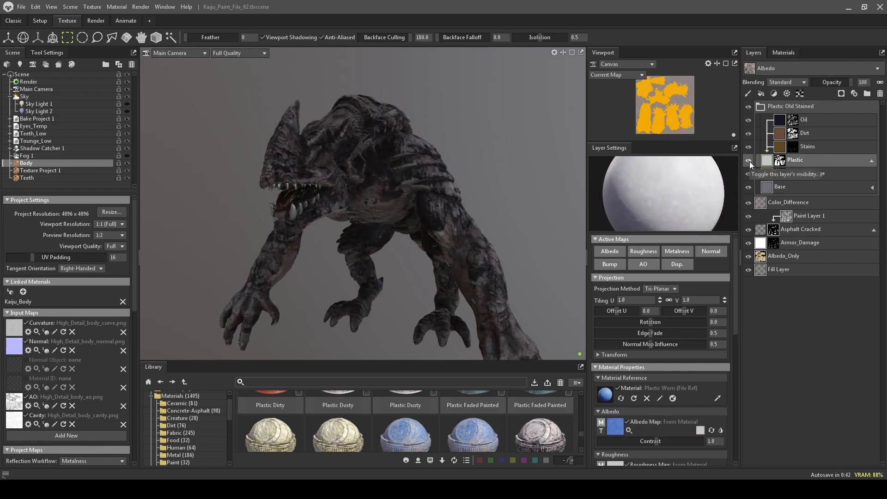
click(749, 174)
click(750, 189)
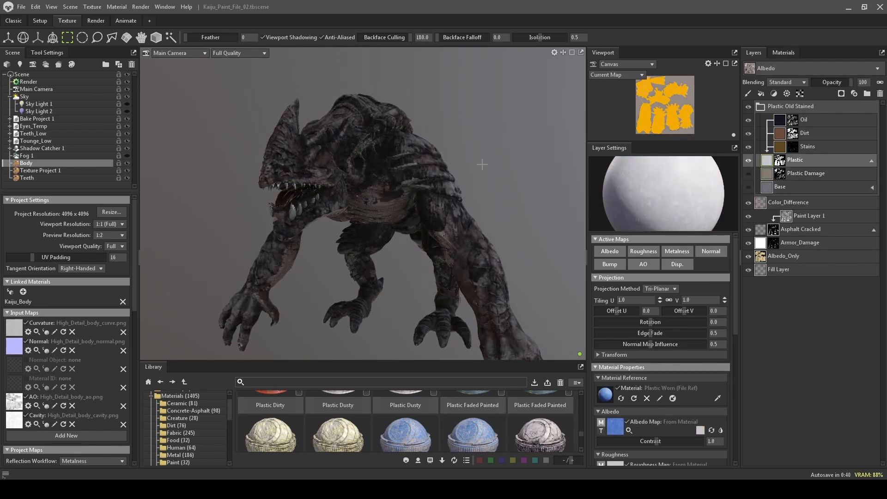
scroll(483, 163, up, 4)
alt+drag(485, 162, 533, 202)
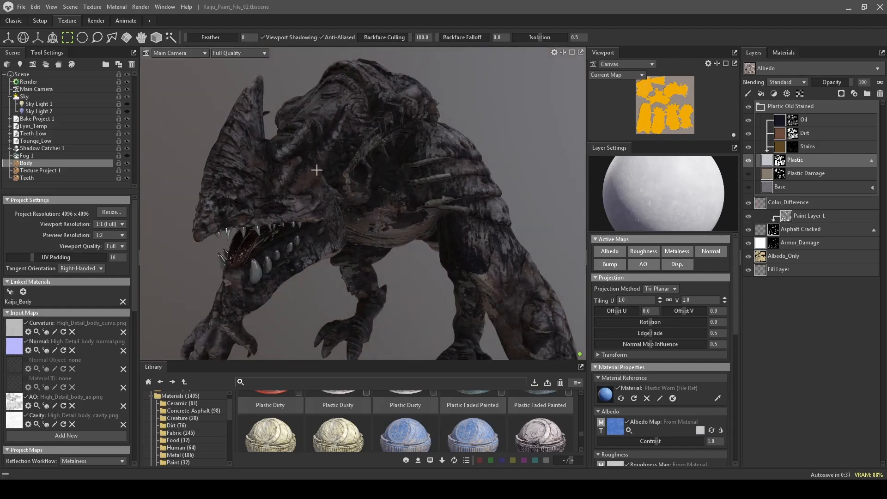
alt+drag(316, 170, 376, 182)
scroll(378, 182, up, 4)
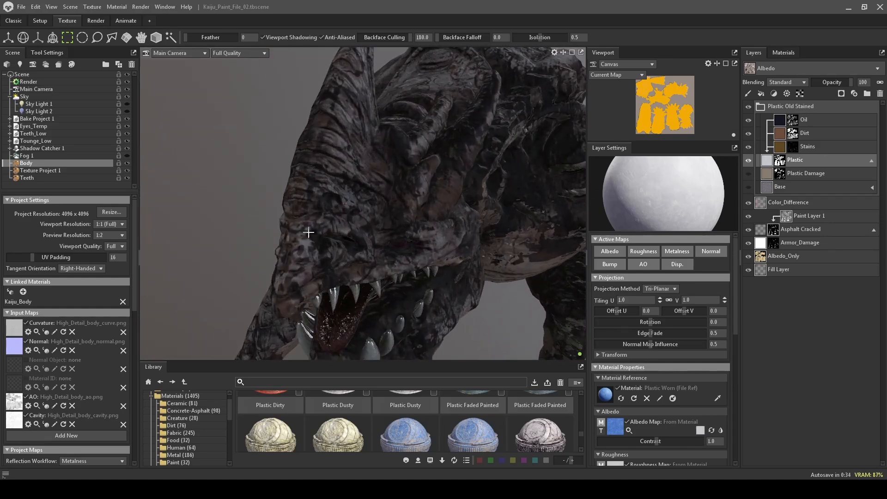
alt+drag(308, 232, 404, 241)
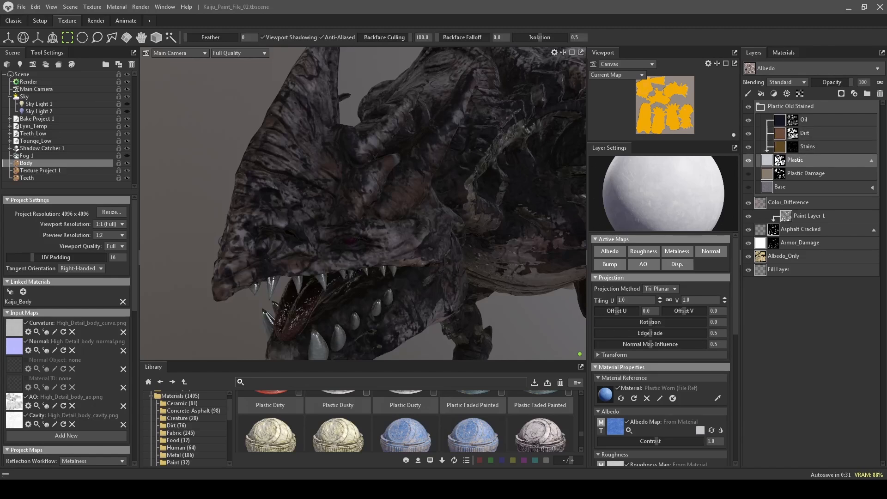
Set the U tiling of the Stains layer and the linked tiling of the Dirt layer to 10.
click(779, 161)
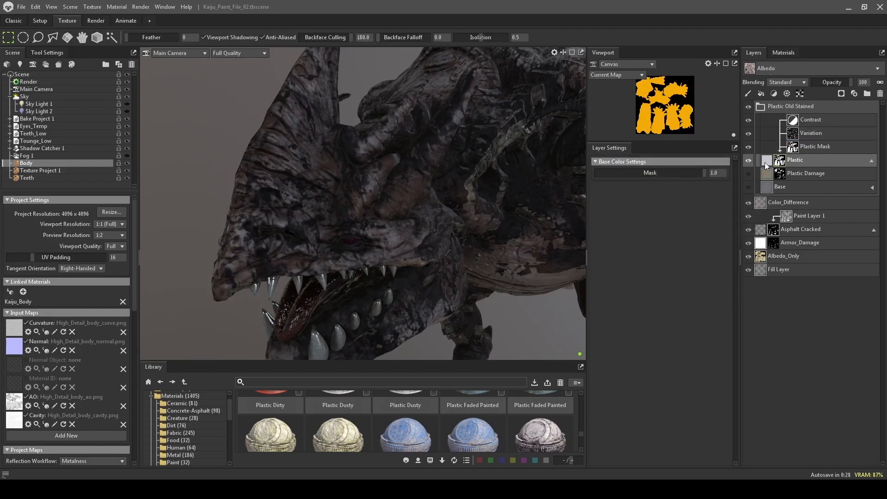
click(765, 165)
click(768, 150)
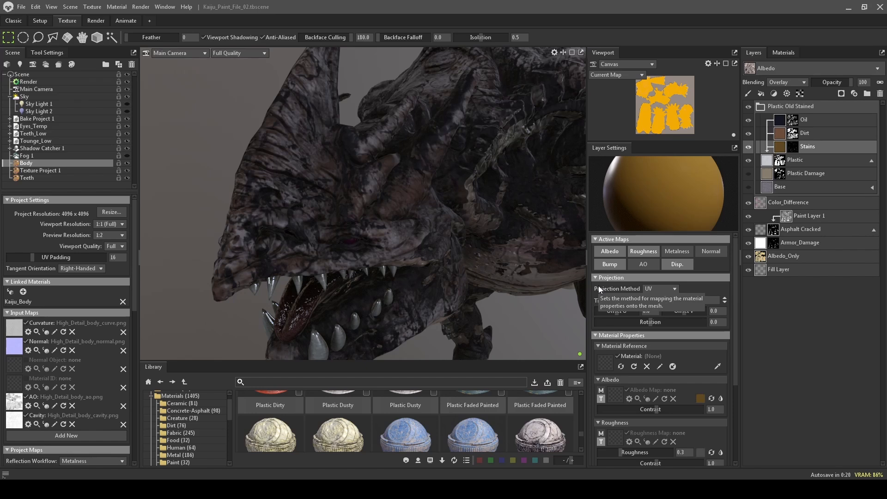
click(779, 138)
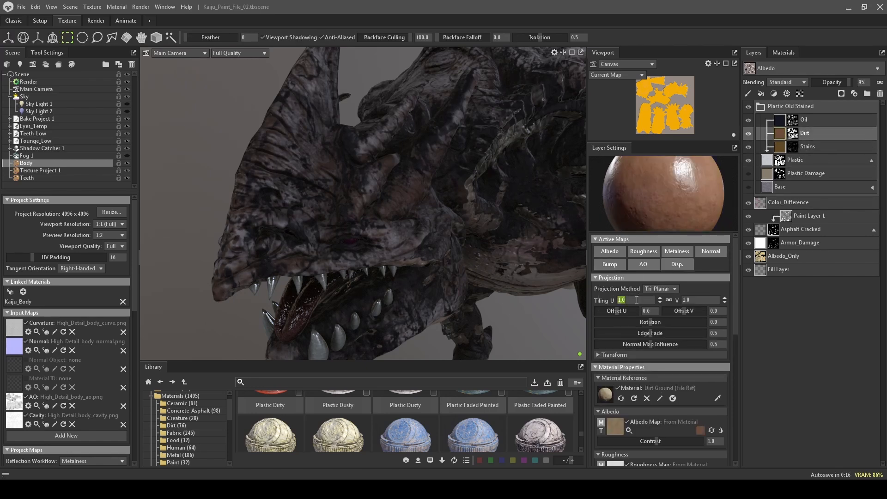
text(10)
key(Return)
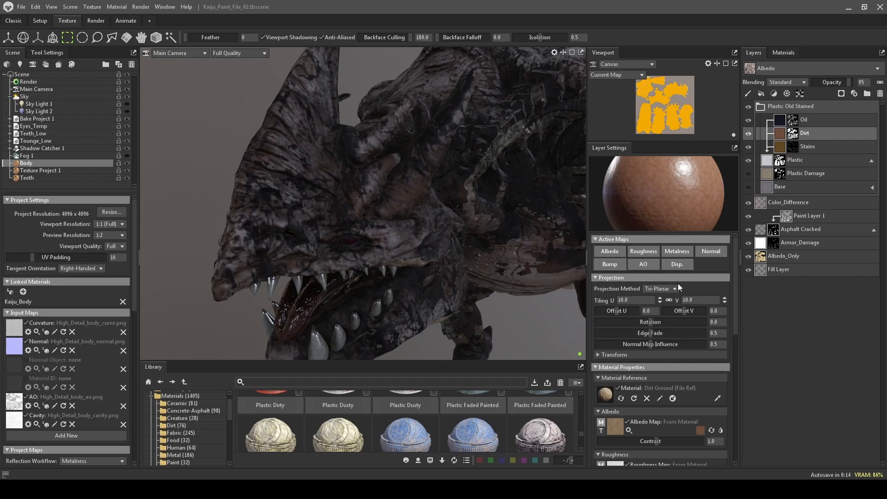
Change the Stains layer's projection method to Tri-Planar.
click(808, 146)
click(667, 288)
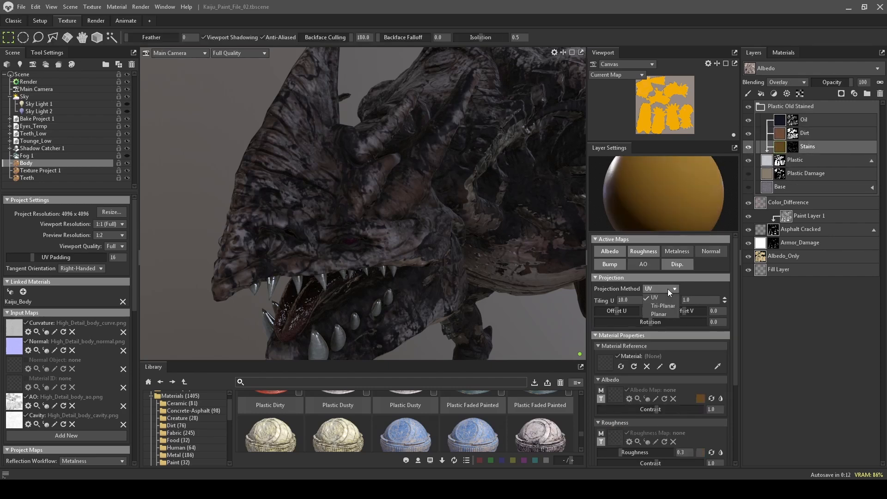
click(662, 305)
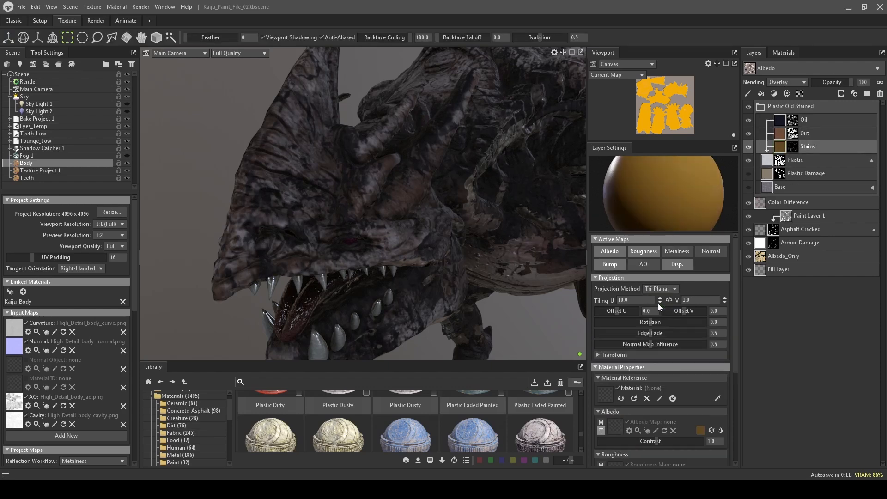
Set the Oil layer's linked U and V tiling to 10.
click(780, 123)
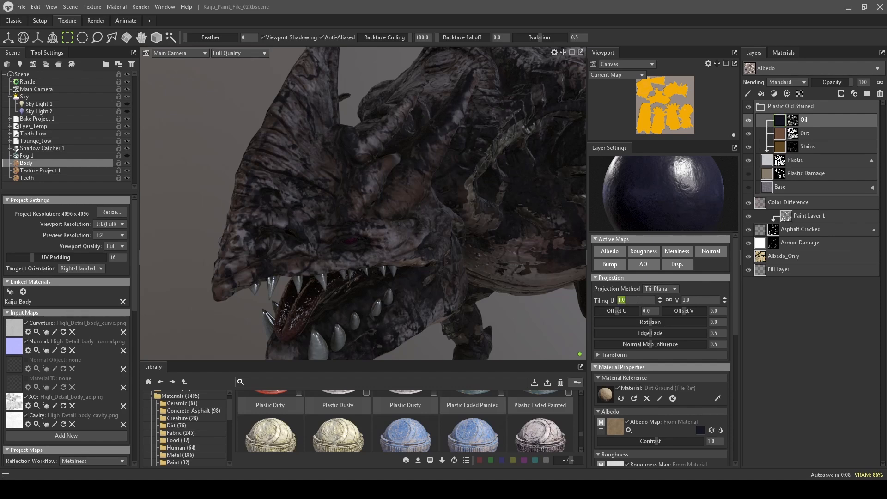
text(10)
key(Return)
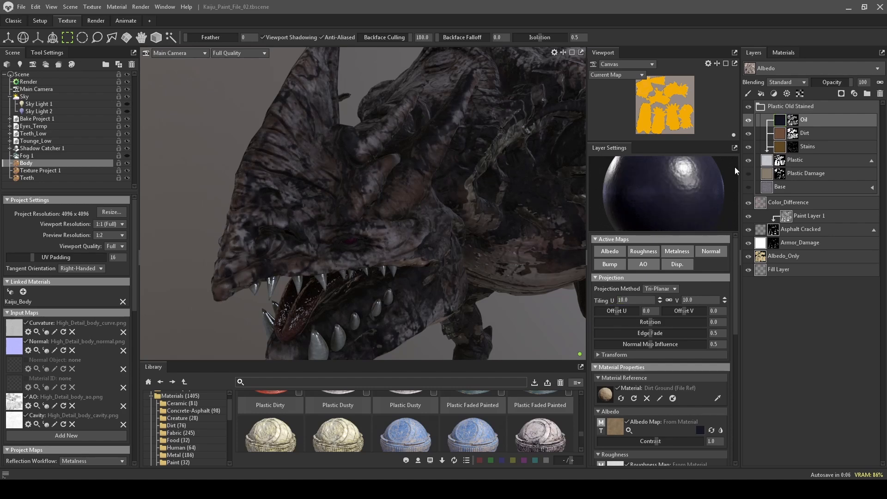
click(779, 122)
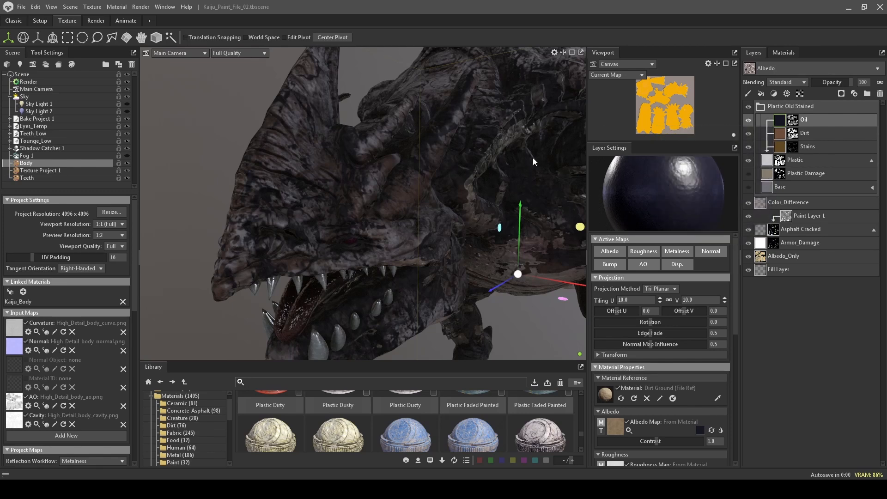
Switch the main view to show the texture project's current map and set the Oil layer's albedo contrast to 0.625.
click(240, 54)
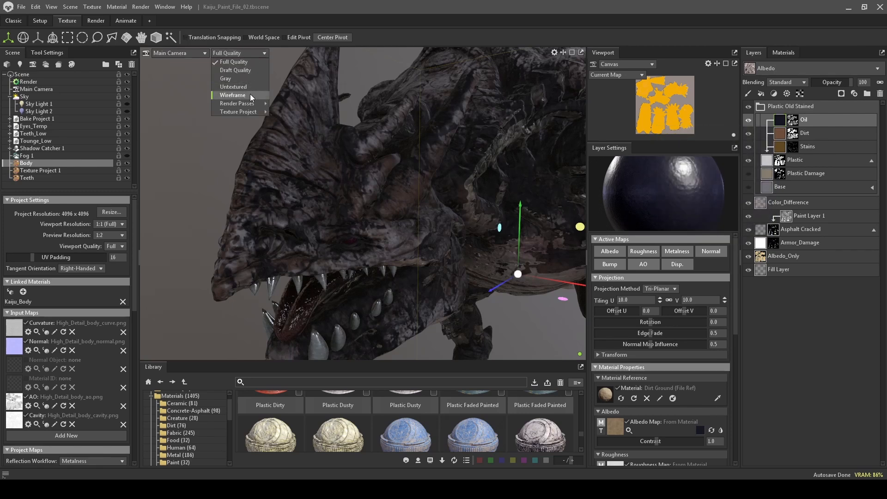
mouse_move(244, 103)
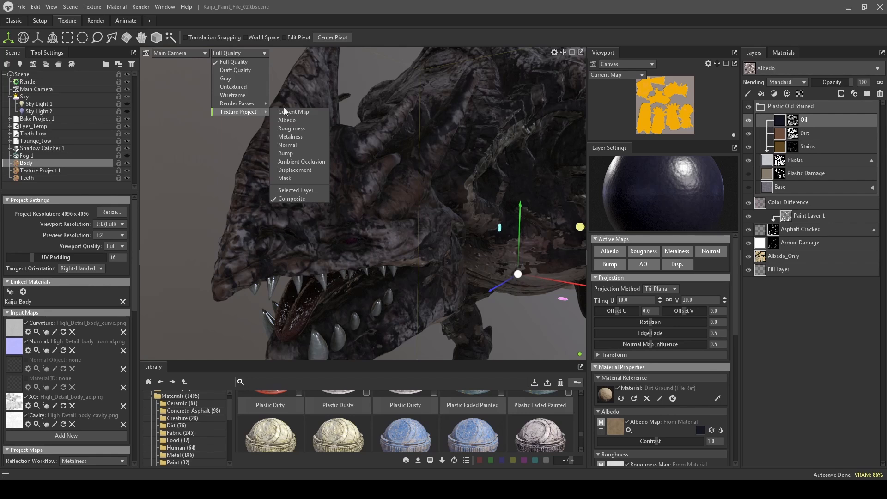
click(298, 116)
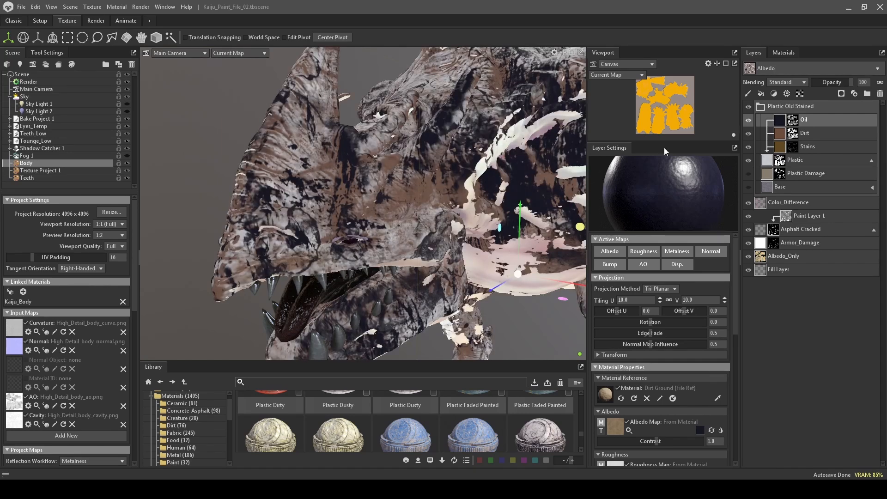
mouse_move(650, 441)
mouse_down()
mouse_move(619, 441)
mouse_move(685, 441)
mouse_move(651, 441)
mouse_up()
Compare the creature's albedo with the Oil layer hidden and shown.
click(751, 119)
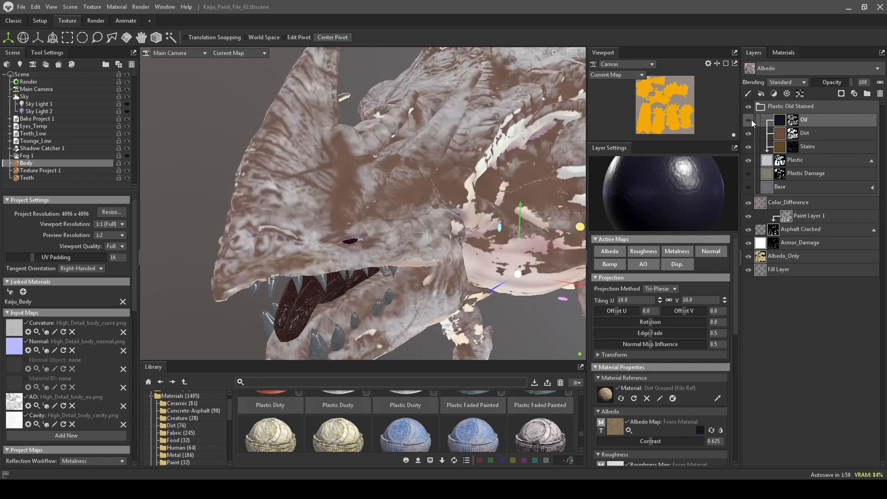
click(751, 119)
click(751, 118)
click(751, 119)
click(751, 118)
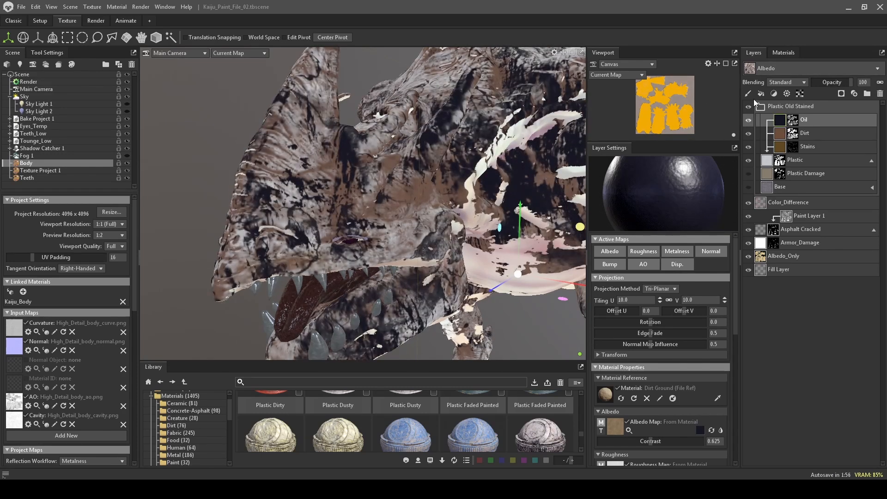
Collapse the Plastic layer's clipped layers, set its blending to Multiply after trying Add, and test its opacity.
click(770, 162)
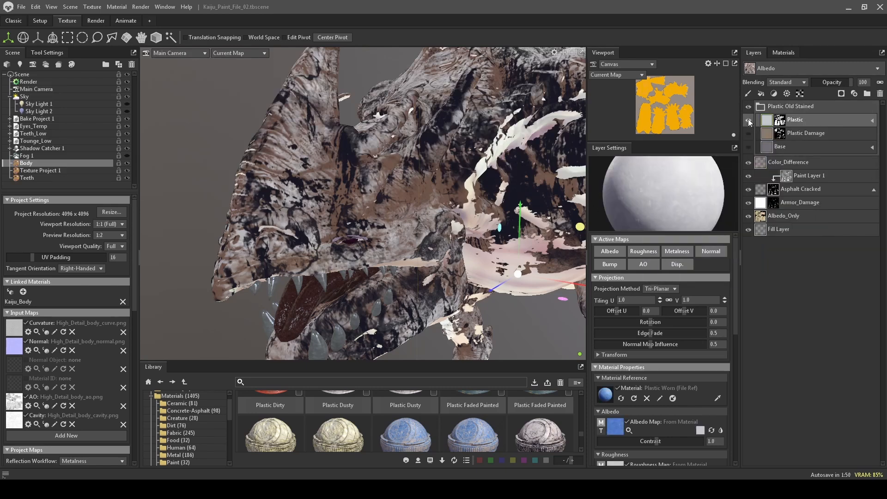
click(747, 120)
click(747, 120)
click(797, 83)
click(791, 100)
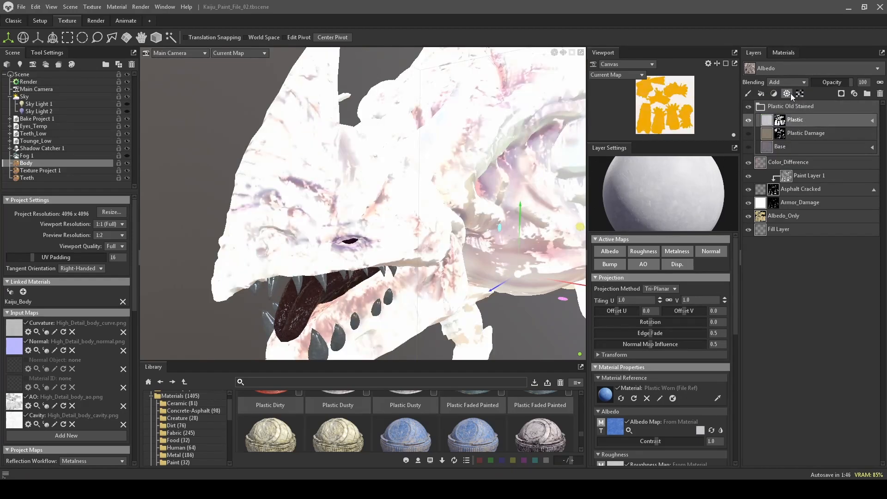
click(799, 83)
click(785, 108)
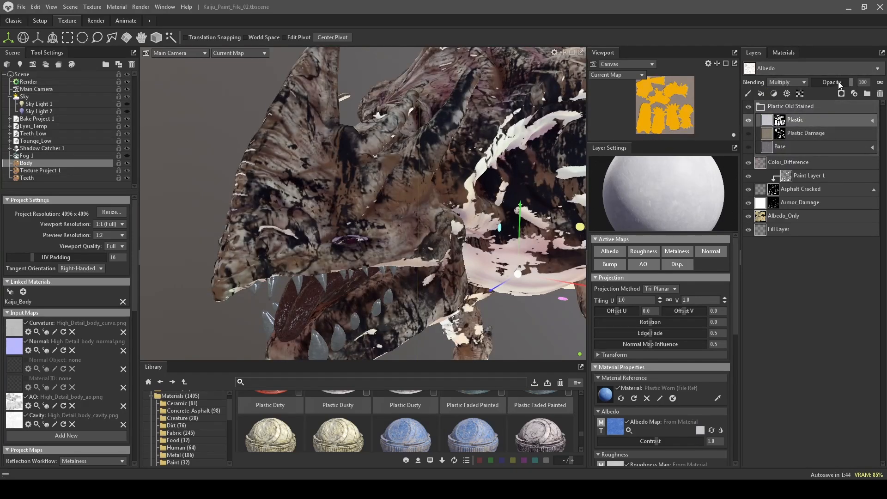
drag(837, 82, 858, 89)
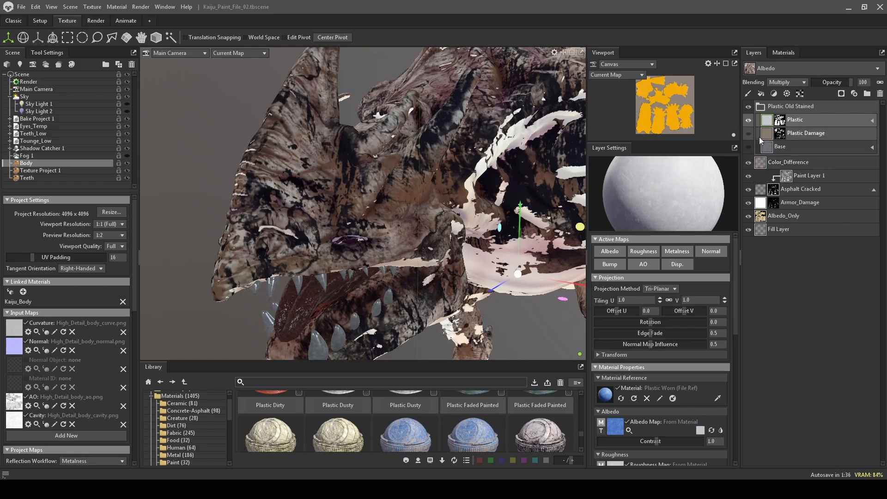
Open the Plastic layer's mask stack and examine the Plastic Mask dirt settings against the black-and-white mask on the creature.
click(780, 122)
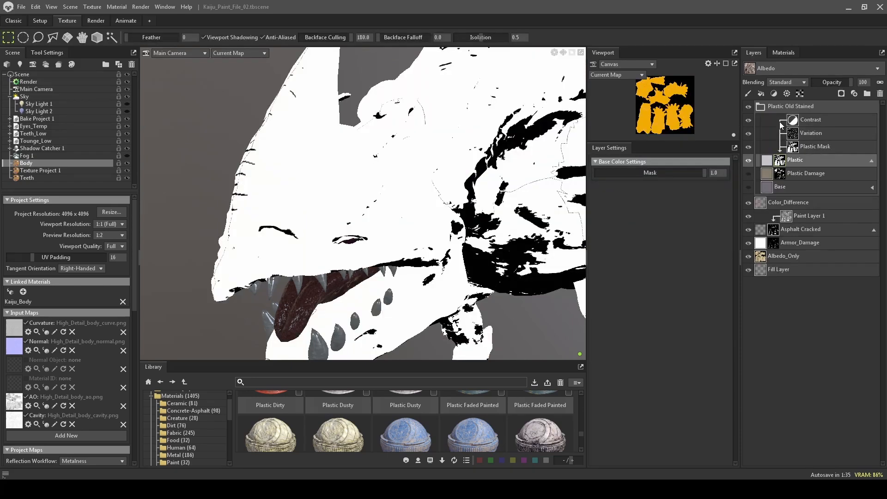
click(795, 148)
scroll(436, 267, down, 5)
mouse_move(526, 127)
alt+mouse_down()
mouse_move(521, 119)
mouse_move(511, 129)
mouse_move(518, 113)
alt+mouse_up()
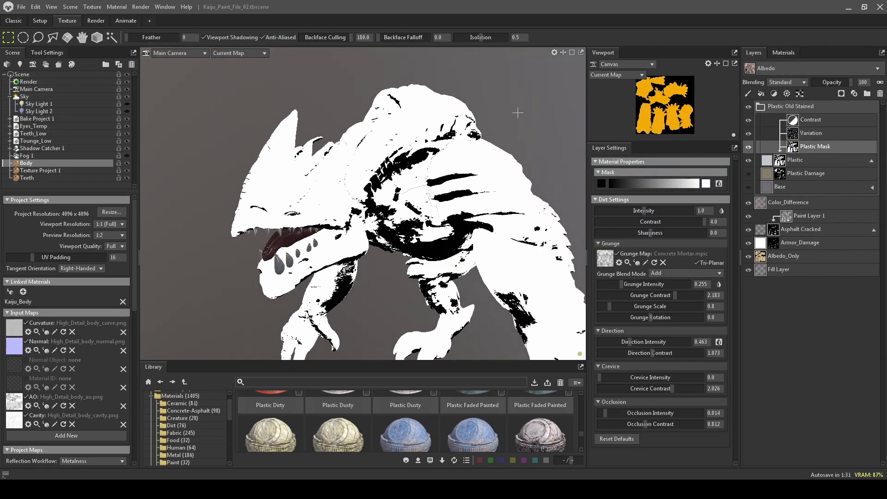
Inspect the Variation layer of the Plastic mask and compare the mask with it hidden and shown.
click(792, 139)
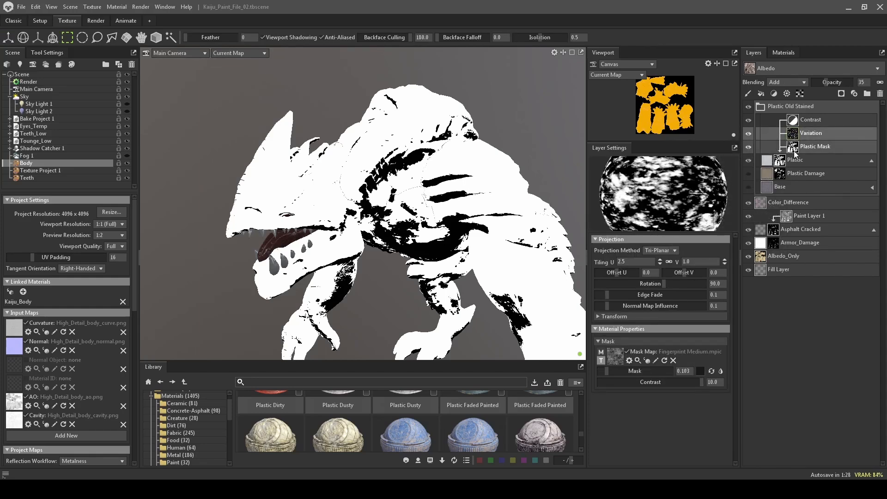
click(794, 147)
click(794, 135)
click(749, 133)
click(749, 133)
click(749, 133)
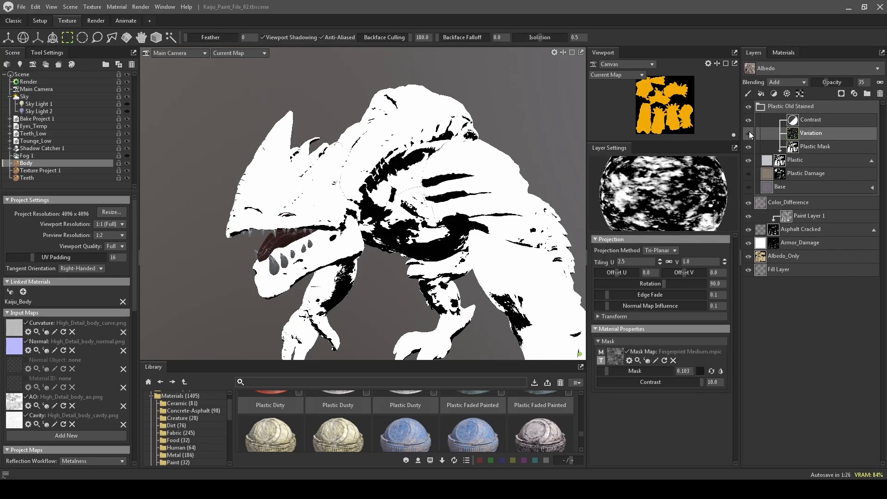
Inspect the Contrast levels of the Plastic mask and compare the black-and-white mask with Contrast hidden and shown.
click(749, 133)
click(806, 121)
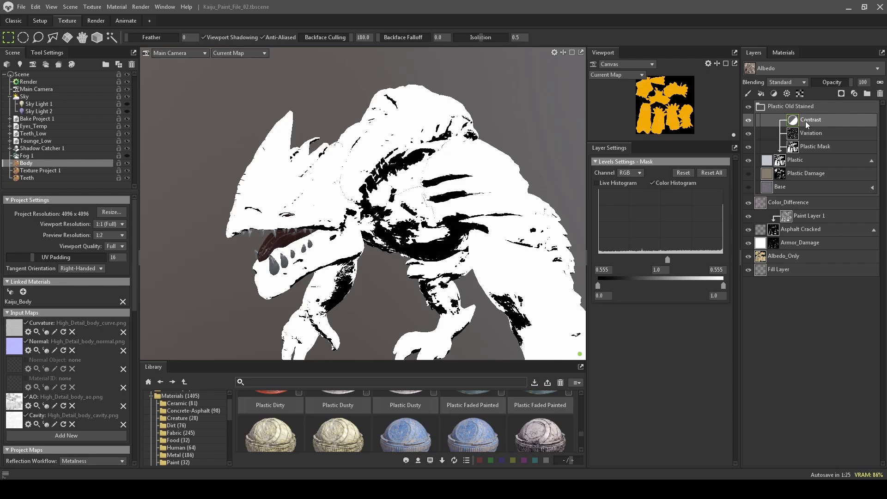
click(748, 121)
click(747, 120)
click(748, 121)
click(748, 121)
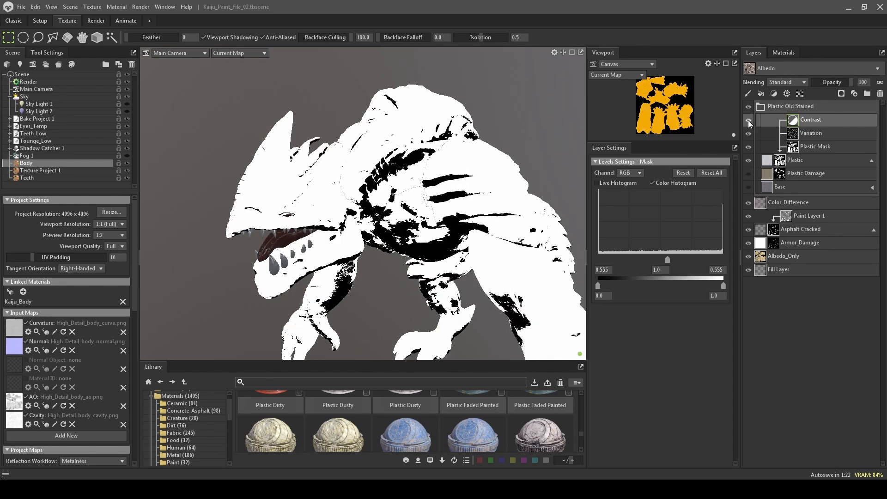
click(748, 121)
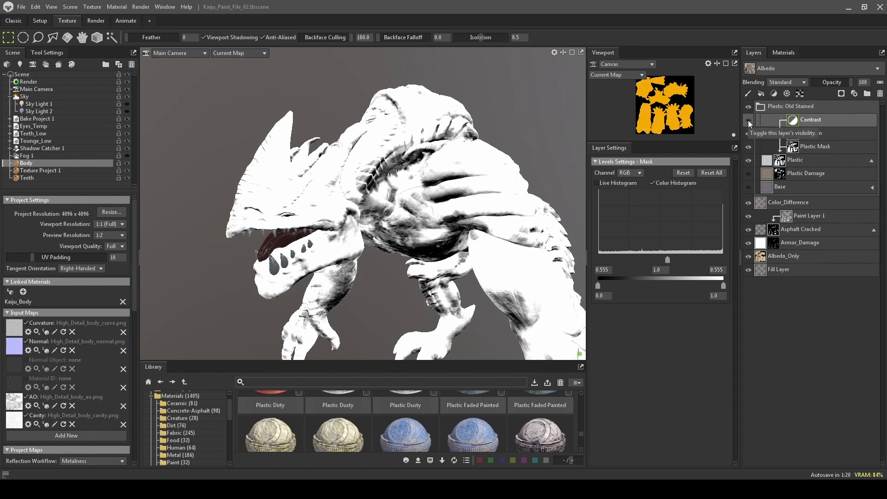
click(747, 120)
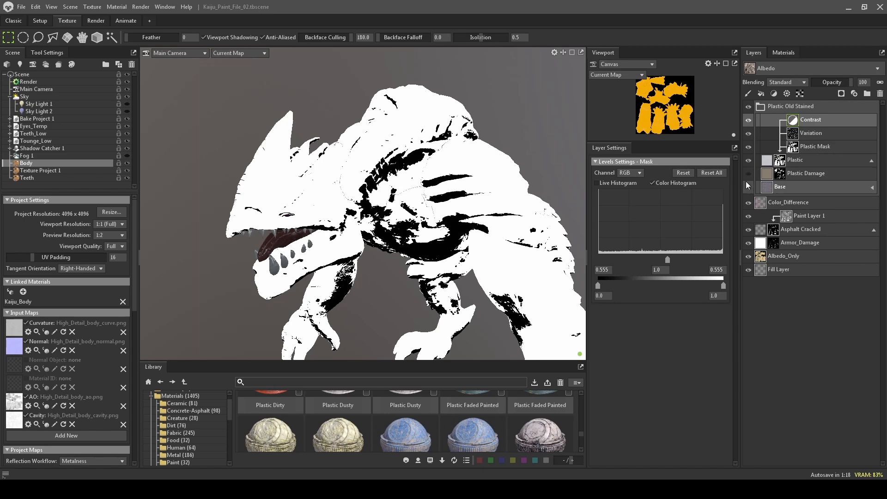
Check the Plastic layer and its mask, and switch the main viewport display to Full Quality.
click(768, 158)
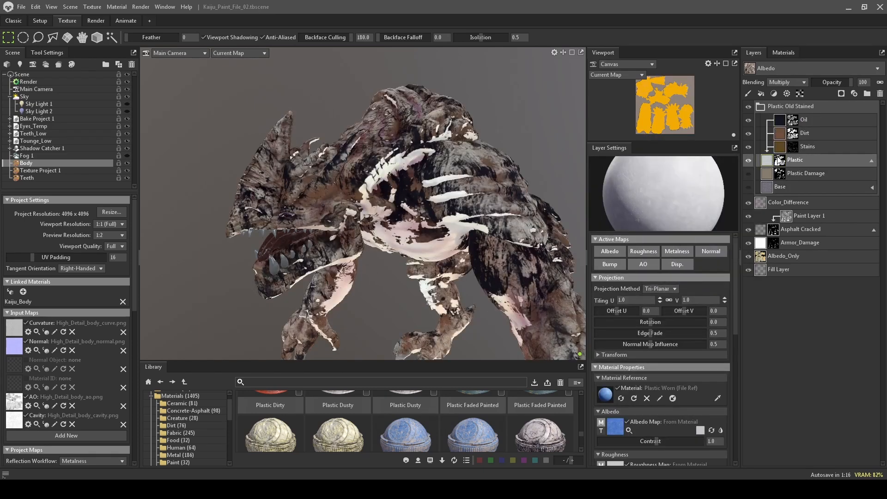
click(779, 161)
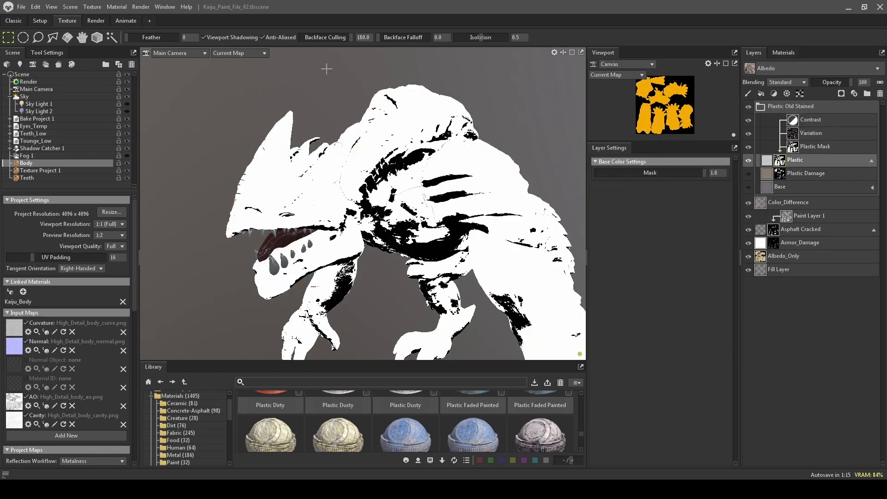
click(245, 52)
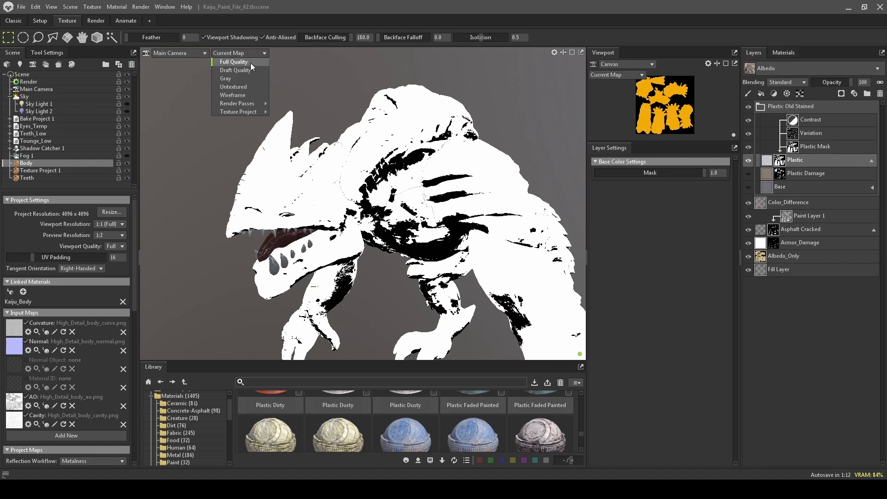
click(251, 63)
click(250, 54)
click(252, 61)
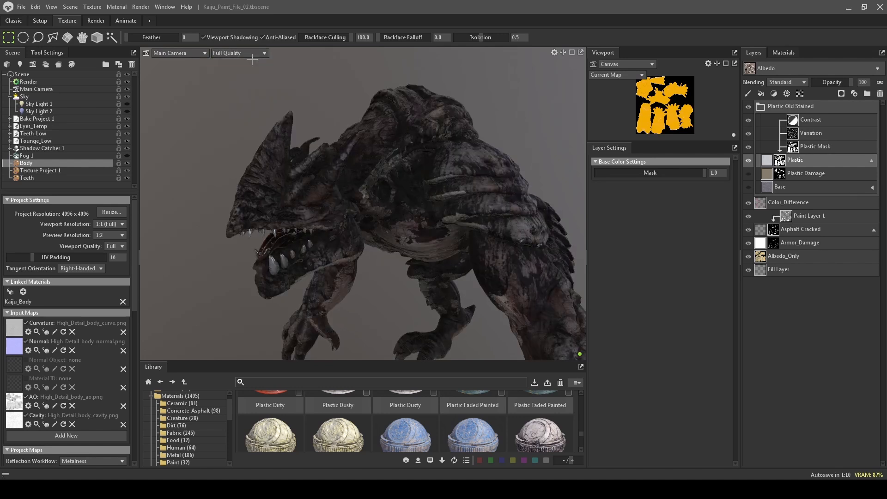
Compare the fully rendered creature with the Plastic Mask, Variation and Contrast mask layers hidden and shown.
click(748, 147)
click(748, 135)
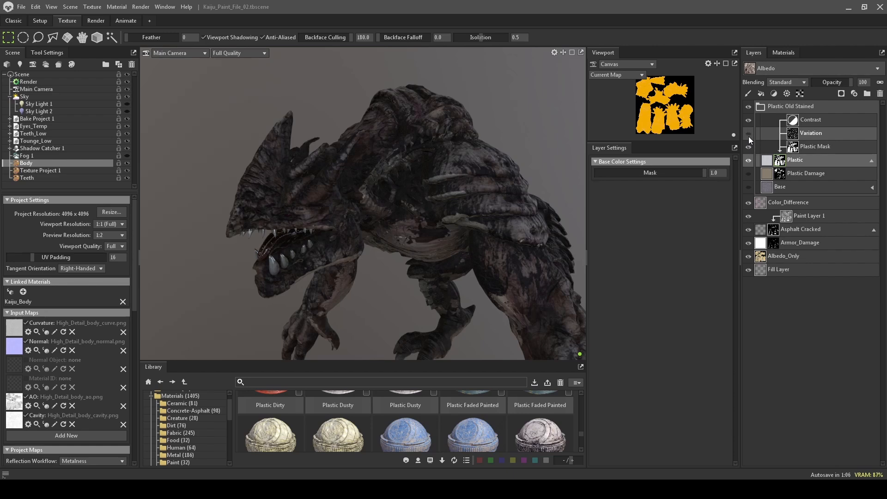
click(748, 120)
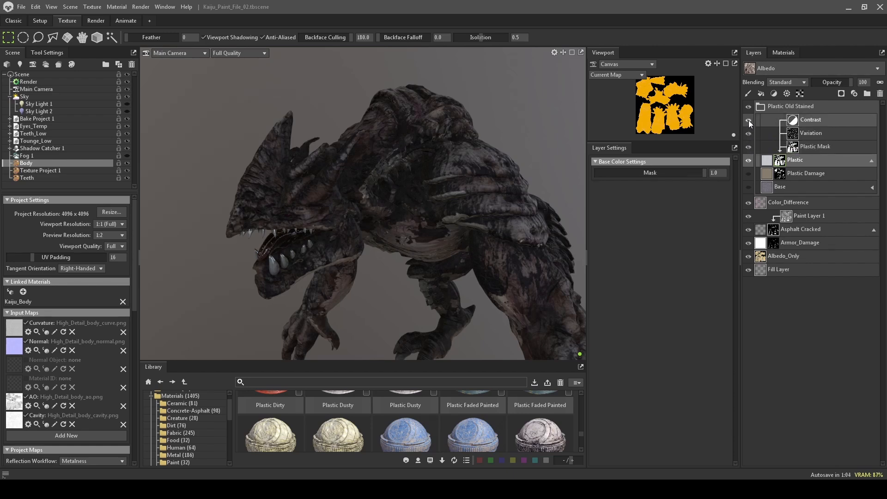
click(798, 146)
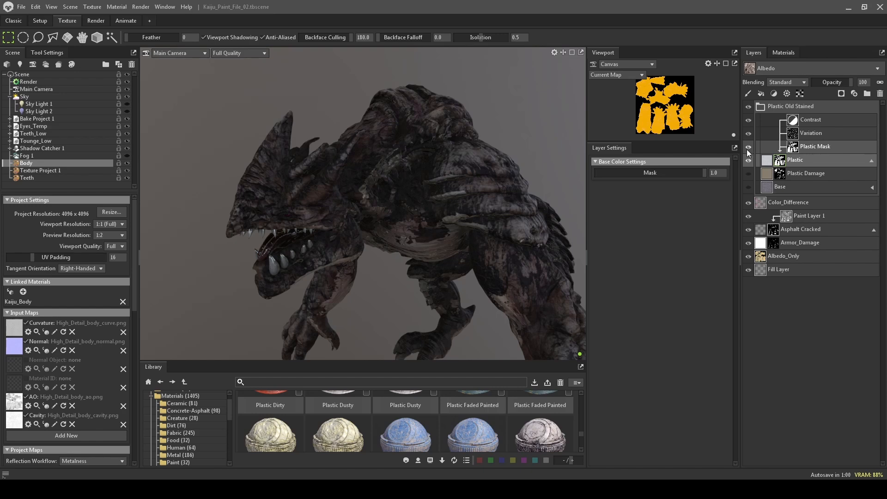
click(748, 133)
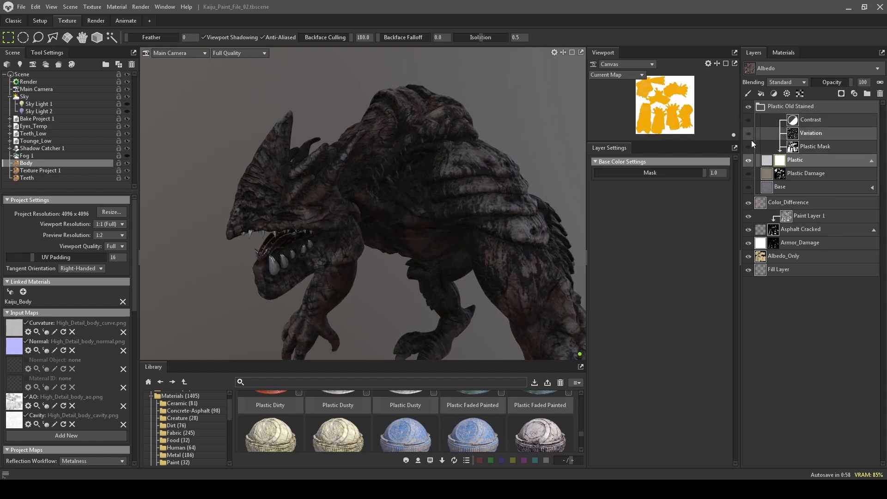
click(749, 146)
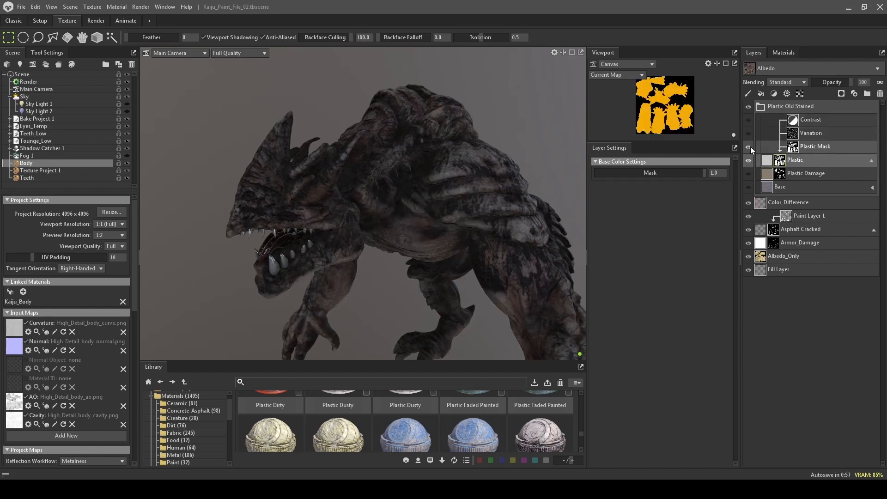
click(749, 135)
click(749, 121)
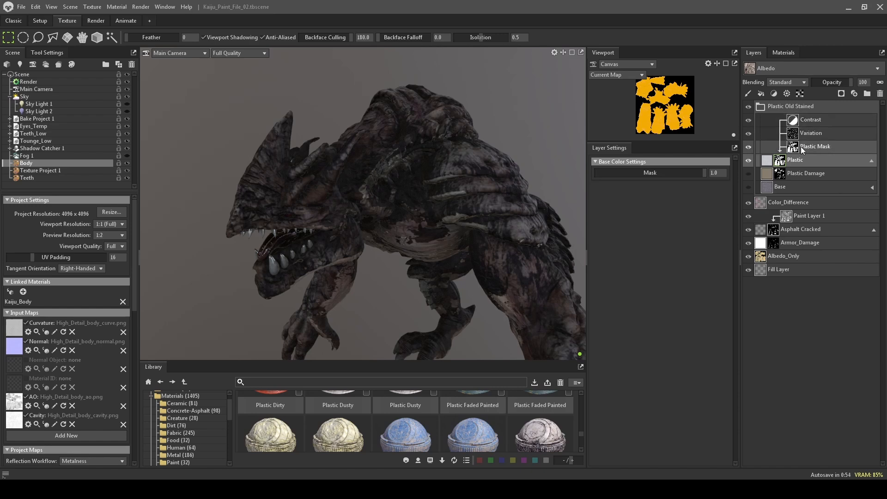
Review the Plastic layer's material and its mask stack against the creature's surface.
click(768, 159)
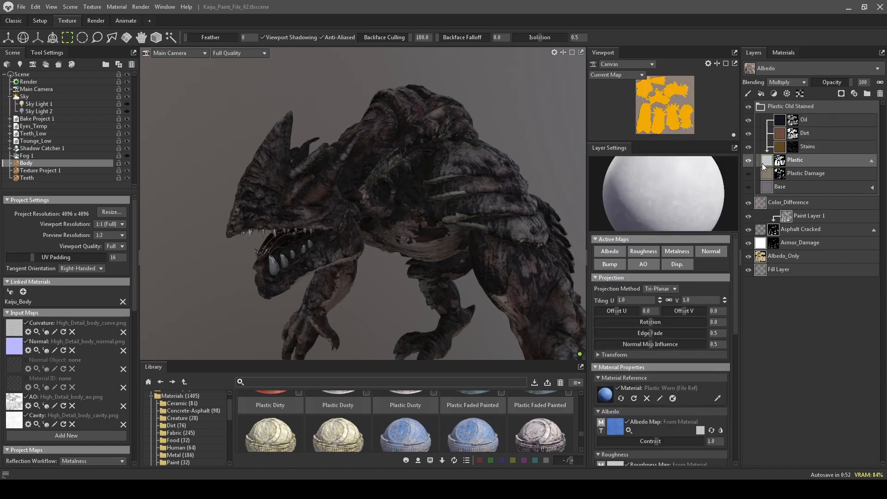
click(781, 160)
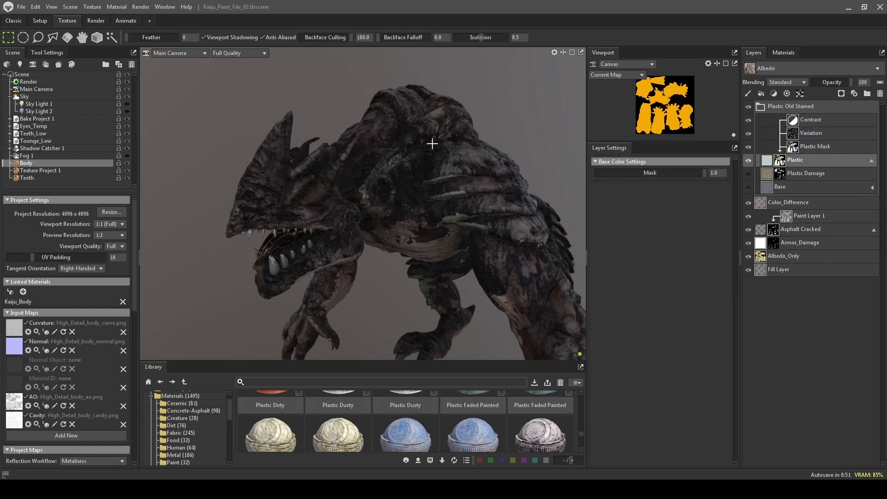
drag(432, 143, 490, 115)
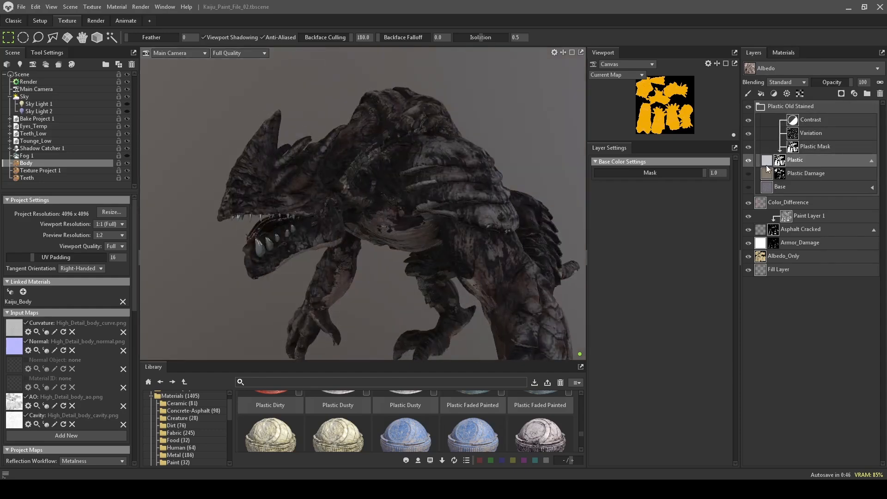
Reopen the Plastic layer's clipped layers and compare the creature with Stains, Dirt and Oil hidden and shown.
click(767, 160)
click(769, 107)
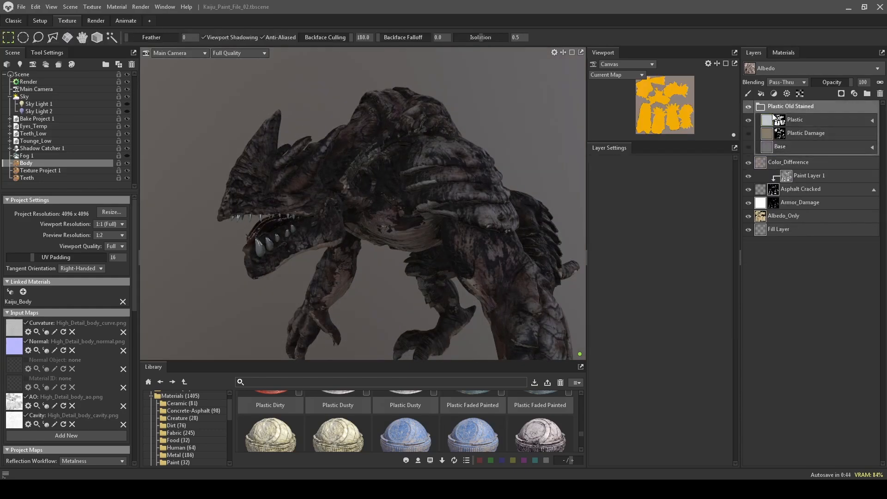
click(768, 119)
click(748, 147)
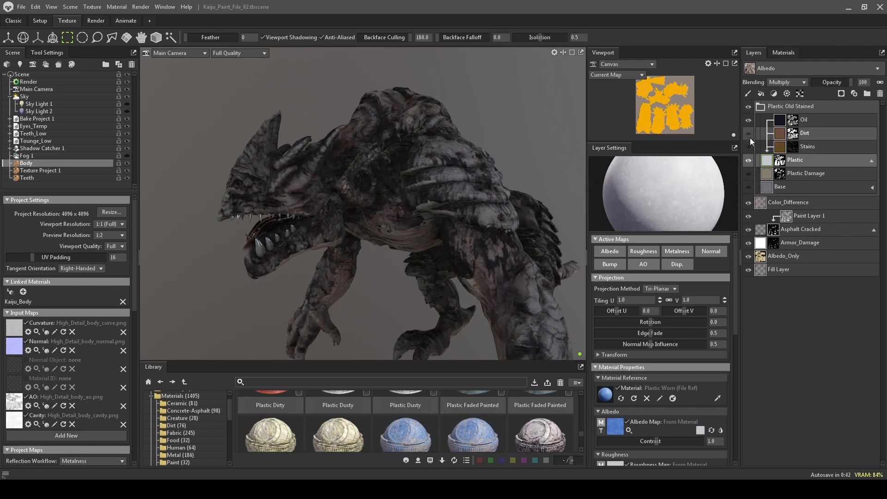
click(748, 133)
click(749, 120)
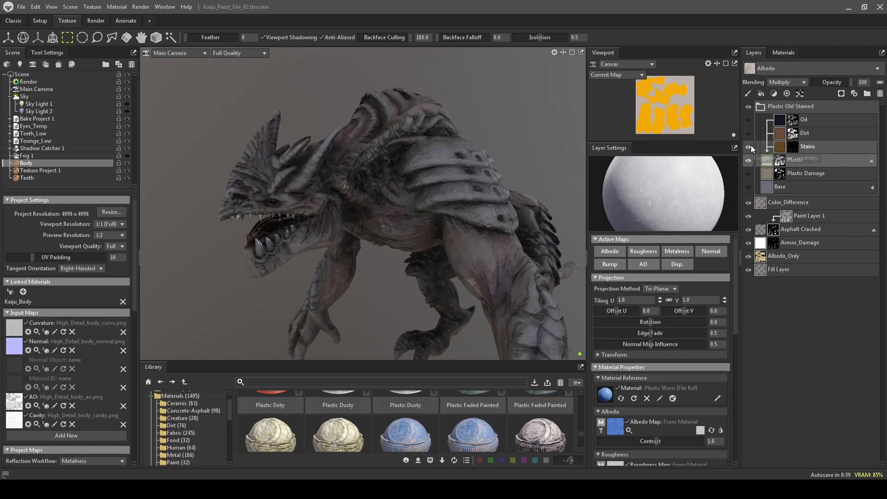
click(748, 146)
click(748, 133)
click(749, 121)
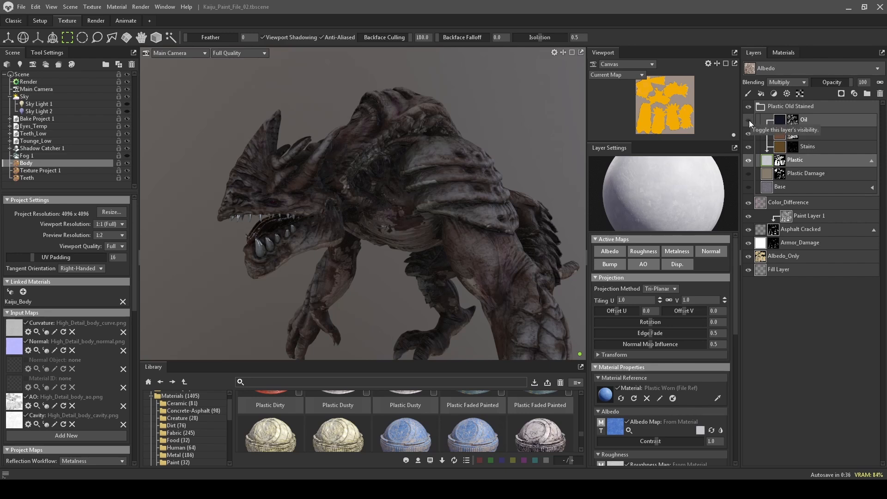
click(749, 120)
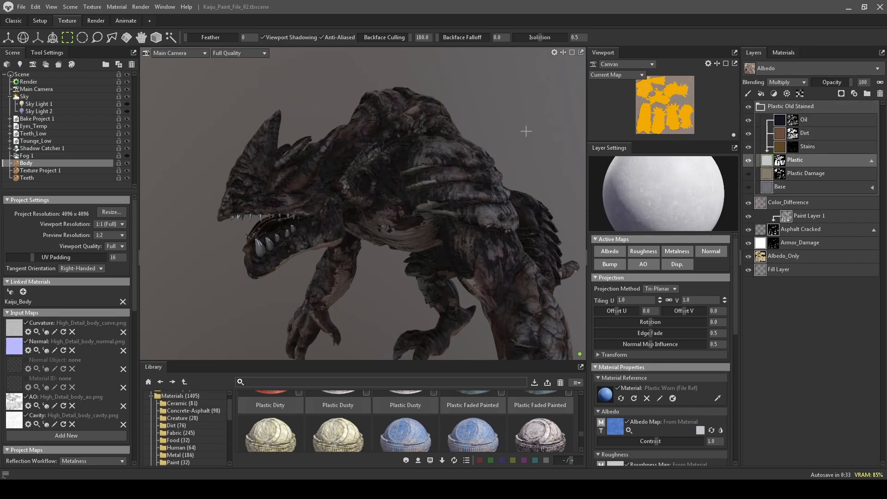
drag(524, 133, 537, 122)
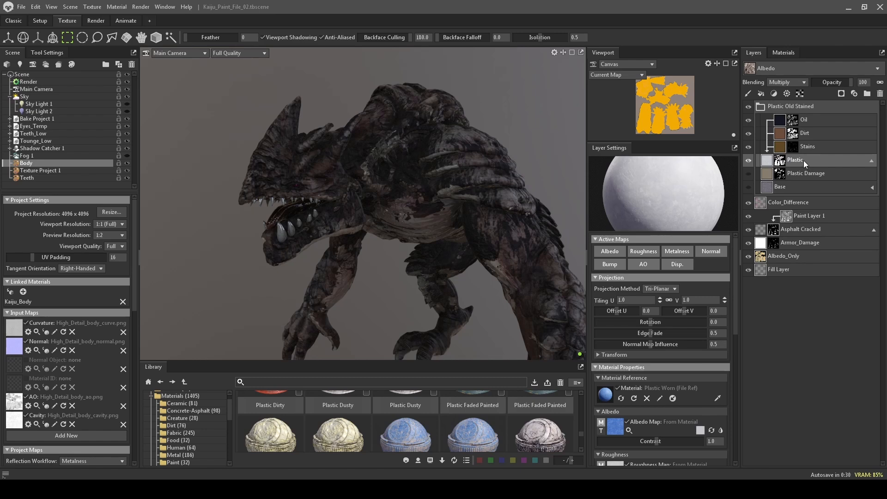
Collapse the Plastic layer's clipped layers, set its opacity to 53, and check the creature from several angles.
double_click(768, 161)
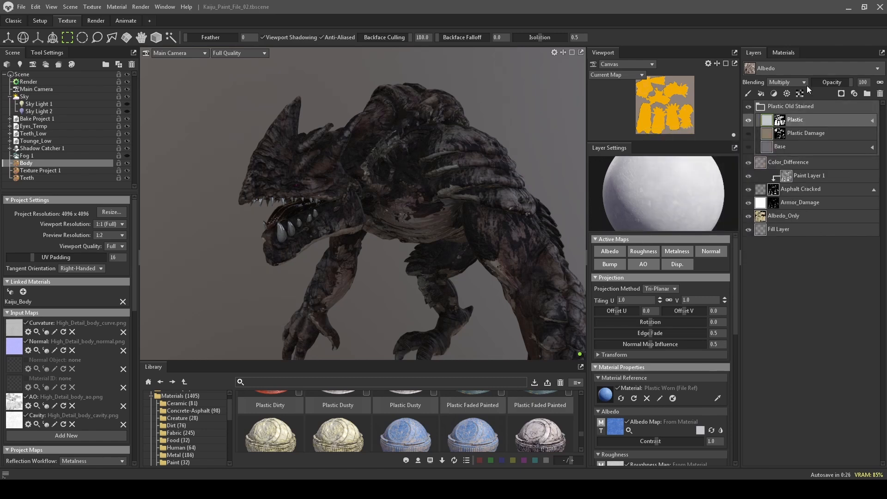
mouse_move(848, 81)
mouse_down()
mouse_move(815, 84)
mouse_move(839, 84)
mouse_up()
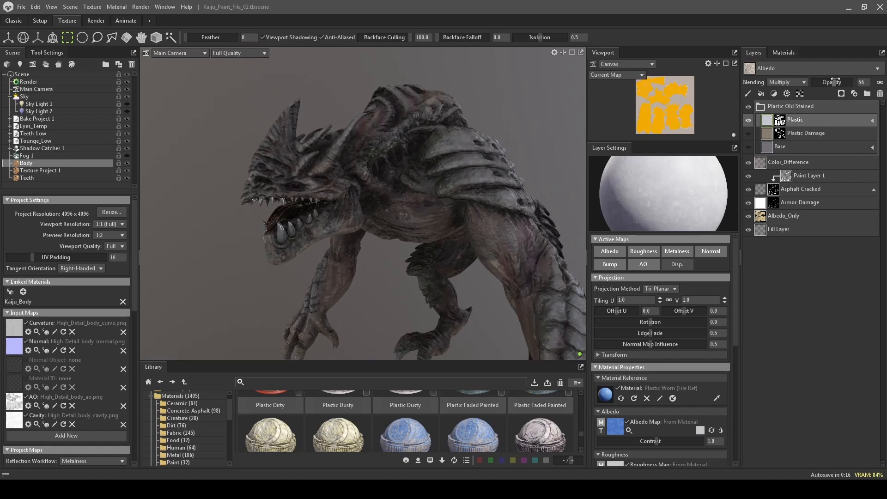
drag(834, 79, 829, 83)
scroll(531, 139, down, 3)
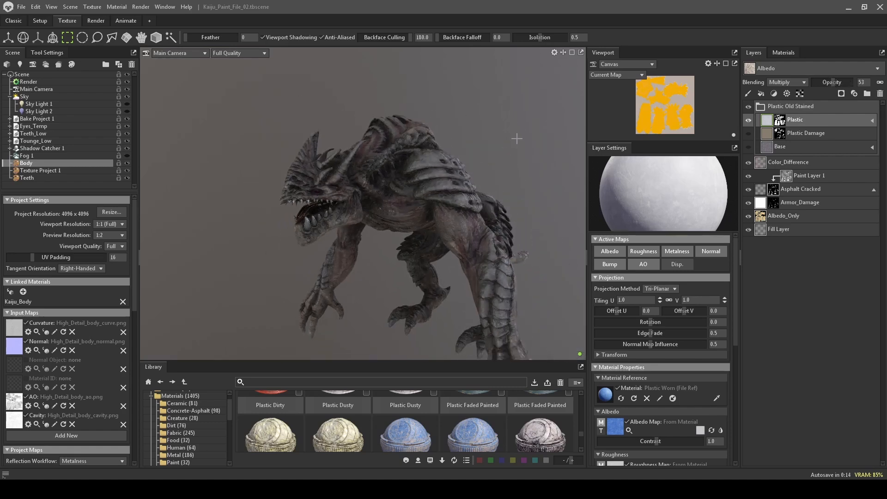
alt+drag(517, 139, 524, 91)
scroll(403, 148, up, 4)
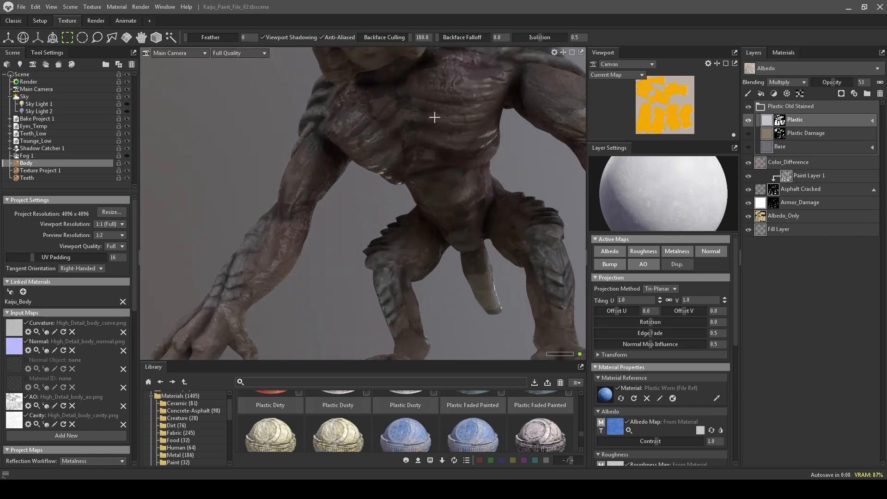
scroll(416, 150, down, 3)
alt+drag(534, 55, 521, 133)
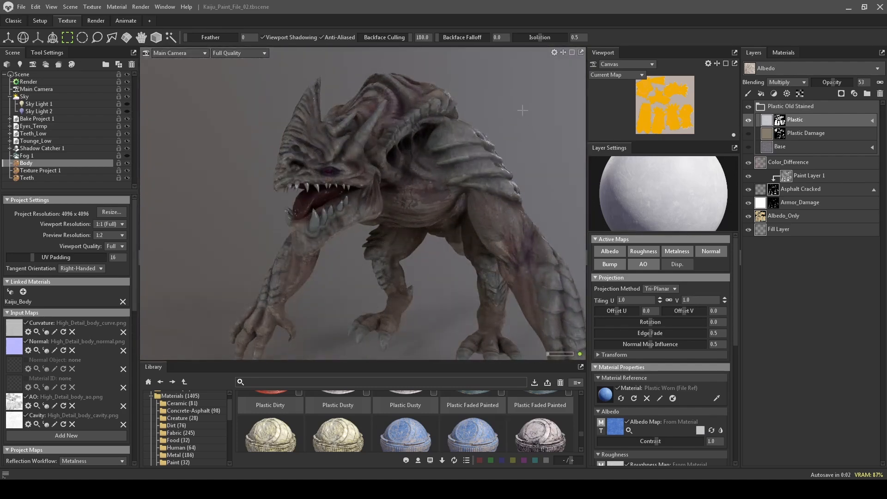
Collapse the Plastic Old Stained group and duplicate it.
double_click(766, 120)
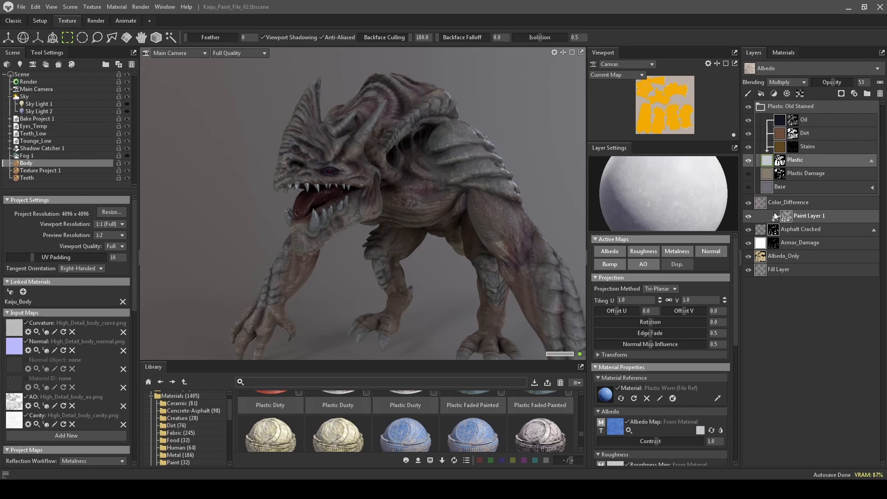
double_click(762, 107)
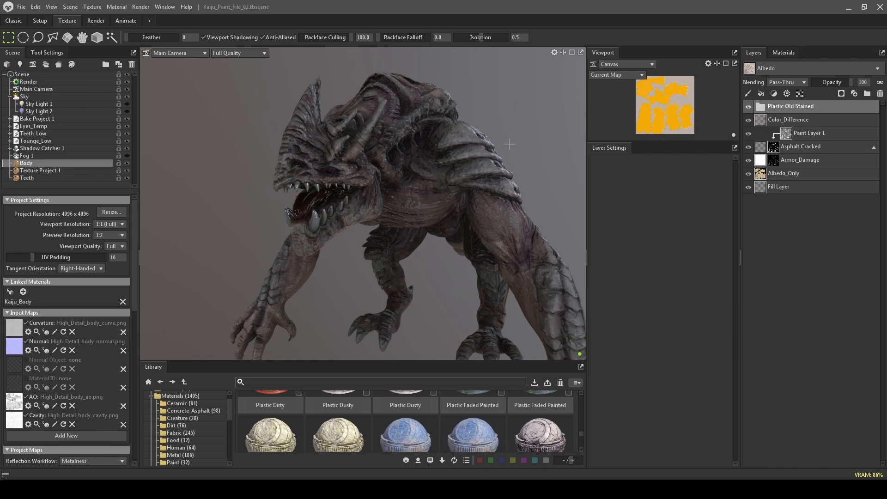
click(855, 94)
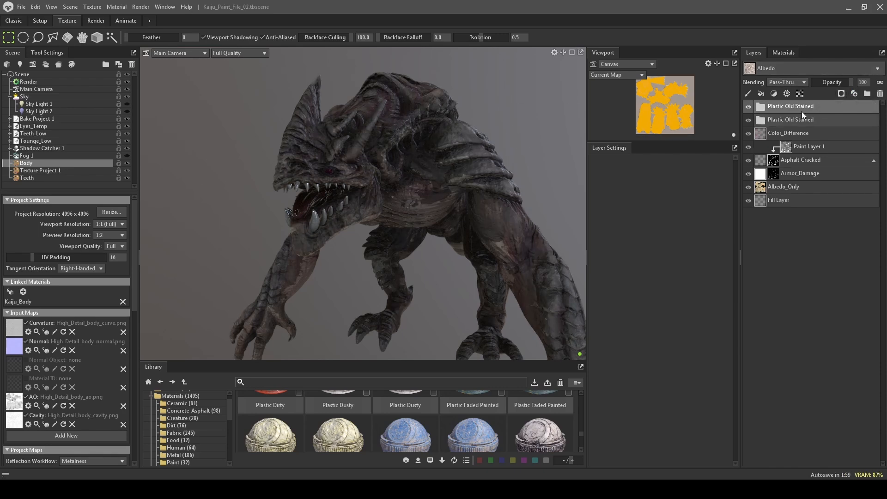
Compare the creature with the lower Plastic Old Stained group hidden and shown, leaving that group hidden.
click(748, 120)
click(748, 120)
click(748, 120)
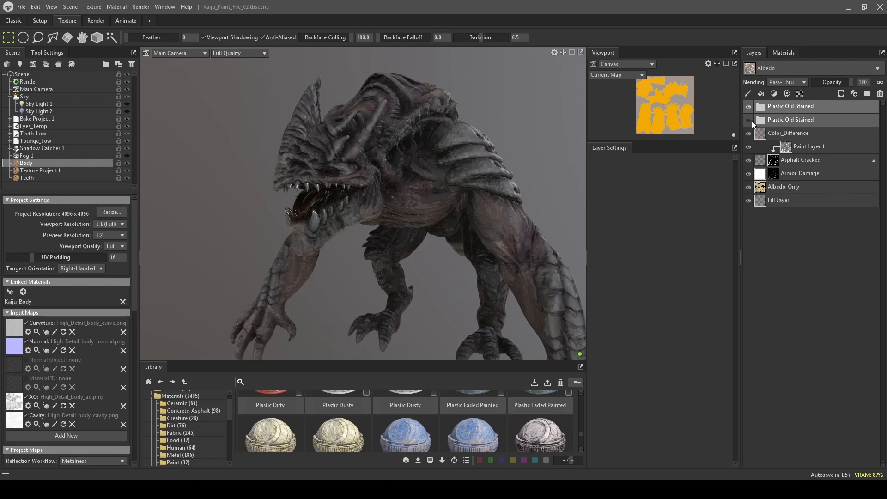
click(748, 120)
click(748, 120)
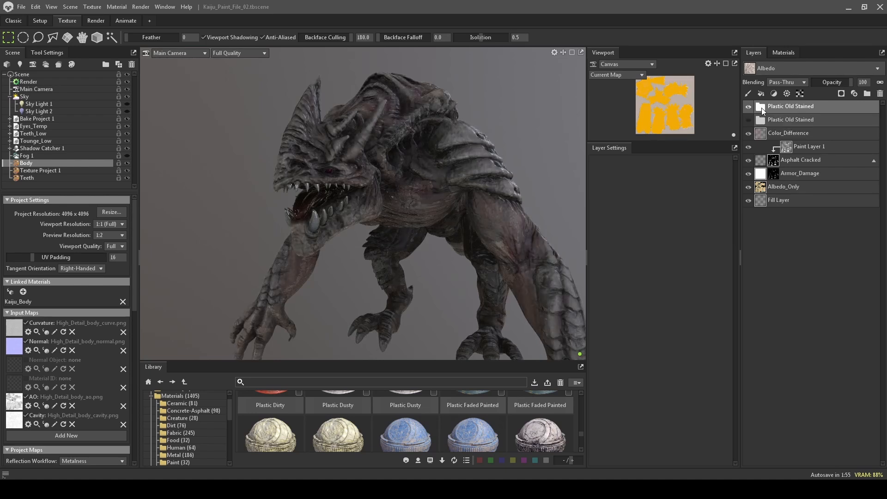
Add a black paint mask to the upper Plastic Old Stained group.
click(760, 106)
click(760, 105)
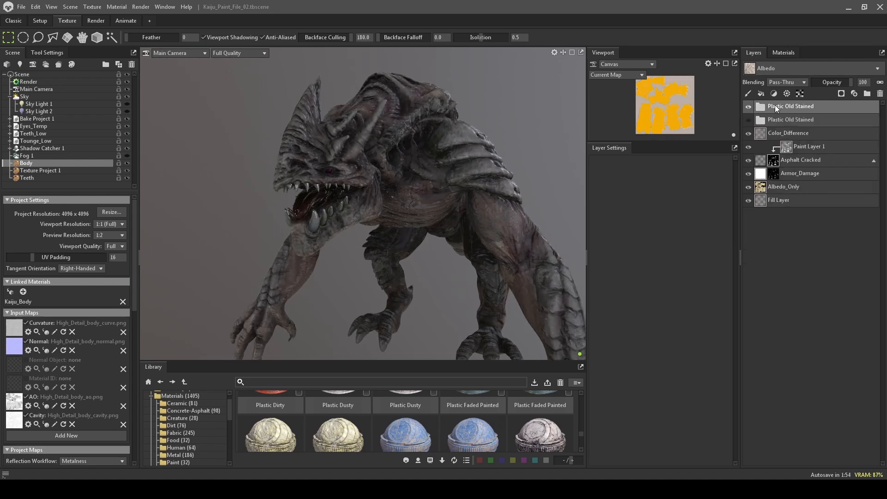
click(840, 95)
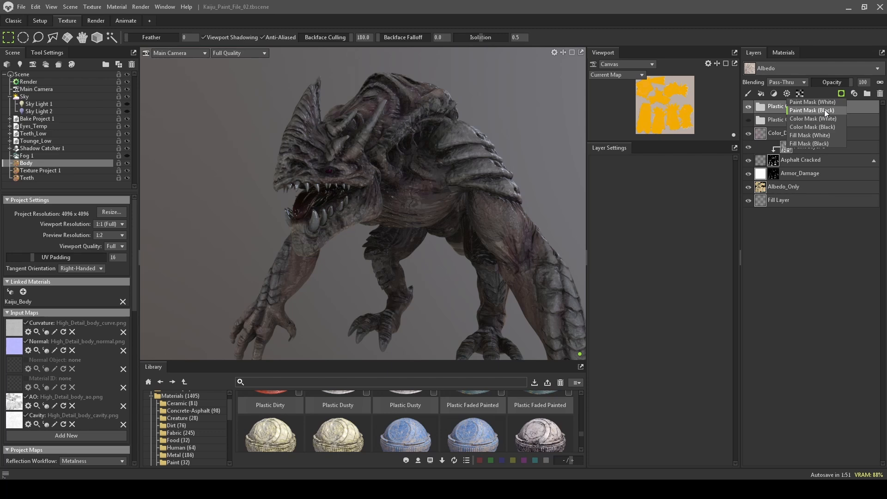
click(824, 109)
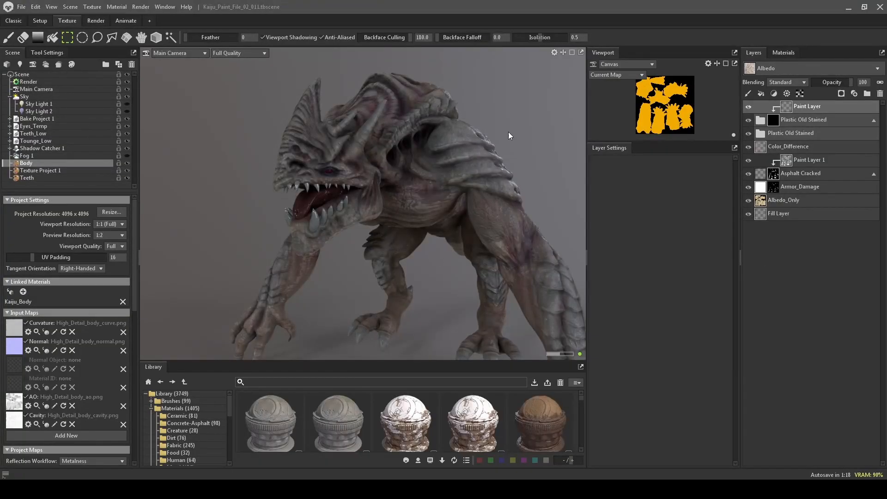
Frame the creature's head, activate the paint brush and turn on mirror symmetry along the X axis.
alt+drag(510, 136, 517, 117)
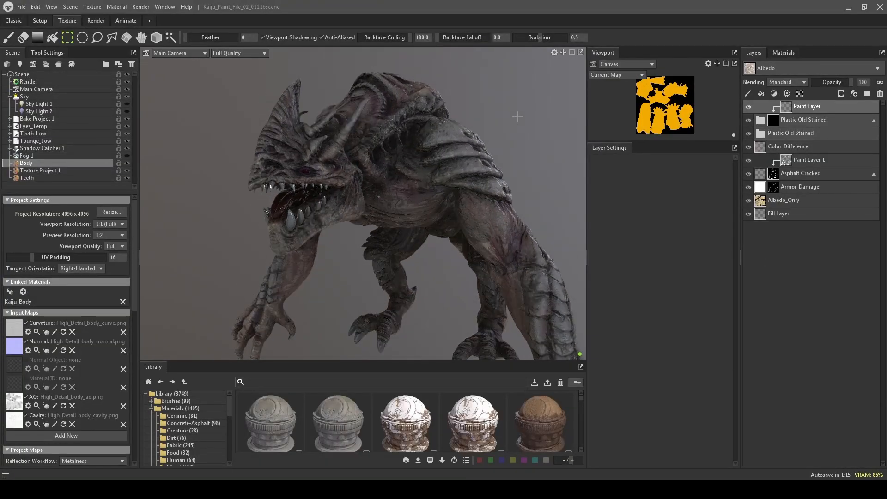
alt+drag(415, 119, 378, 178)
scroll(299, 207, up, 4)
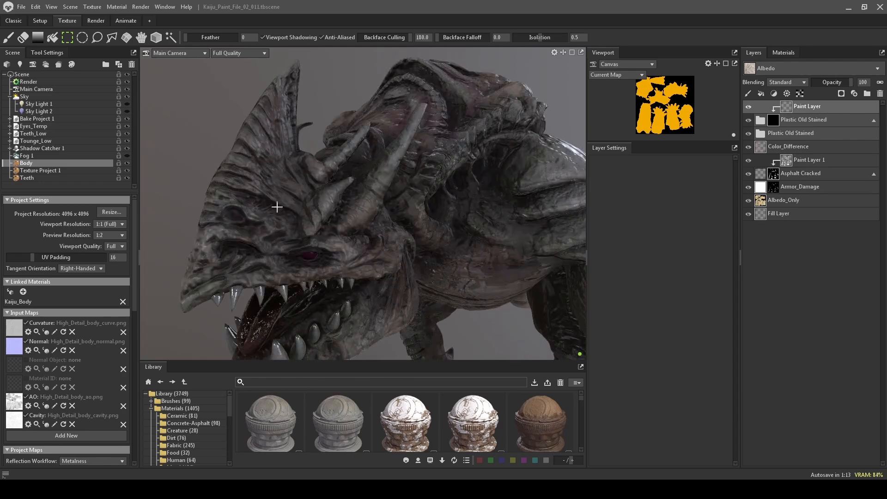
alt+drag(264, 204, 284, 196)
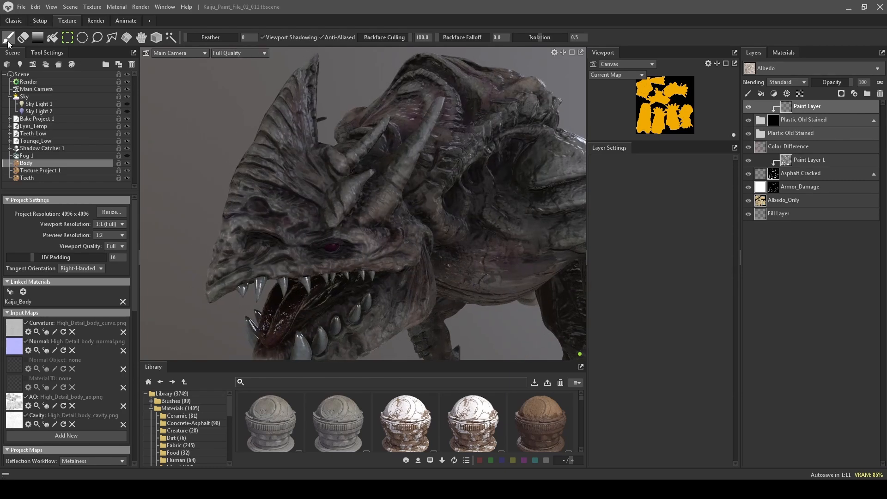
click(35, 55)
click(9, 39)
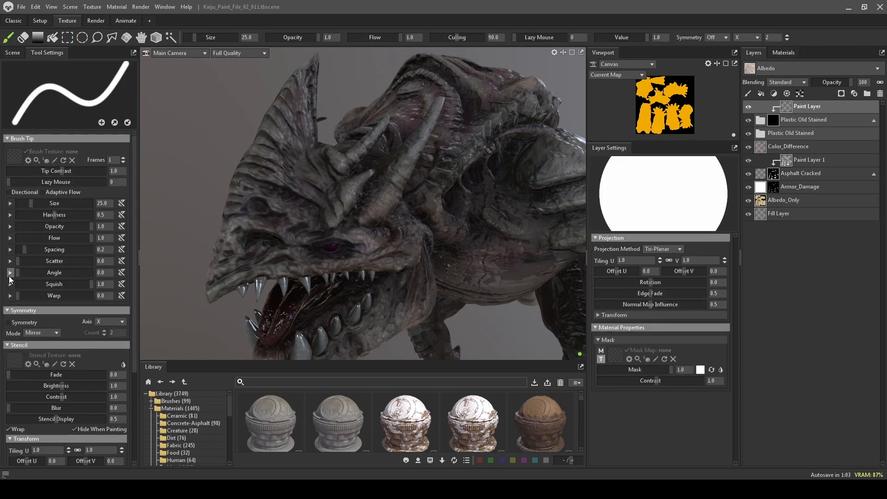
click(13, 322)
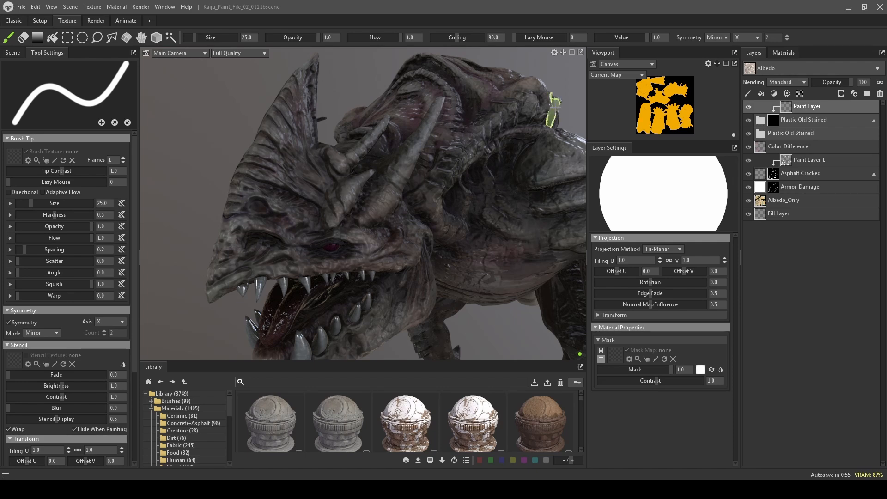
Set the autosave timer to 15 minutes in Preferences, look over the other preferences and close them.
click(553, 52)
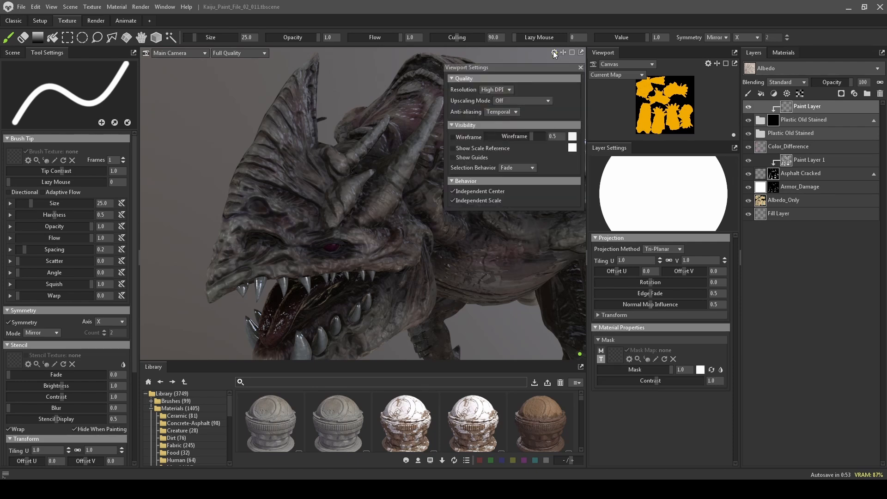
click(554, 53)
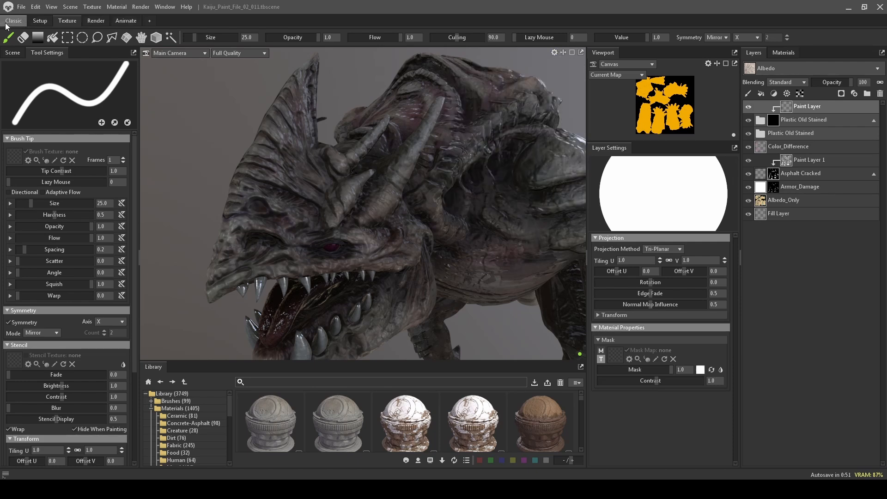
click(54, 9)
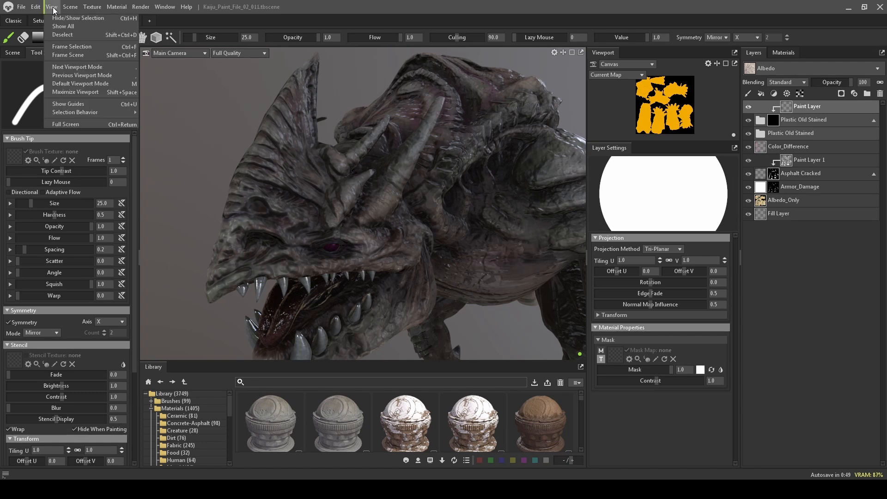
mouse_move(37, 7)
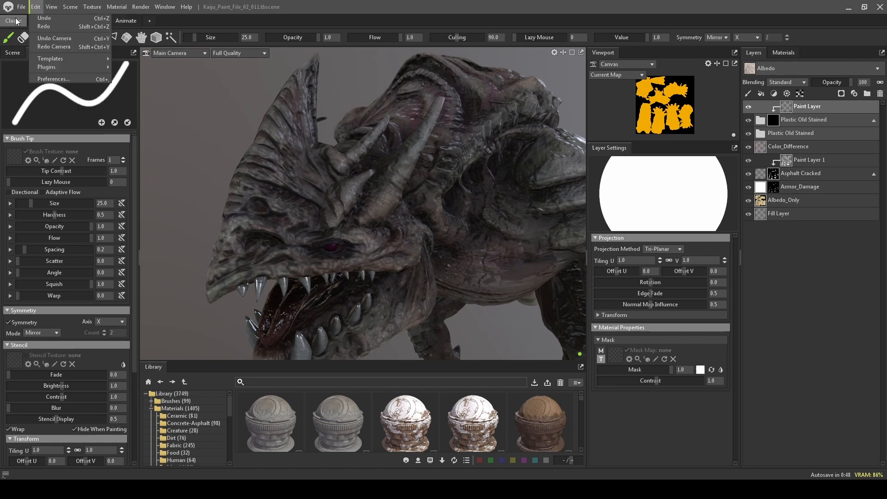
click(56, 79)
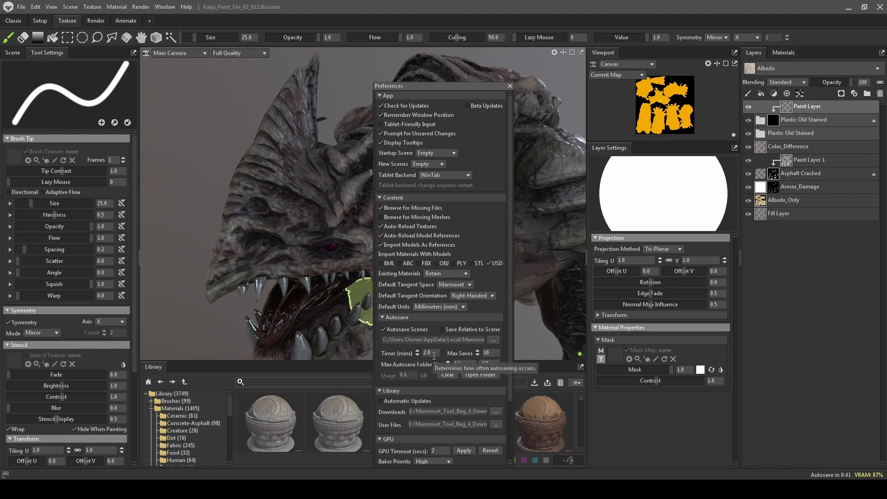
click(433, 354)
text(10)
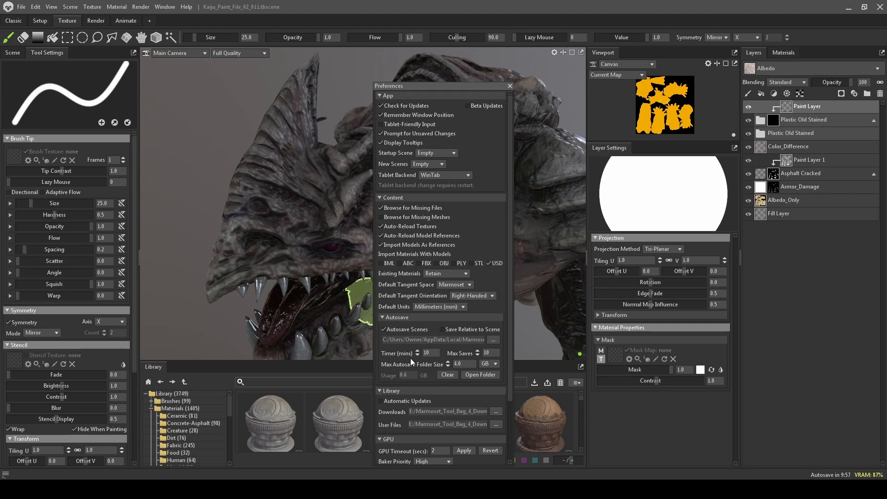
click(431, 353)
text(15)
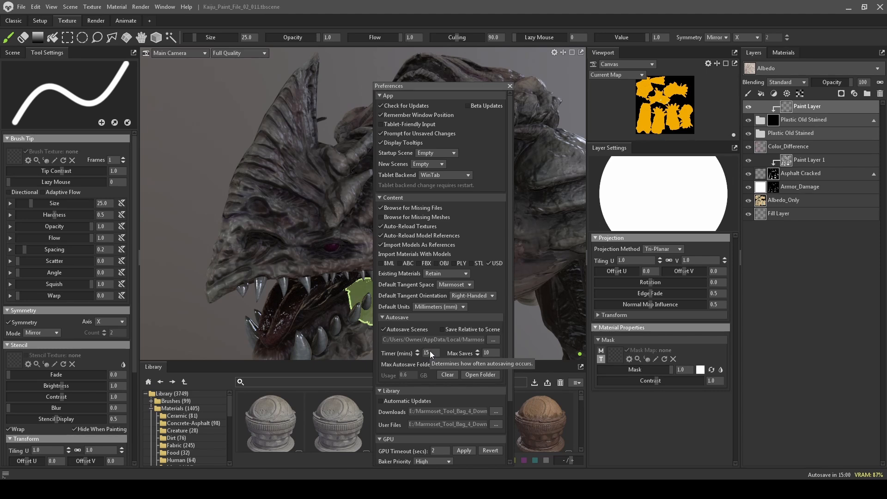
scroll(417, 319, down, 3)
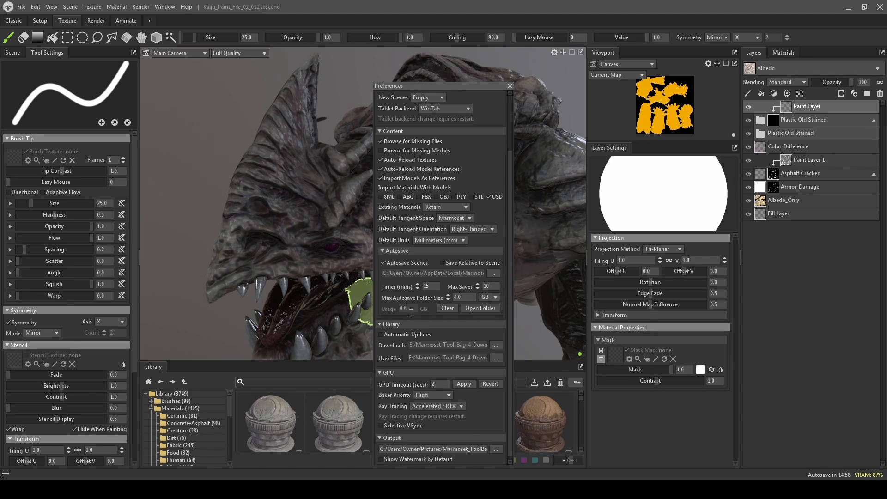
scroll(400, 340, up, 3)
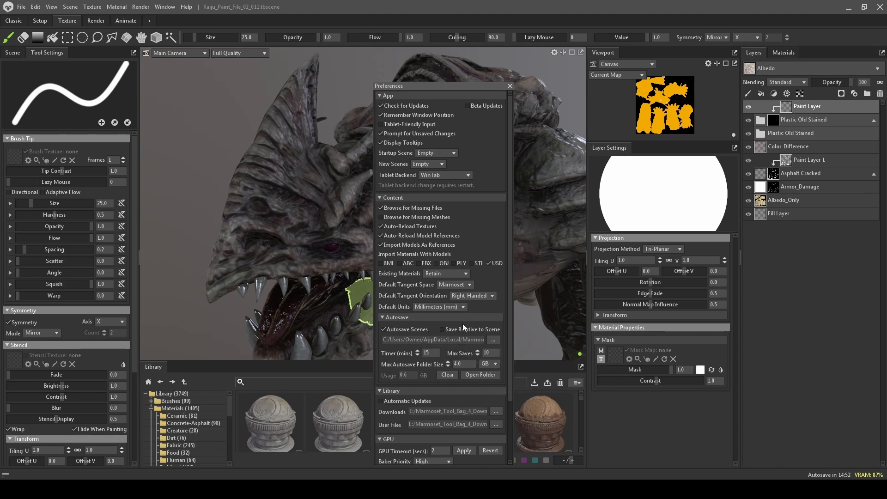
scroll(471, 408, down, 3)
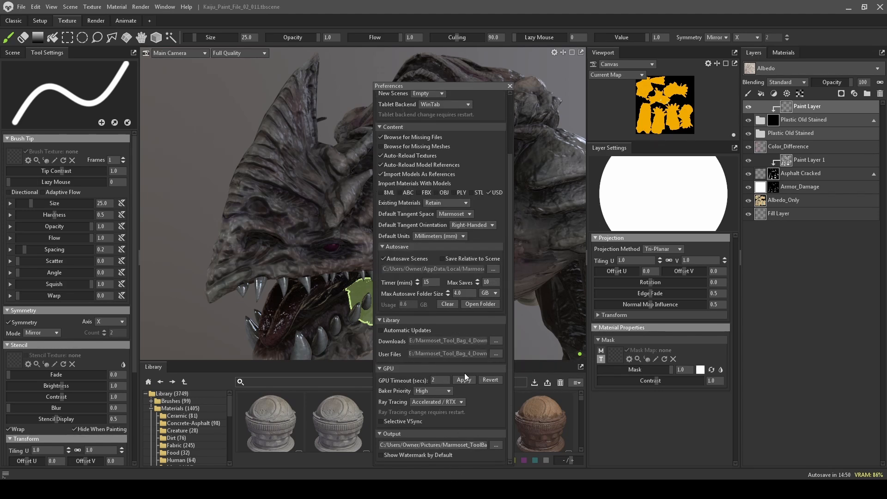
scroll(469, 194, up, 3)
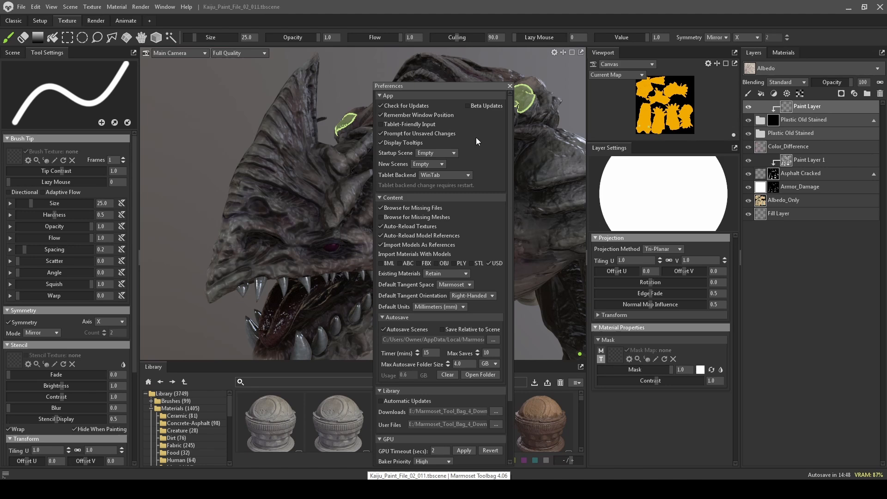
click(509, 86)
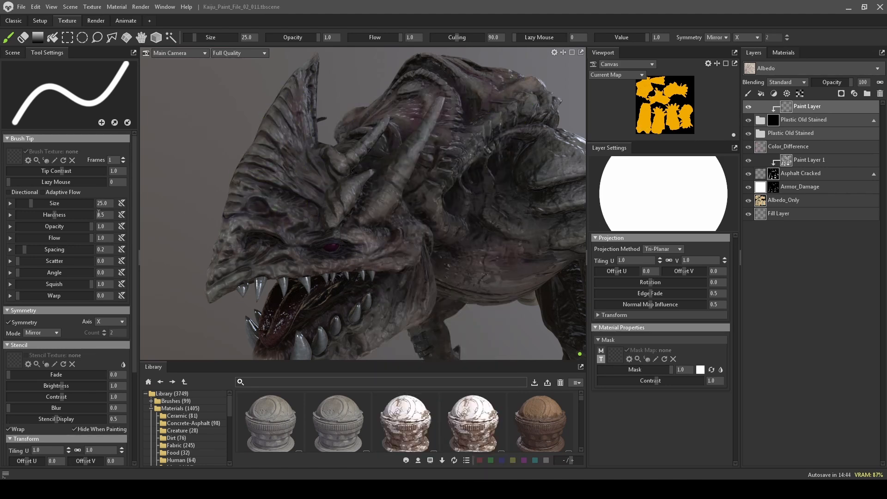
Load the Wacom_Pen Soft brush from the library and reduce its size to 13.
click(168, 401)
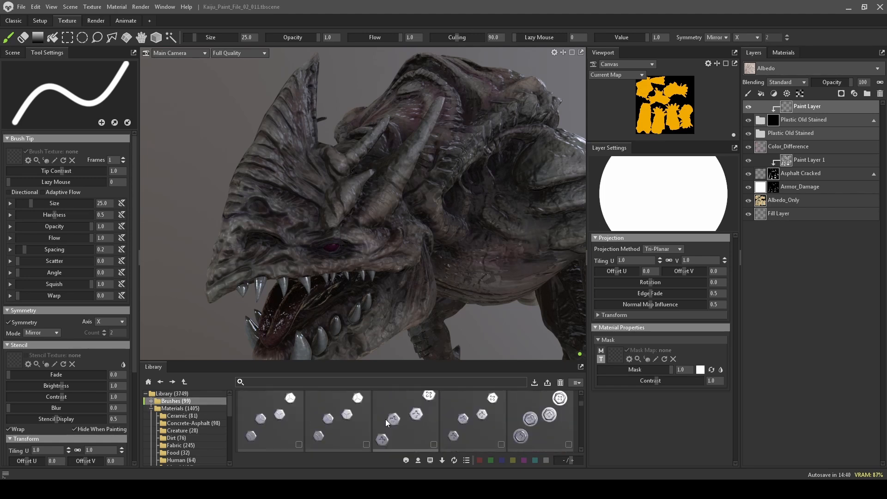
drag(583, 409, 581, 465)
click(459, 410)
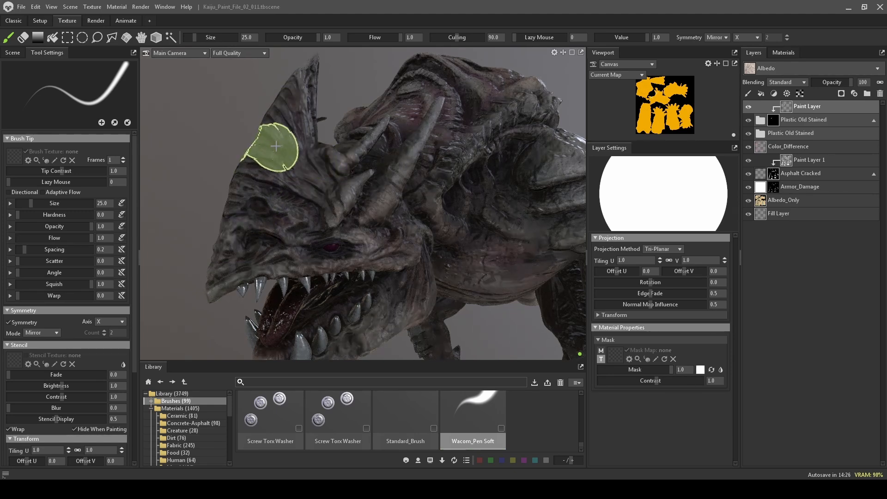
key(bracketleft)
key(bracketleft)
key(bracketleft)
key(bracketleft)
Compare the creature's head with the masked Plastic Old Stained group hidden and shown.
mouse_move(335, 123)
alt+mouse_down()
mouse_move(297, 121)
mouse_move(330, 125)
alt+mouse_up()
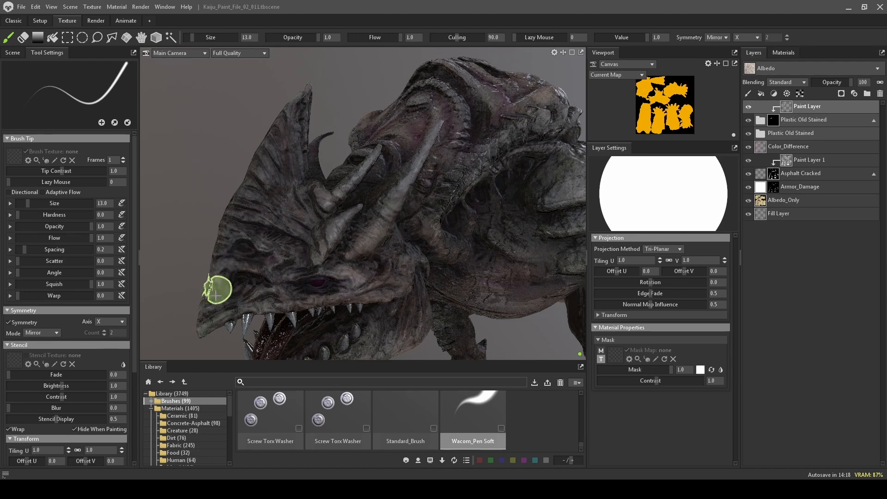
click(748, 120)
click(749, 121)
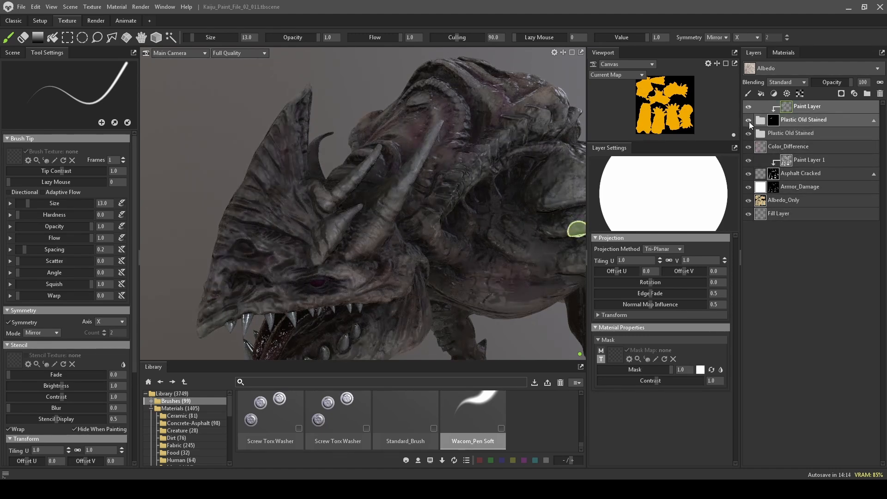
Expand the masked Plastic Old Stained group, show Plastic Damage, and compare the creature with Plastic hidden and shown, leaving Plastic hidden.
click(758, 121)
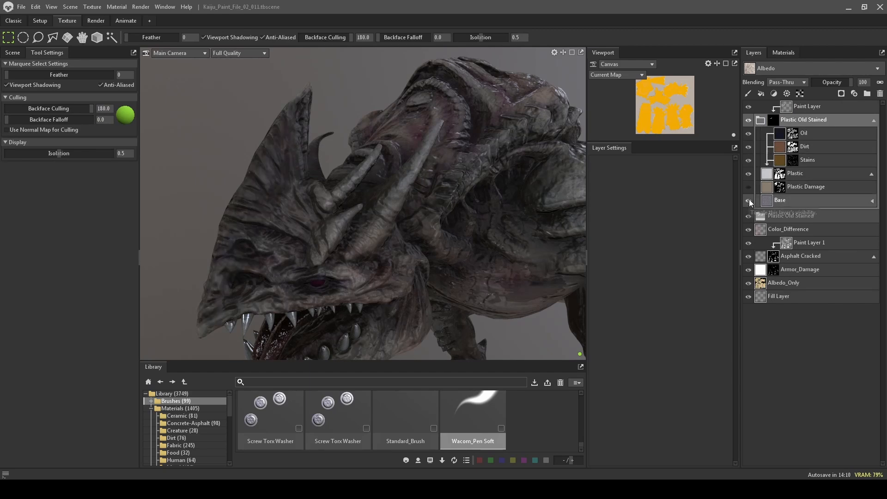
click(748, 186)
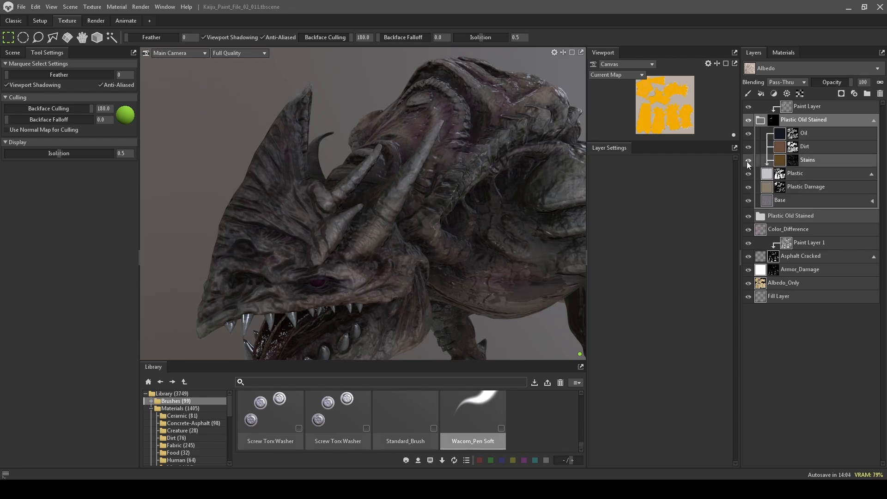
click(783, 176)
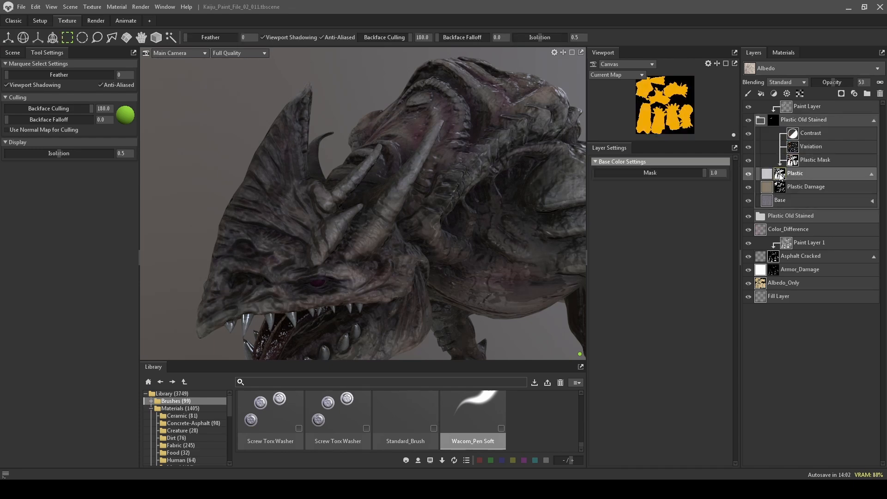
click(750, 174)
click(750, 173)
click(749, 175)
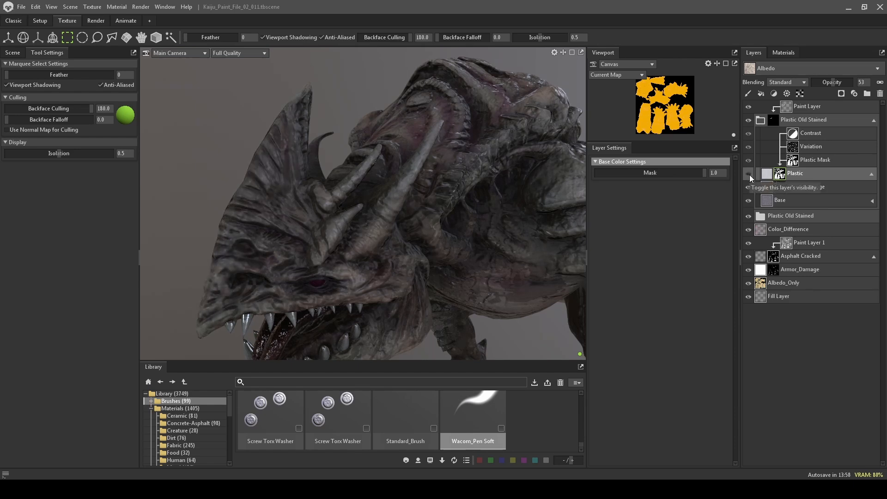
click(749, 175)
click(750, 174)
Raise the opacity of the Base layer inside the masked Plastic Old Stained group.
click(767, 199)
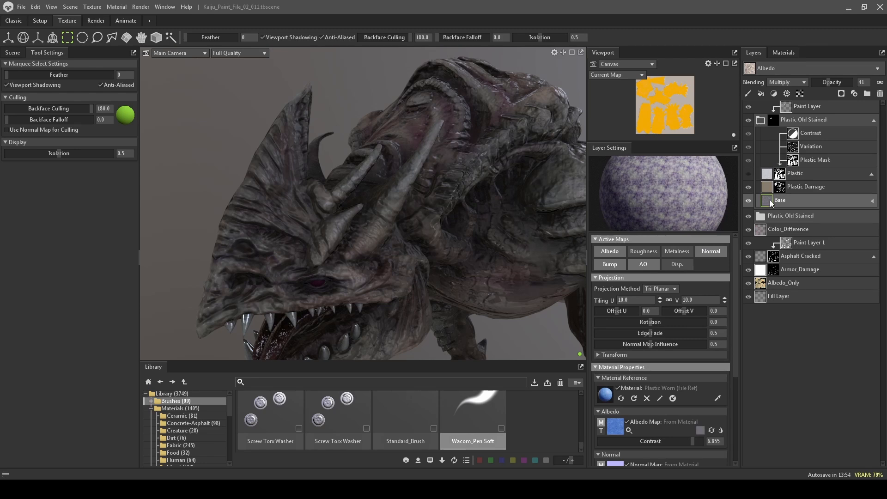
click(767, 173)
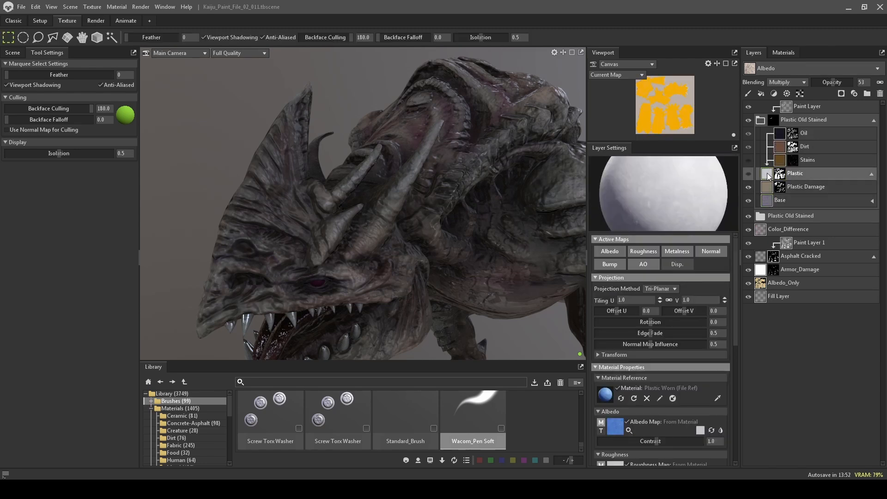
click(768, 200)
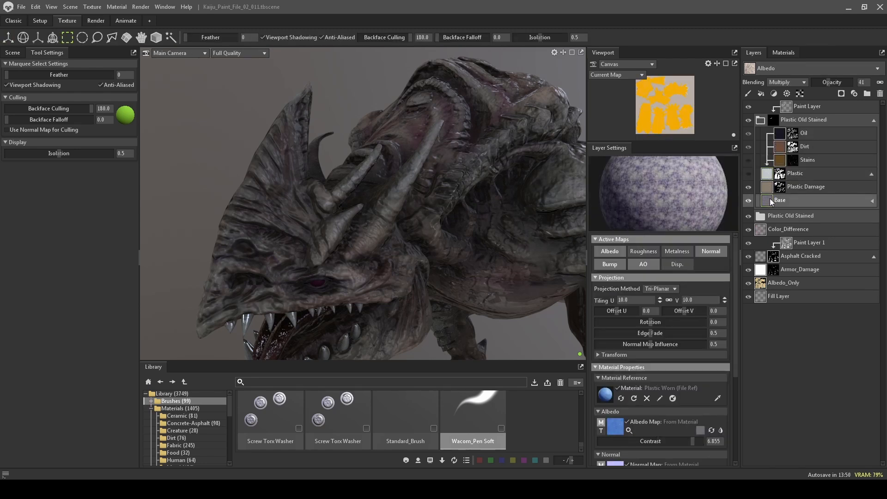
mouse_move(828, 81)
mouse_down()
mouse_move(845, 82)
mouse_move(814, 83)
mouse_move(846, 81)
mouse_move(835, 81)
mouse_up()
Try Standard blending on the Plastic Damage layer and settle on Add.
click(769, 184)
click(791, 82)
click(789, 90)
click(792, 82)
click(790, 99)
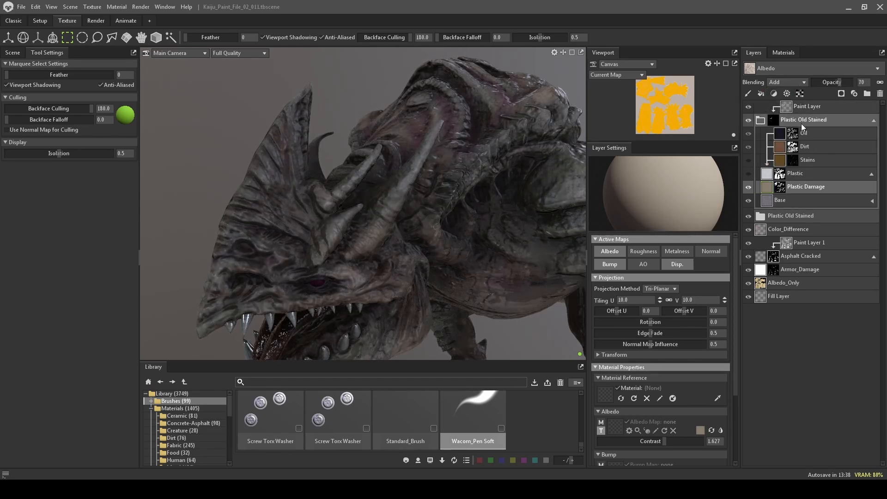
Show the Plastic layer inside the masked Plastic Old Stained group, with its opacity at 100 and its blending set to Add.
click(765, 174)
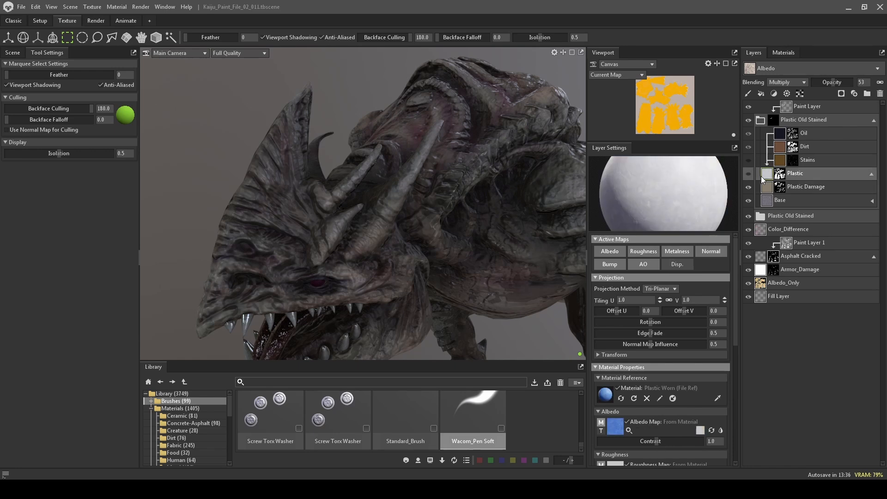
click(749, 173)
click(749, 174)
click(749, 174)
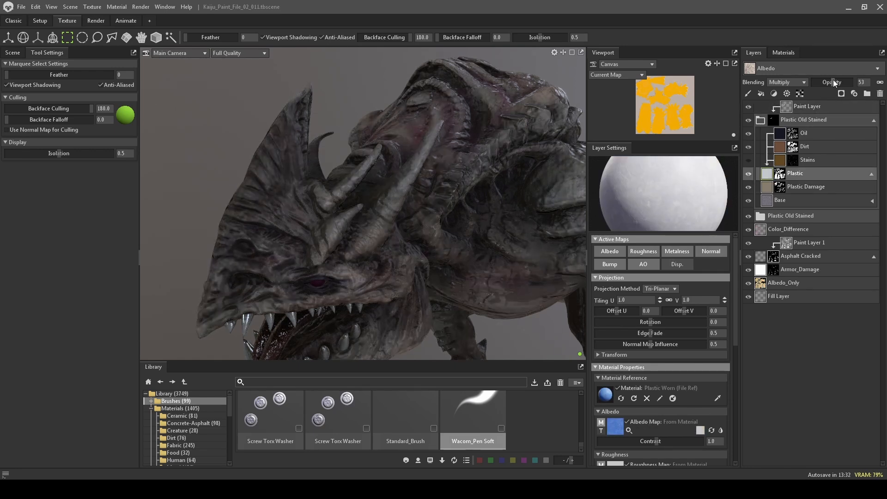
drag(833, 80, 854, 77)
click(787, 81)
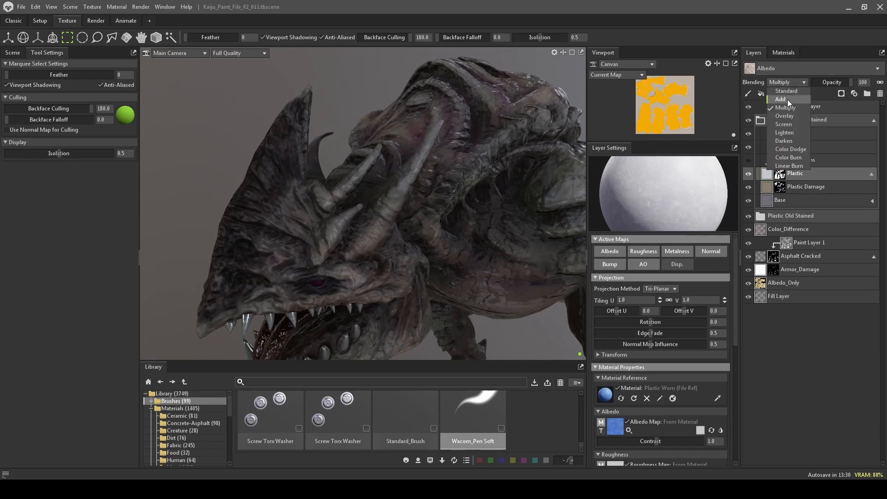
click(788, 99)
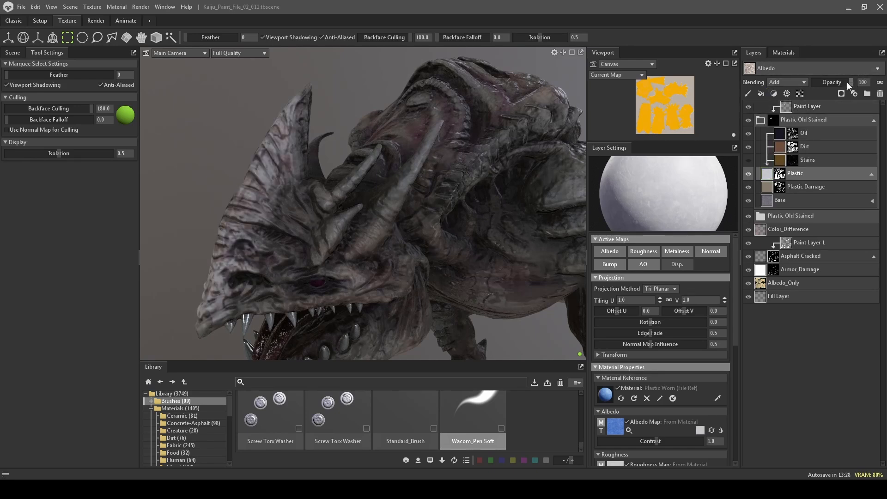
drag(847, 82, 856, 83)
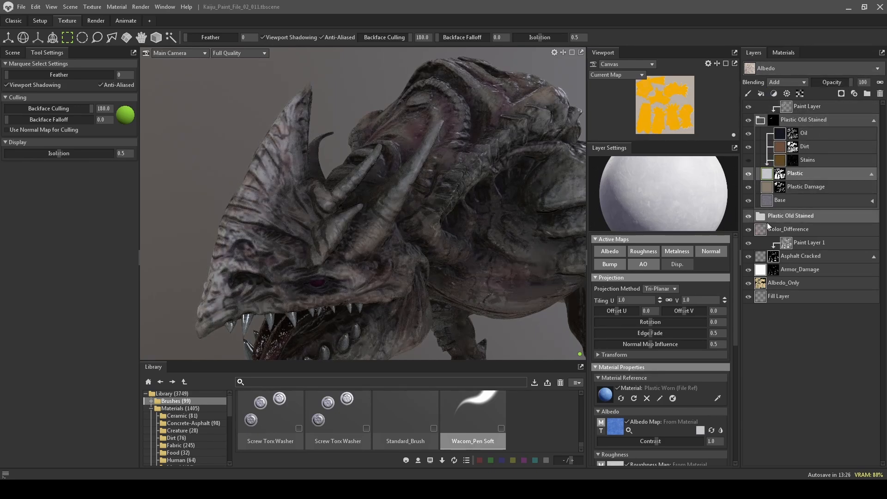
Raise the Plastic layer's albedo contrast to 2.836, try tiling values of 10 and 20, and settle on 25.
drag(658, 441, 684, 438)
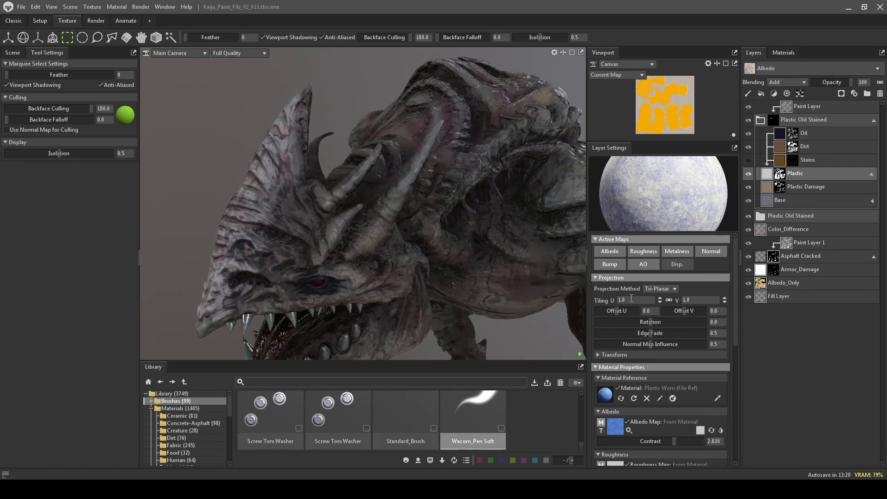
text(10)
key(Return)
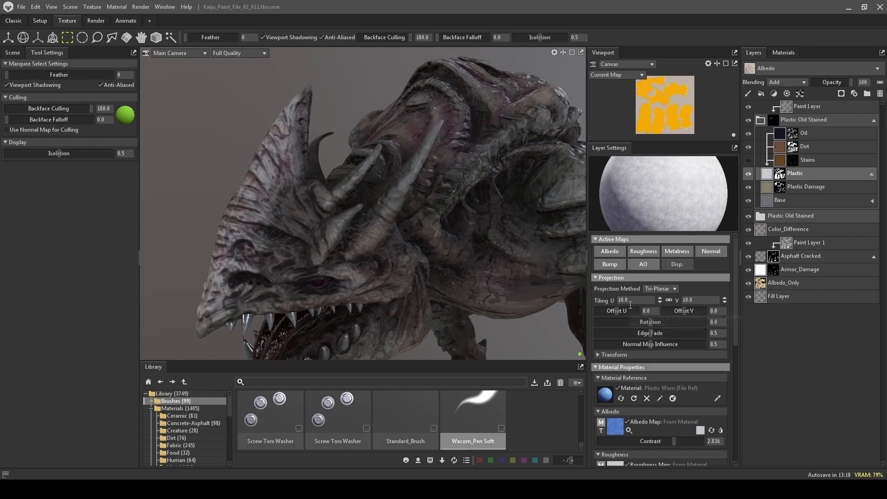
text(20)
key(Return)
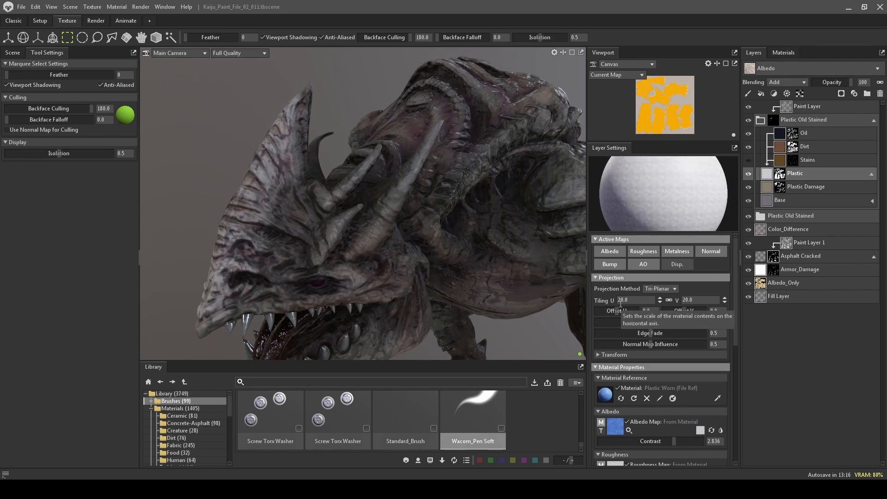
text(25)
key(Return)
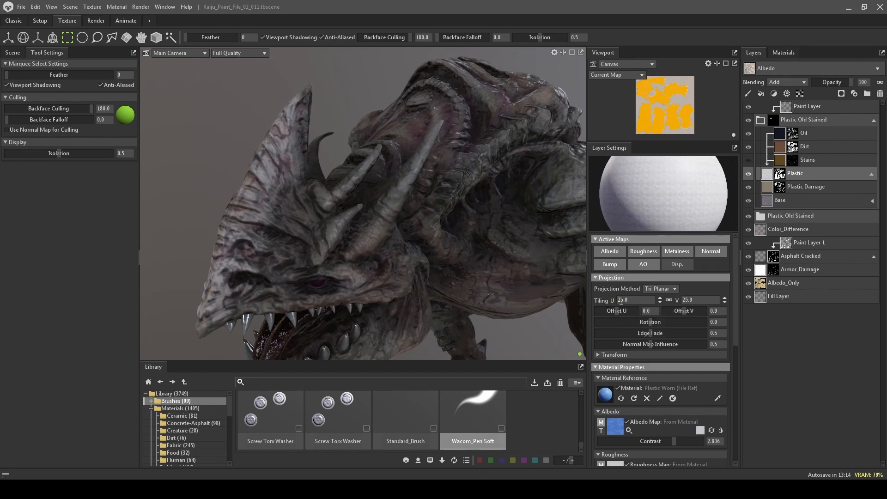
Set the Base layer's tiling to 20, its bump to 0.801 and its normal map contrast to 2.836.
click(769, 189)
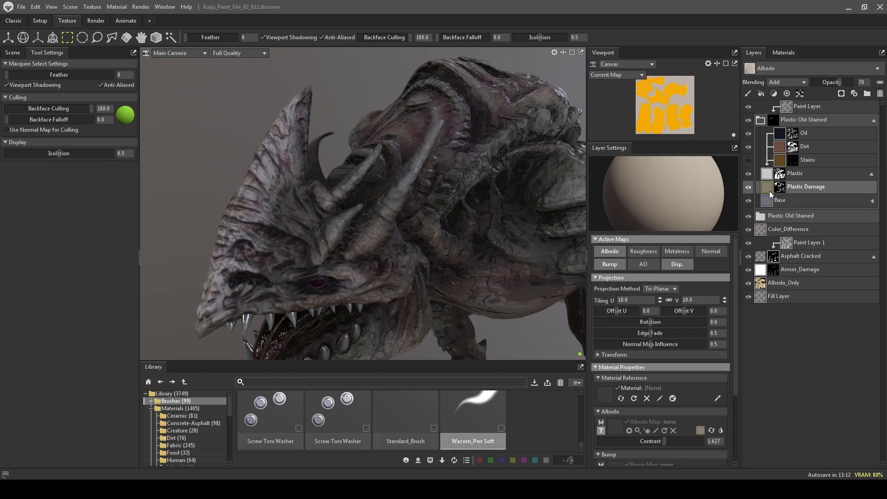
click(768, 203)
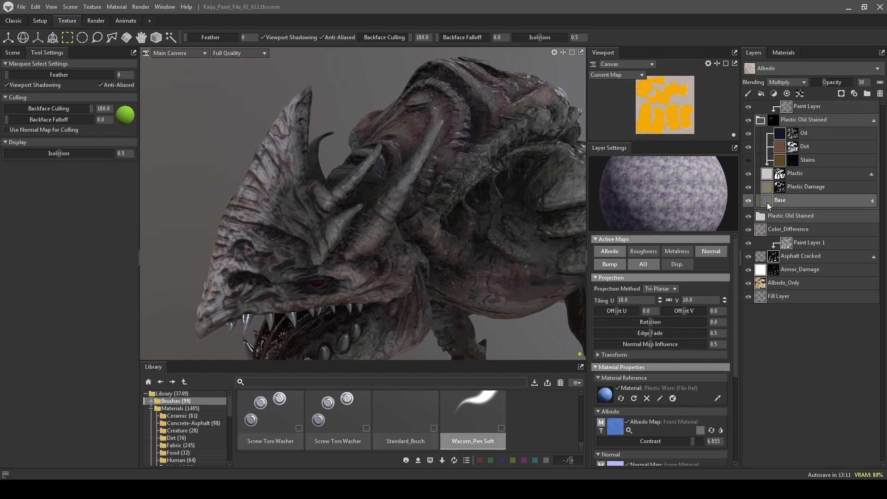
click(631, 300)
text(20)
key(Return)
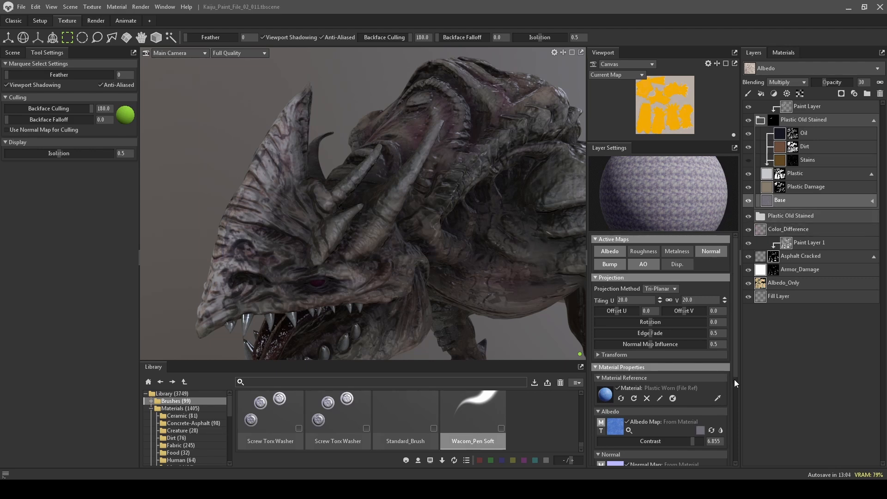
drag(736, 356, 735, 439)
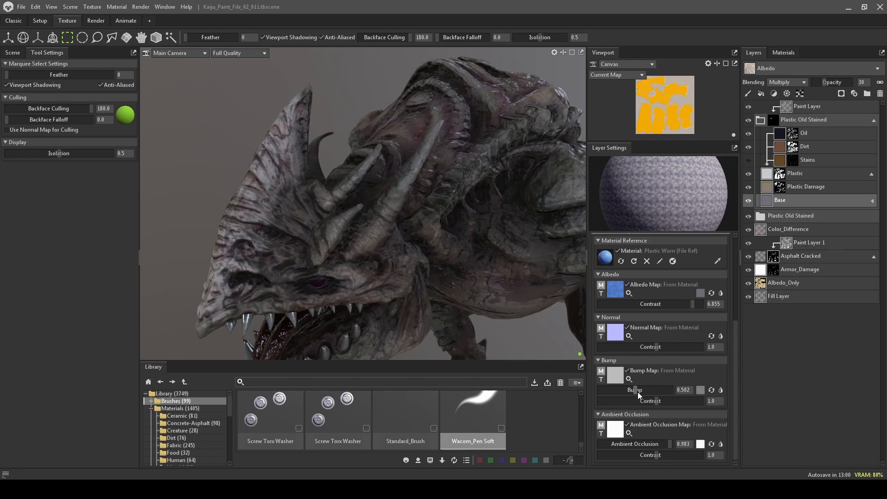
drag(638, 390, 657, 386)
drag(656, 347, 673, 347)
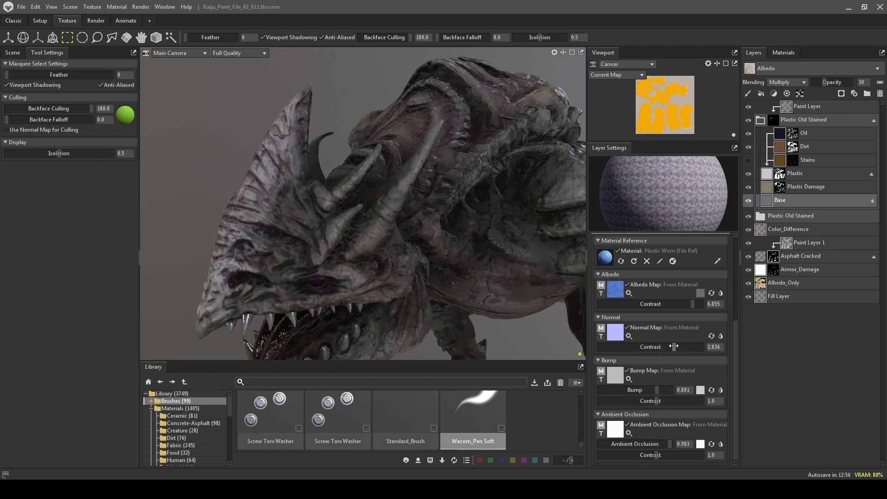
Set the Plastic layer's normal map contrast to 1.975 and its bump to 0.346, toggling the bump inversion on and back off.
click(771, 174)
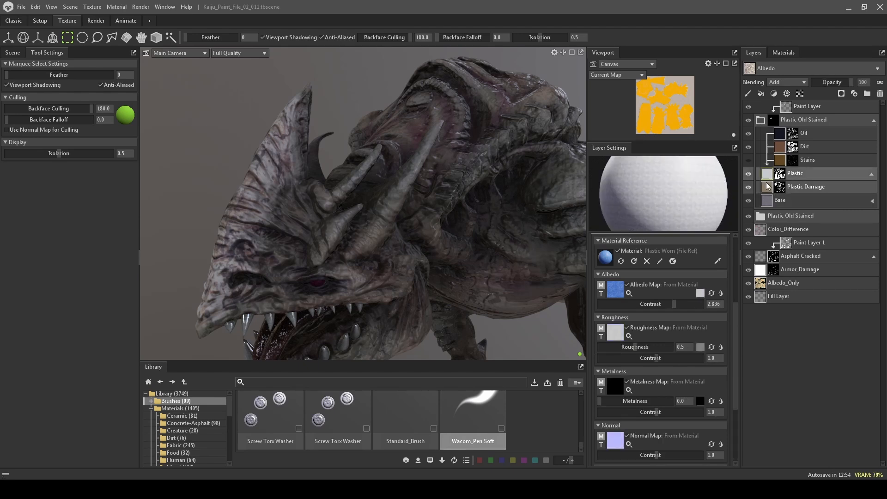
scroll(736, 377, down, 3)
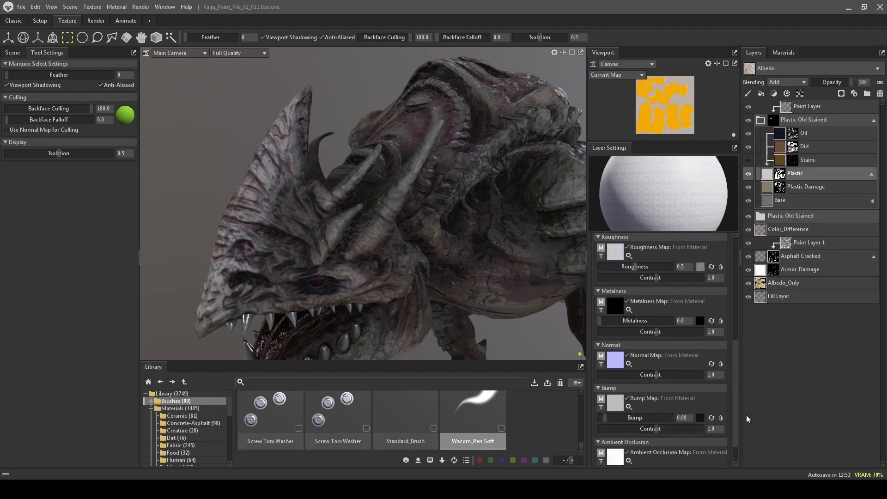
mouse_move(673, 378)
mouse_down()
mouse_move(690, 376)
mouse_move(666, 377)
mouse_up()
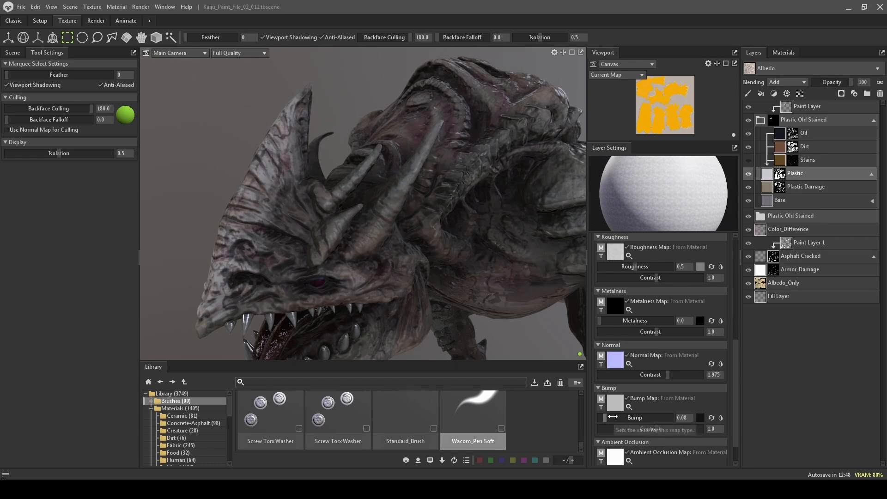
mouse_move(608, 417)
mouse_down()
mouse_move(666, 407)
mouse_move(604, 418)
mouse_move(624, 418)
mouse_up()
click(722, 417)
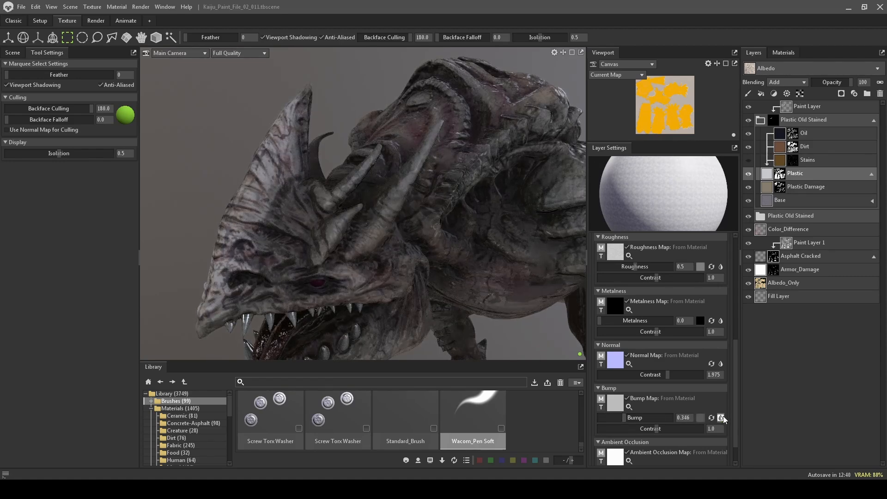
click(721, 418)
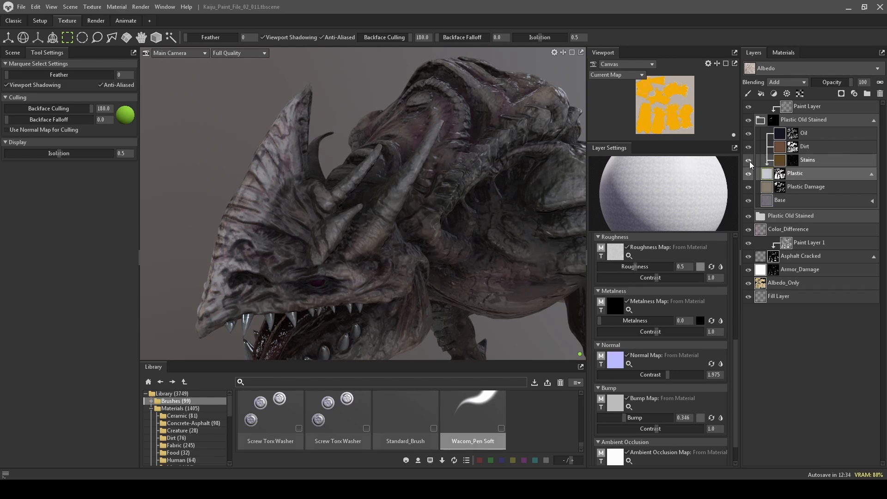
Show the Stains layer, expand its mask, and set the Stains Mask value to 0.673 with a contrast of 1.288.
click(780, 162)
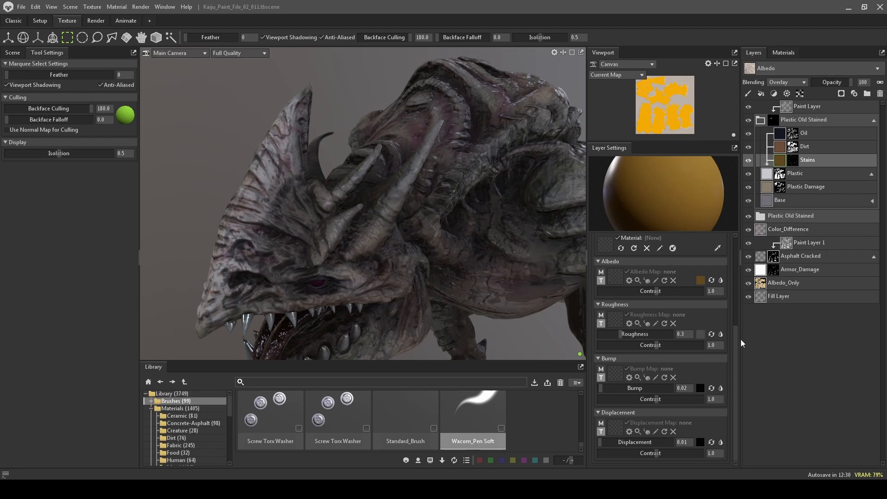
click(792, 160)
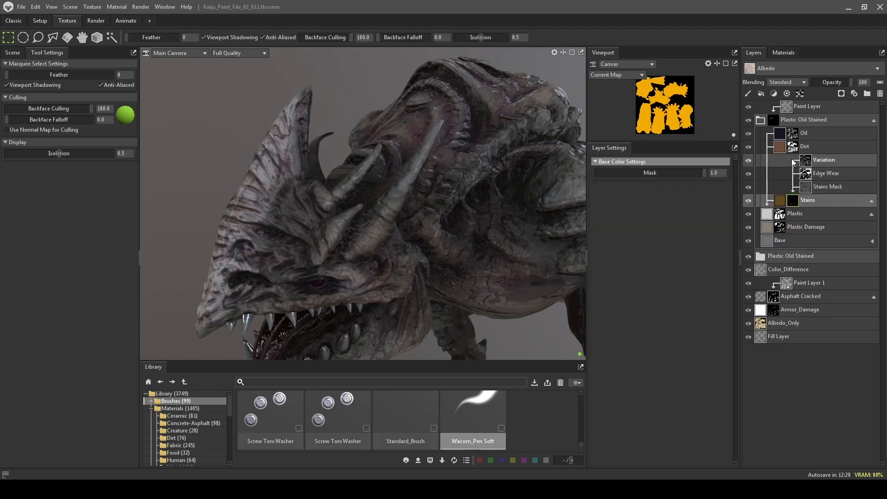
click(808, 187)
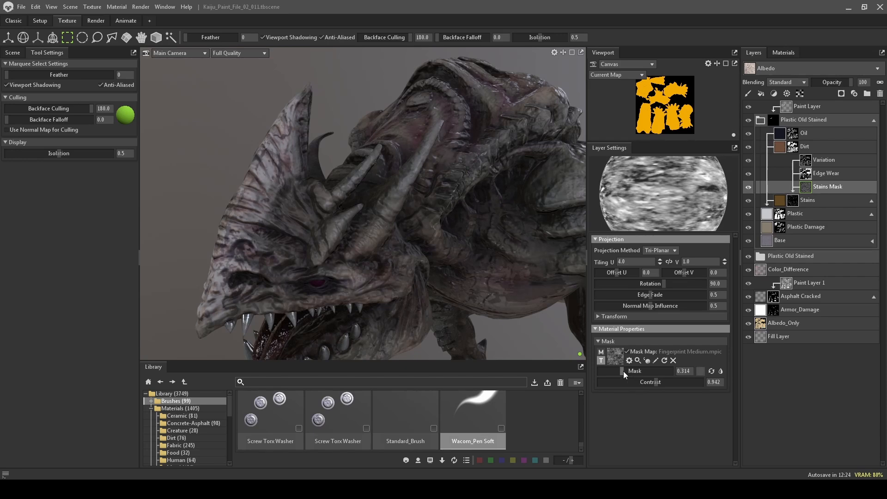
drag(623, 371, 648, 372)
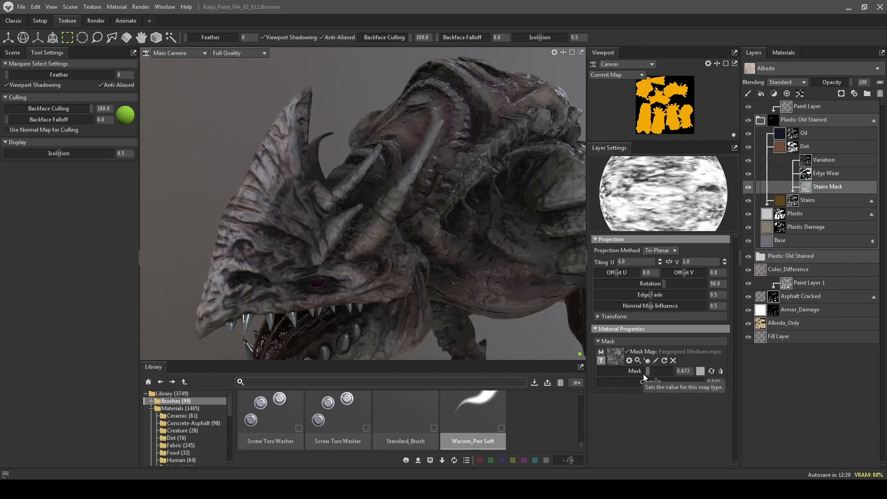
drag(672, 379, 674, 381)
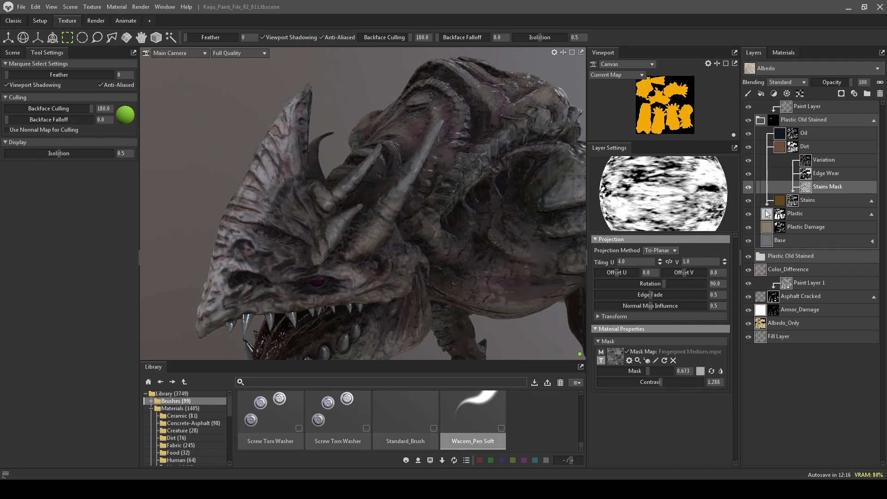
Preview the Stains Mask on the creature as the current map, and return the viewport to Full Quality.
click(245, 53)
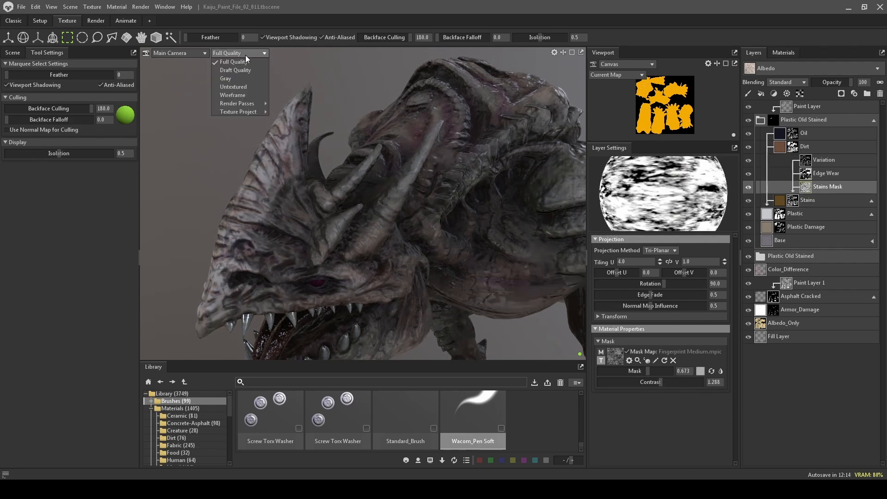
mouse_move(249, 111)
click(291, 111)
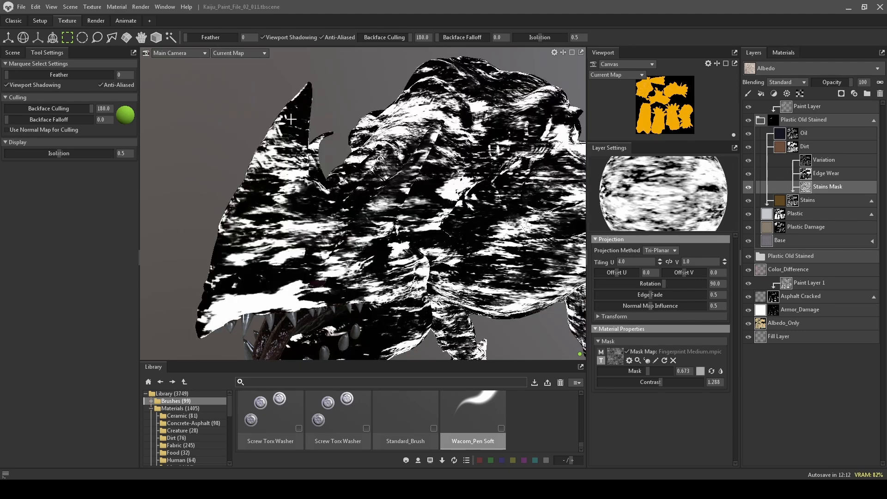
click(244, 52)
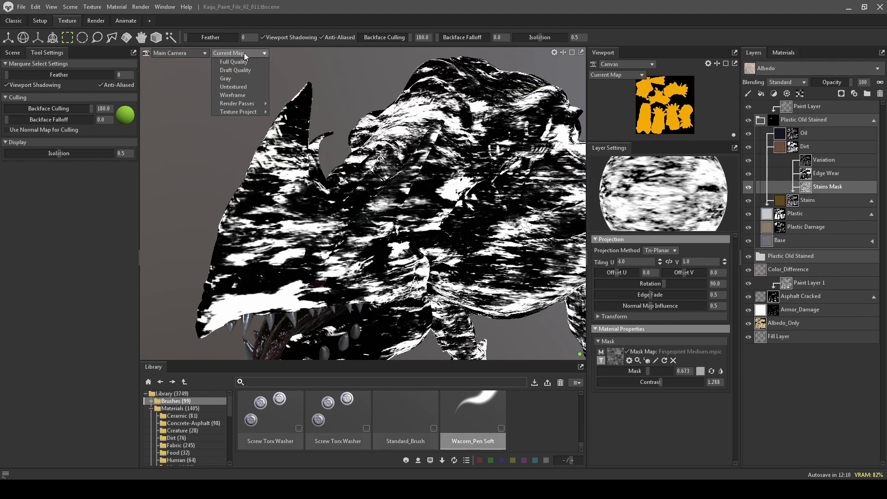
click(240, 63)
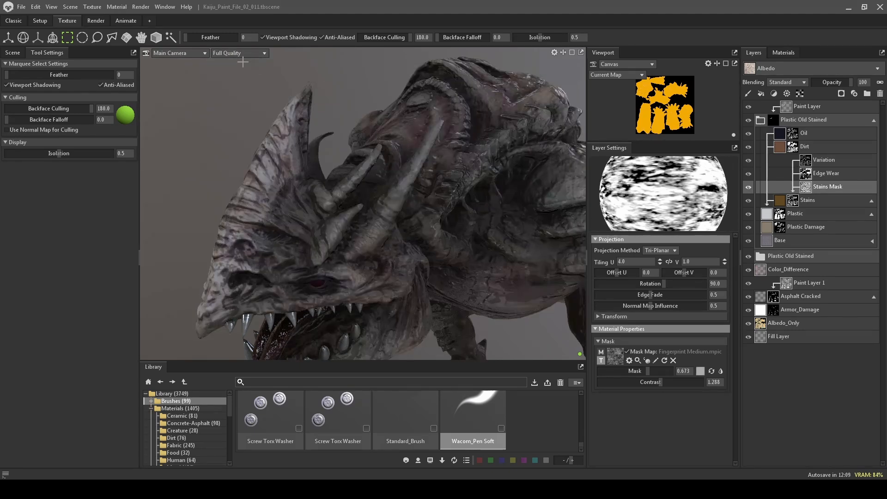
Check the Stains Mask and Edge Wear visibility, and lower the Edge Wear curvature intensity to 1.473.
click(750, 187)
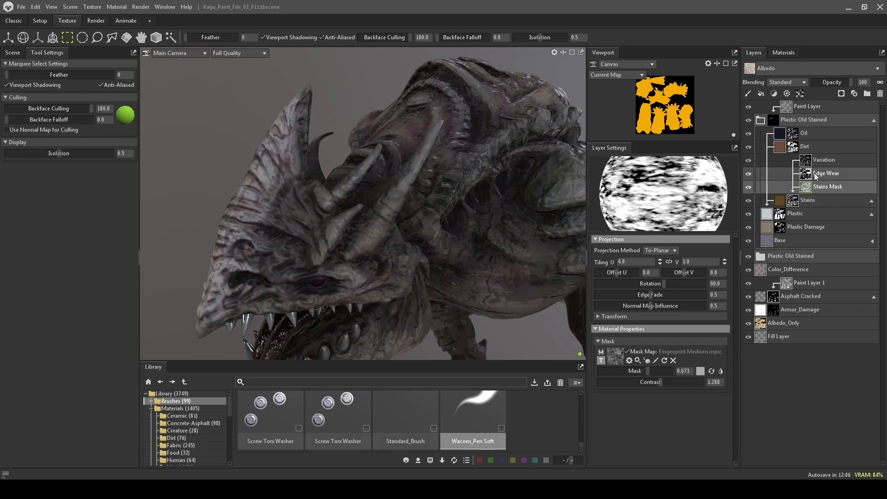
click(749, 174)
click(785, 173)
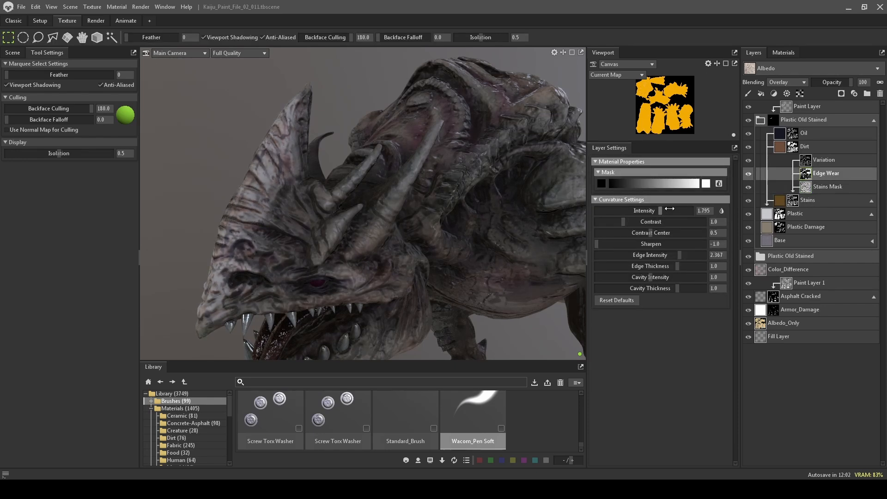
mouse_move(669, 209)
mouse_down()
mouse_move(639, 212)
mouse_move(658, 214)
mouse_up()
Collapse the masked Plastic Old Stained group and compare the whole creature with the group hidden and shown.
alt+middle_drag(199, 171, 206, 154)
alt+right_drag(296, 175, 295, 142)
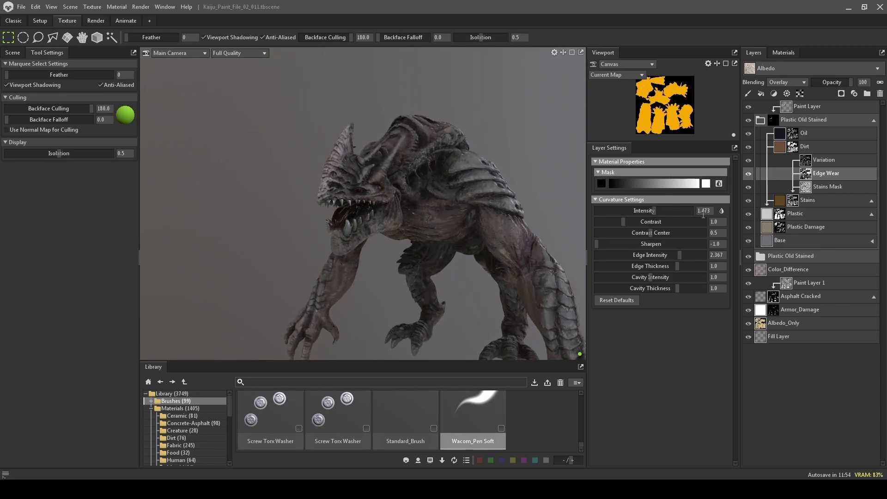
click(761, 119)
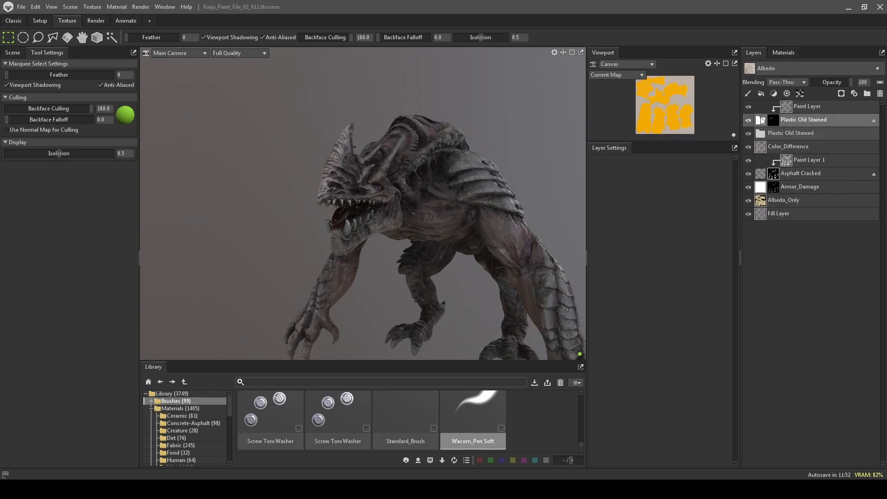
click(749, 118)
click(749, 118)
click(749, 118)
click(749, 118)
Examine the creature's head and horns up close.
alt+right_drag(447, 178, 305, 133)
alt+drag(231, 115, 220, 125)
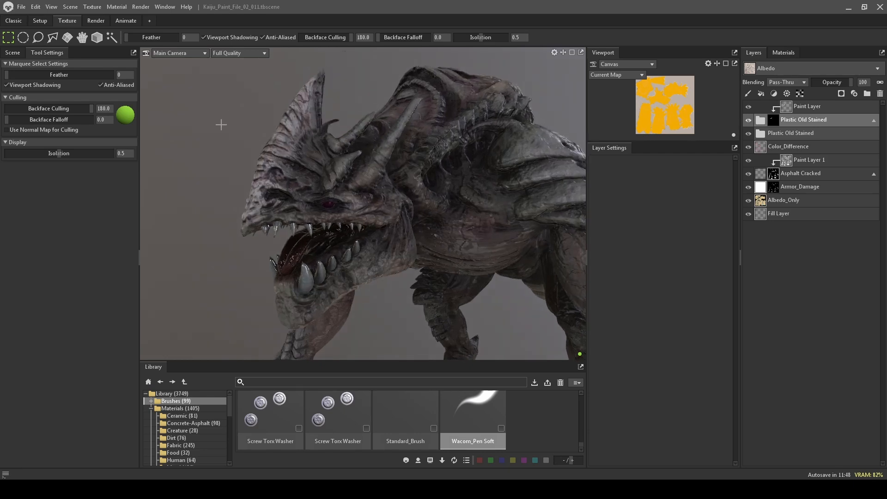
alt+middle_drag(220, 124, 286, 156)
mouse_move(286, 156)
alt+mouse_down()
mouse_move(211, 160)
mouse_move(325, 154)
mouse_move(295, 164)
alt+mouse_up()
alt+right_drag(295, 164, 348, 192)
alt+middle_drag(348, 192, 300, 194)
alt+drag(300, 195, 311, 175)
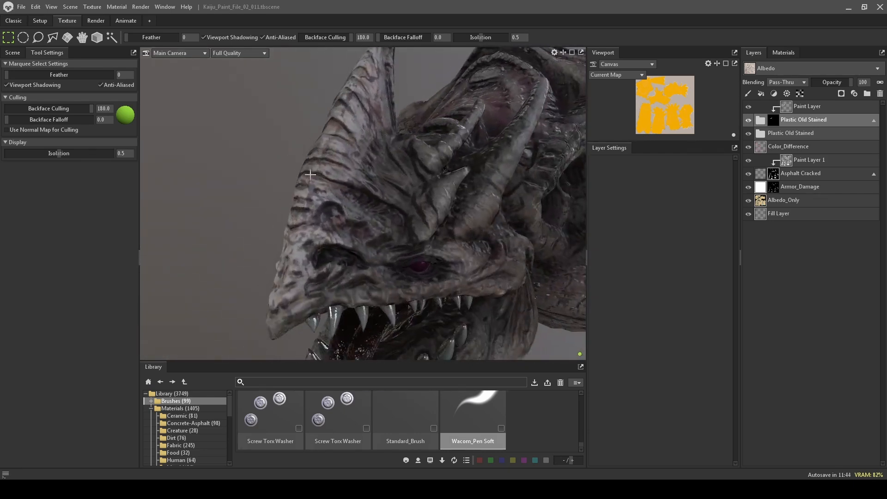
Expand the masked Plastic Old Stained group and compare the head with its Dirt layer hidden and shown.
click(772, 121)
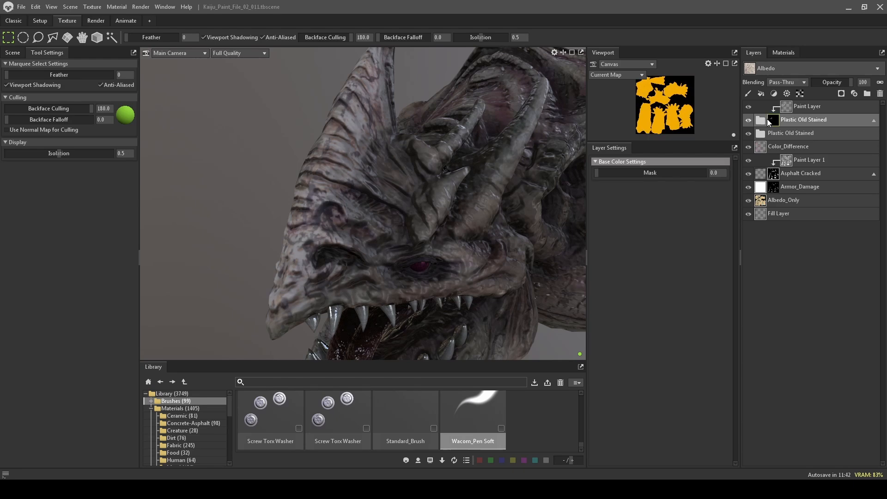
click(761, 120)
click(747, 151)
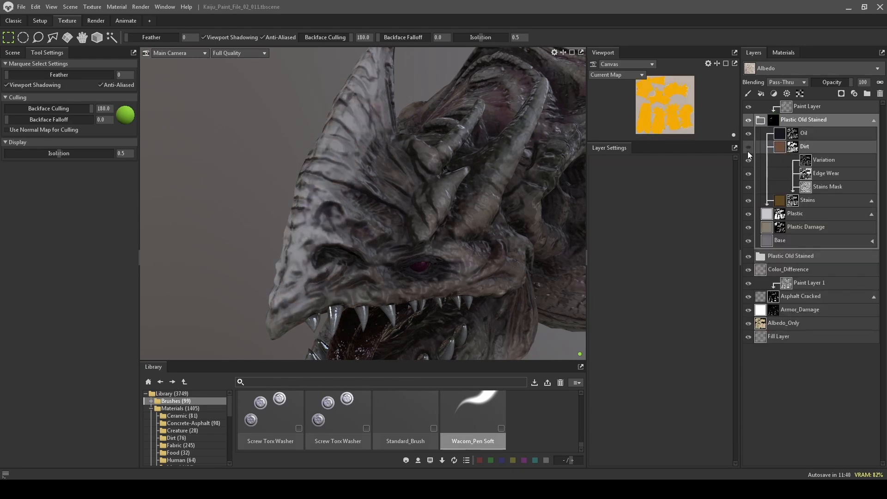
click(747, 150)
click(747, 151)
click(748, 150)
Set the Dirt layer's albedo contrast to 3.774, its tiling to 20 and its roughness to 0.34.
click(780, 147)
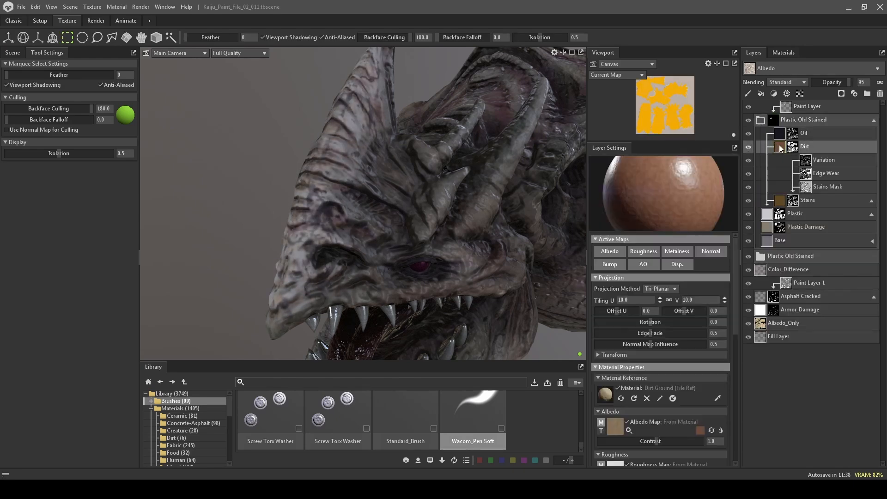
drag(658, 441, 679, 429)
scroll(664, 399, down, 1)
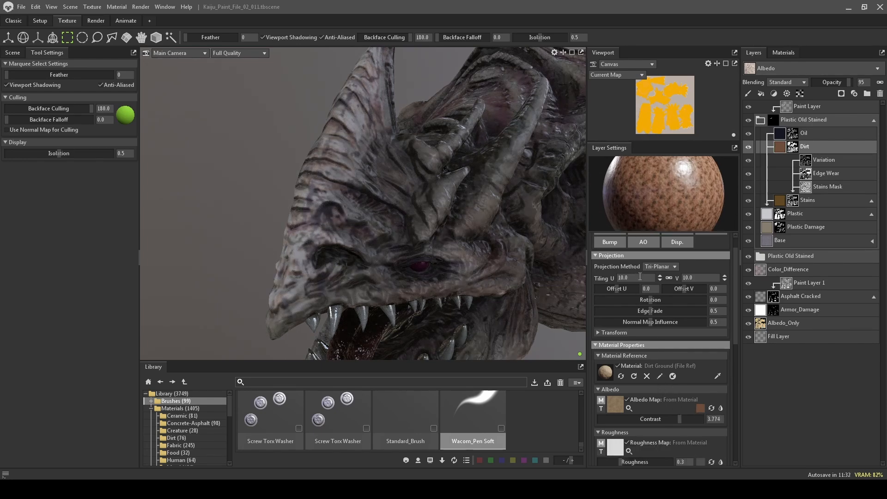
text(20)
key(Return)
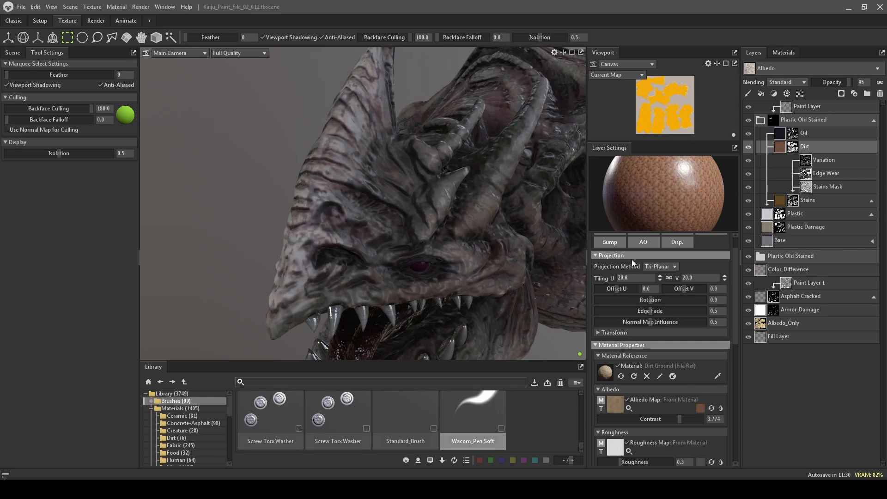
scroll(664, 381, down, 4)
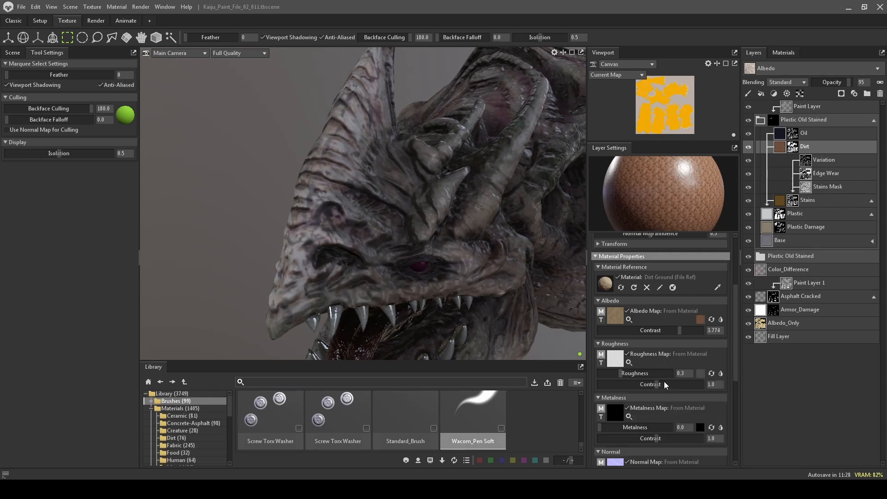
drag(626, 373, 623, 371)
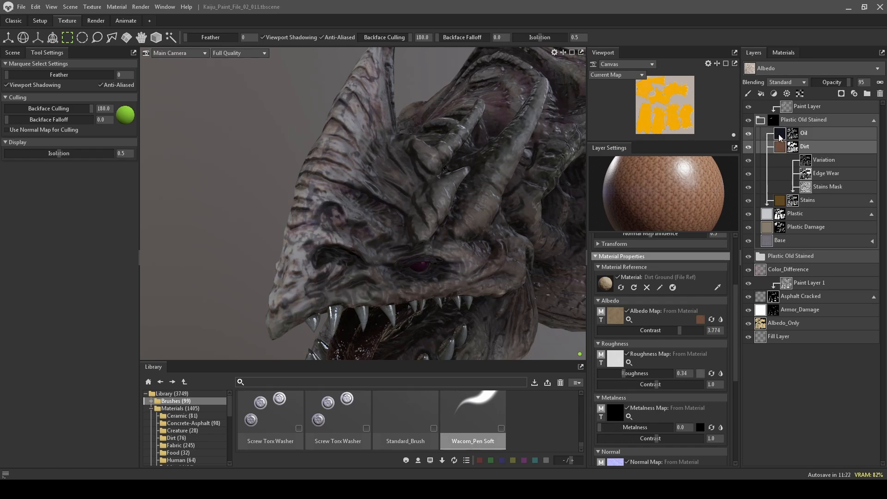
Select the Oil layer and compare the creature's head with it hidden and shown.
click(779, 135)
click(749, 135)
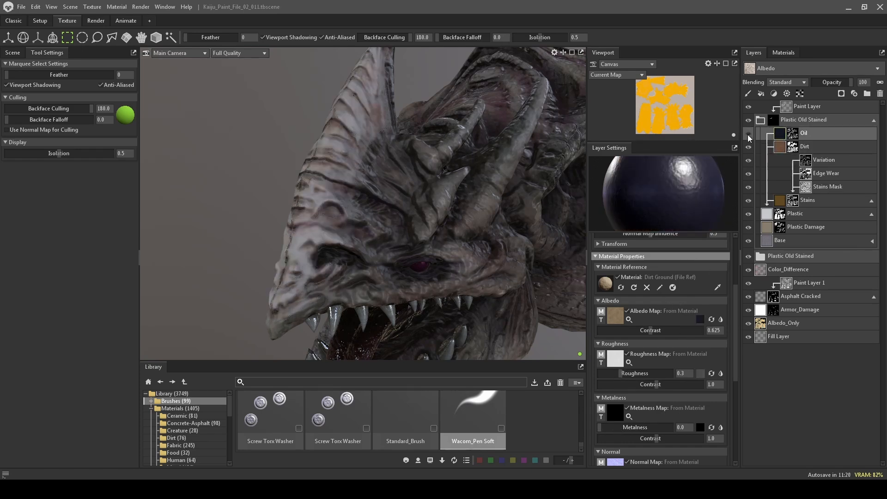
click(749, 134)
Set the Oil layer's albedo contrast to 2.316 and its roughness to 0.237, keeping metalness at 0.0.
scroll(651, 366, up, 3)
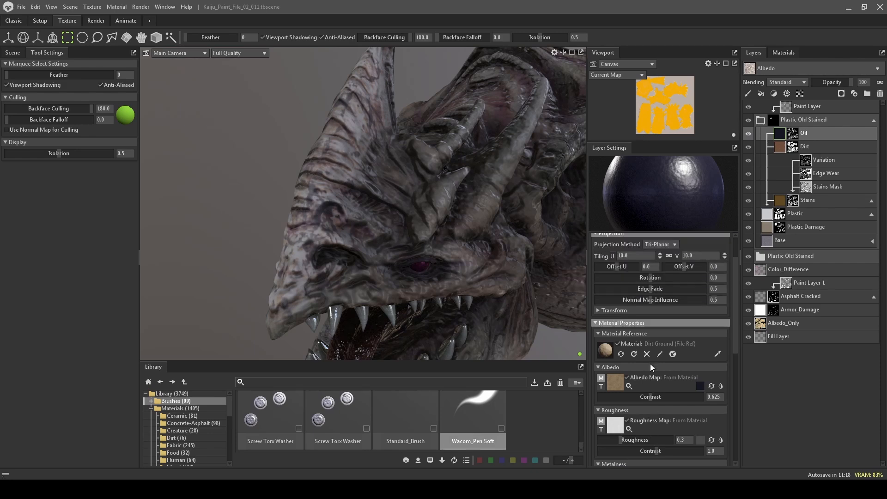
drag(655, 396, 670, 398)
scroll(622, 441, down, 3)
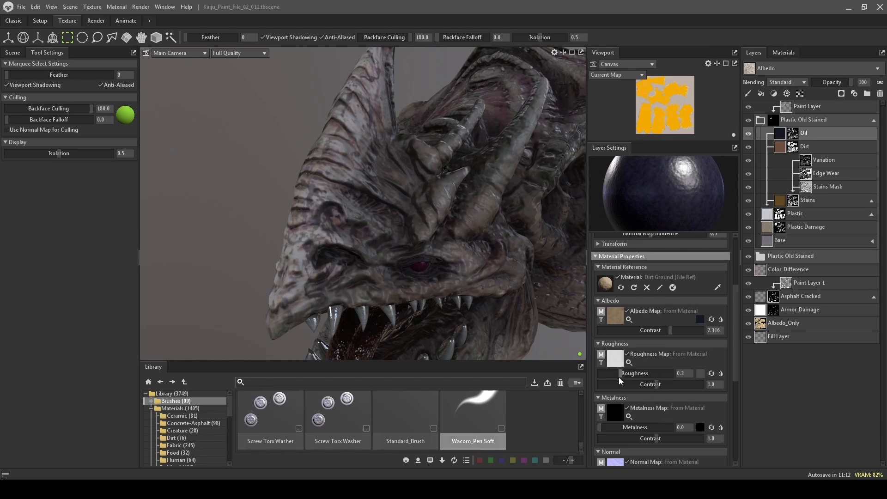
drag(621, 373, 617, 375)
drag(610, 428, 593, 422)
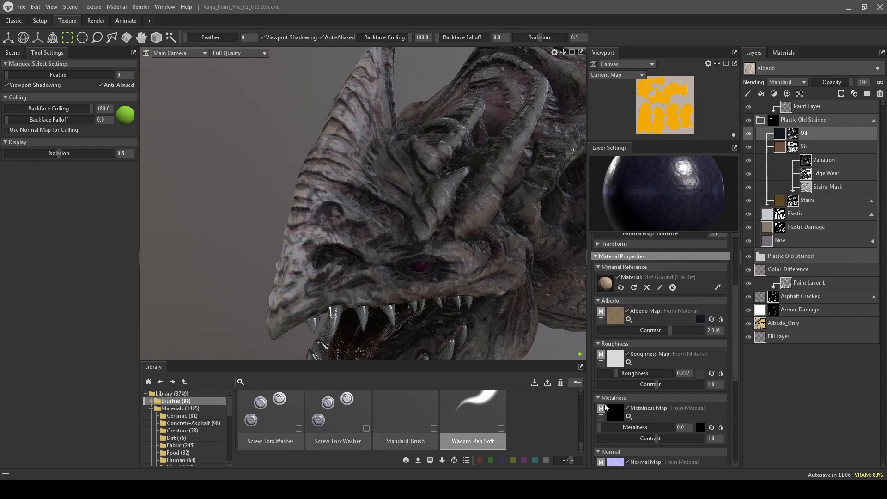
Set the Oil layer's normal contrast to 3.774 and bump to 0.603, checking the surface under rotated lighting.
scroll(605, 406, down, 4)
drag(651, 392, 679, 410)
shift+drag(448, 243, 308, 262)
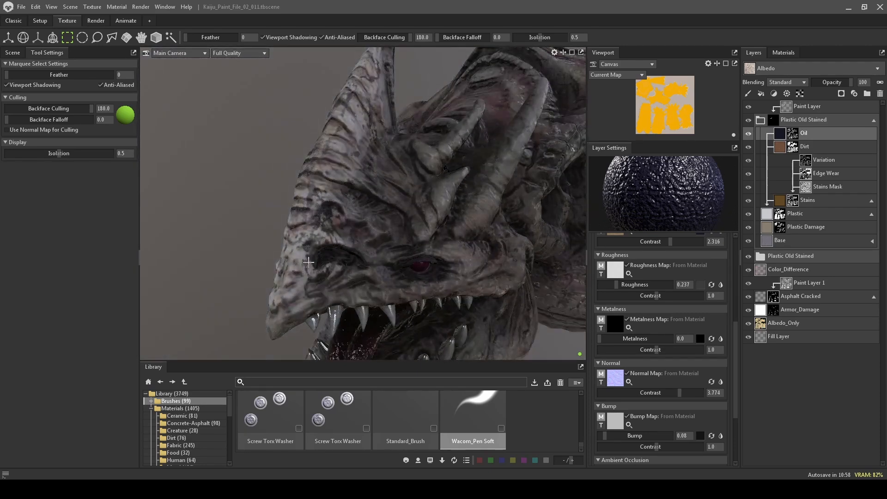
drag(613, 434, 641, 436)
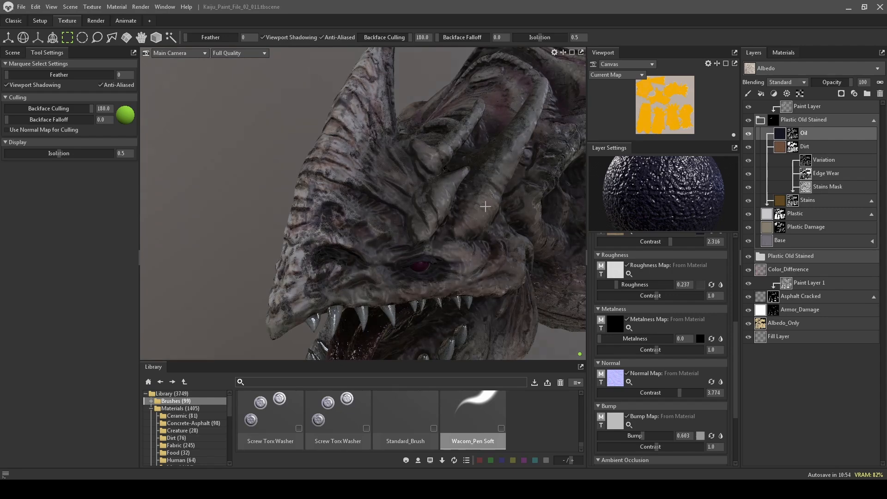
shift+drag(483, 204, 349, 187)
scroll(477, 220, down, 3)
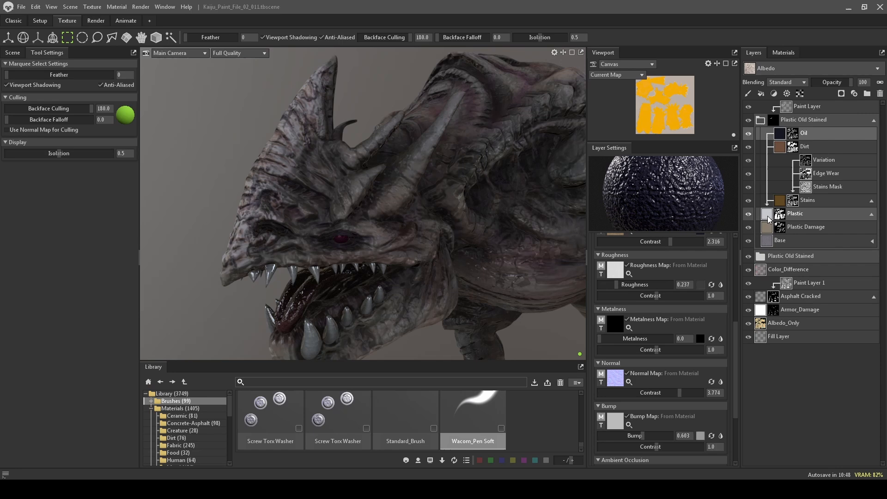
Try a saturated purple albedo colour on the Base layer.
click(767, 242)
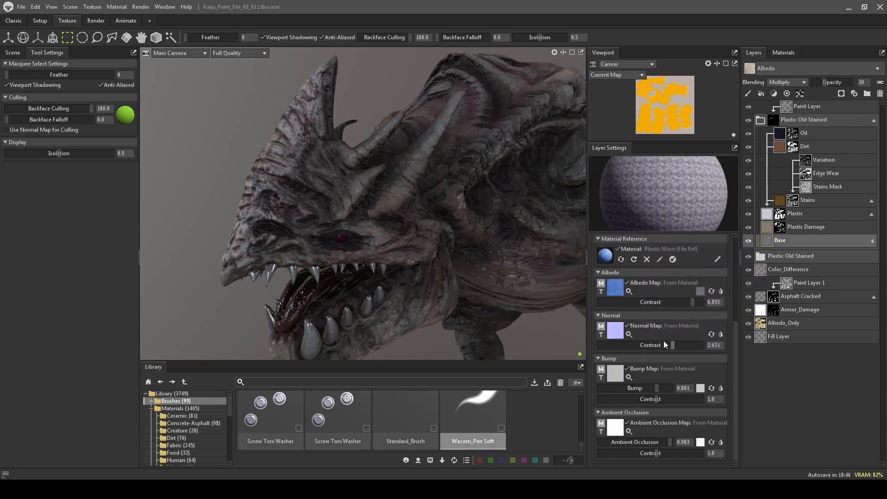
scroll(665, 341, up, 2)
click(700, 336)
mouse_move(416, 195)
mouse_down()
mouse_move(387, 281)
mouse_move(428, 242)
mouse_move(433, 202)
mouse_up()
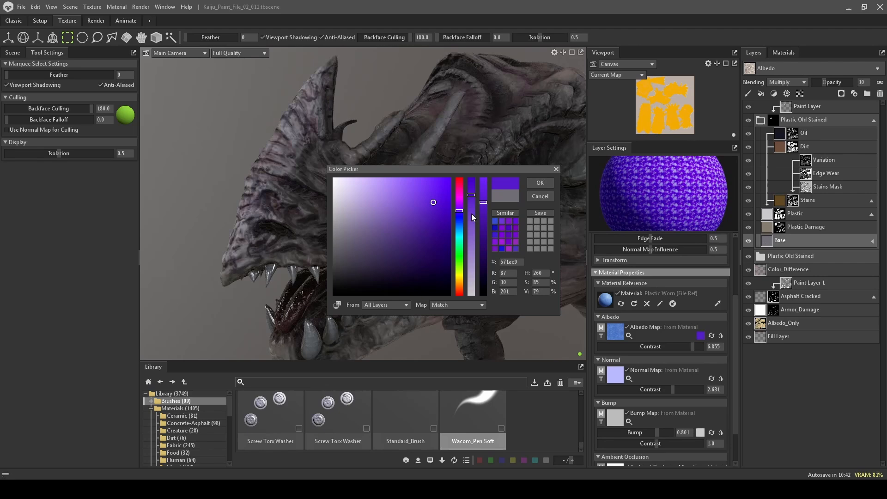
click(532, 196)
Try an orange albedo colour on the Plastic Damage layer.
click(766, 226)
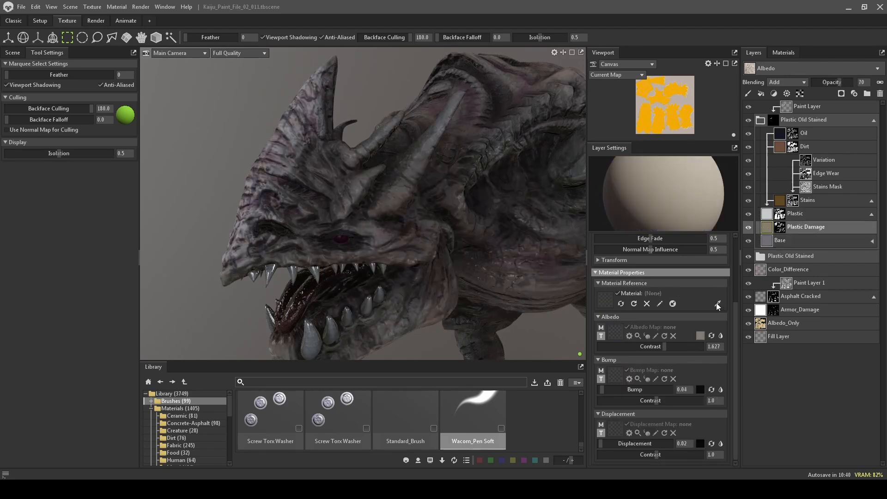
click(701, 336)
click(437, 193)
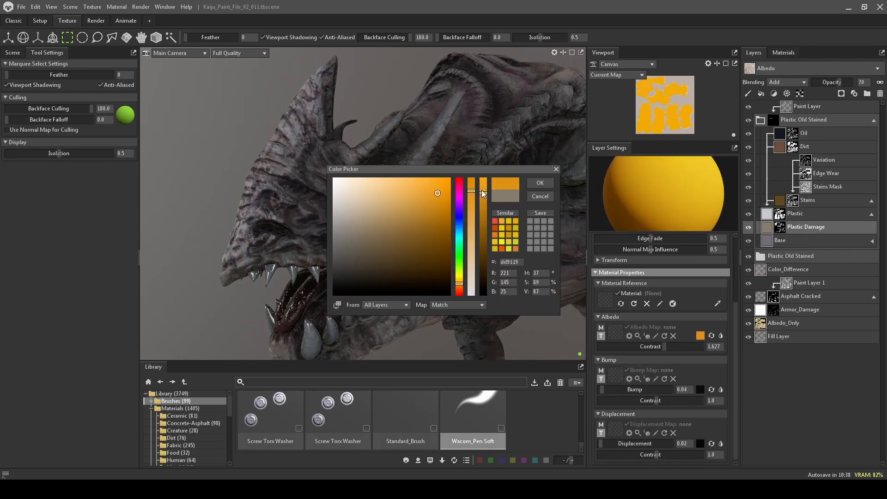
click(541, 197)
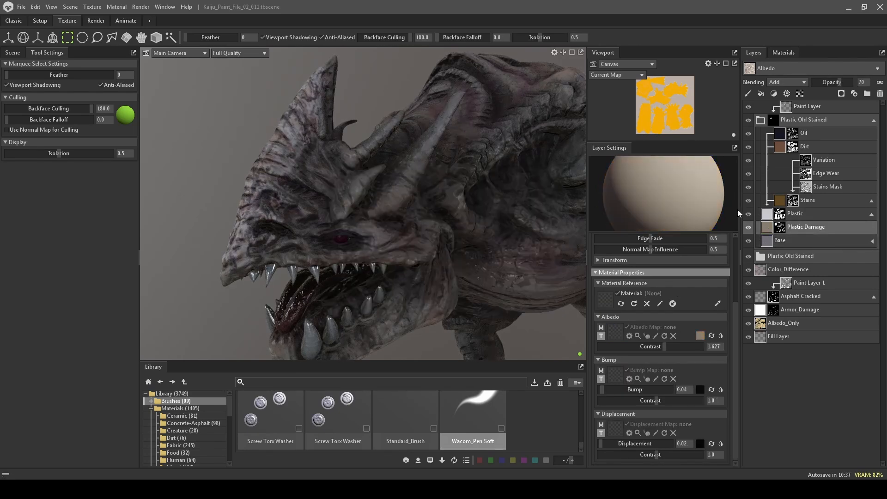
Try blue hues on the Plastic layer's albedo and apply the dark crimson colour 750029.
click(767, 214)
click(698, 335)
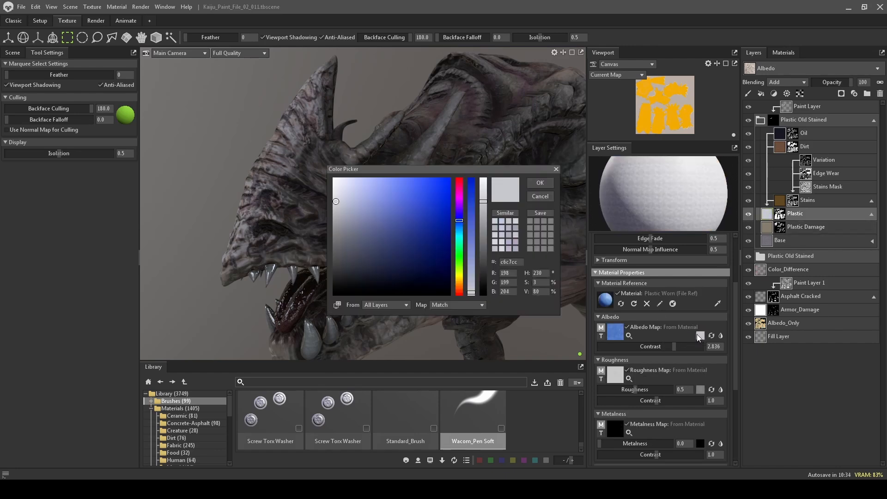
mouse_move(439, 200)
mouse_down()
mouse_move(451, 178)
mouse_move(386, 296)
mouse_move(400, 203)
mouse_move(390, 240)
mouse_move(400, 223)
mouse_move(396, 232)
mouse_move(376, 245)
mouse_up()
drag(470, 254, 472, 174)
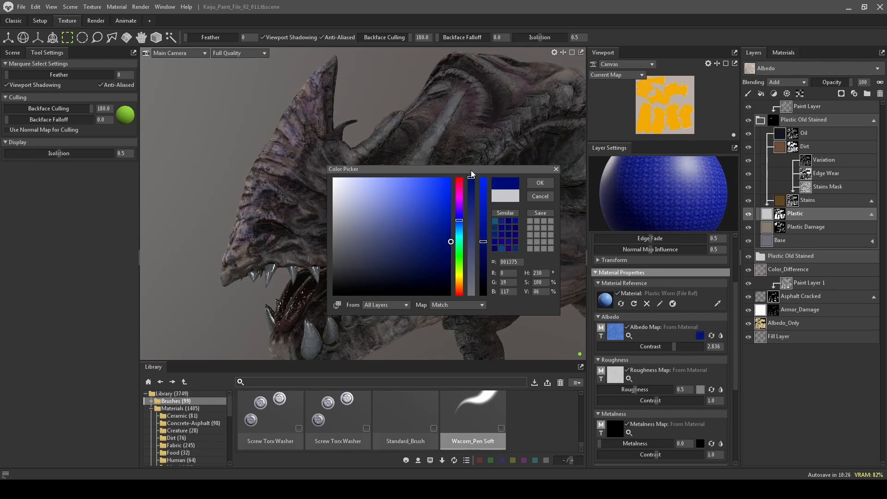
mouse_move(459, 225)
mouse_down()
mouse_move(462, 178)
mouse_move(461, 187)
mouse_up()
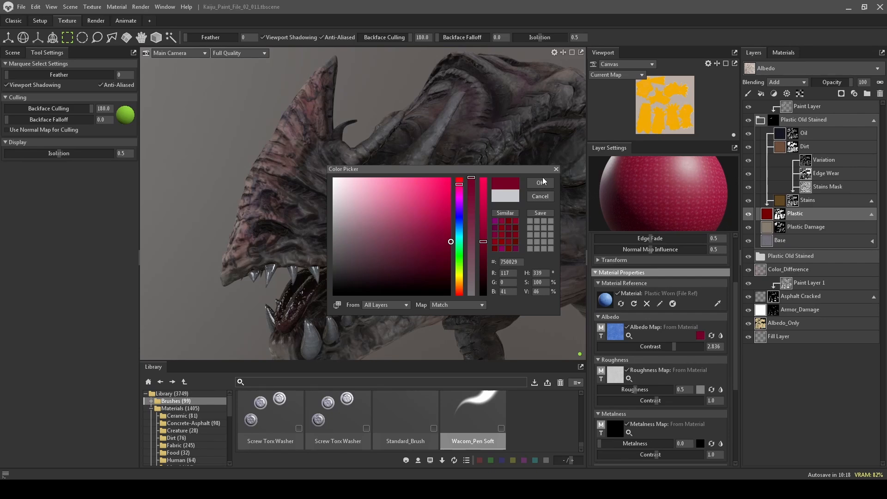
click(540, 183)
Review the whole creature under rotated lighting and change the Plastic layer's albedo colour to a muted yellowish brown.
scroll(490, 200, down, 5)
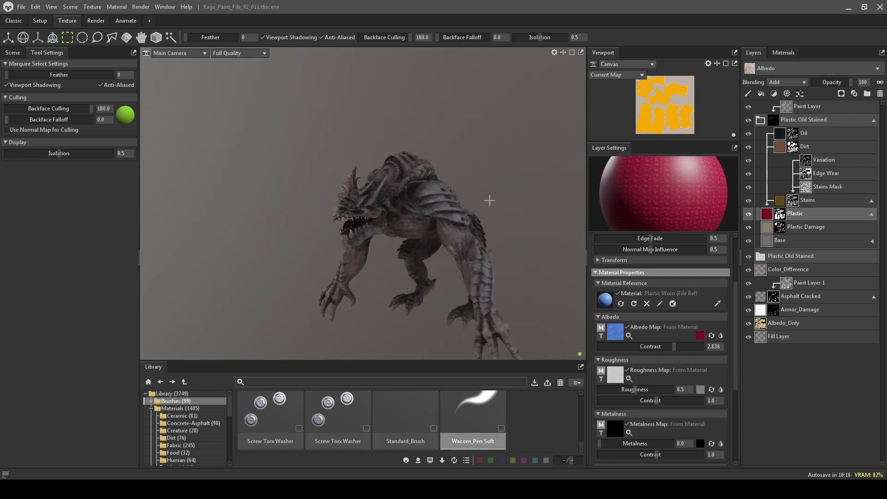
alt+drag(503, 177, 498, 169)
shift+drag(498, 169, 381, 170)
scroll(489, 150, up, 5)
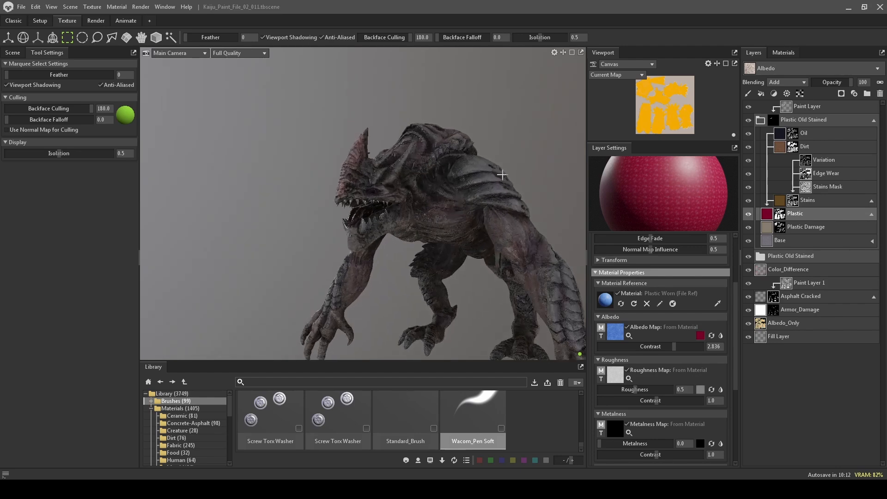
click(699, 336)
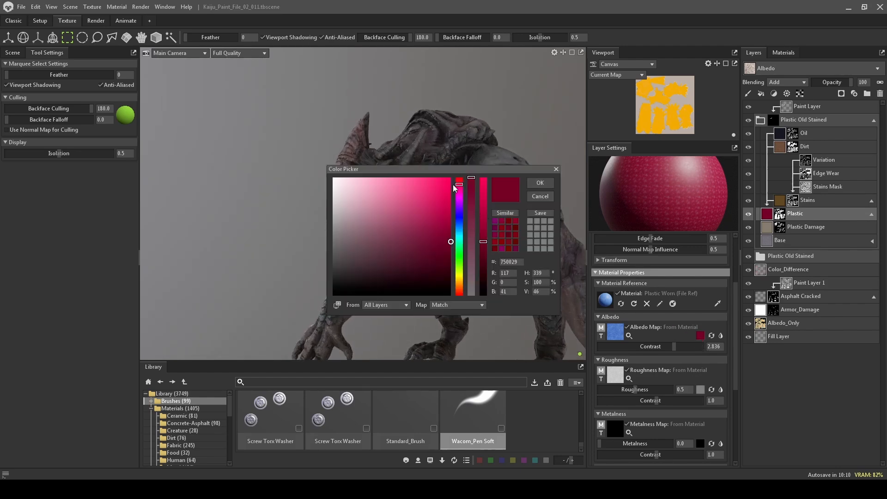
drag(462, 172, 581, 300)
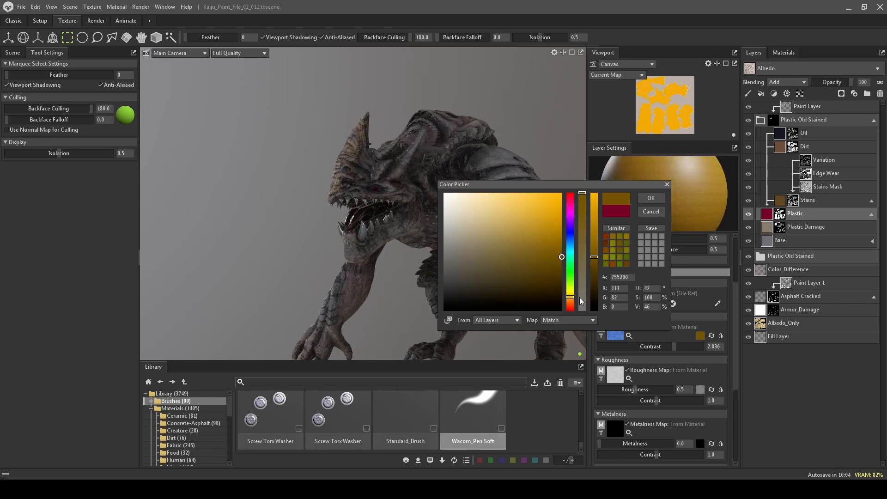
drag(513, 281, 485, 292)
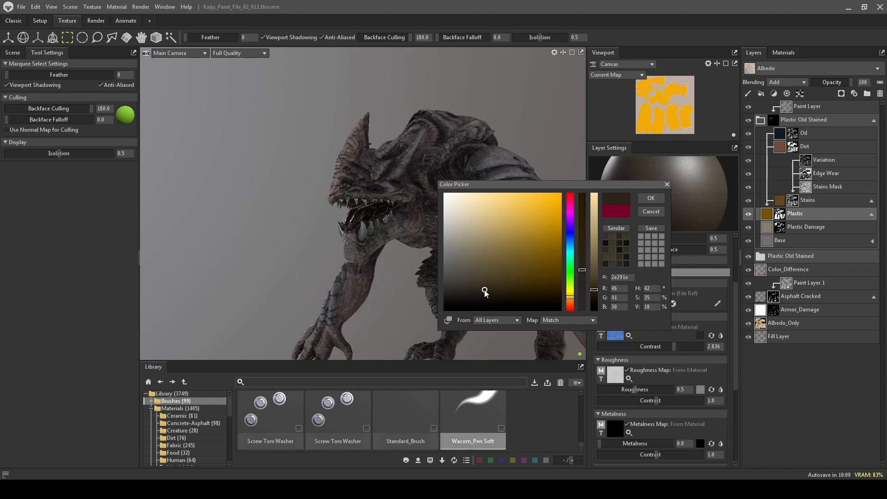
drag(593, 290, 585, 268)
click(649, 198)
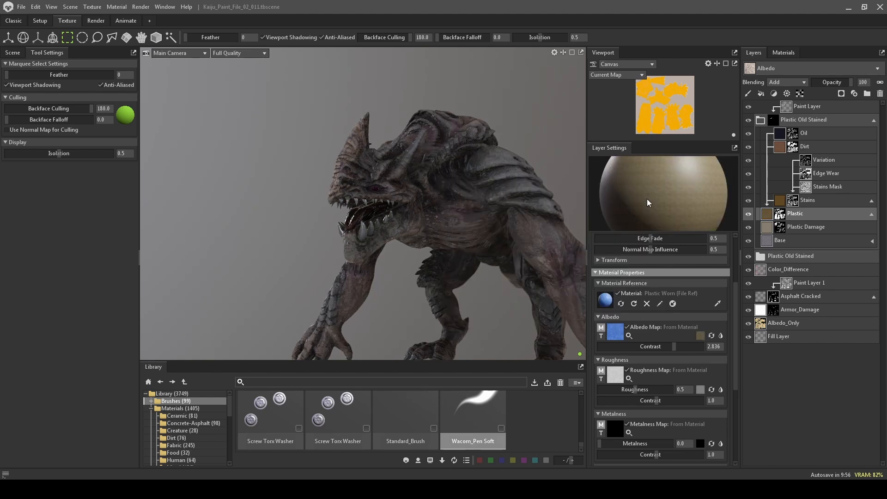
Set the Stains layer's albedo colour to white (ffffff).
click(778, 199)
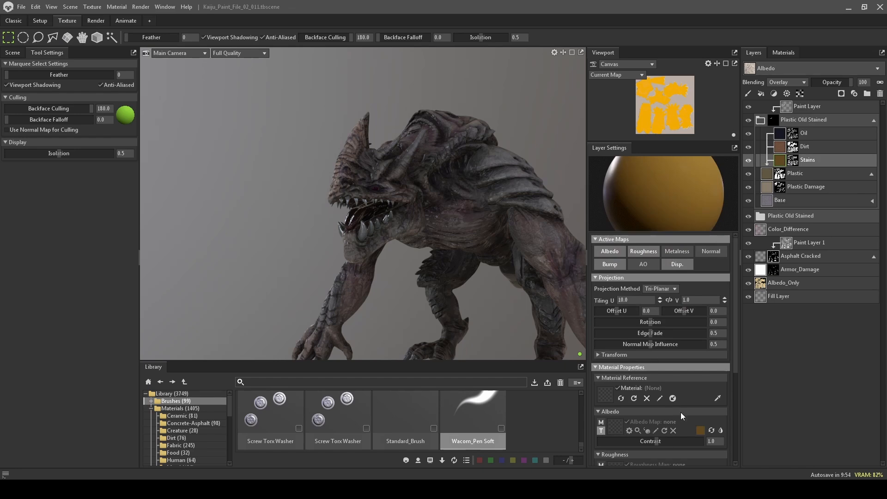
click(700, 430)
mouse_move(518, 273)
mouse_down()
mouse_move(534, 208)
mouse_move(555, 239)
mouse_move(558, 202)
mouse_move(484, 278)
mouse_move(485, 182)
mouse_move(463, 158)
mouse_move(531, 203)
mouse_move(421, 129)
mouse_move(431, 131)
mouse_up()
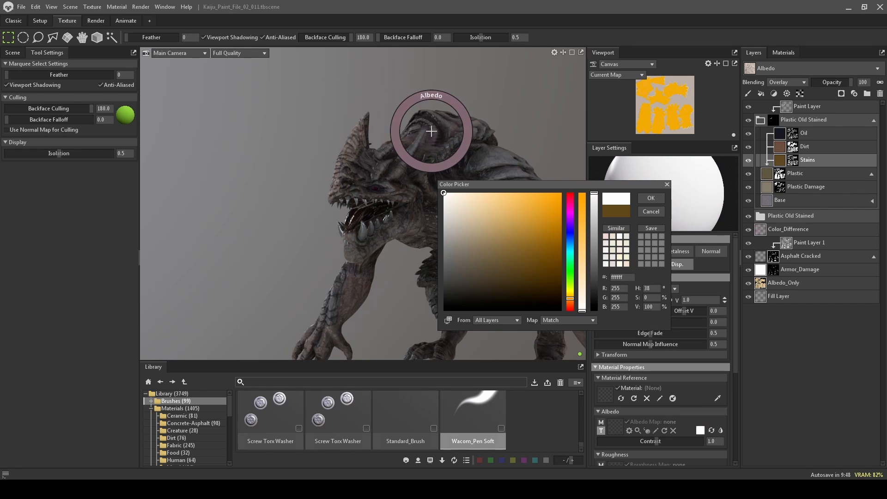
click(643, 198)
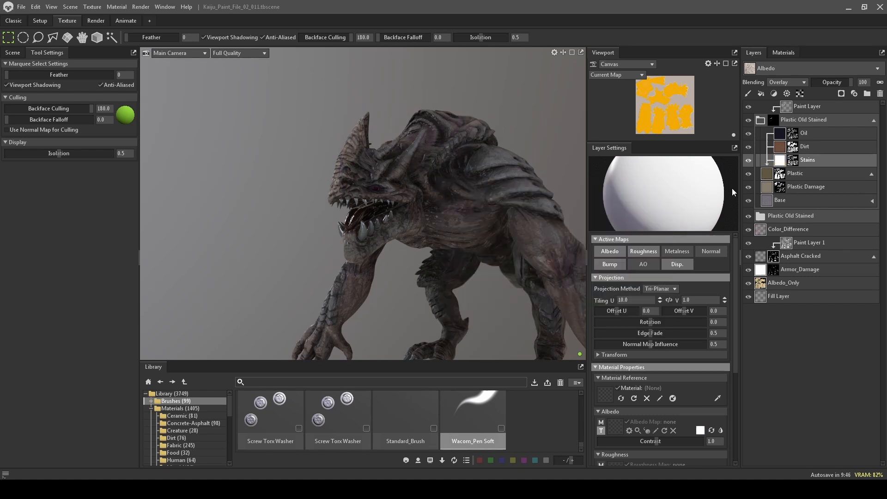
Set the Dirt layer's albedo colour to the dark brown 523e34.
click(785, 147)
click(700, 430)
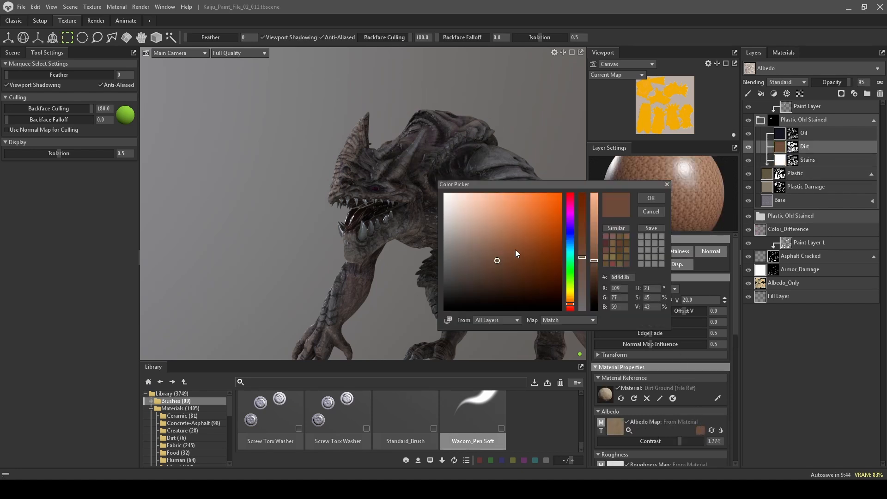
mouse_move(515, 249)
mouse_down()
mouse_move(550, 195)
mouse_move(482, 281)
mouse_move(524, 219)
mouse_move(463, 272)
mouse_move(467, 245)
mouse_up()
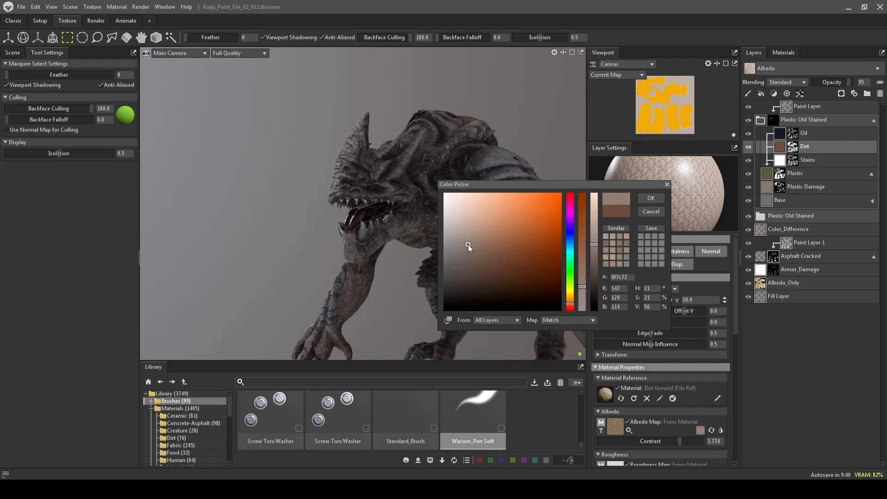
drag(593, 252, 585, 272)
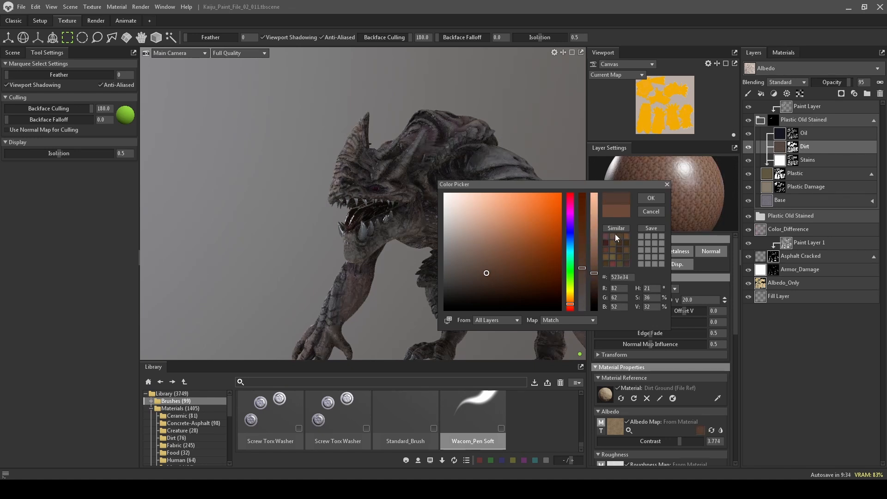
click(652, 197)
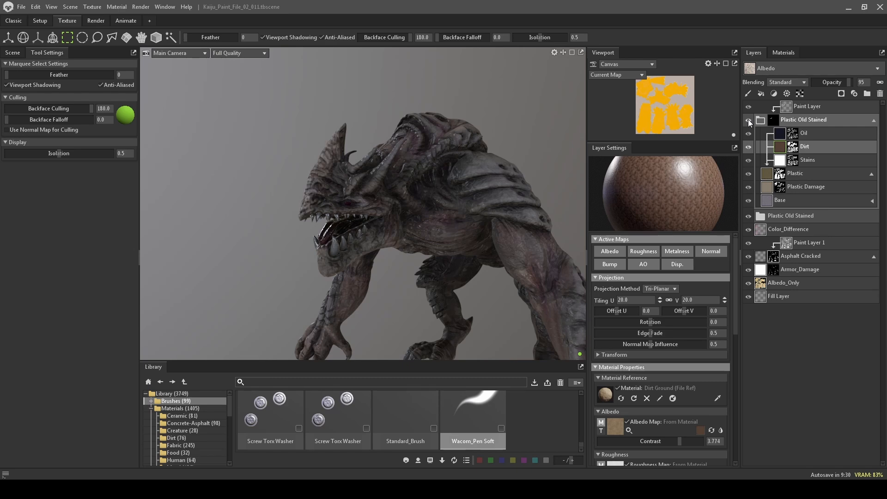
Paint the nose horn on the Paint Layer above the Plastic Old Stained group, reducing the brush size to 8.
scroll(370, 154, up, 5)
middle_drag(371, 154, 414, 200)
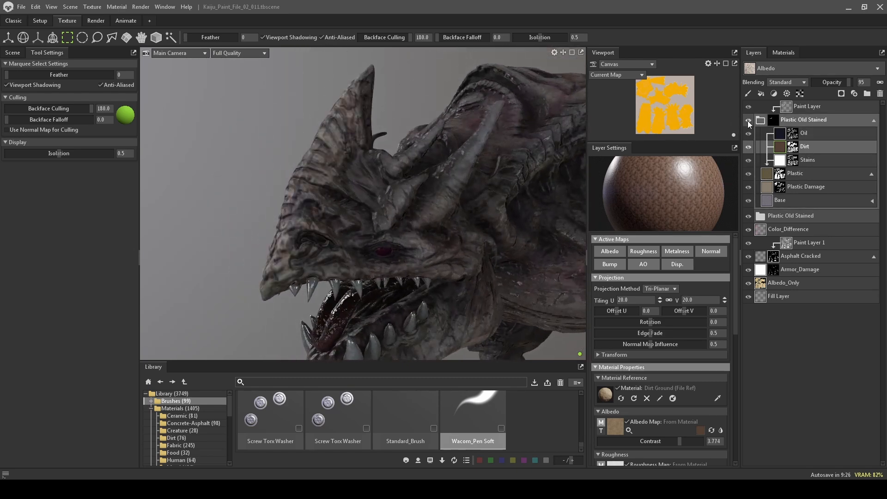
click(786, 107)
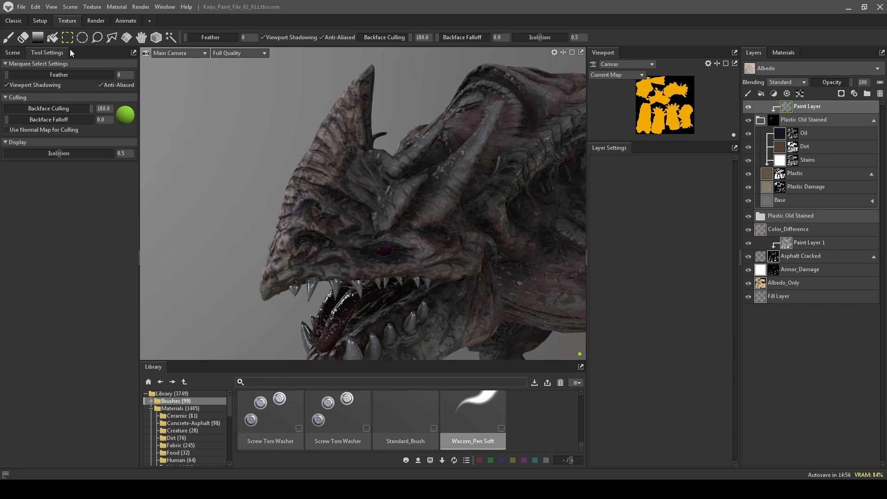
click(8, 38)
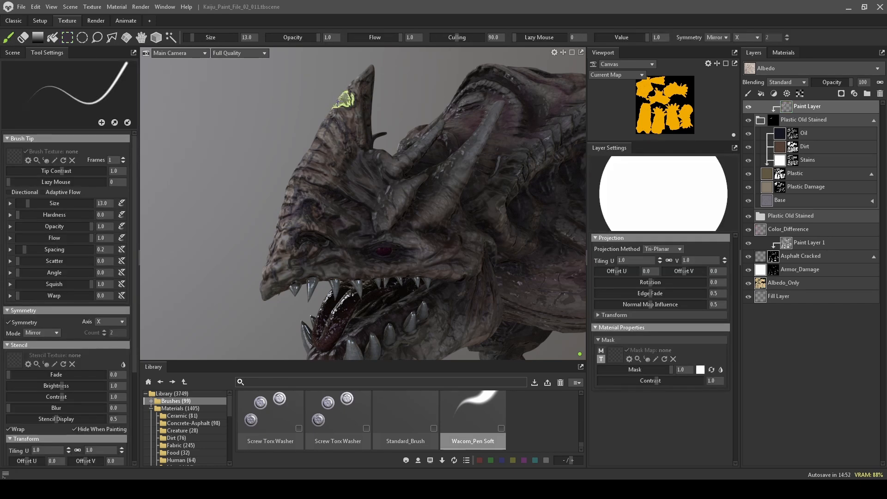
alt+drag(274, 153, 242, 144)
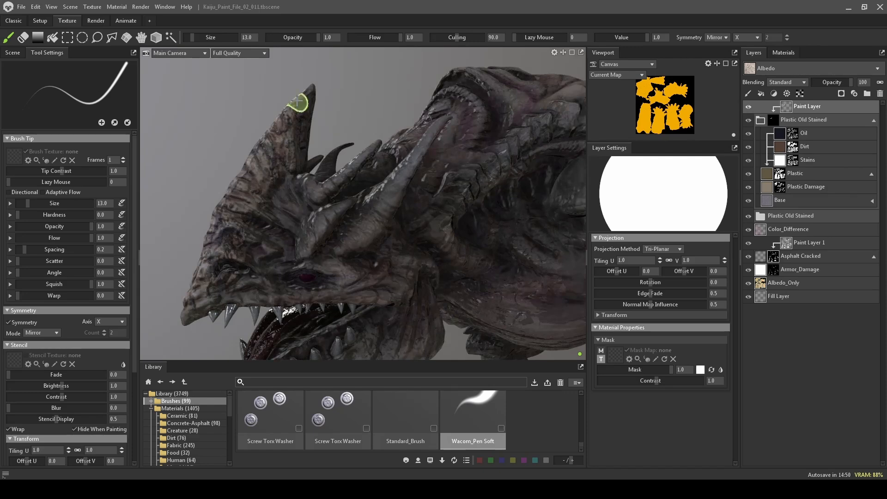
key(bracketleft)
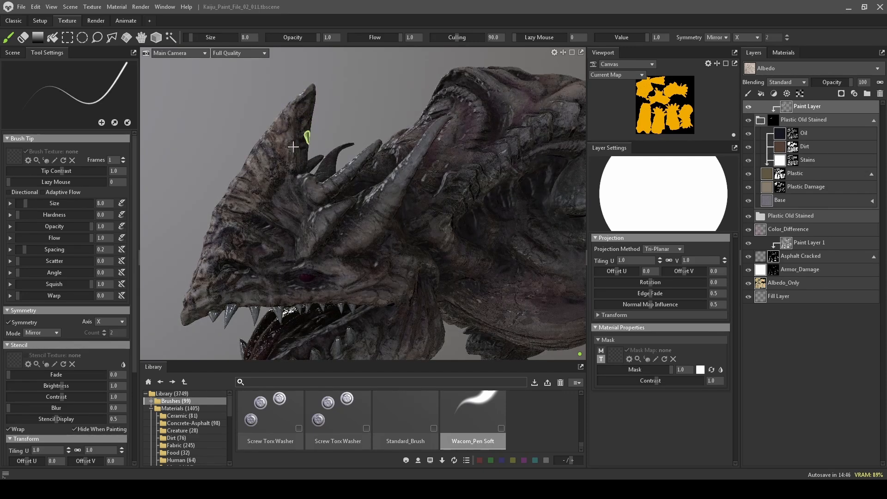
Paint the horns behind the creature's head on the Paint Layer with the brush enlarged to size 20.
mouse_move(319, 118)
alt+mouse_down()
mouse_move(346, 107)
mouse_move(364, 182)
alt+mouse_up()
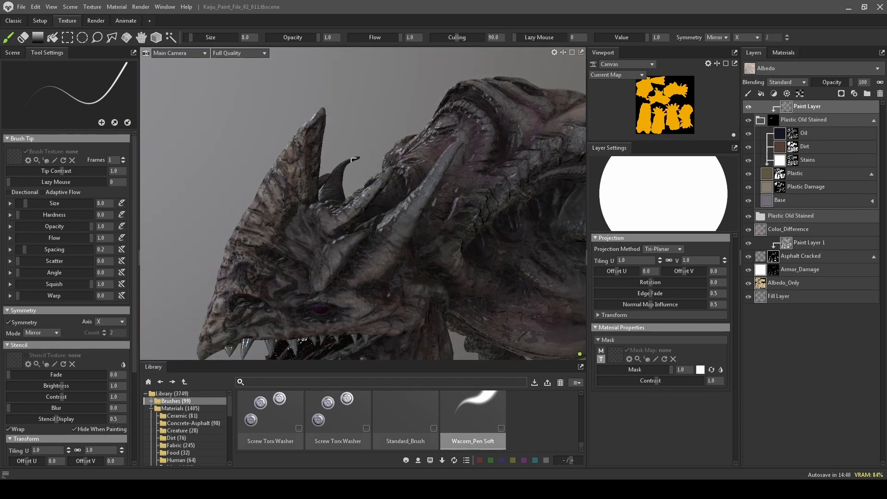
key(bracketright)
key(bracketright)
key(bracketright)
mouse_move(337, 188)
mouse_down()
mouse_move(346, 168)
mouse_move(331, 188)
mouse_up()
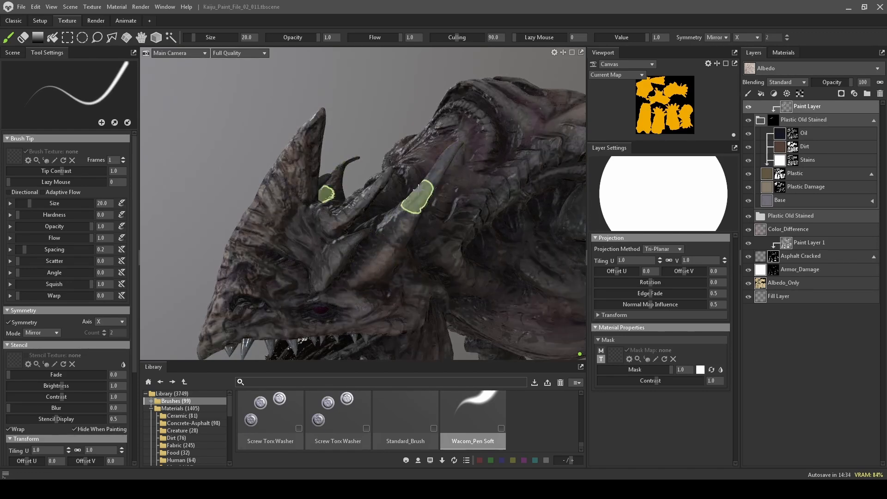
Paint around the brow and side of the head with brush sizes of about 8 to 10.
mouse_move(375, 92)
alt+mouse_down()
mouse_move(395, 123)
mouse_move(396, 171)
alt+mouse_up()
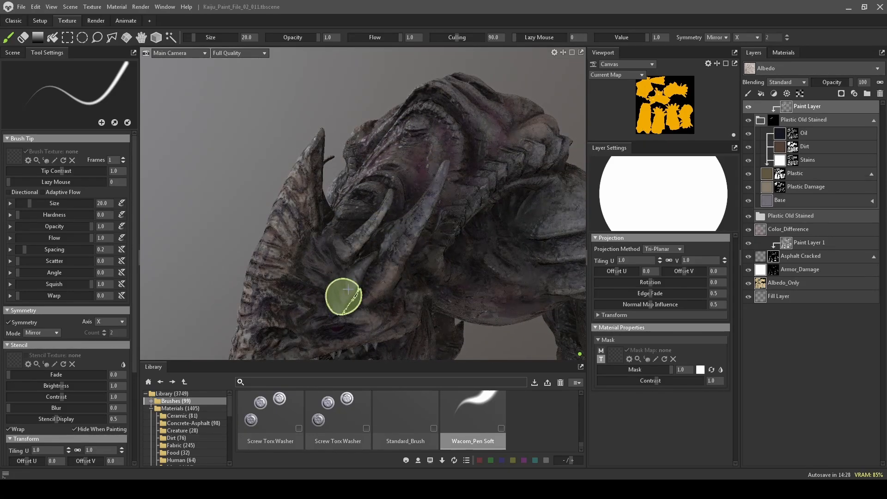
alt+drag(349, 234, 287, 212)
key([)
key([)
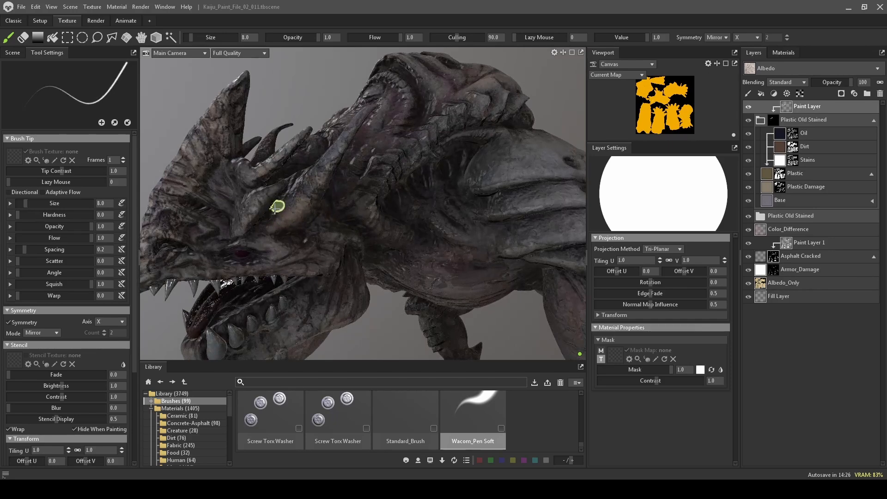
key(])
key([)
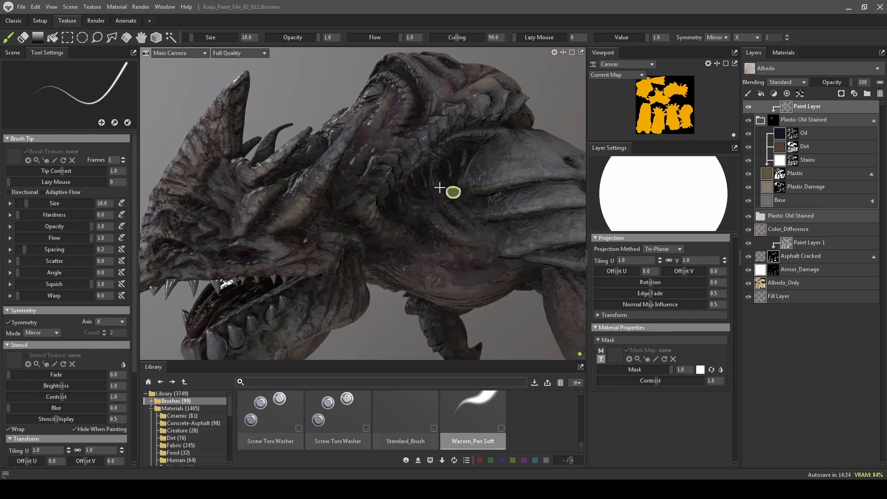
Paint along the scaly ridge on the side of the neck, bringing the brush size to 10.
alt+drag(418, 154, 344, 226)
key(])
key(])
key(])
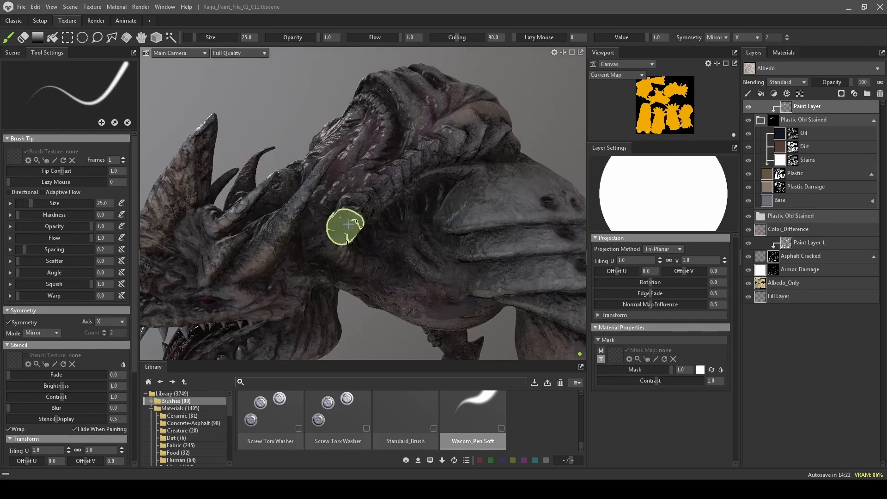
key(bracketleft)
key(bracketleft)
key(bracketleft)
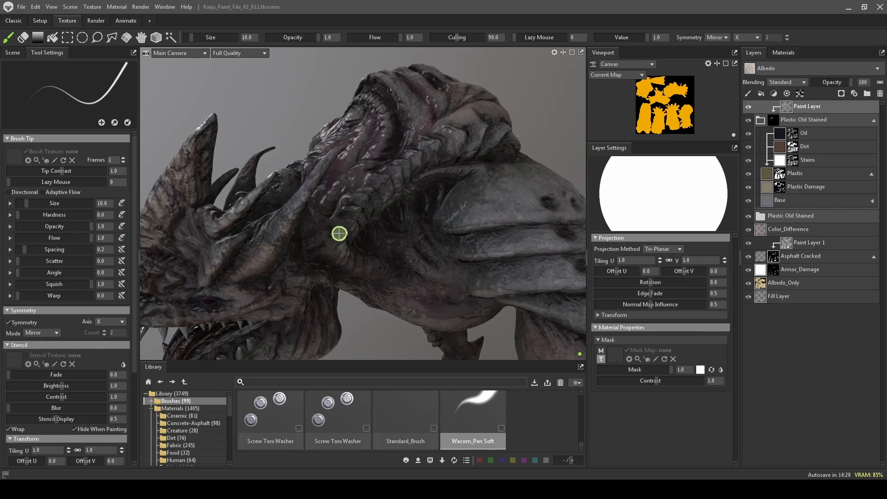
Paint the upper back and the ridges above the shoulder plates with the size 10 brush.
alt+drag(367, 210, 359, 226)
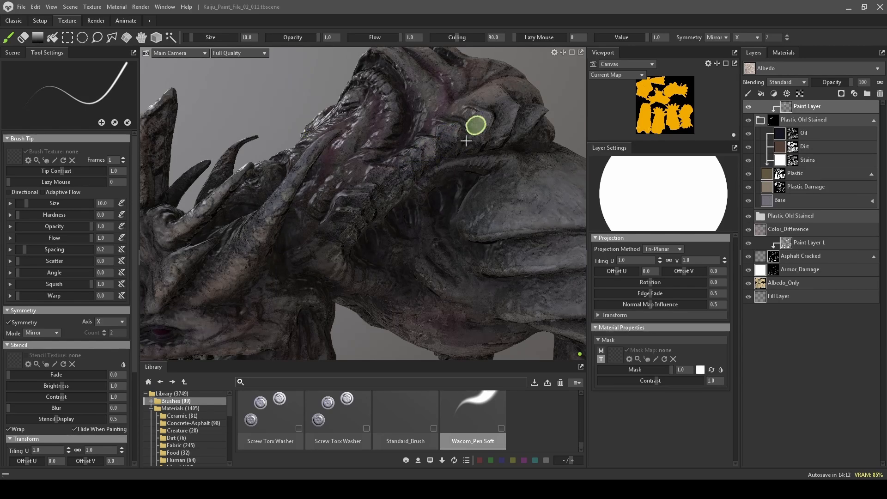
alt+drag(539, 83, 523, 98)
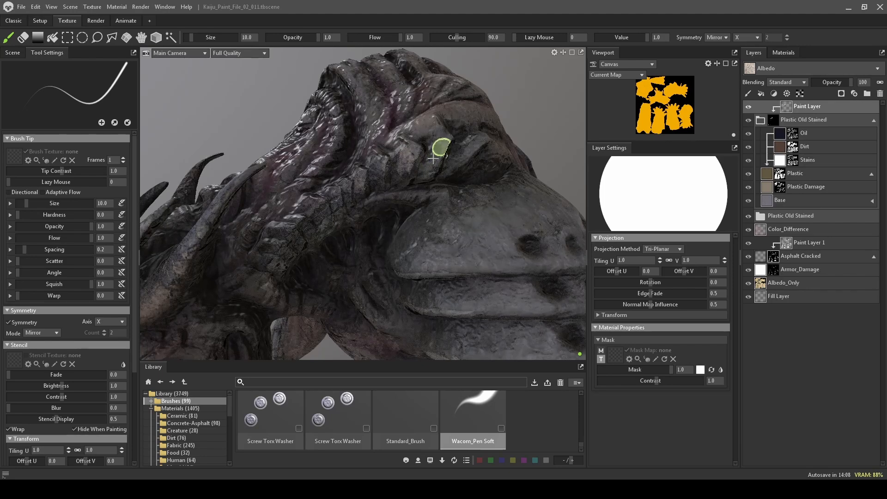
alt+drag(530, 93, 539, 119)
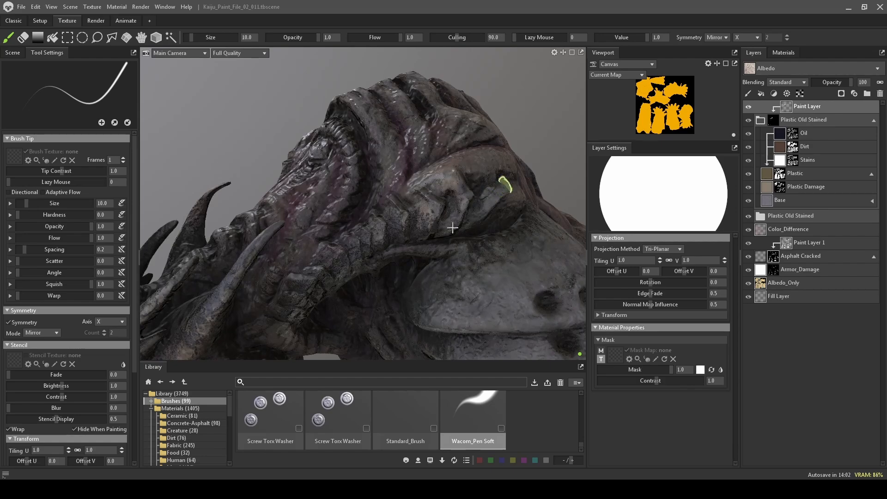
Paint the upper shoulder armour plates and around their holes, varying the brush size between 20, 11 and 15.
mouse_move(518, 106)
alt+mouse_down()
mouse_move(525, 87)
mouse_move(495, 125)
mouse_move(502, 119)
alt+mouse_up()
mouse_move(382, 208)
ctrl+right_down()
mouse_move(393, 208)
mouse_move(376, 207)
ctrl+right_up()
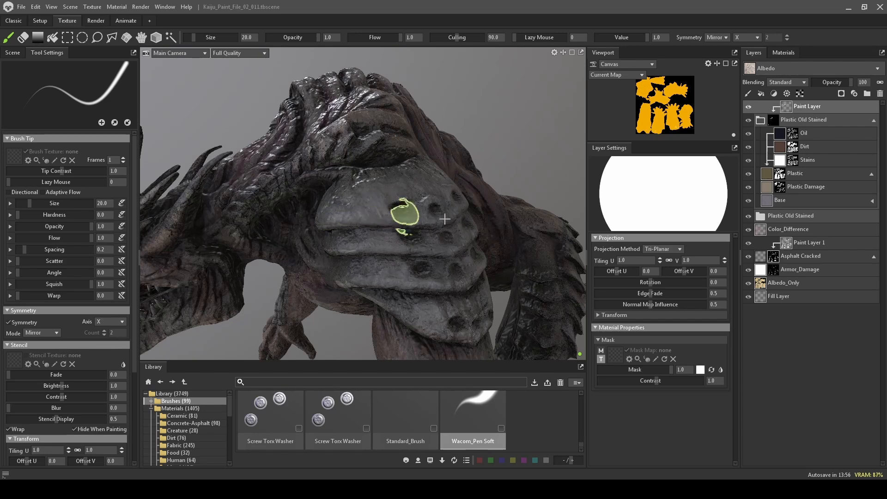
alt+drag(516, 160, 501, 147)
ctrl+right_drag(348, 252, 339, 252)
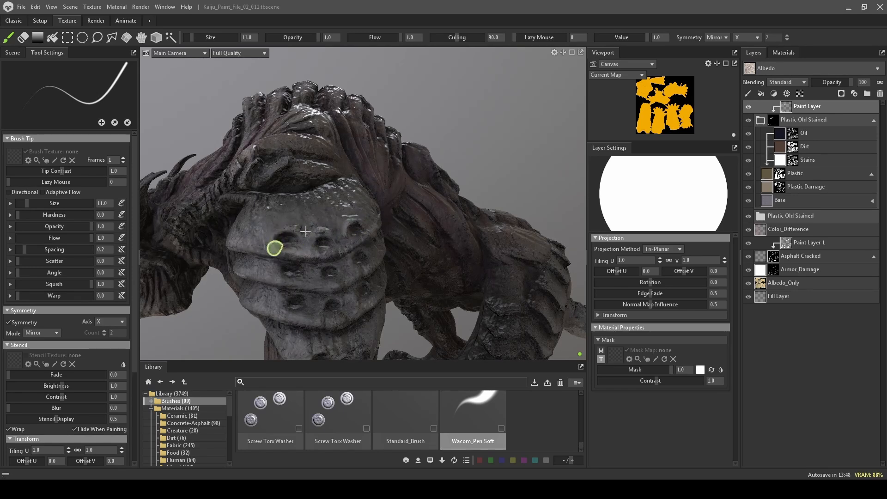
ctrl+right_drag(325, 202, 331, 201)
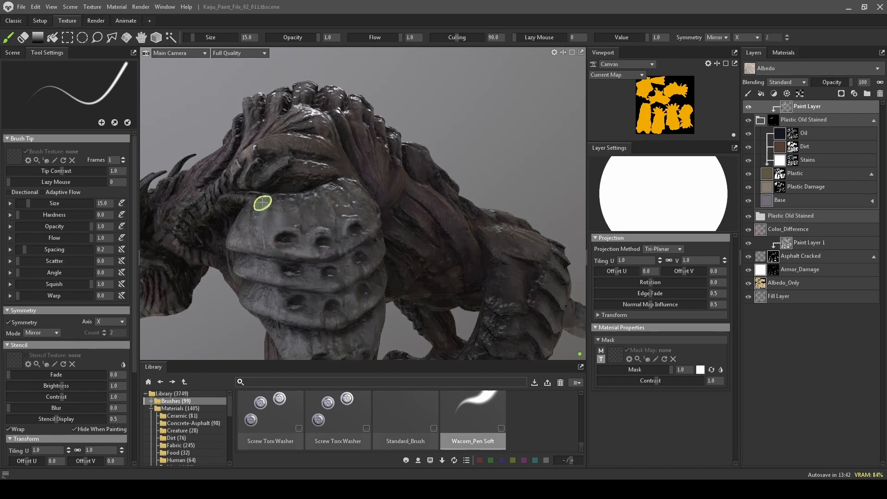
alt+drag(420, 135, 427, 121)
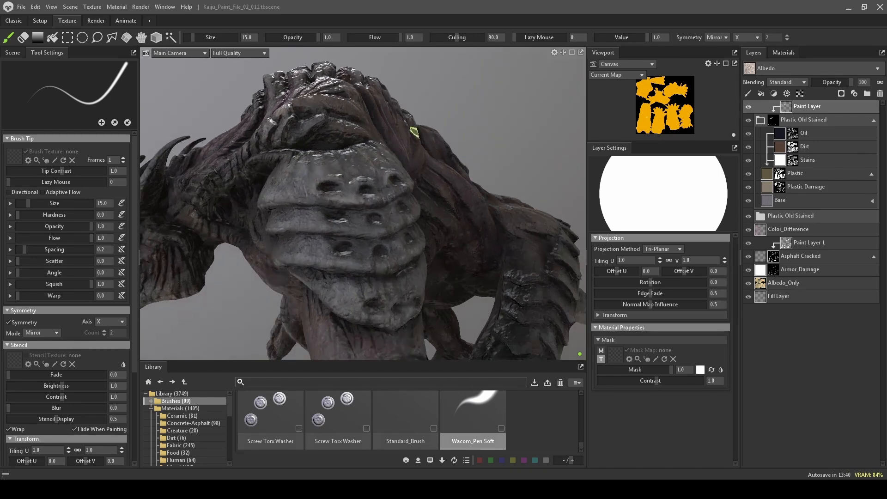
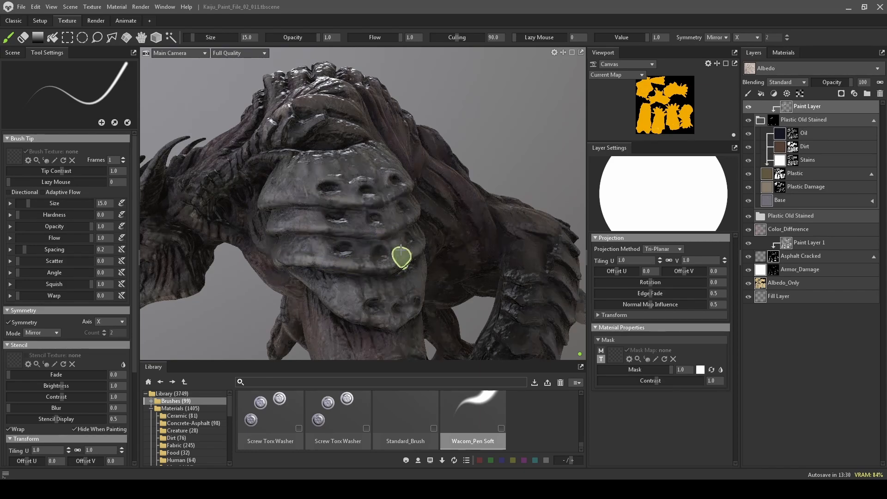
Continue painting the side and lower edges of the shoulder plates, reducing the brush size to 10.
mouse_move(513, 154)
alt+mouse_down()
mouse_move(493, 137)
mouse_move(416, 147)
alt+mouse_up()
alt+middle_drag(303, 220, 309, 210)
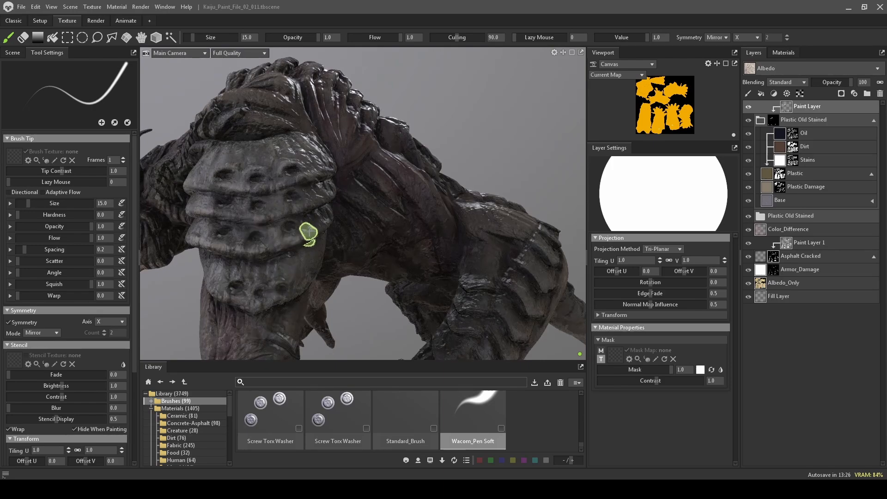
key([)
mouse_move(359, 312)
alt+mouse_down()
mouse_move(415, 259)
mouse_move(277, 272)
mouse_move(299, 264)
alt+mouse_up()
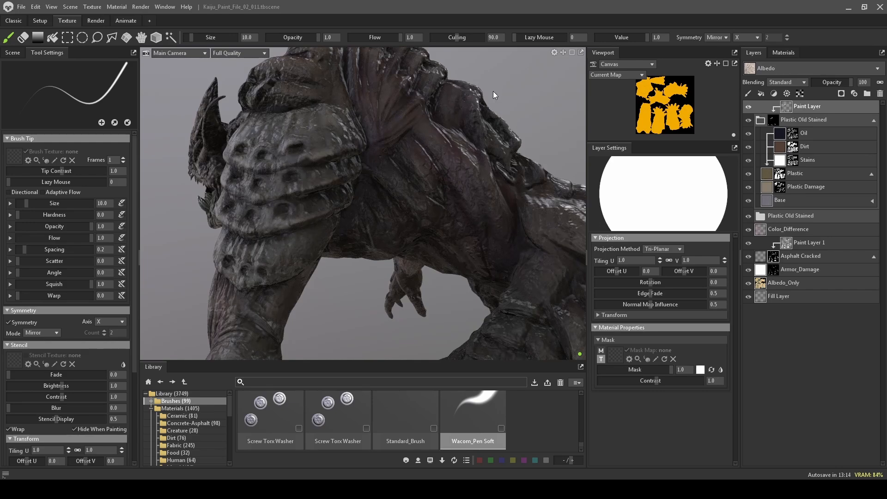
Paint the rear edges of the shoulder plates near the torso with the brush size set to 13.
middle_drag(493, 91, 466, 98)
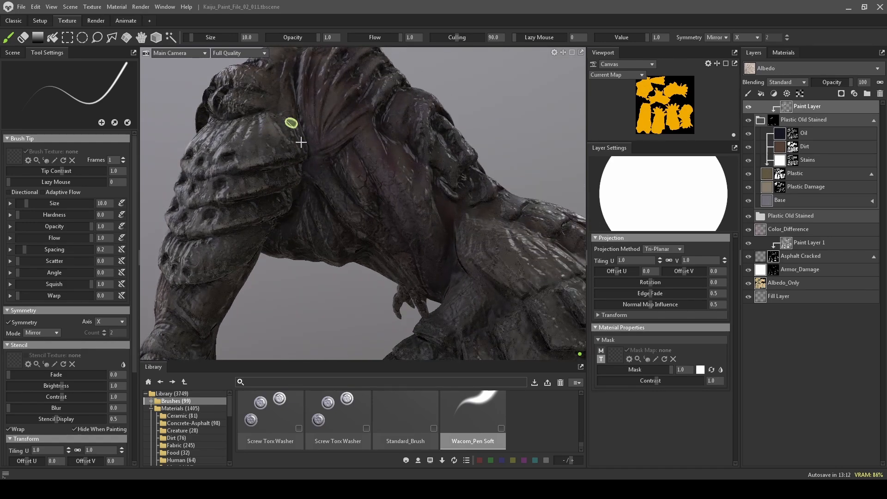
key(bracketright)
key(bracketright)
key(bracketright)
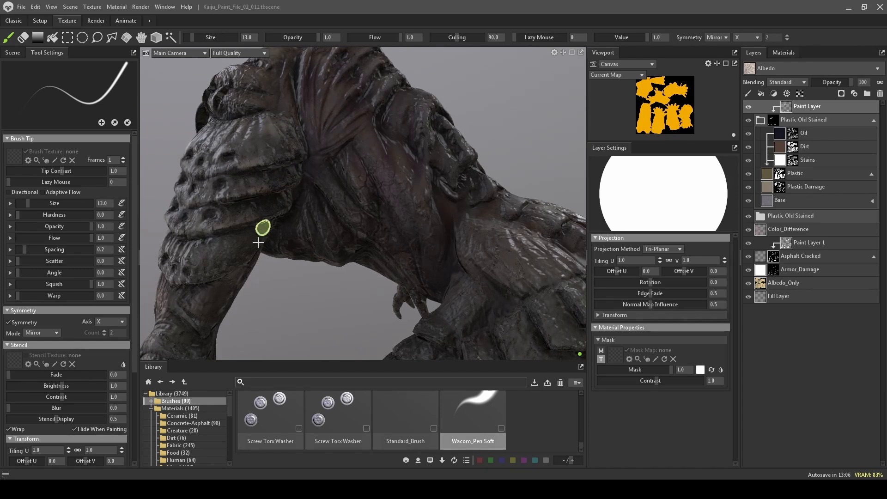
Paint the lowest shoulder plate above the upper arm with the brush enlarged to size 25.
alt+drag(269, 283, 313, 259)
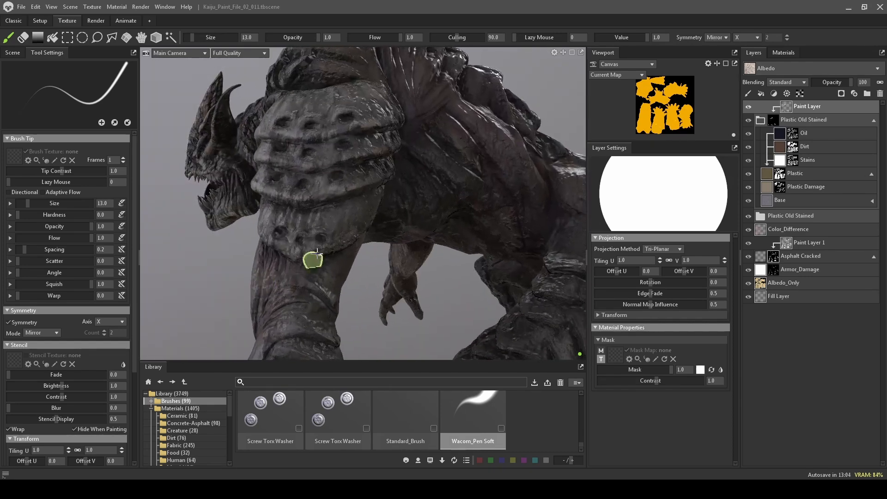
key(bracketleft)
key(bracketleft)
key(bracketleft)
key(bracketleft)
key(bracketleft)
key(bracketleft)
key(bracketleft)
key(bracketright)
key(bracketright)
key(bracketright)
key(bracketright)
key(bracketright)
key(bracketright)
key(bracketright)
key(bracketright)
key(bracketright)
key(bracketright)
key(bracketright)
key(bracketright)
key(bracketright)
key(bracketright)
key(bracketright)
key(bracketright)
key(bracketright)
key(bracketright)
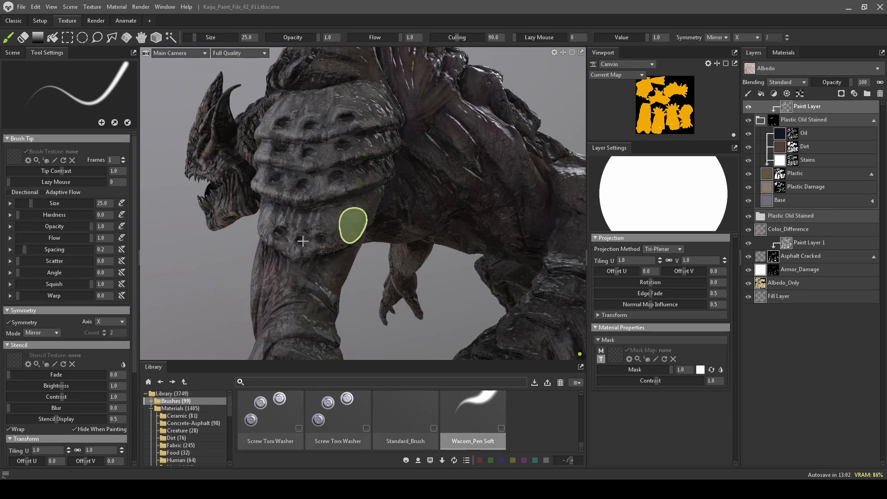
Paint the armour plates running down the forearm from the elbow with the brush reduced to size 12.
mouse_move(200, 241)
alt+mouse_down()
mouse_move(248, 223)
mouse_move(269, 200)
mouse_move(319, 211)
alt+mouse_up()
key(bracketleft)
key(bracketleft)
key(bracketleft)
key(bracketleft)
key(bracketleft)
key(bracketleft)
key(bracketleft)
key(bracketleft)
key(bracketleft)
key(bracketleft)
key(bracketleft)
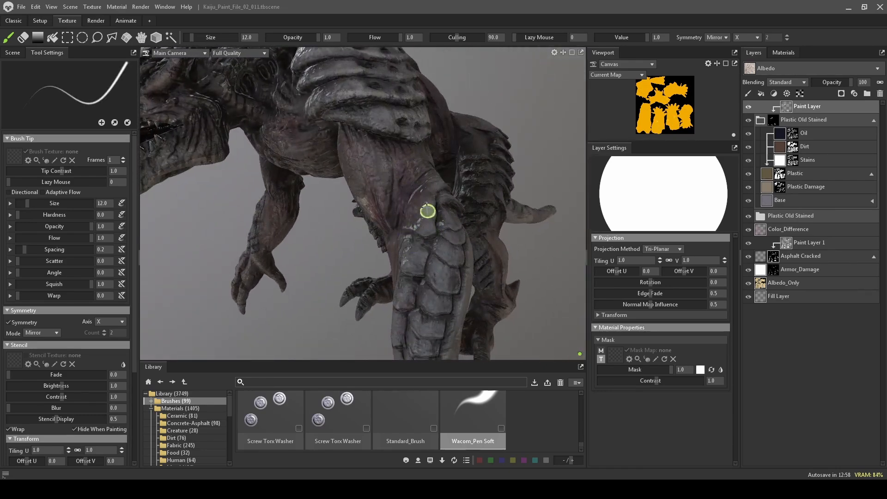
mouse_move(506, 183)
alt+mouse_down()
mouse_move(547, 157)
mouse_move(439, 203)
alt+mouse_up()
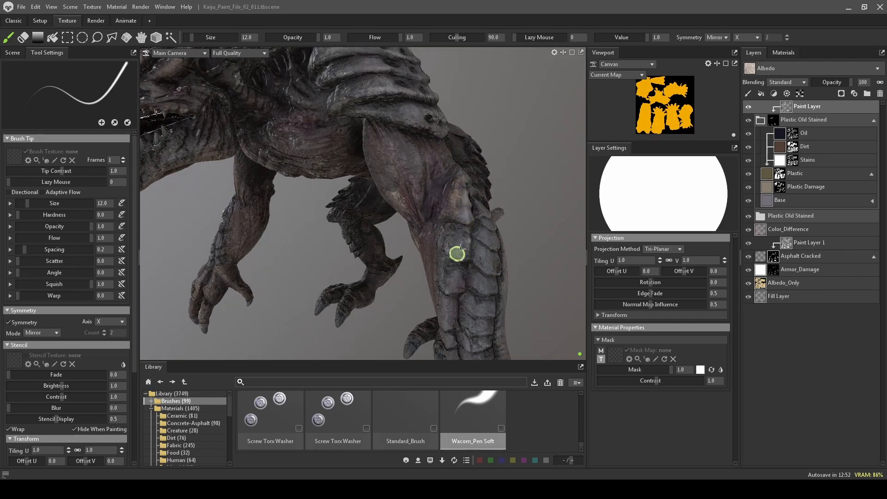
alt+drag(491, 266, 460, 178)
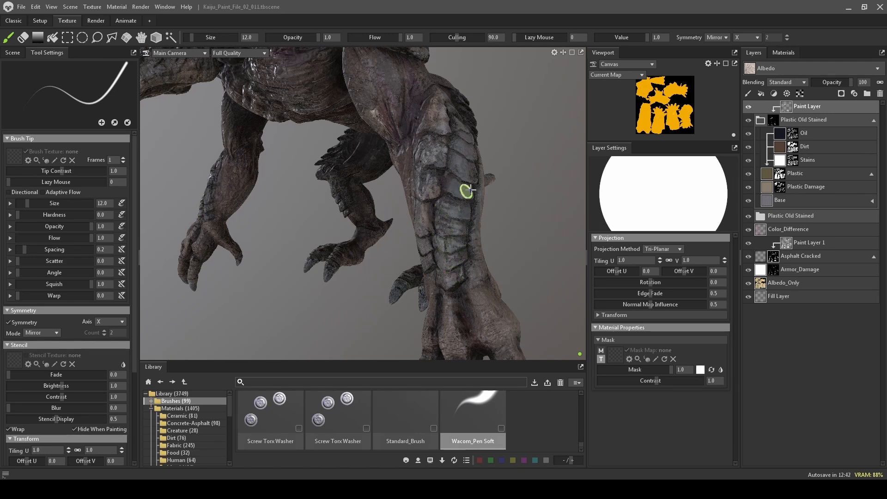
mouse_move(469, 185)
alt+mouse_down()
mouse_move(543, 163)
mouse_move(526, 174)
alt+mouse_up()
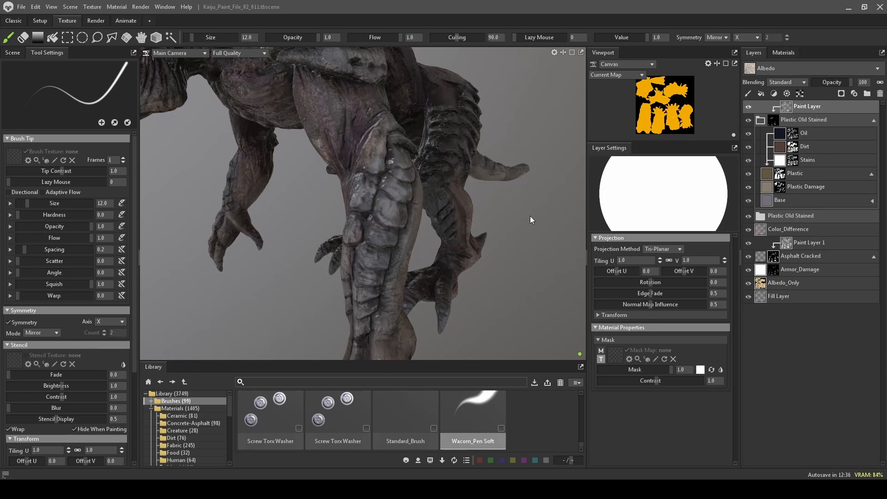
Set the brush size to 11 for painting around the creature's open mouth.
alt+drag(530, 215, 495, 235)
mouse_move(431, 240)
right_down()
mouse_move(455, 238)
mouse_move(441, 237)
right_up()
mouse_move(420, 237)
alt+mouse_down()
mouse_move(471, 209)
mouse_move(511, 212)
mouse_move(487, 240)
mouse_move(538, 232)
mouse_move(431, 212)
mouse_move(448, 215)
alt+mouse_up()
alt+right_drag(448, 215, 461, 240)
mouse_move(461, 239)
alt+mouse_down()
mouse_move(412, 300)
mouse_move(382, 296)
mouse_move(392, 267)
alt+mouse_up()
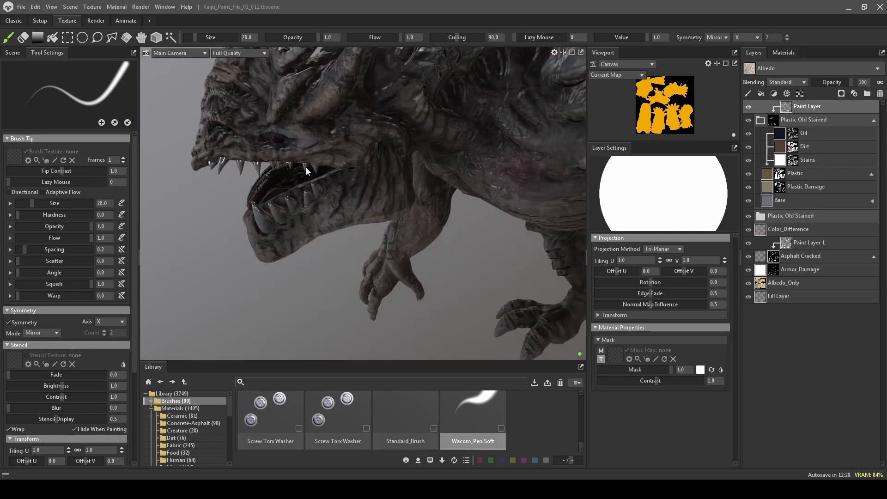
alt+drag(306, 167, 307, 227)
key([)
key([)
key([)
key([)
key([)
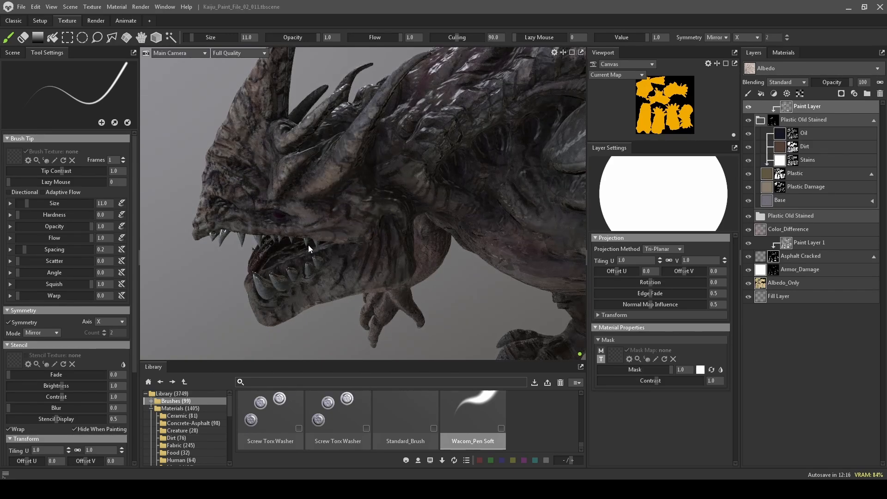
Paint along the side and lower edge of the creature's lower jaw with the brush size set to 20.
alt+drag(308, 245, 226, 237)
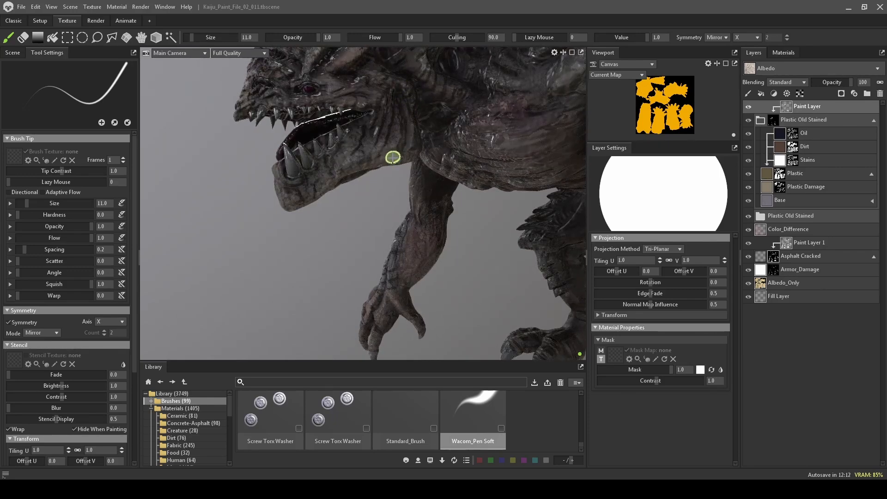
key(bracketright)
mouse_move(404, 139)
mouse_down()
mouse_move(408, 149)
mouse_move(341, 171)
mouse_up()
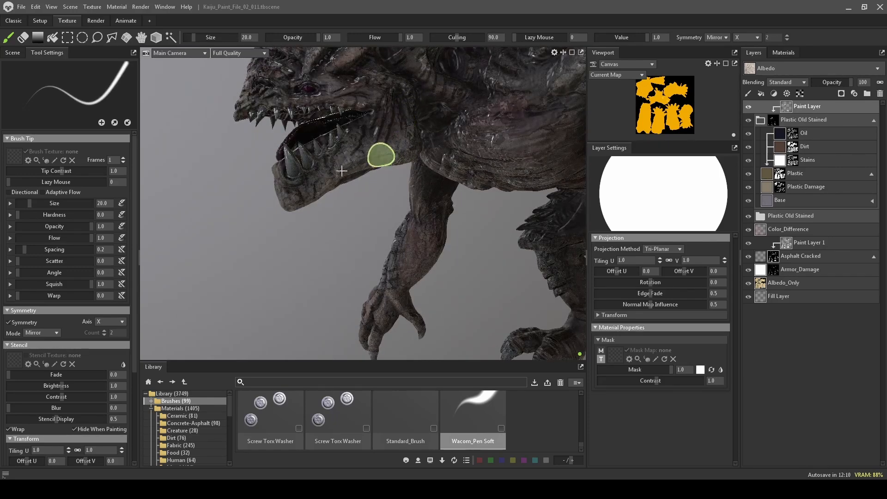
alt+drag(361, 240, 369, 210)
mouse_move(354, 168)
mouse_down()
mouse_move(284, 244)
mouse_move(326, 171)
mouse_move(416, 190)
mouse_move(434, 210)
mouse_up()
Paint around the base of a finger claw with the brush reduced to size 5.
key(bracketleft)
key(bracketleft)
key(bracketleft)
alt+right_drag(434, 210, 471, 218)
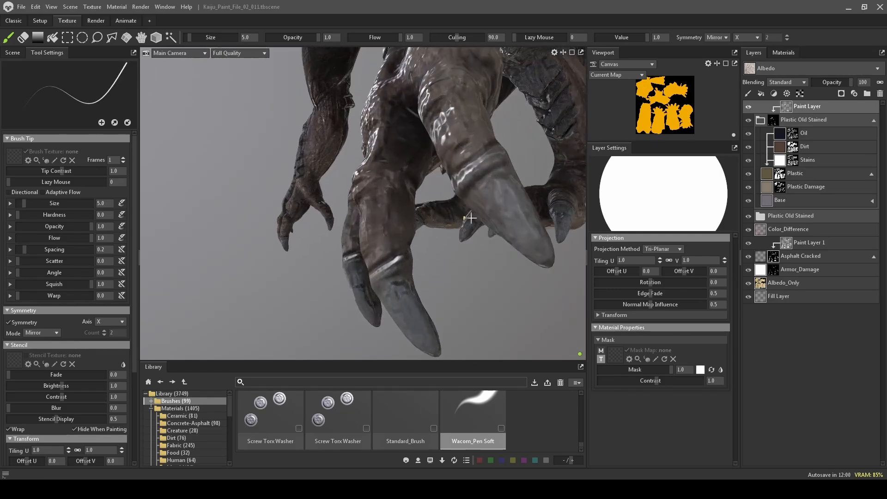
mouse_move(507, 203)
mouse_down()
mouse_move(489, 202)
mouse_move(489, 209)
mouse_move(519, 237)
mouse_move(519, 211)
mouse_up()
Paint along the finger claws from base to tip with the brush enlarged to size 15.
mouse_move(519, 211)
alt+mouse_down()
mouse_move(493, 208)
mouse_move(528, 252)
alt+mouse_up()
key(bracketright)
key(bracketright)
mouse_move(491, 207)
mouse_down()
mouse_move(471, 191)
mouse_move(485, 189)
mouse_up()
mouse_move(485, 290)
alt+mouse_down()
mouse_move(477, 281)
mouse_move(470, 292)
mouse_move(496, 266)
mouse_move(520, 302)
alt+mouse_up()
drag(500, 263, 523, 304)
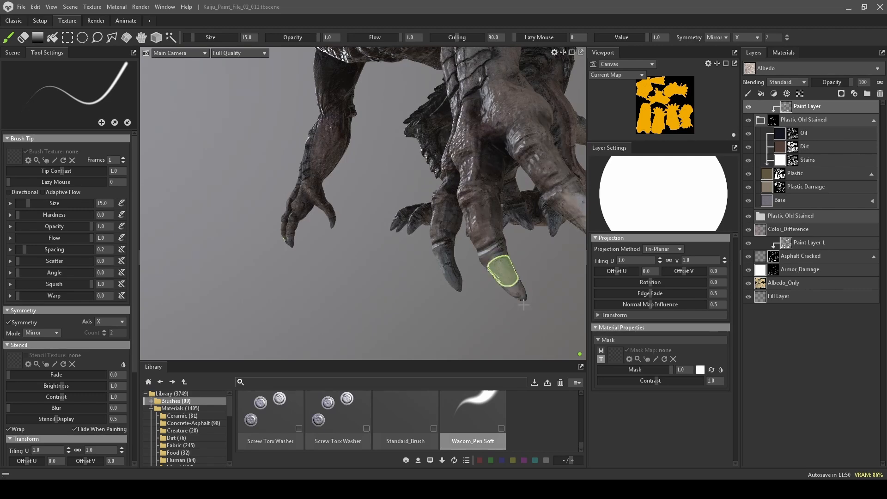
Continue painting the finger claws from the palm side of the hand with the size 15 brush.
mouse_move(459, 271)
alt+mouse_down()
mouse_move(502, 323)
mouse_move(449, 330)
mouse_move(464, 246)
mouse_move(457, 273)
mouse_move(360, 261)
mouse_move(457, 233)
mouse_move(464, 251)
alt+mouse_up()
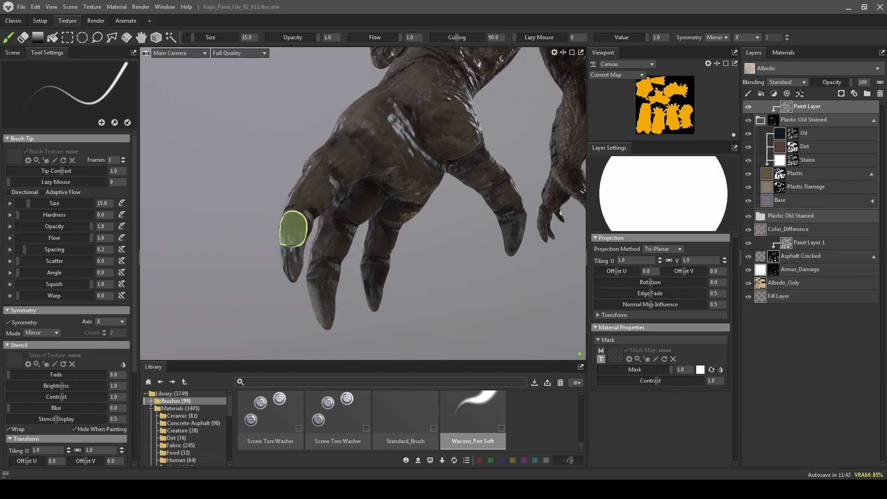
alt+drag(511, 244, 480, 254)
alt+drag(429, 302, 372, 265)
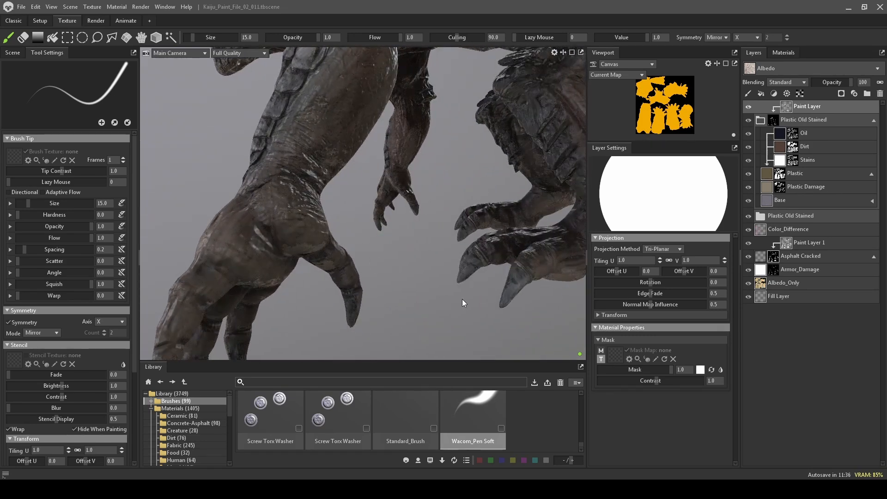
Paint the area beside the forearm's armour plates down to the wrist with the size 15 brush.
alt+drag(446, 306, 406, 267)
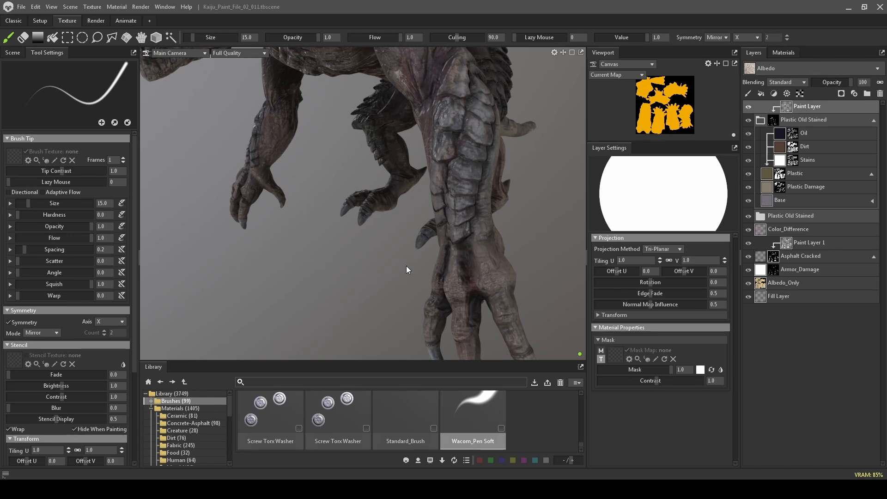
alt+drag(512, 249, 474, 263)
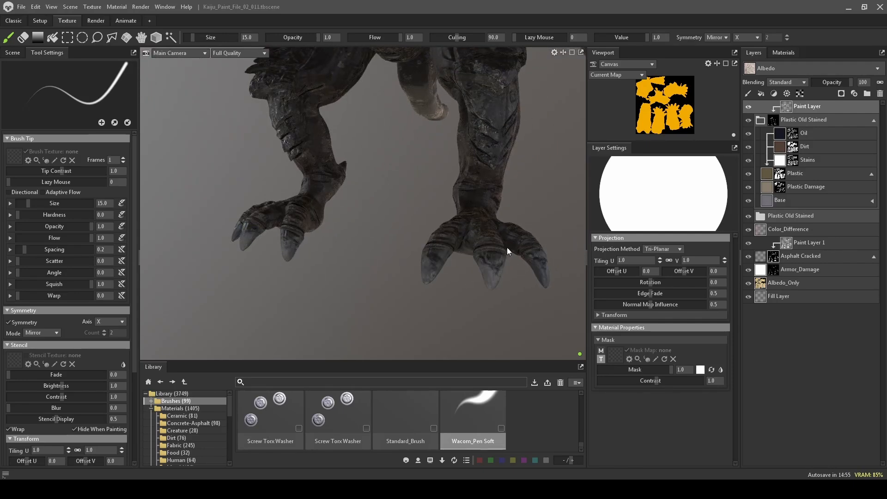
alt+middle_drag(552, 202, 477, 223)
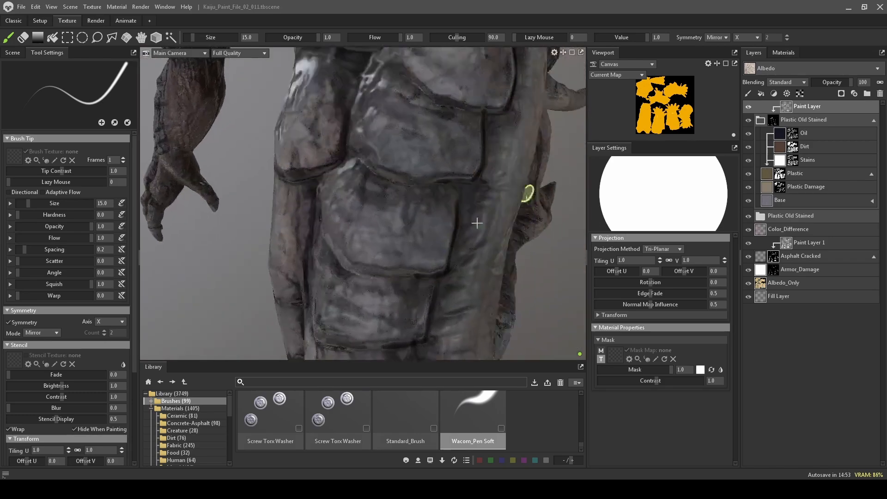
mouse_move(477, 224)
alt+mouse_down()
mouse_move(560, 281)
mouse_move(407, 252)
alt+mouse_up()
alt+right_drag(407, 252, 447, 224)
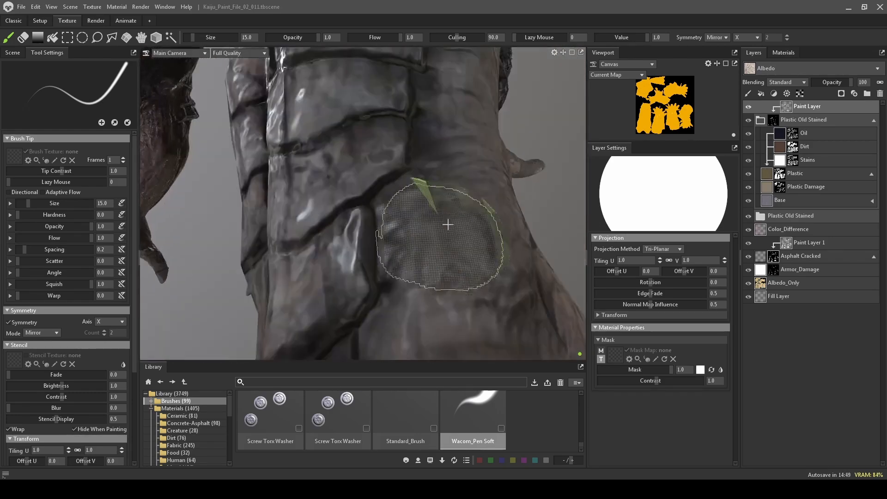
Paint the armour plates on the front of the shin and knee with the size 15 brush.
alt+right_drag(494, 194, 534, 205)
alt+drag(534, 205, 440, 192)
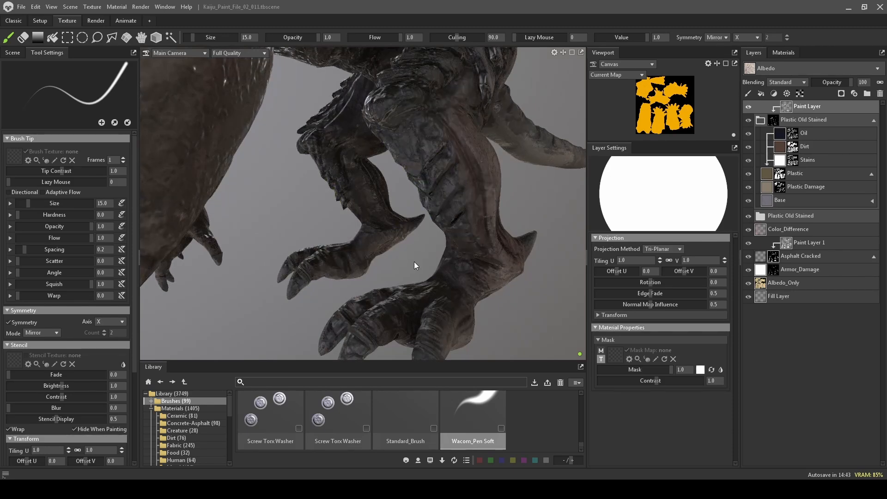
mouse_move(414, 262)
alt+mouse_down()
mouse_move(459, 261)
mouse_move(489, 240)
alt+mouse_up()
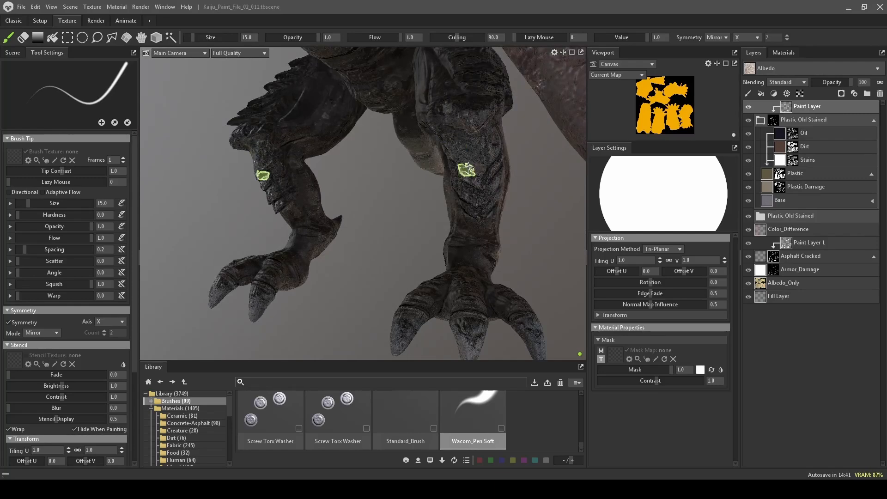
mouse_move(473, 194)
alt+mouse_down()
mouse_move(485, 211)
mouse_move(453, 216)
mouse_move(461, 235)
mouse_move(452, 176)
alt+mouse_up()
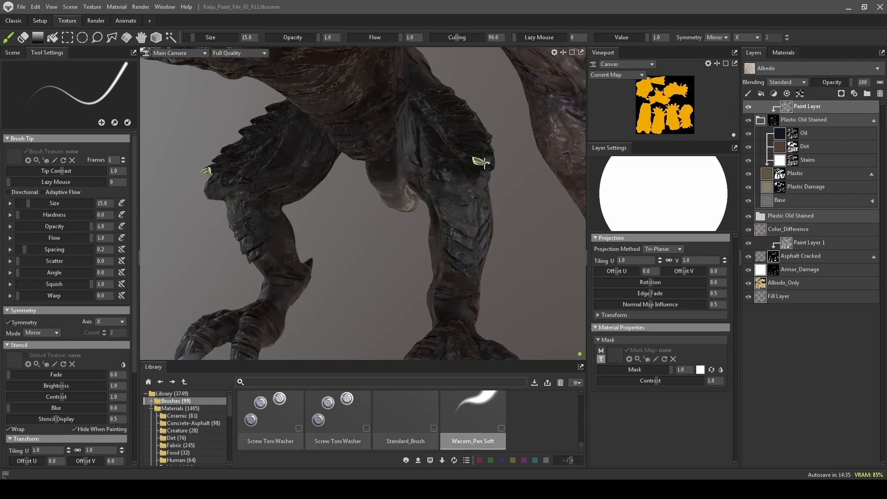
Paint the thigh plates above the knee with the brush enlarged to size 21, then reduce it to size 7.
key(bracketright)
key(bracketright)
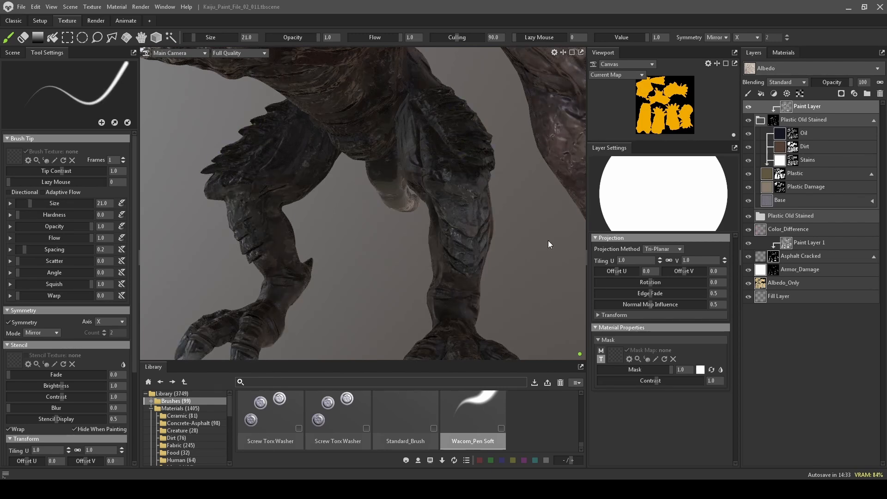
alt+drag(548, 241, 461, 273)
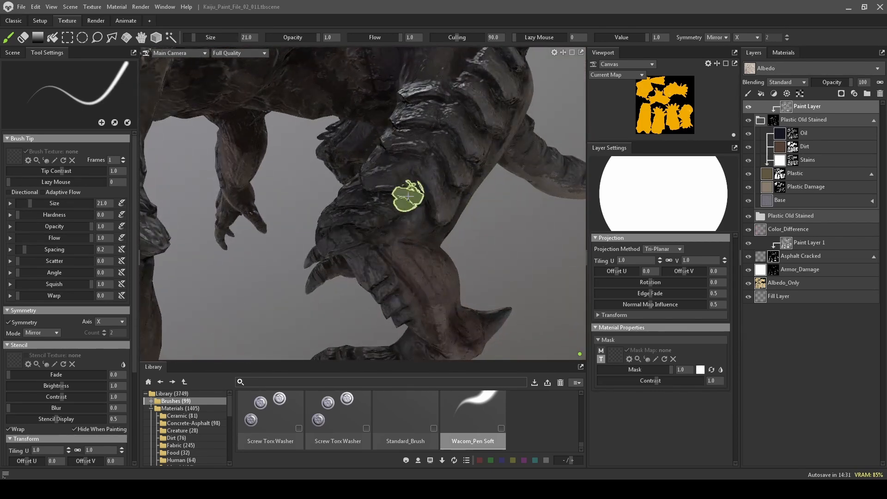
key(bracketleft)
key(bracketleft)
key(bracketleft)
key(bracketleft)
key(bracketleft)
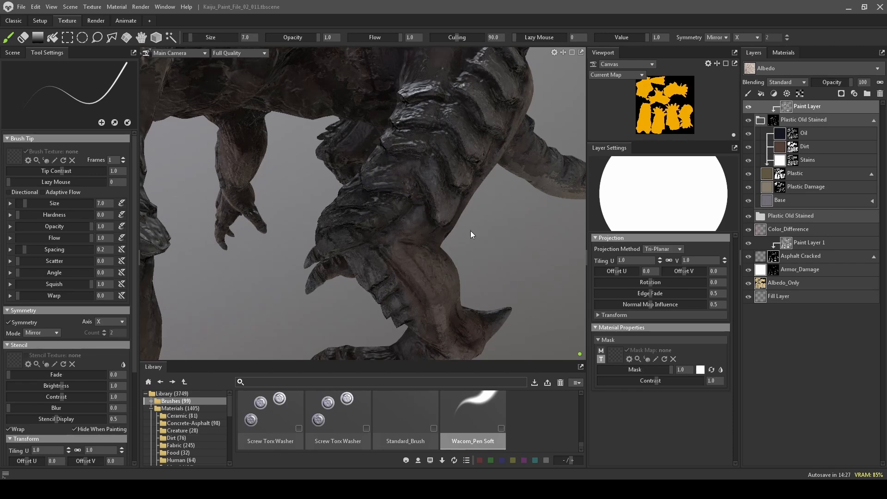
Paint the lower and rear edges of the outer thigh plates with the brush size set to 16.
alt+drag(511, 252, 384, 185)
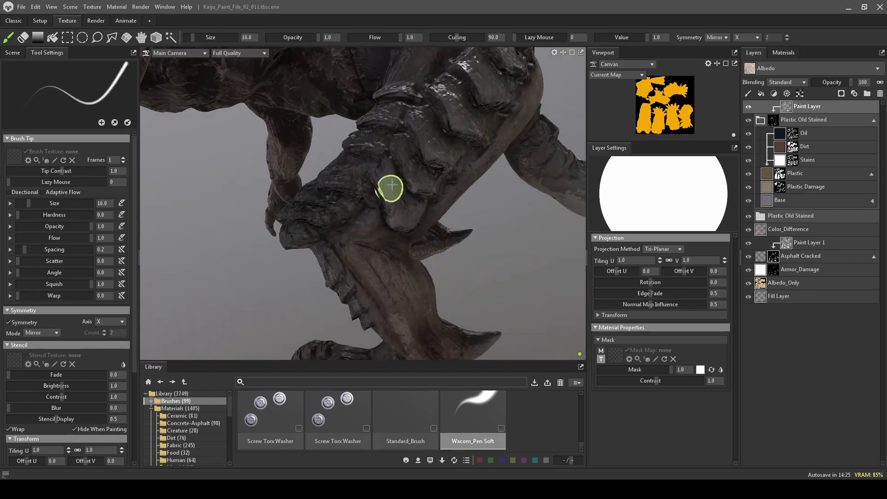
key(bracketleft)
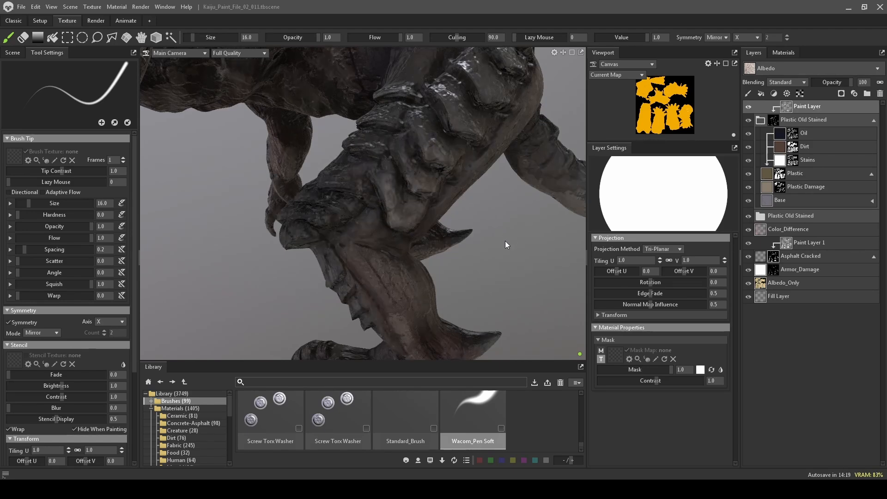
alt+drag(505, 240, 494, 244)
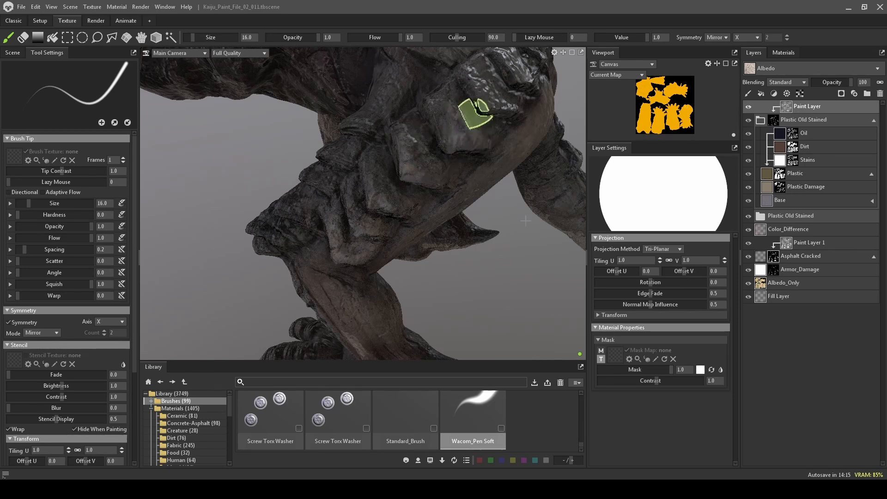
mouse_move(506, 267)
alt+mouse_down()
mouse_move(487, 270)
mouse_move(425, 199)
alt+mouse_up()
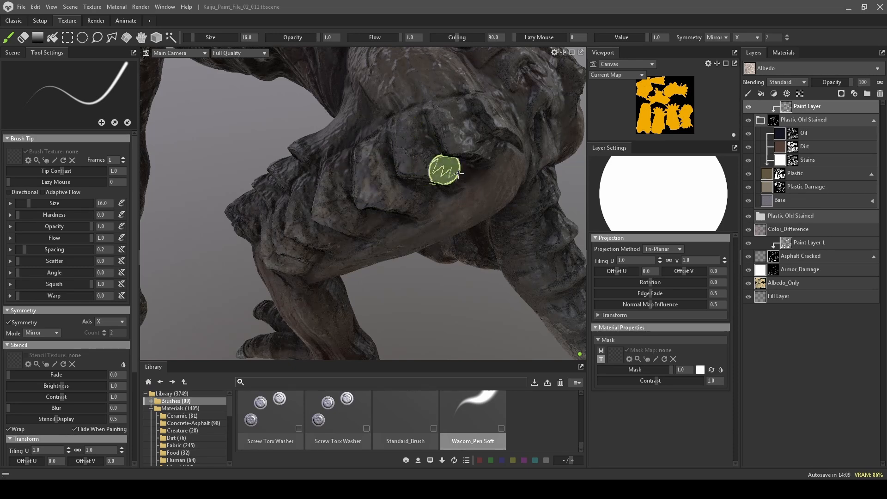
Continue painting the thigh plates from the rear and the front above the knee with the size 16 brush.
mouse_move(547, 196)
alt+mouse_down()
mouse_move(563, 187)
mouse_move(420, 147)
alt+mouse_up()
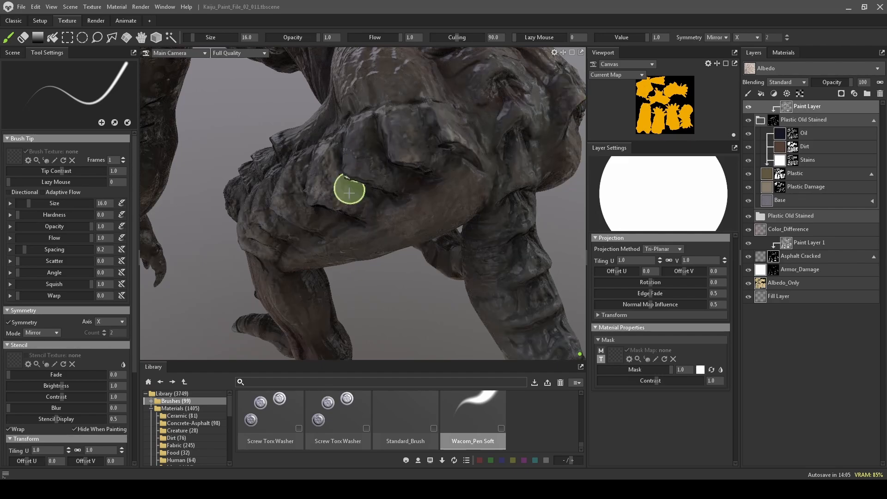
mouse_move(432, 296)
alt+mouse_down()
mouse_move(406, 277)
mouse_move(427, 172)
alt+mouse_up()
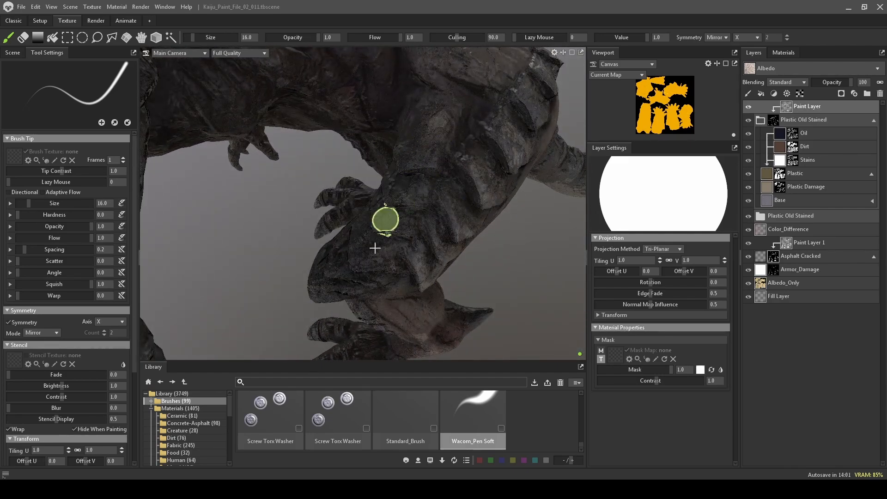
mouse_move(498, 259)
alt+mouse_down()
mouse_move(490, 258)
mouse_move(501, 248)
mouse_move(416, 255)
alt+mouse_up()
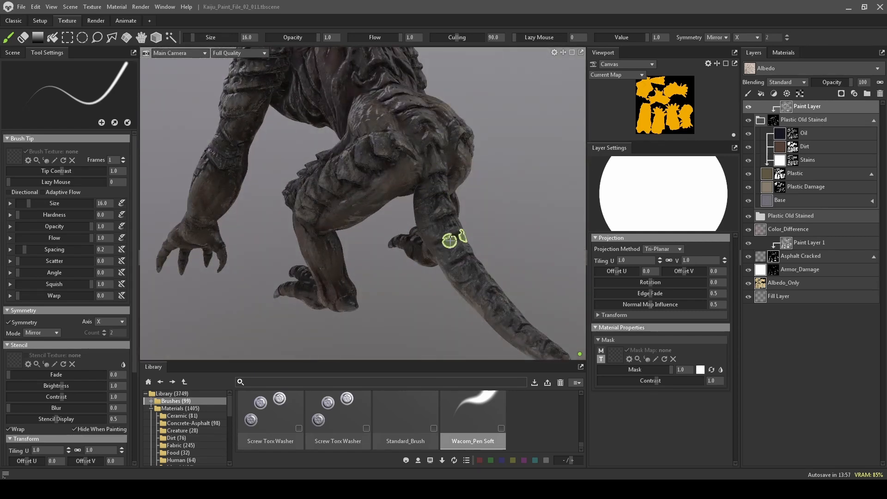
Paint the armour plates along the upper side of the tail with the brush reduced to size 9.
scroll(458, 212, up, 3)
alt+drag(556, 213, 483, 196)
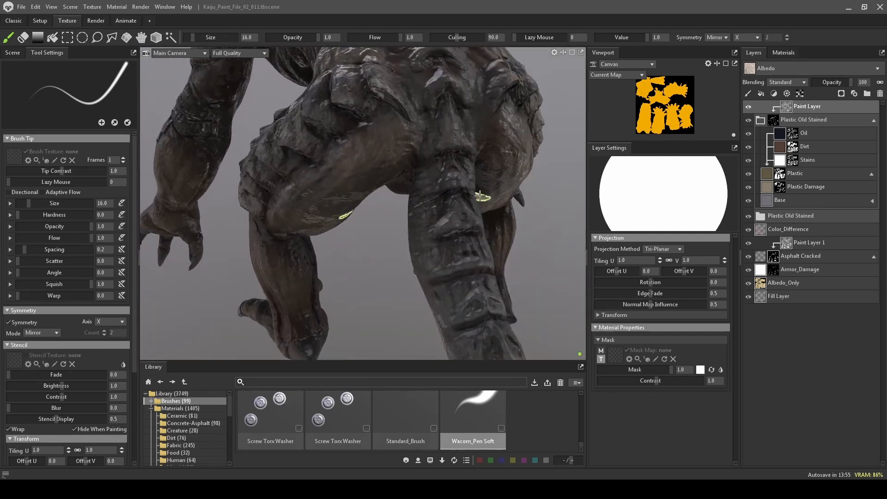
key(bracketleft)
key(bracketleft)
key(bracketleft)
key(bracketleft)
key(bracketleft)
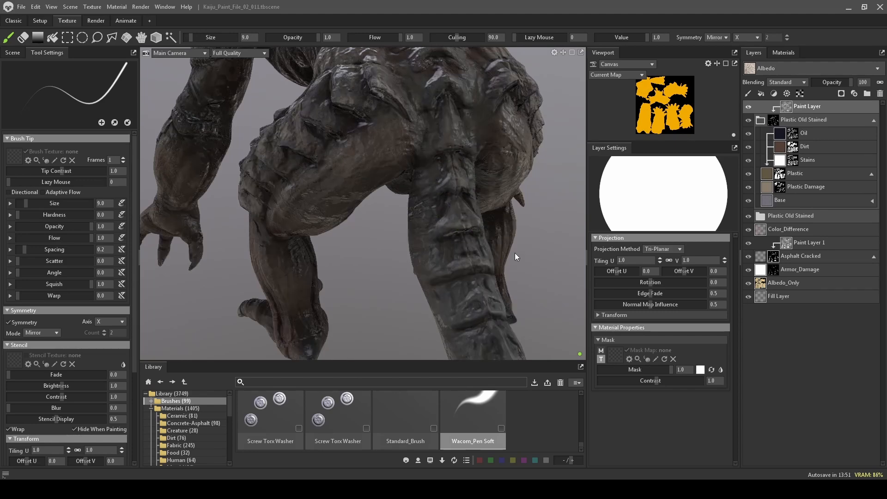
alt+drag(516, 256, 480, 185)
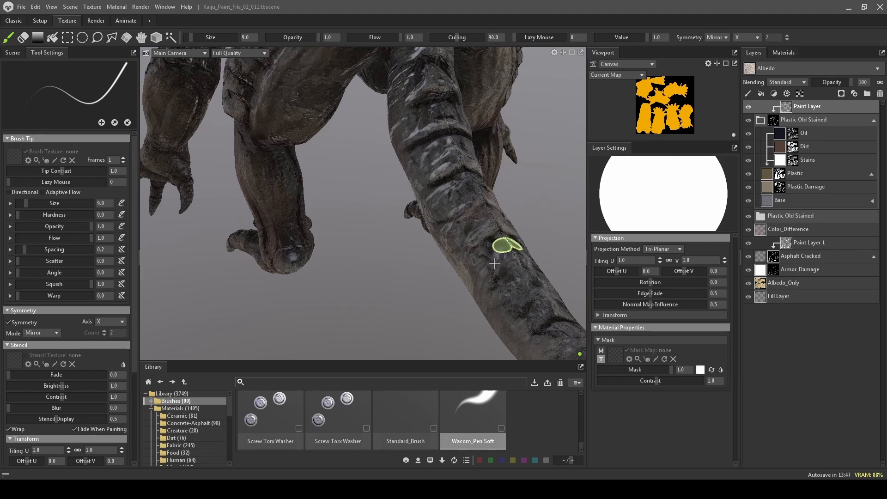
Paint toward the end of the tail and over the ridges above its base with the brush at size 8.
mouse_move(553, 210)
alt+mouse_down()
mouse_move(522, 236)
mouse_move(509, 209)
mouse_move(540, 232)
mouse_move(514, 217)
mouse_move(424, 269)
mouse_move(492, 226)
mouse_move(440, 205)
alt+mouse_up()
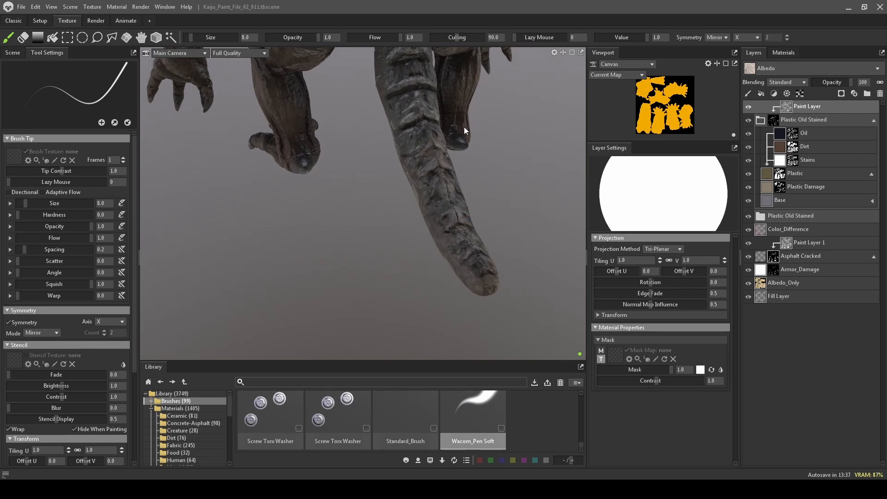
alt+drag(463, 127, 461, 241)
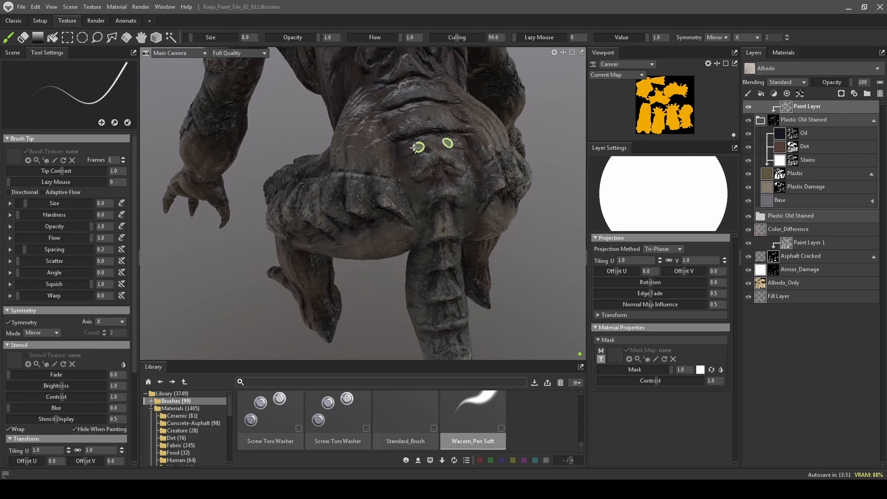
alt+drag(520, 125, 544, 153)
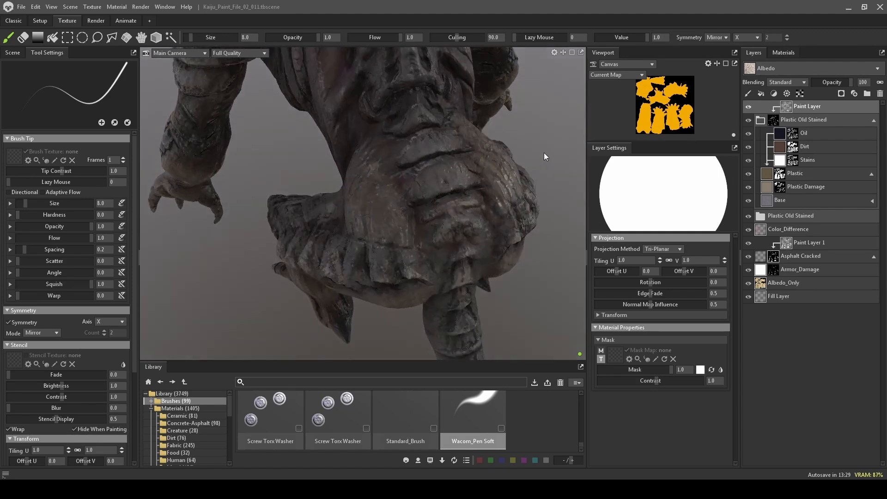
Paint along the spine and back ridges from the tail base up to the neck with the brush size set to 18.
key(bracketright)
key(bracketright)
key(bracketright)
key(bracketleft)
key(bracketleft)
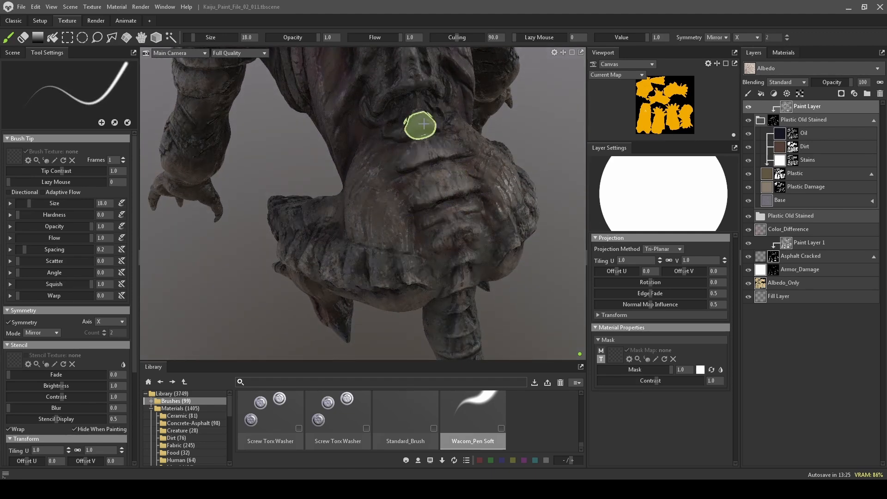
mouse_move(419, 123)
alt+mouse_down()
mouse_move(430, 194)
mouse_move(415, 196)
alt+mouse_up()
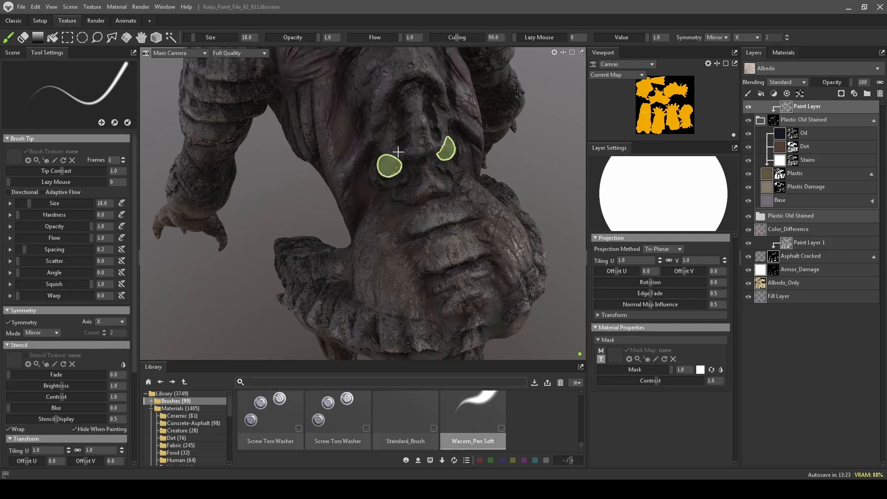
alt+drag(355, 171, 438, 236)
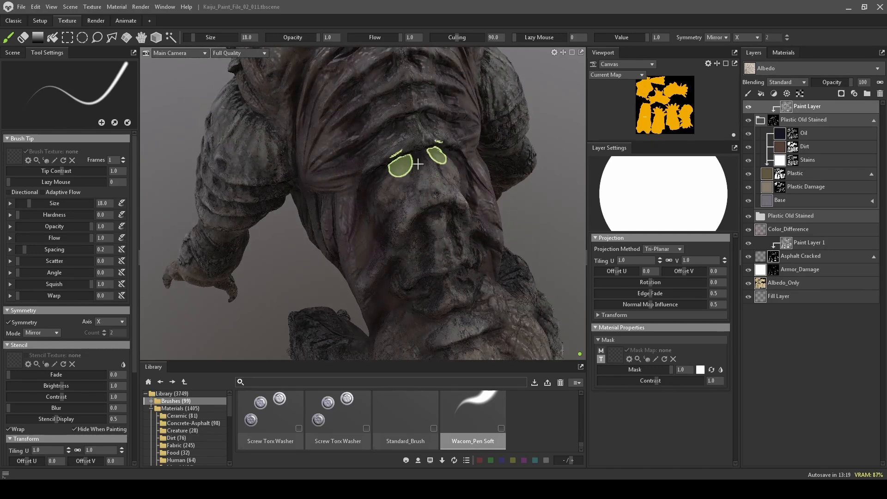
mouse_move(389, 174)
alt+mouse_down()
mouse_move(428, 174)
mouse_move(443, 204)
alt+mouse_up()
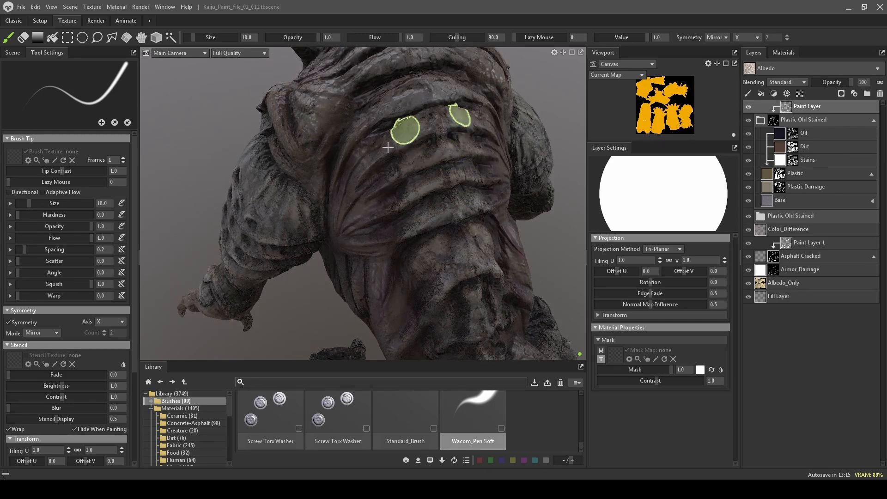
alt+drag(418, 142, 436, 203)
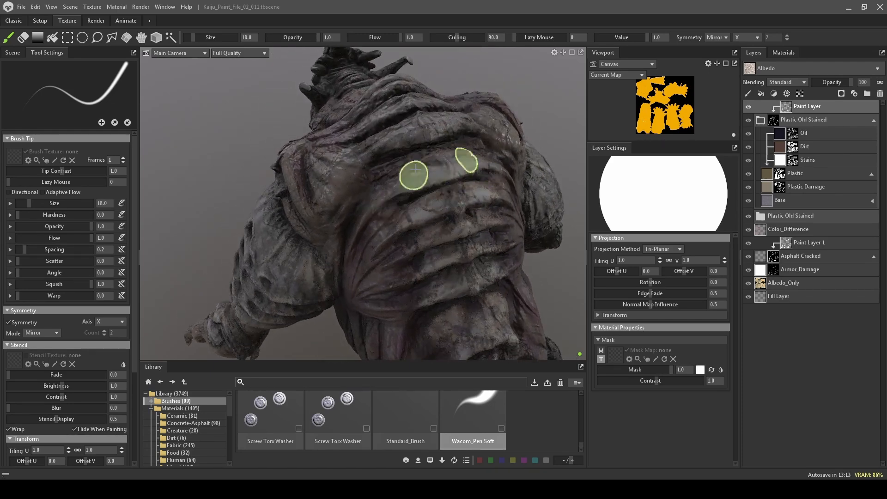
mouse_move(394, 146)
alt+mouse_down()
mouse_move(406, 179)
mouse_move(400, 224)
alt+mouse_up()
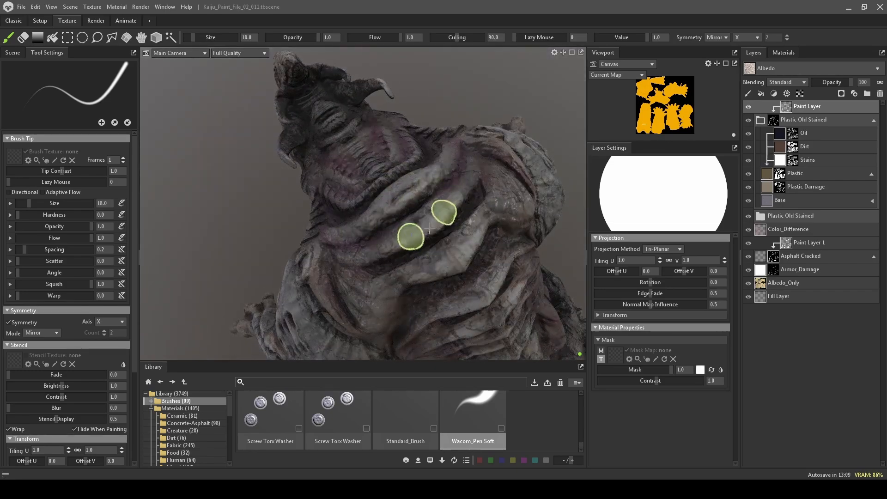
mouse_move(416, 208)
alt+mouse_down()
mouse_move(258, 248)
mouse_move(341, 228)
mouse_move(356, 172)
mouse_move(405, 191)
alt+mouse_up()
alt+right_drag(411, 166, 420, 187)
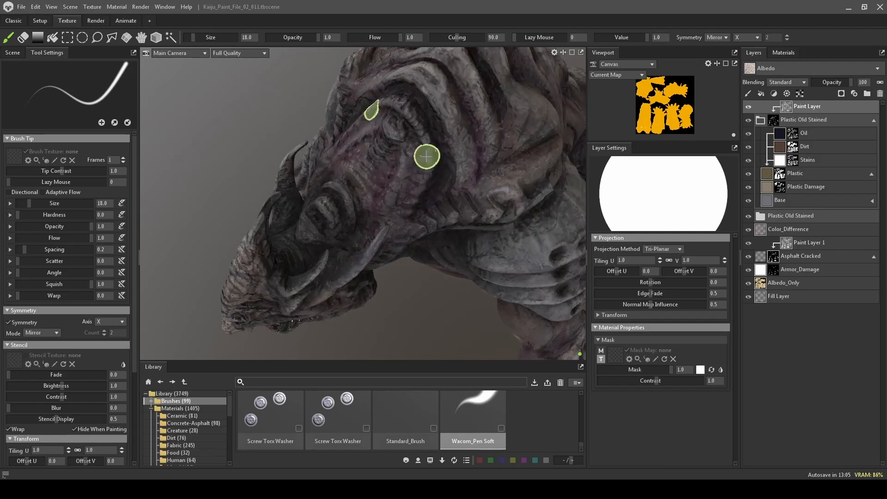
Paint the ridged neck folds behind the head with the brush at size 10, and raise the brush size to 17.
key(bracketleft)
key(bracketleft)
key(bracketright)
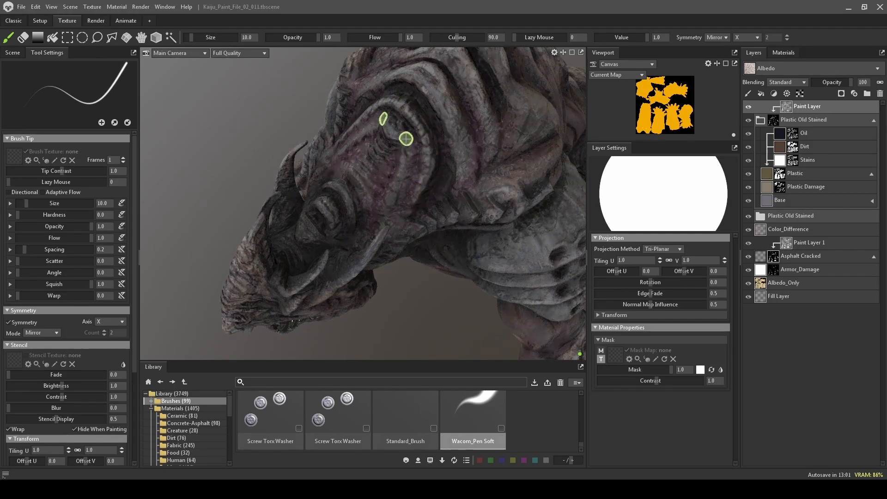
scroll(400, 147, up, 2)
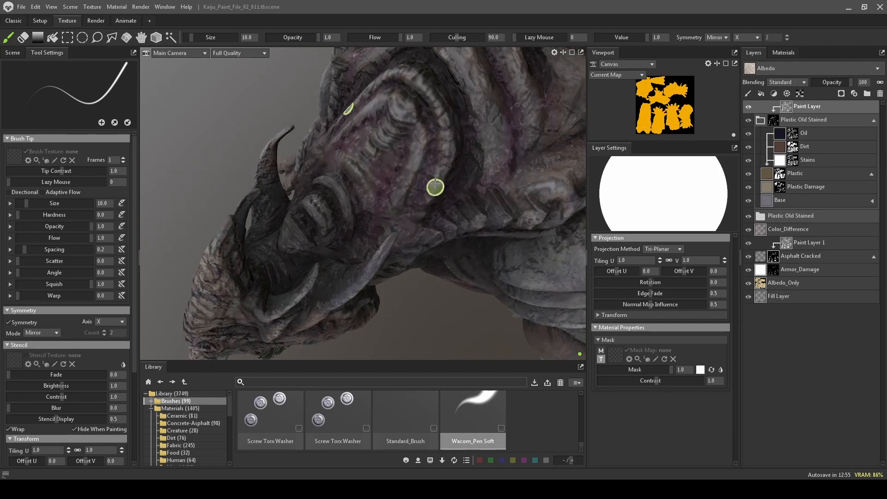
key(bracketright)
key(bracketright)
key(bracketleft)
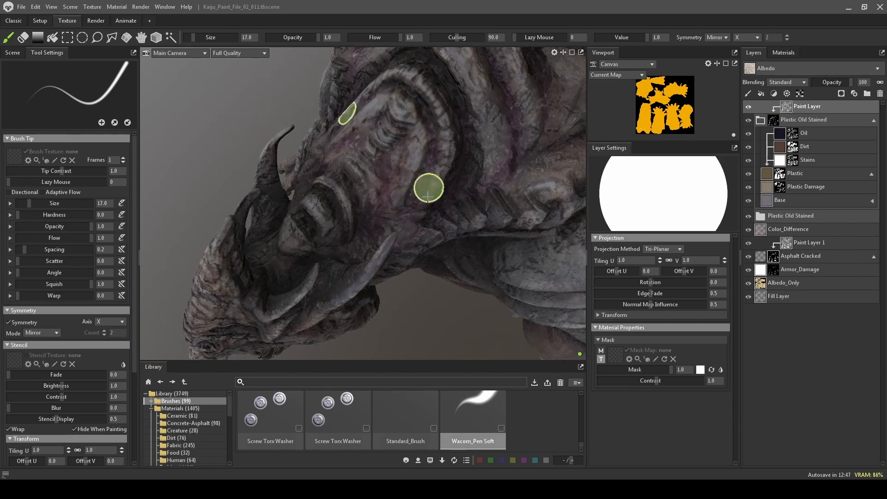
Examine the neck, shoulder plates and head from several sides, ending on the whole creature from the front.
alt+right_drag(428, 188, 403, 251)
alt+drag(403, 251, 347, 217)
alt+right_drag(347, 216, 293, 242)
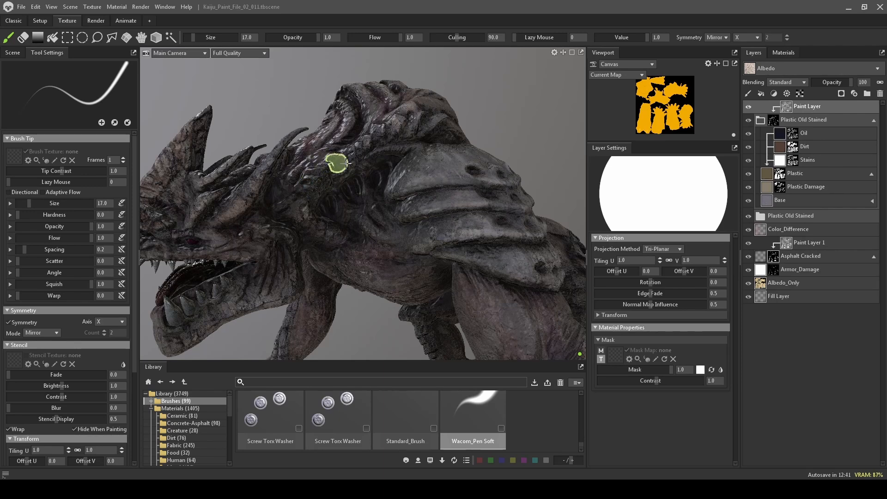
mouse_move(524, 132)
alt+mouse_down()
mouse_move(539, 138)
mouse_move(402, 223)
alt+mouse_up()
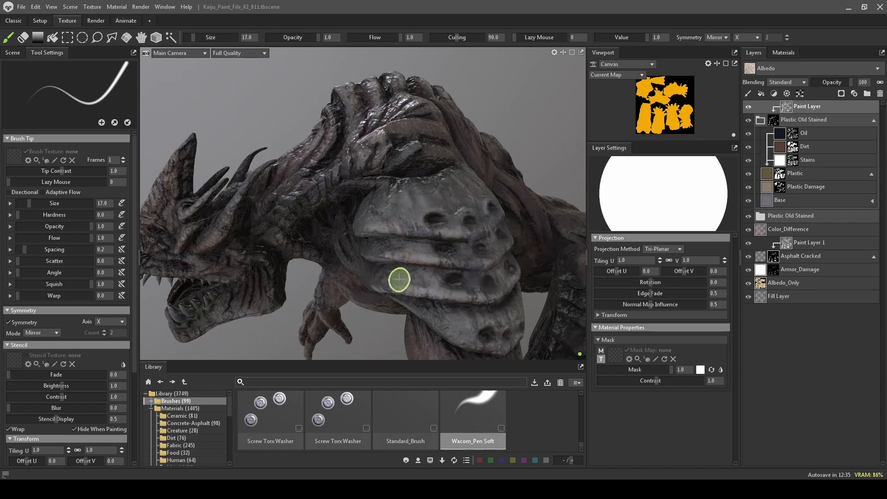
mouse_move(388, 295)
alt+mouse_down()
mouse_move(382, 320)
mouse_move(462, 240)
alt+mouse_up()
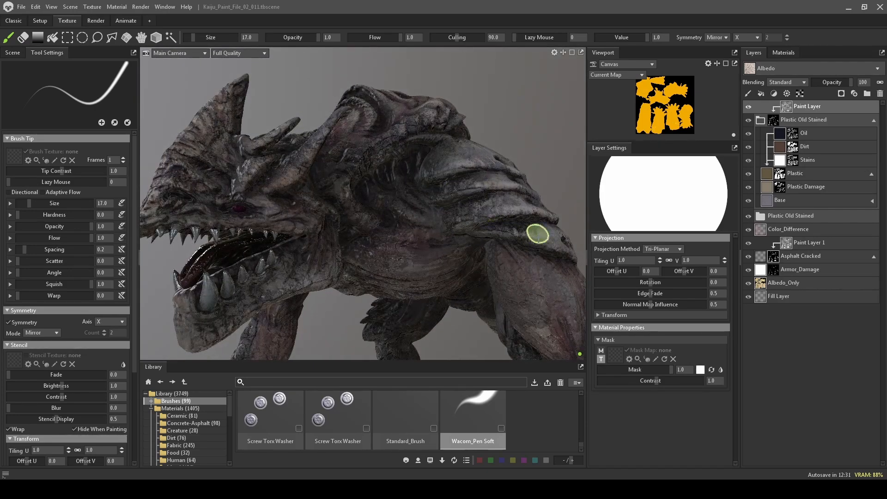
alt+drag(534, 234, 481, 165)
alt+right_drag(481, 166, 476, 106)
alt+drag(476, 106, 487, 162)
alt+right_drag(488, 164, 287, 215)
alt+drag(478, 186, 504, 162)
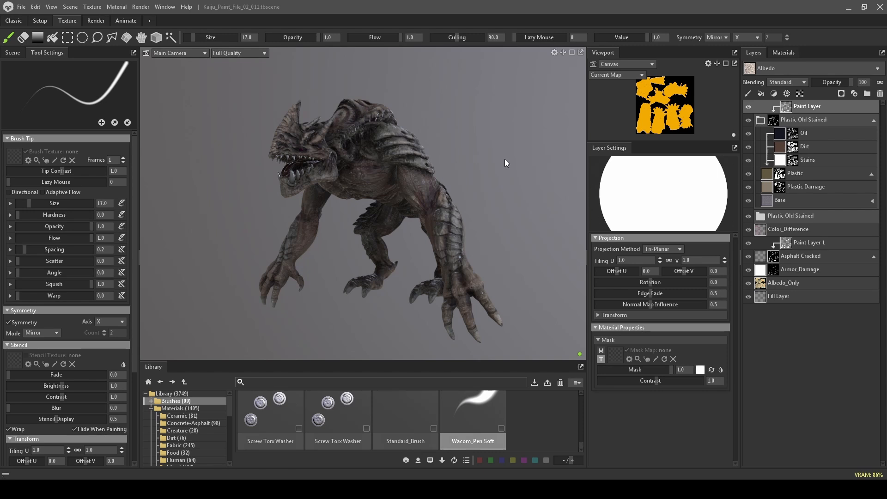
Collapse the Plastic Old Stained group and toggle the visibility of its paint layer and of the group to compare the result.
click(760, 120)
click(760, 120)
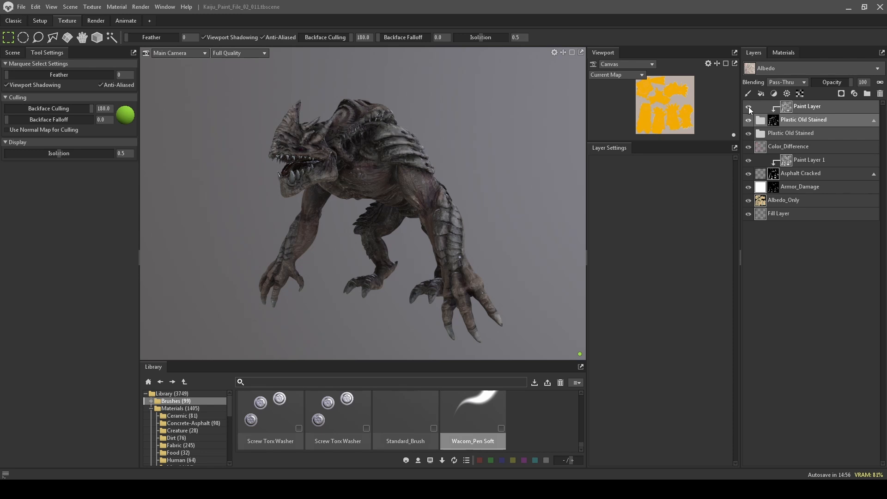
click(748, 107)
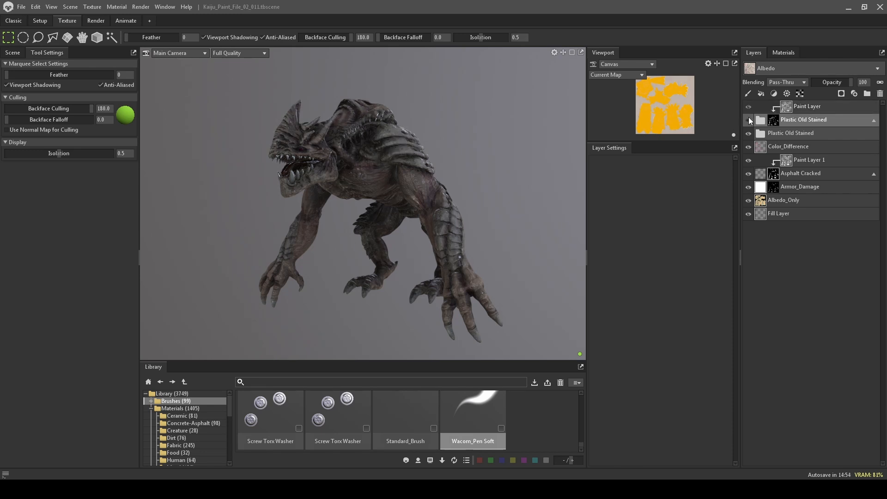
click(749, 120)
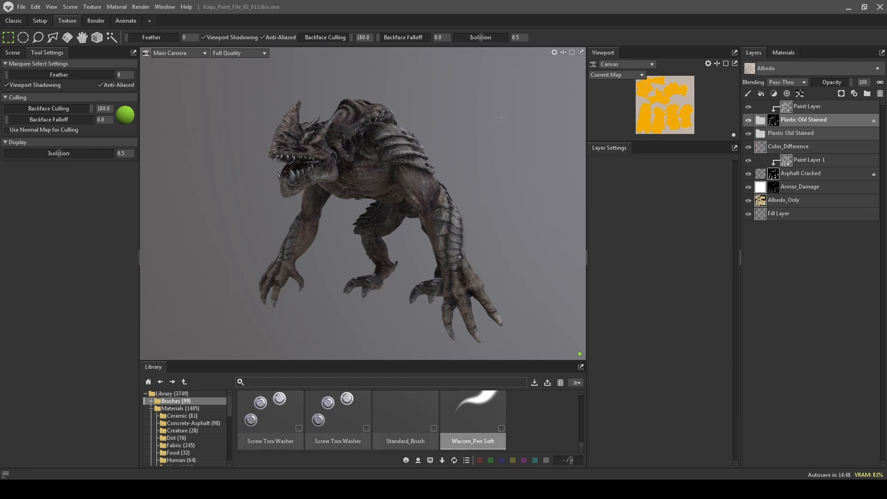
Rotate the sky lighting around the creature in a closer, lower front view and set the sky brightness to 0.239.
mouse_move(502, 117)
alt+mouse_down()
mouse_move(381, 134)
mouse_move(406, 141)
mouse_move(516, 121)
mouse_move(430, 135)
mouse_move(439, 132)
alt+mouse_up()
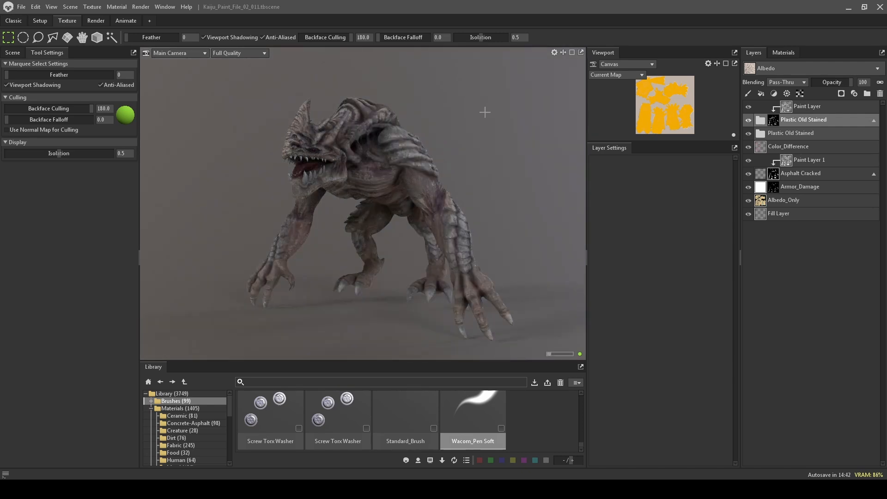
mouse_move(485, 112)
shift+mouse_down()
mouse_move(492, 112)
mouse_move(448, 106)
shift+mouse_up()
click(12, 52)
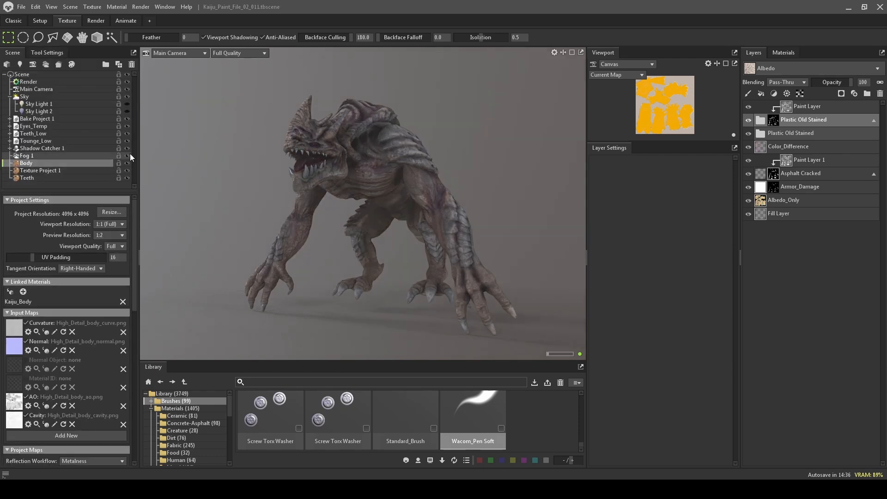
scroll(488, 131, up, 5)
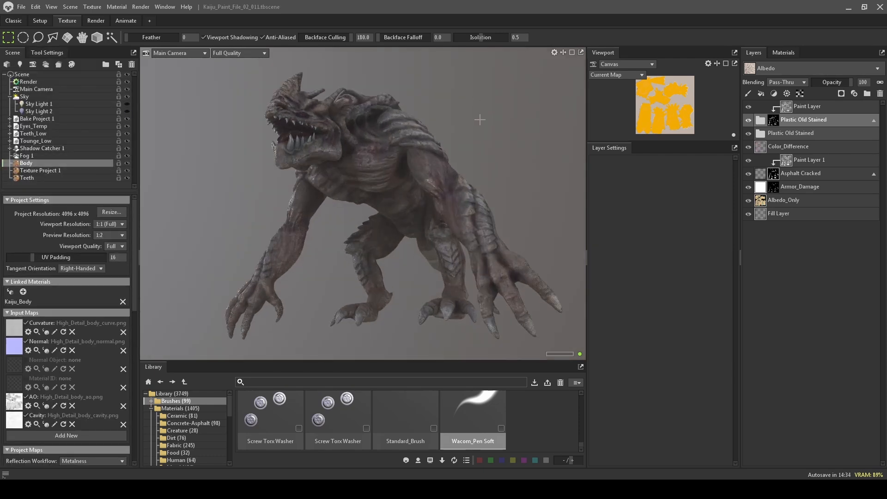
alt+drag(486, 137, 346, 146)
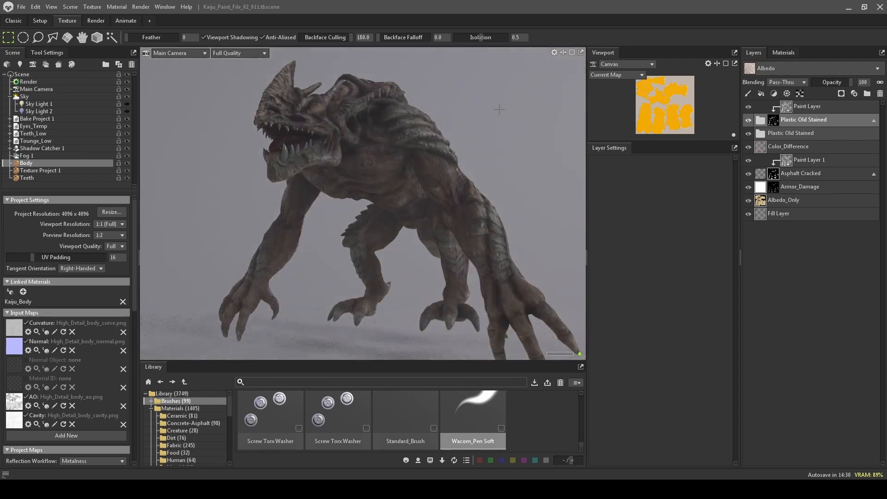
shift+drag(494, 102, 411, 109)
click(21, 97)
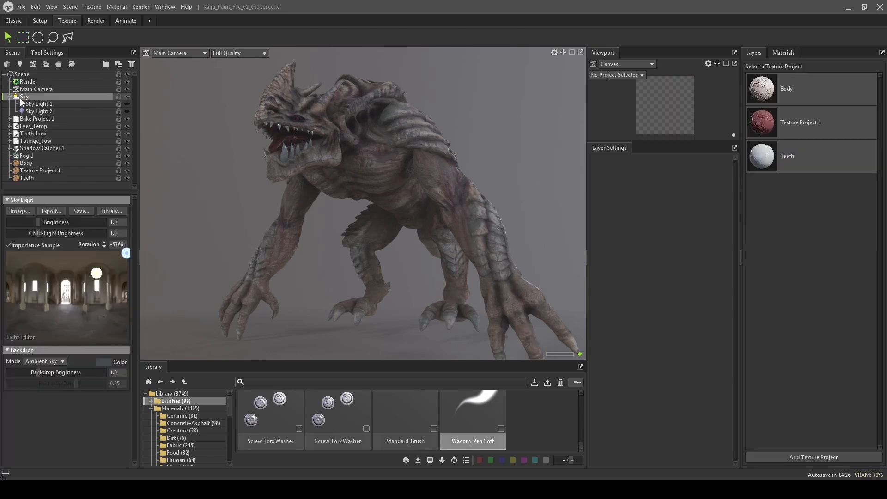
mouse_move(39, 225)
mouse_down()
mouse_move(46, 224)
mouse_move(19, 221)
mouse_move(31, 220)
mouse_up()
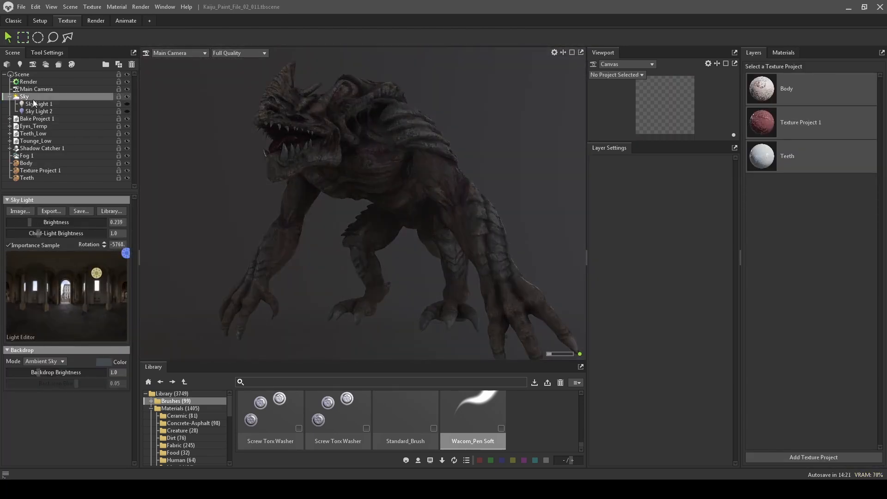
Turn on Sky Light 1 and Sky Light 2, setting their brightness to about 6.35 and 6.563 respectively.
click(34, 103)
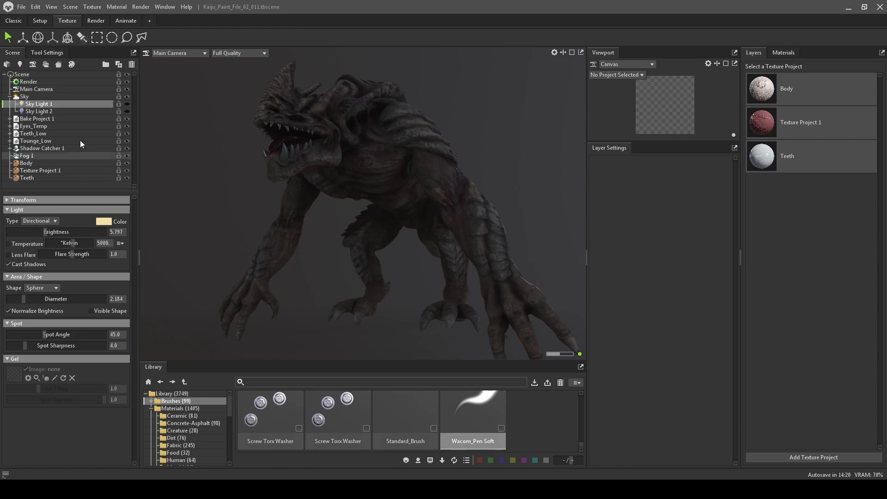
click(128, 111)
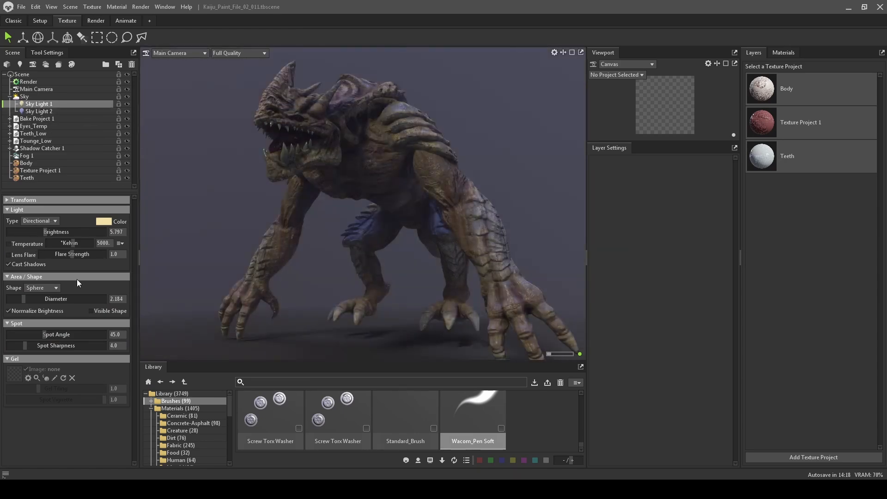
drag(45, 231, 47, 229)
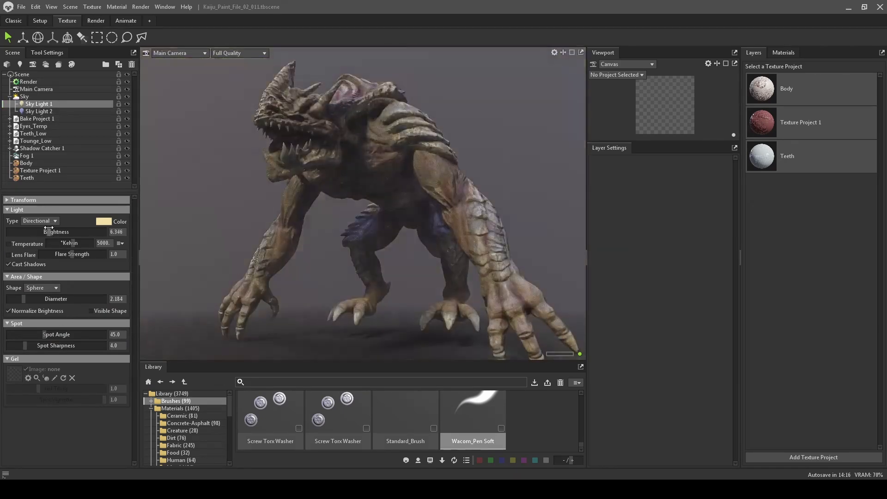
click(36, 112)
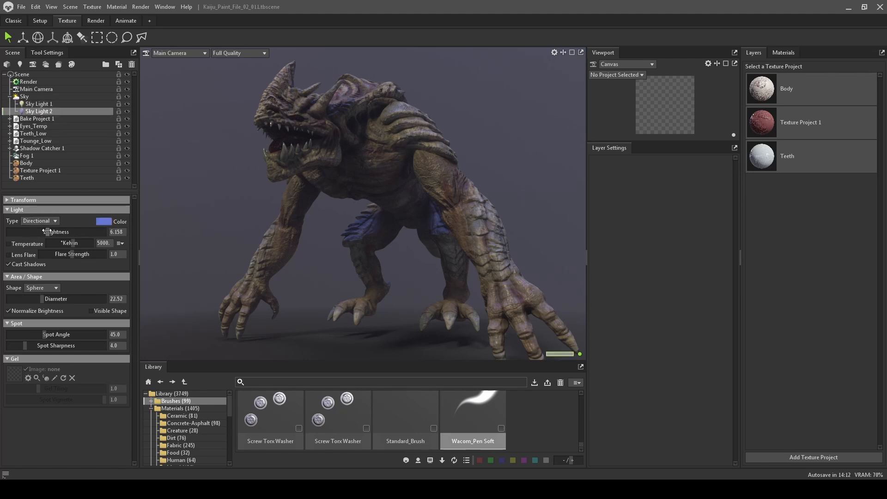
drag(48, 231, 50, 230)
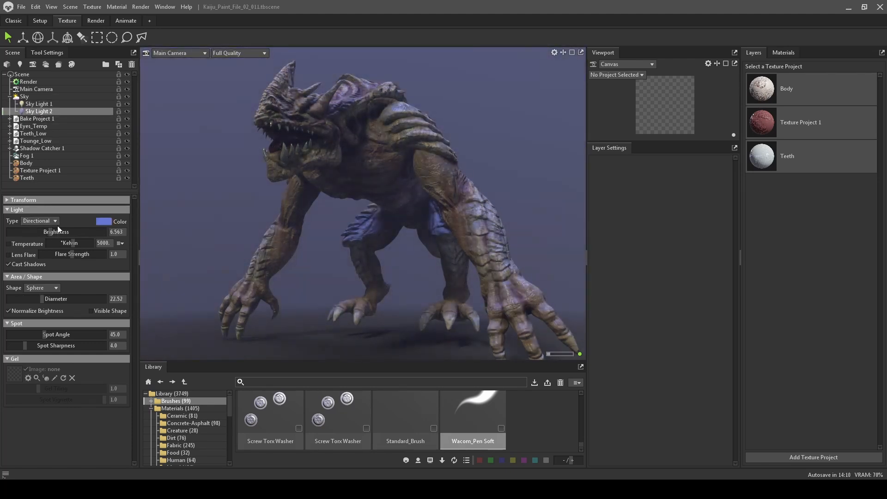
Set the sky's child-light brightness to 1.077 and brightness to 0.361, and rotate the lighting around the creature.
click(36, 98)
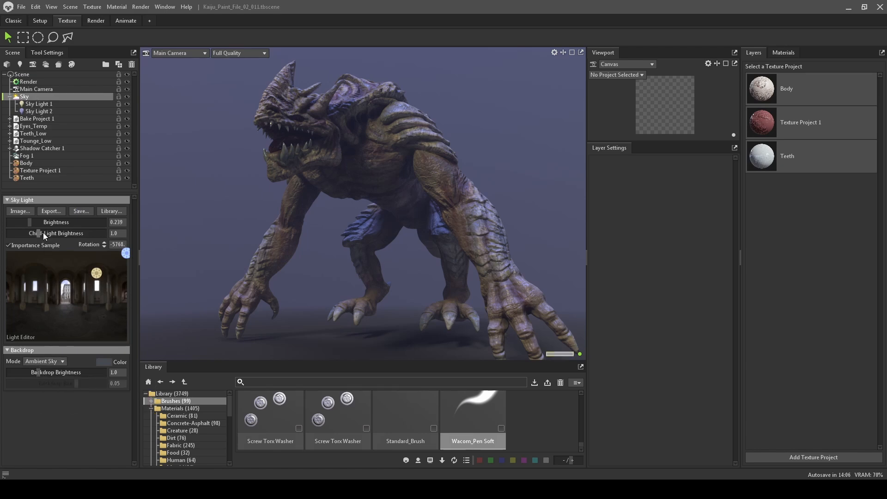
drag(44, 236, 39, 232)
drag(37, 228, 32, 222)
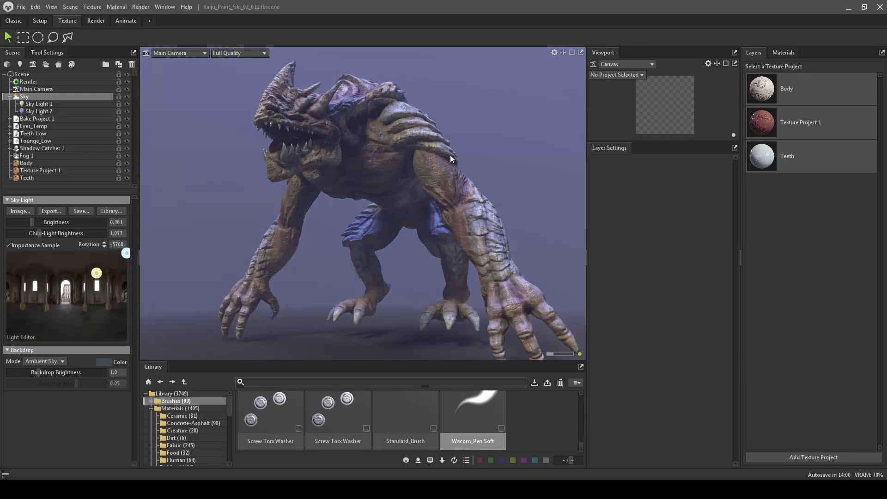
drag(492, 119, 269, 215)
drag(472, 192, 497, 147)
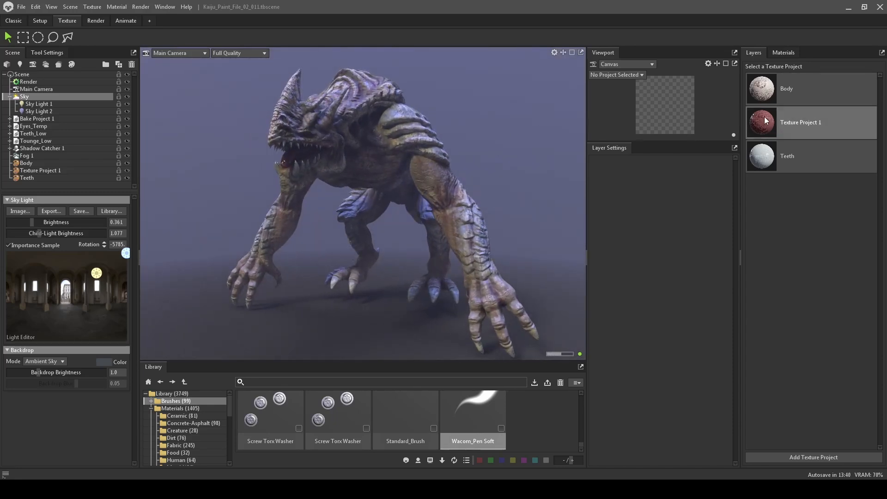
Open Texture Project 1 with the marquee selection tool active, and check the creature under rotated lighting from several front angles.
click(795, 130)
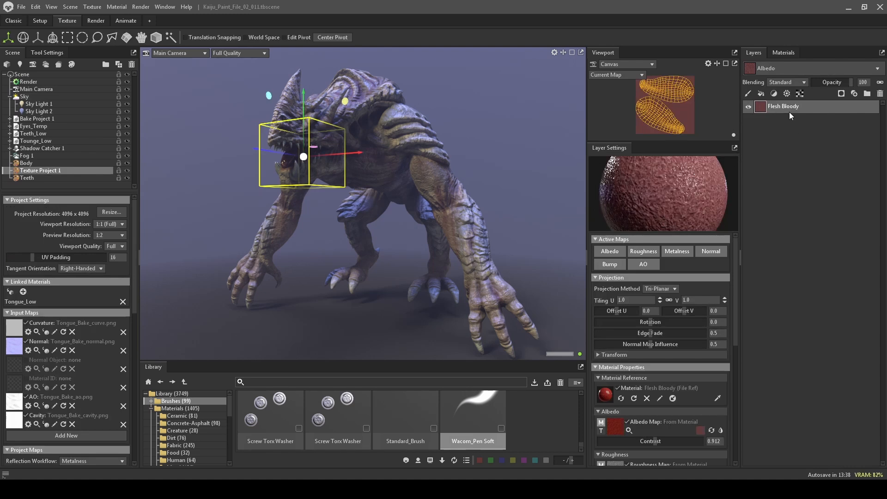
click(67, 37)
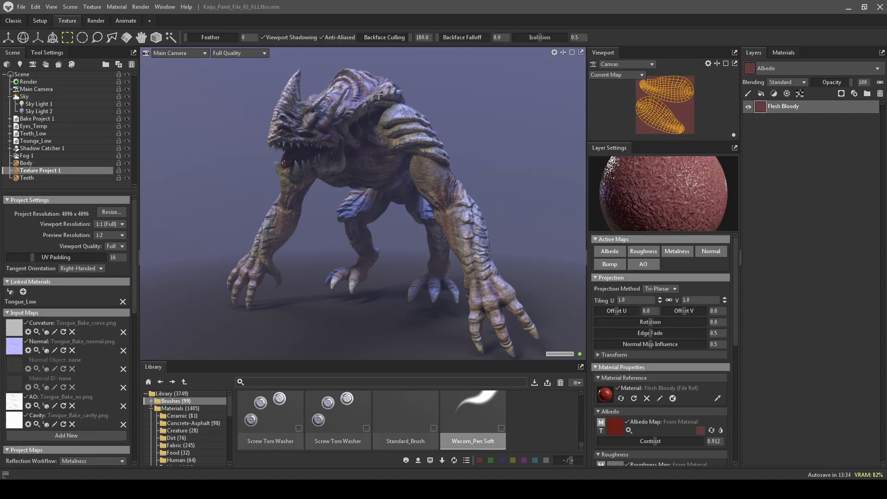
alt+drag(543, 127, 410, 112)
alt+drag(524, 138, 469, 118)
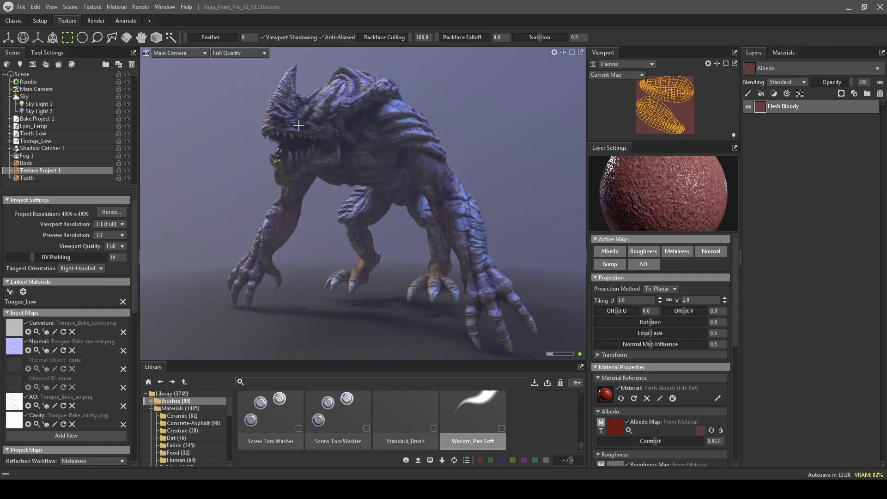
alt+drag(524, 114, 500, 107)
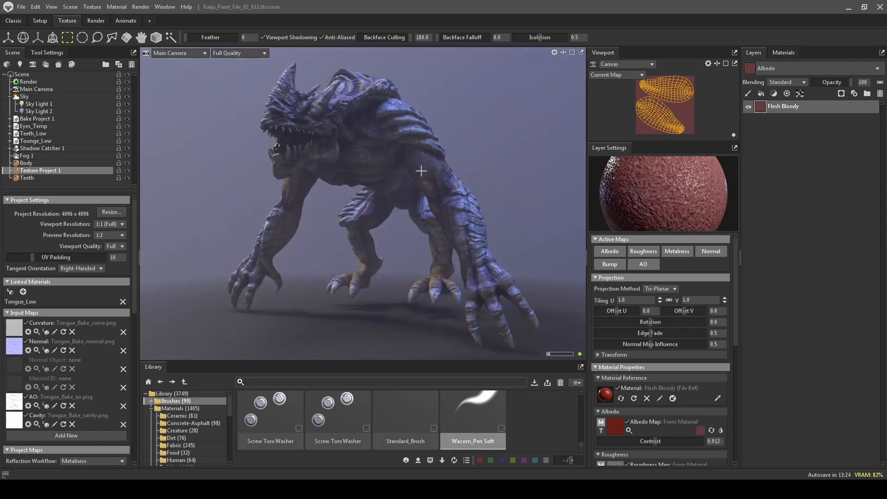
alt+drag(481, 141, 499, 151)
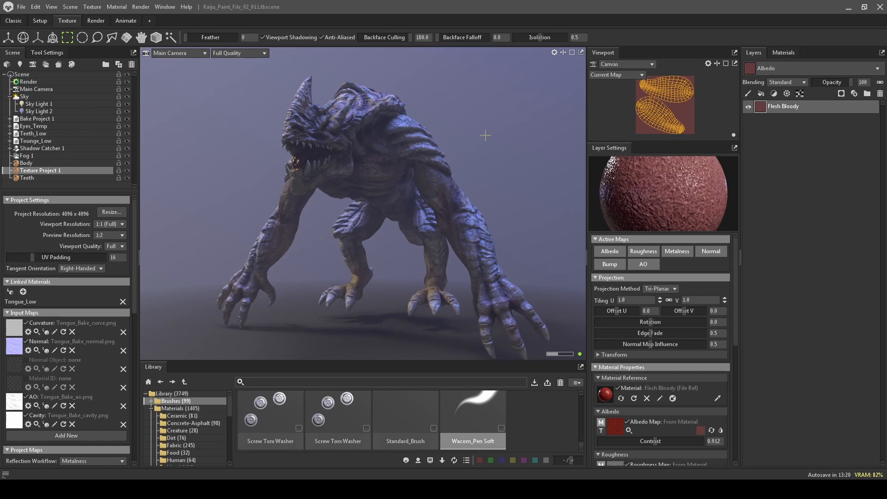
alt+drag(516, 228, 528, 212)
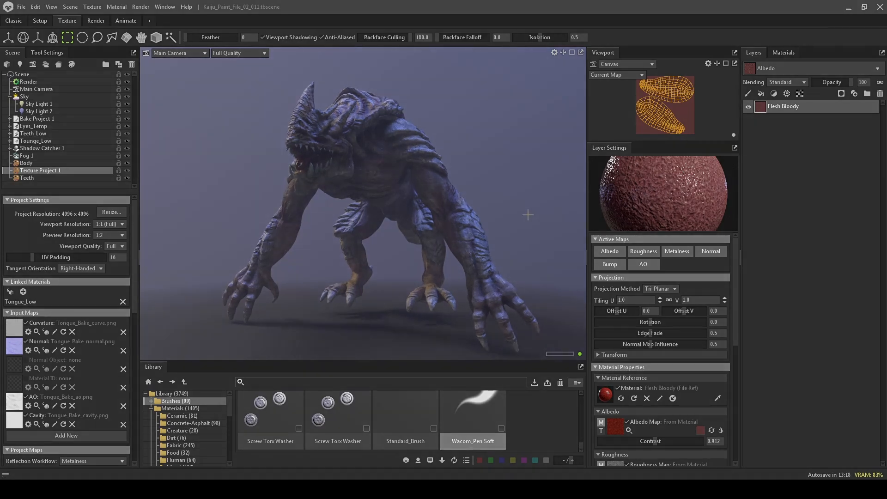